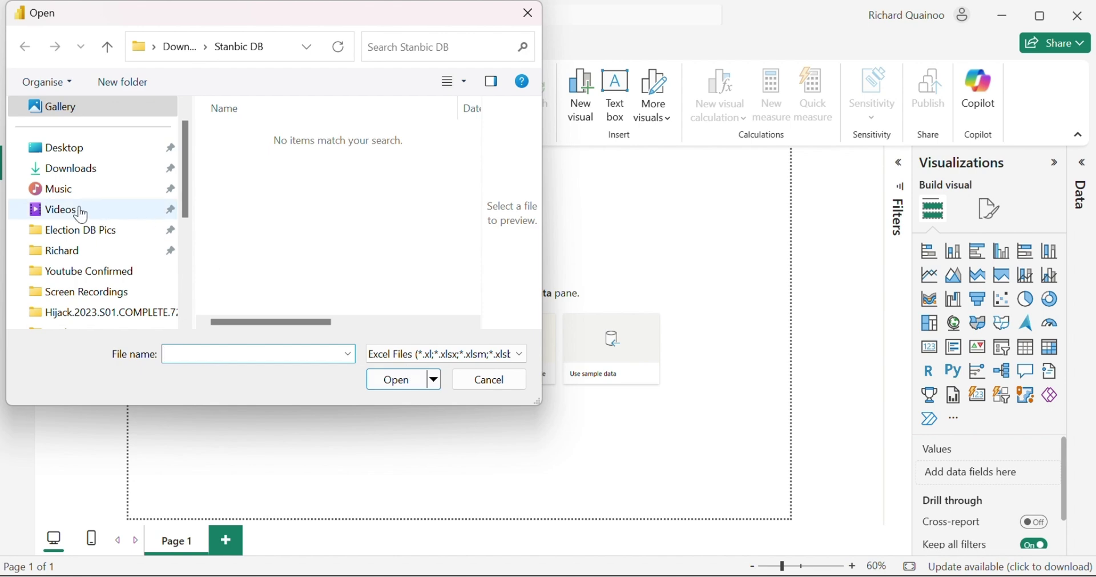
- Open the Stanbic Financial statements workbook from the Downloads folder as the data source
{"action": "left_click", "coordinate": [56, 170]}
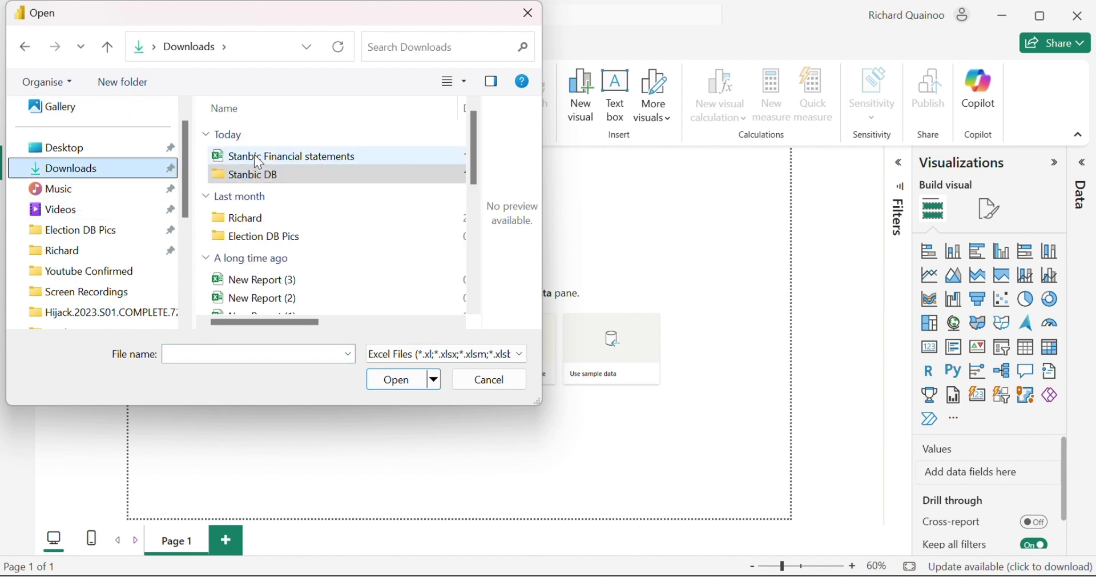
{"action": "left_click", "coordinate": [240, 157]}
{"action": "left_click", "coordinate": [421, 392]}
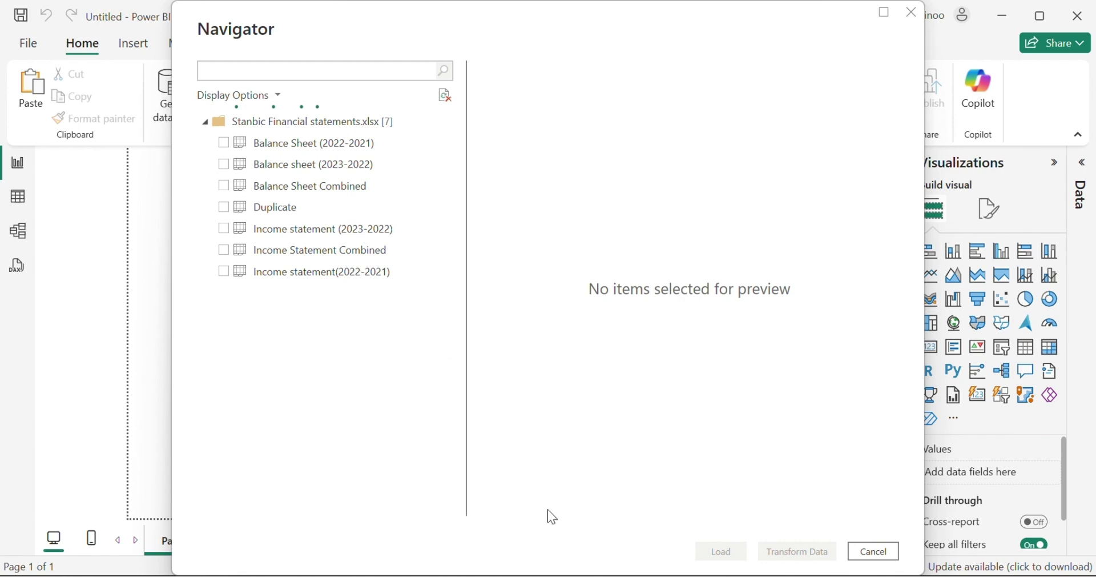
- Select the Balance Sheet Combined and Income Statement Combined sheets and bring them into Power Query for transformation
{"action": "left_click", "coordinate": [228, 188]}
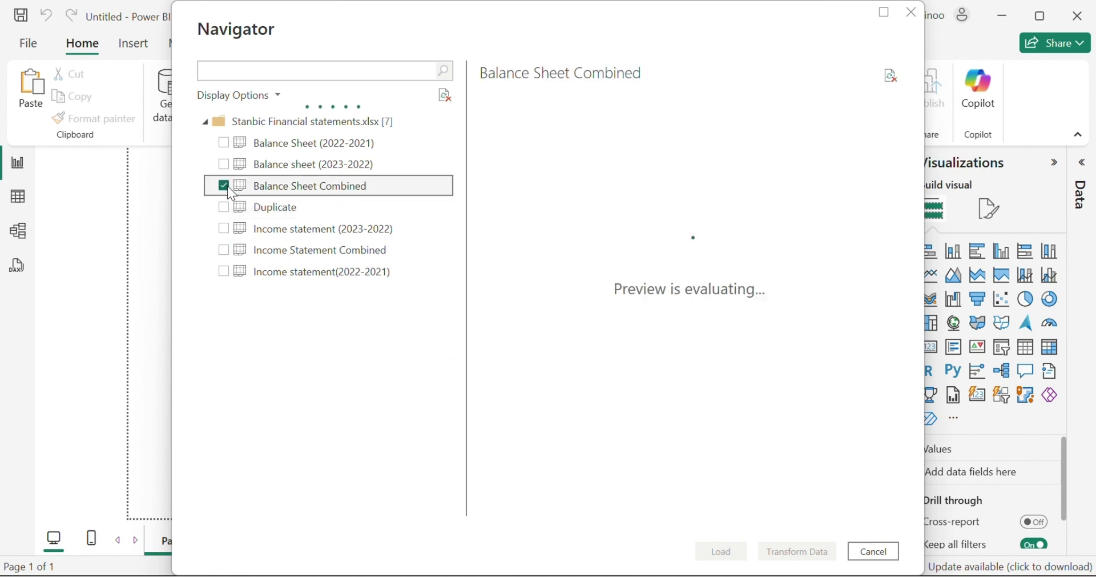
{"action": "left_click", "coordinate": [225, 250]}
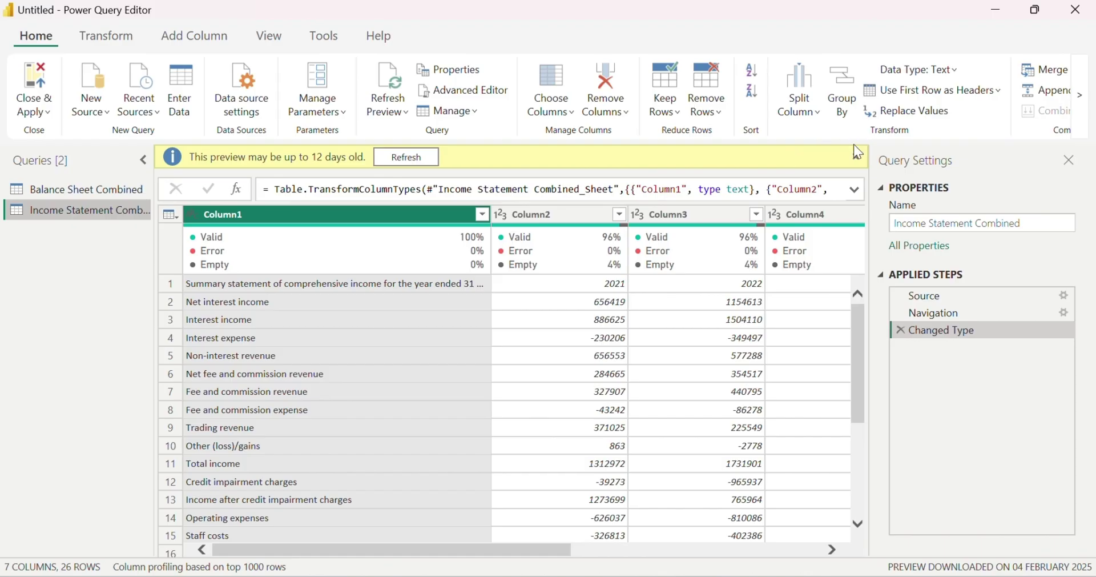
{"action": "left_click", "coordinate": [858, 153]}
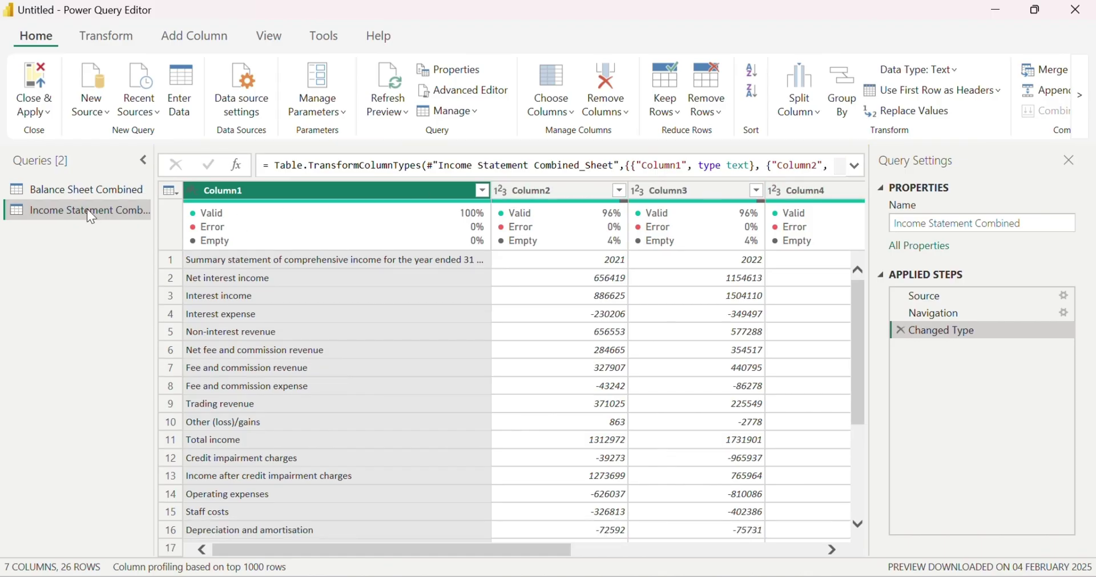
- Promote the first row of the Balance Sheet Combined query to column headers
{"action": "left_click", "coordinate": [65, 190]}
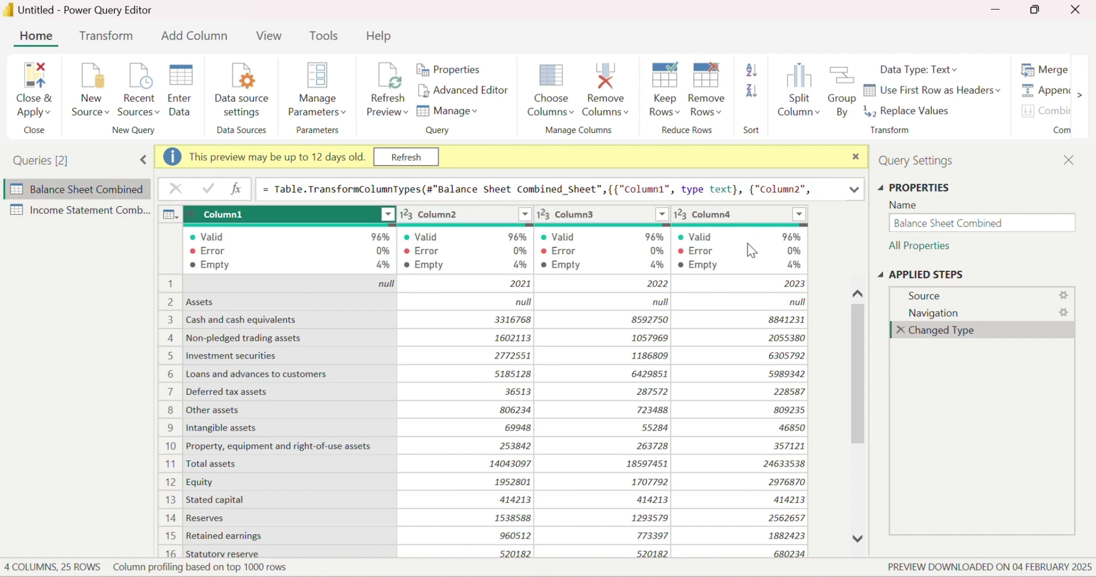
{"action": "left_click", "coordinate": [177, 222]}
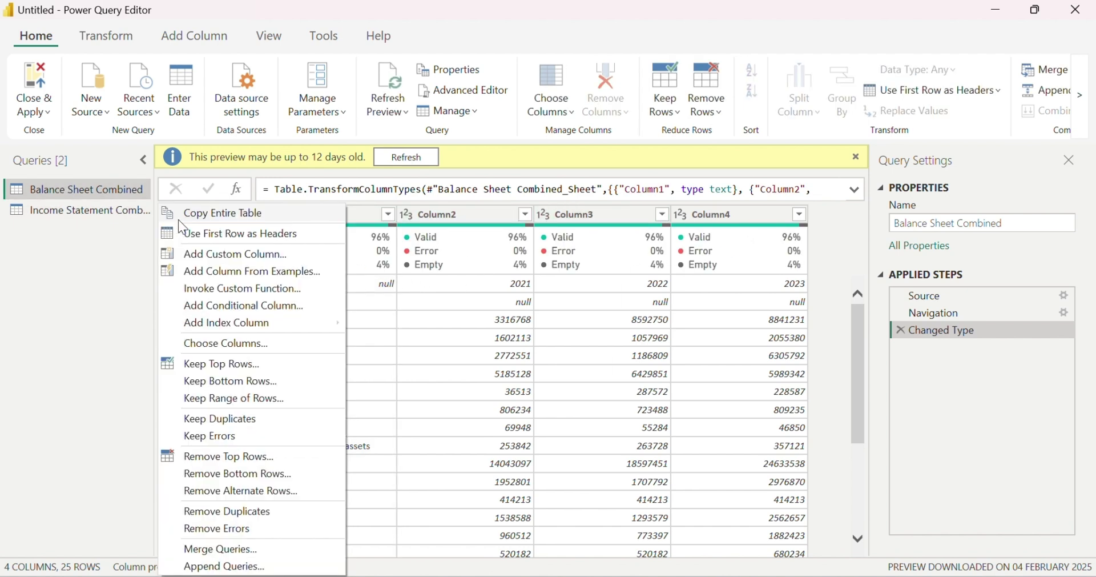
{"action": "left_click", "coordinate": [216, 237]}
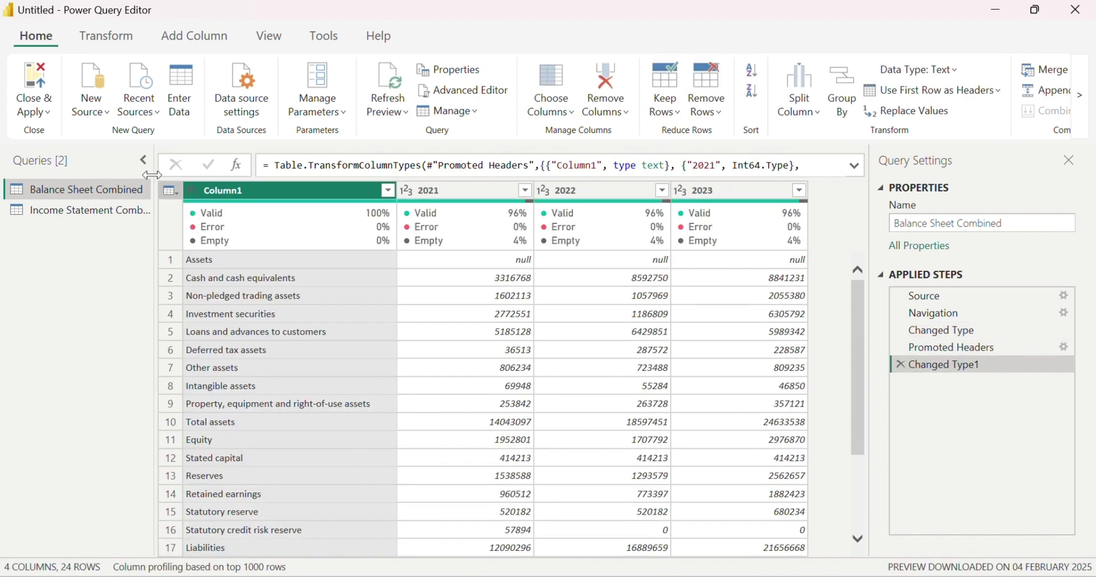
{"action": "left_click", "coordinate": [181, 36]}
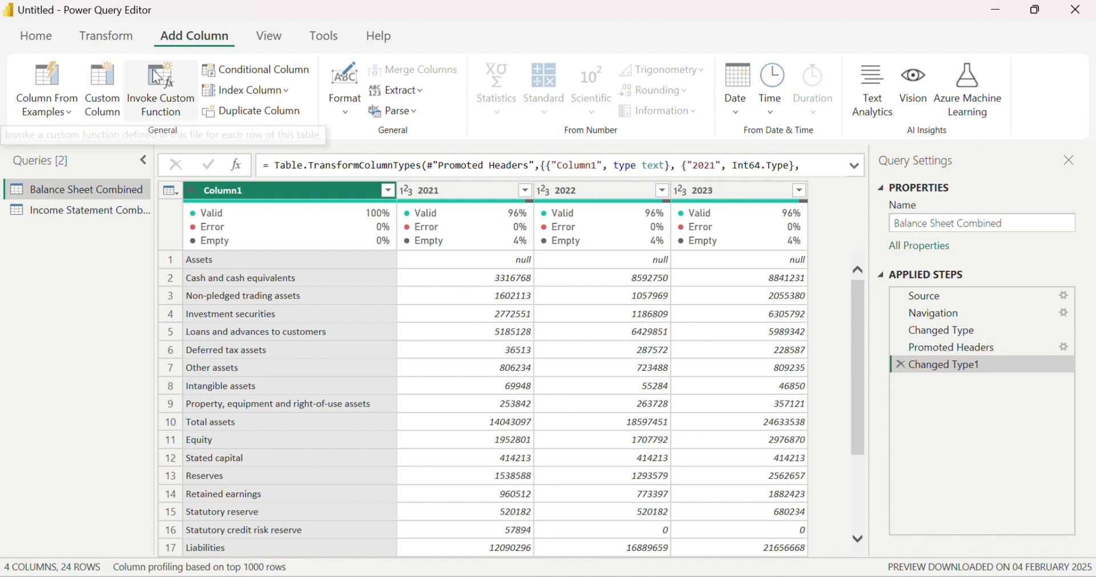
{"action": "left_click", "coordinate": [235, 71]}
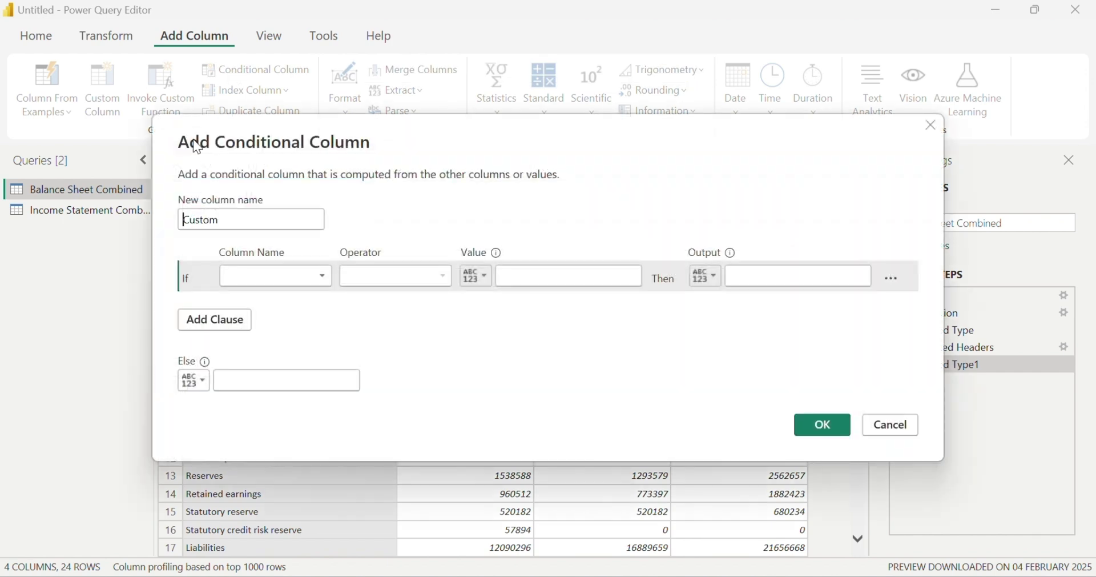
{"action": "left_click_drag", "start_coordinate": [228, 222], "coordinate": [178, 223]}
{"action": "type", "text": "Cateog"}
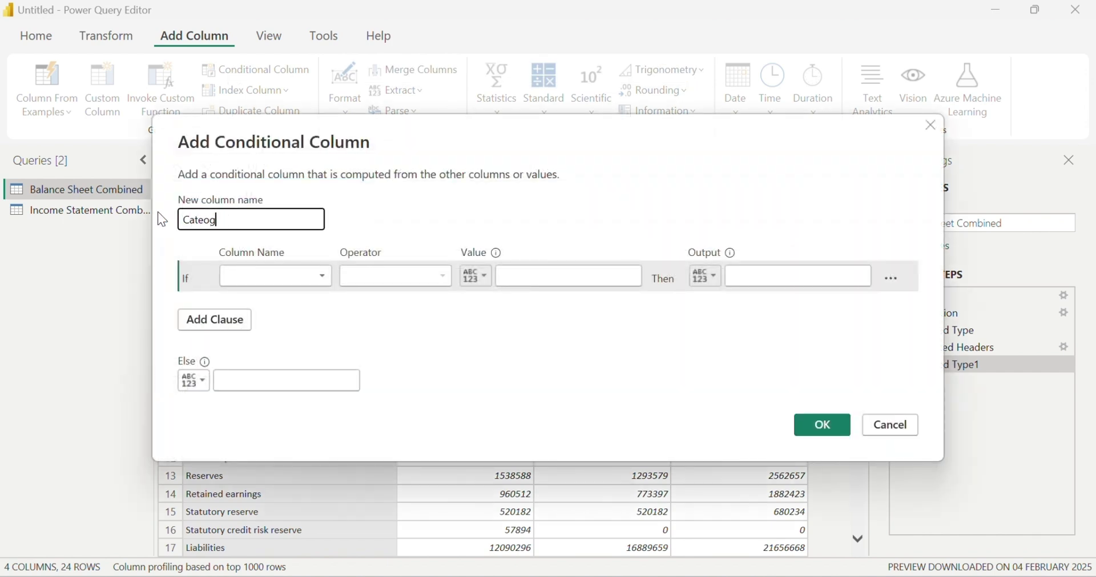
{"action": "key", "text": "BackSpace"}
{"action": "key", "text": "BackSpace"}
{"action": "type", "text": "gory"}
{"action": "left_click", "coordinate": [319, 277]}
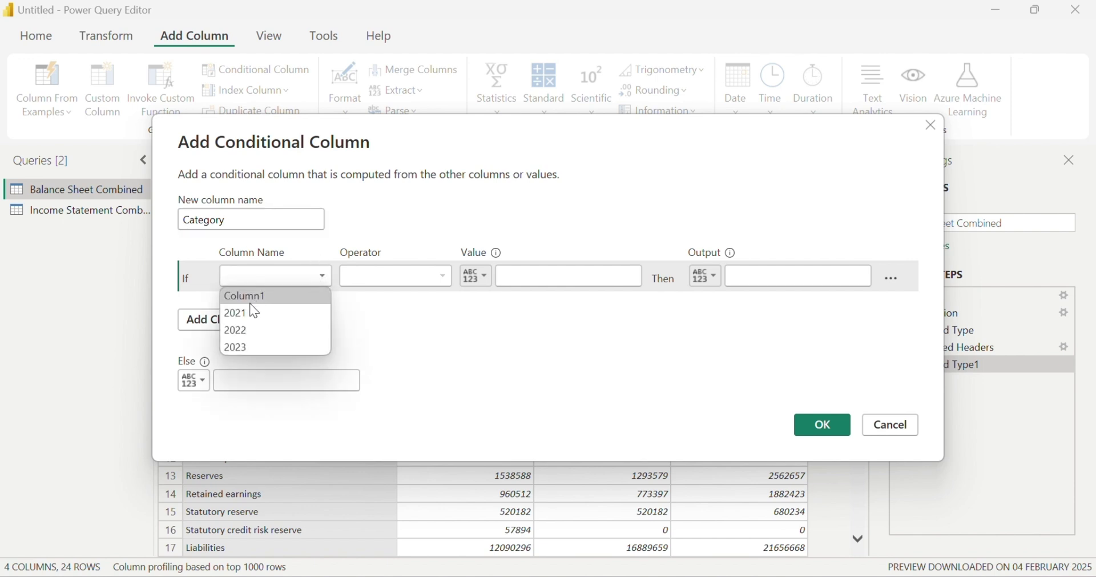
{"action": "left_click", "coordinate": [909, 427]}
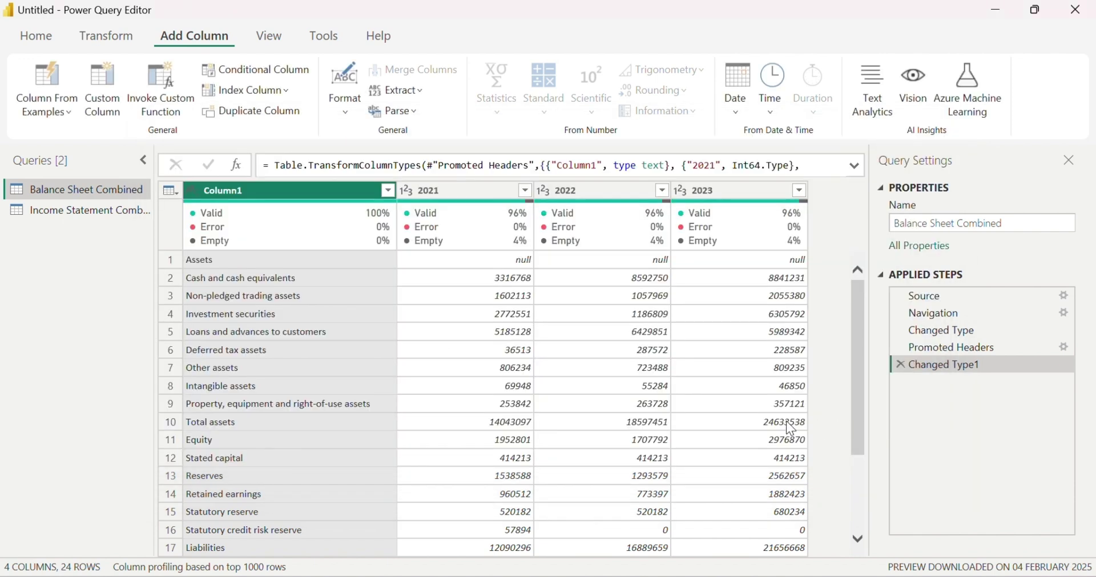
- Rename Column1 of the Balance Sheet Combined query to Descriptions
{"action": "double_click", "coordinate": [222, 193]}
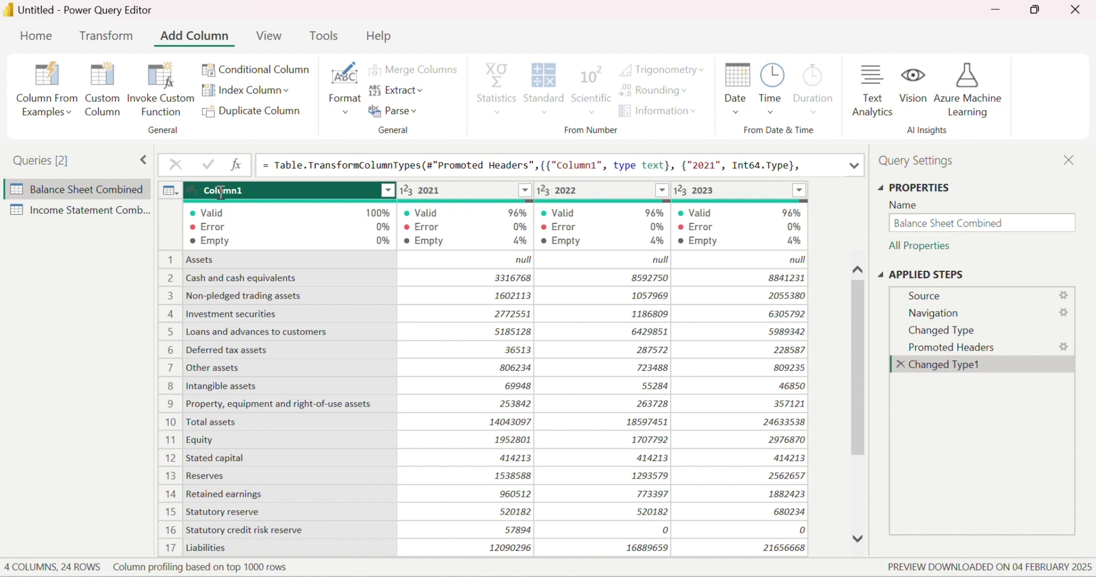
{"action": "type", "text": "Descr"}
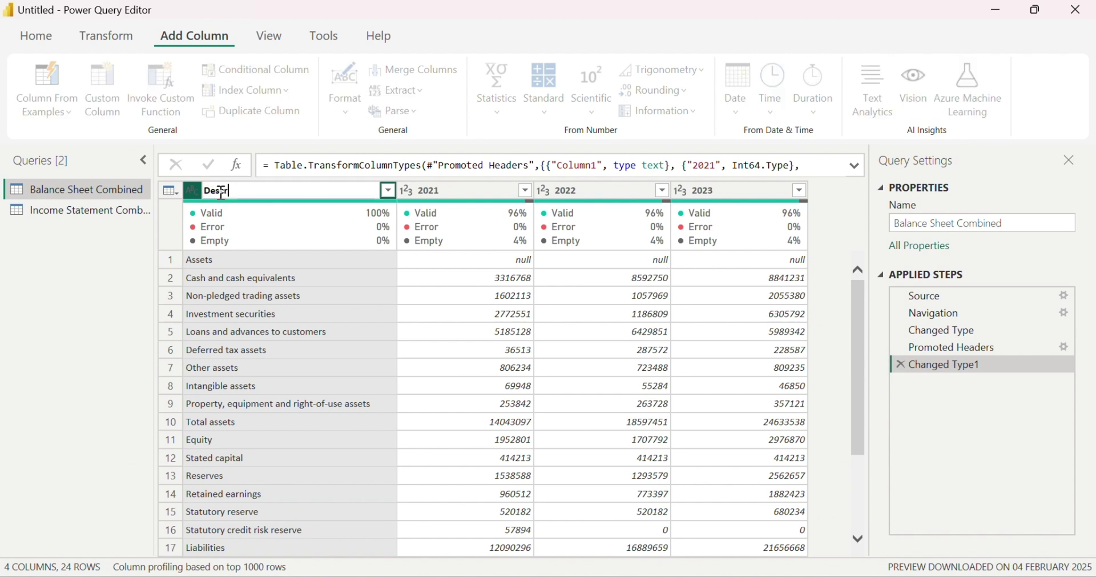
{"action": "type", "text": "iptions"}
{"action": "key", "text": "Return"}
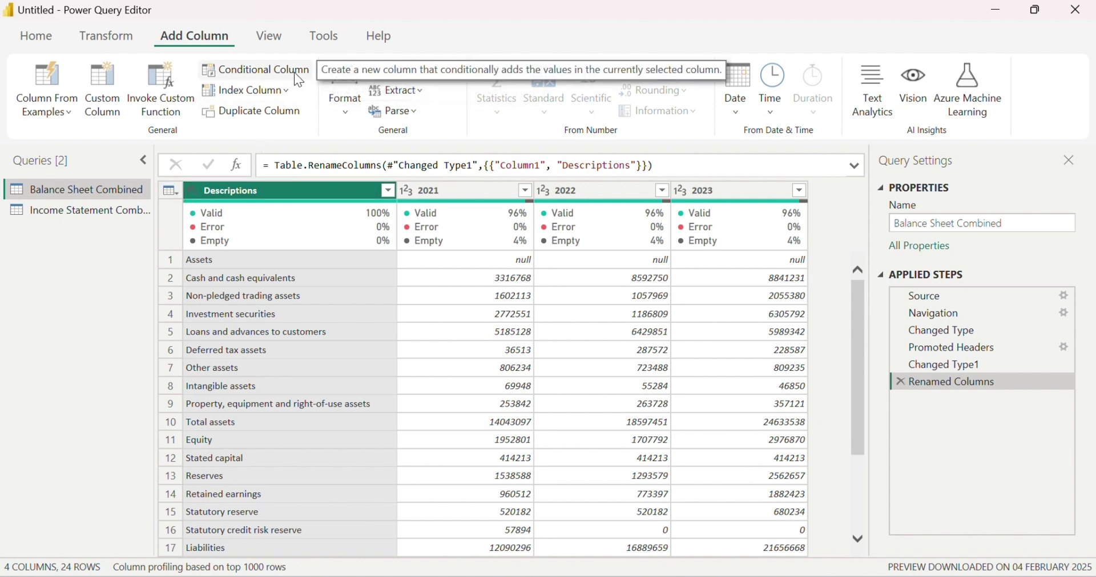
- Create a new conditional column and name it Category
{"action": "left_click", "coordinate": [260, 70]}
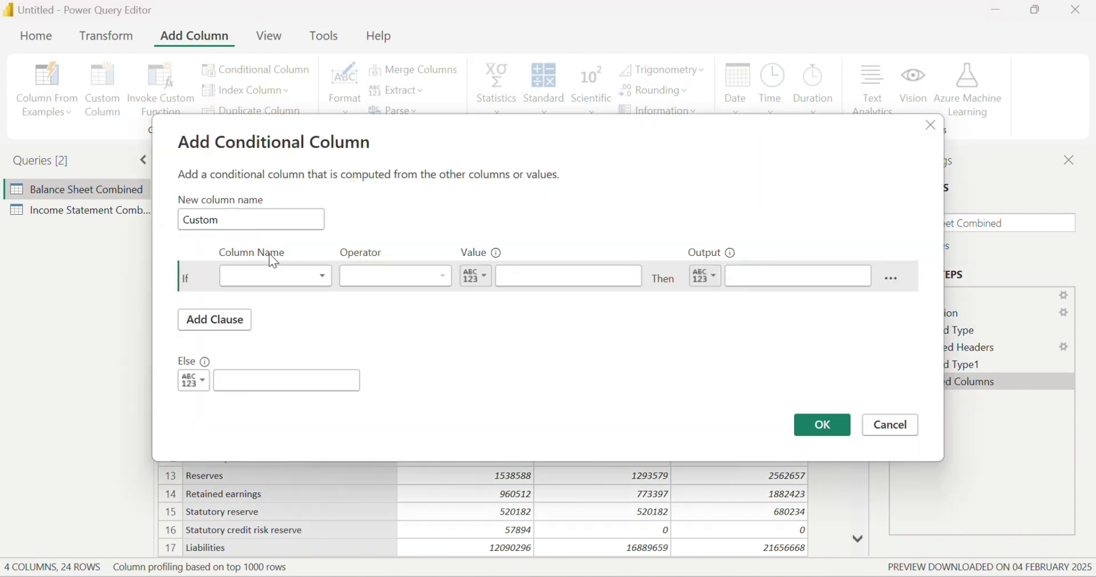
{"action": "left_click", "coordinate": [235, 220]}
{"action": "key", "text": "BackSpace"}
{"action": "key", "text": "BackSpace"}
{"action": "key", "text": "BackSpace"}
{"action": "key", "text": "BackSpace"}
{"action": "key", "text": "BackSpace"}
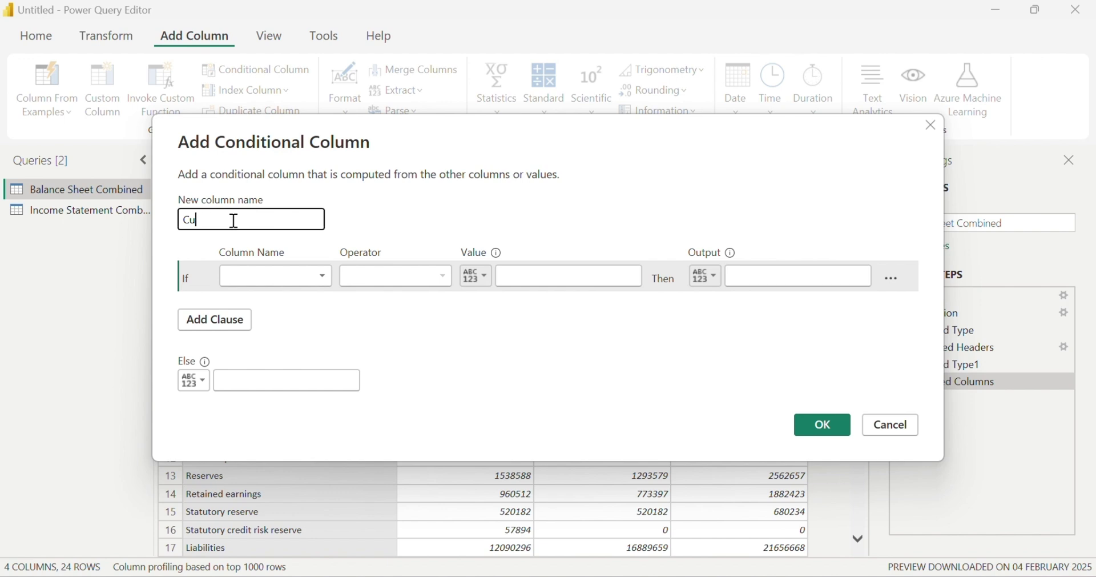
{"action": "type", "text": "ategory"}
- Set the first condition so that Descriptions equal to Assets outputs Assets
{"action": "left_click", "coordinate": [288, 278]}
{"action": "left_click", "coordinate": [232, 300]}
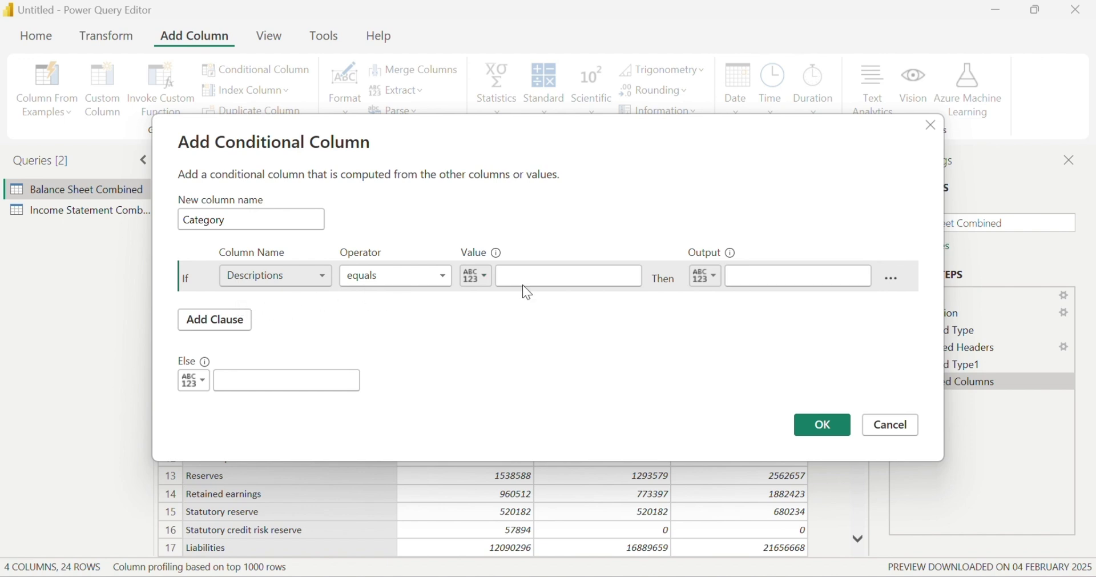
{"action": "left_click", "coordinate": [573, 273]}
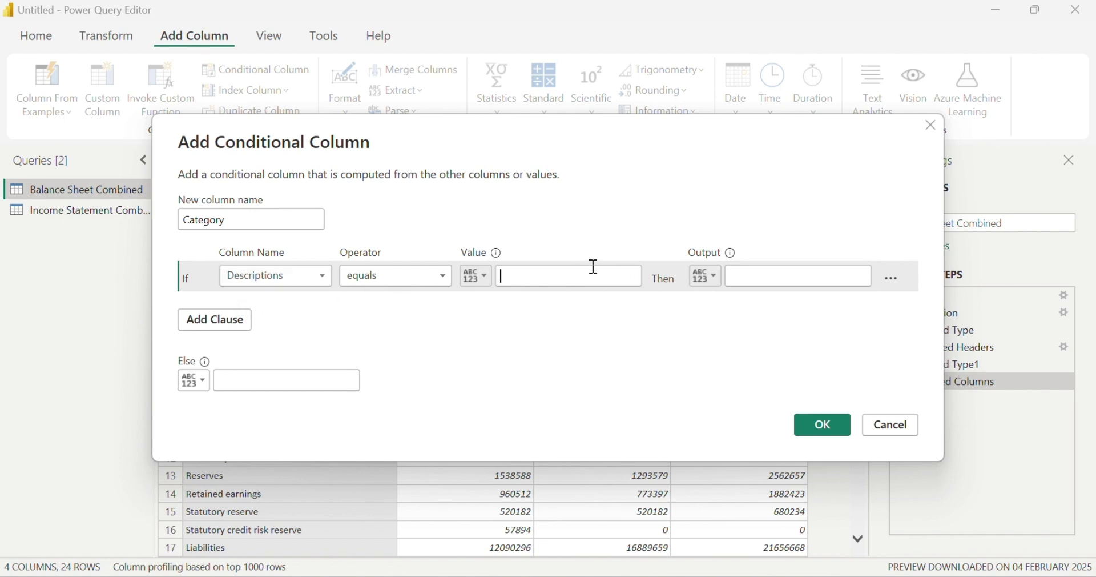
{"action": "type", "text": "Assets"}
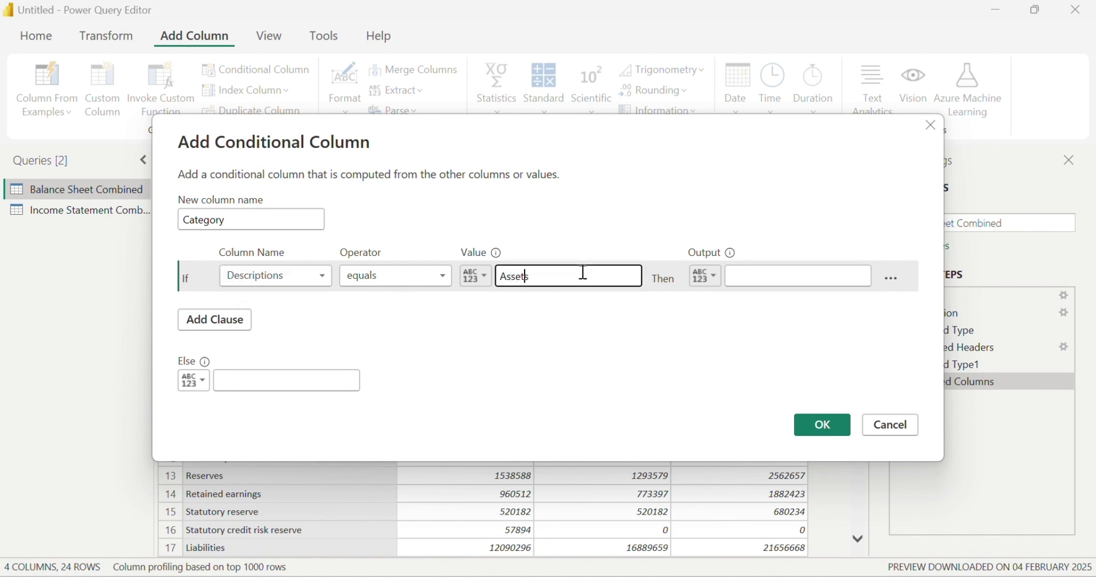
{"action": "left_click_drag", "start_coordinate": [562, 182], "coordinate": [705, 183]}
{"action": "left_click", "coordinate": [900, 296]}
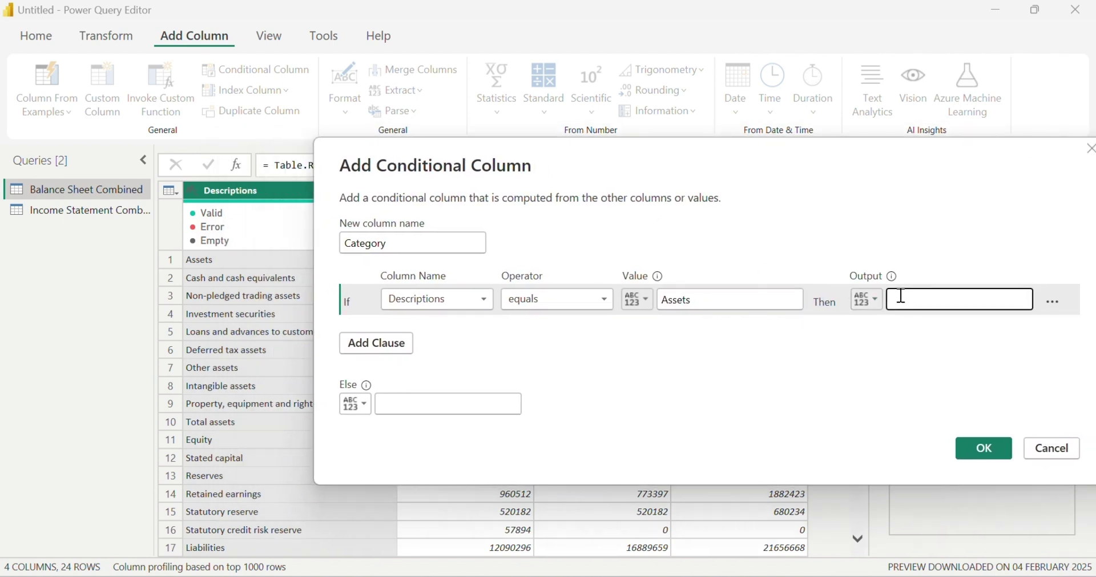
{"action": "type", "text": "Assets"}
- Add an else-if clause so that Descriptions equal to Equity outputs Equity
{"action": "left_click", "coordinate": [378, 343]}
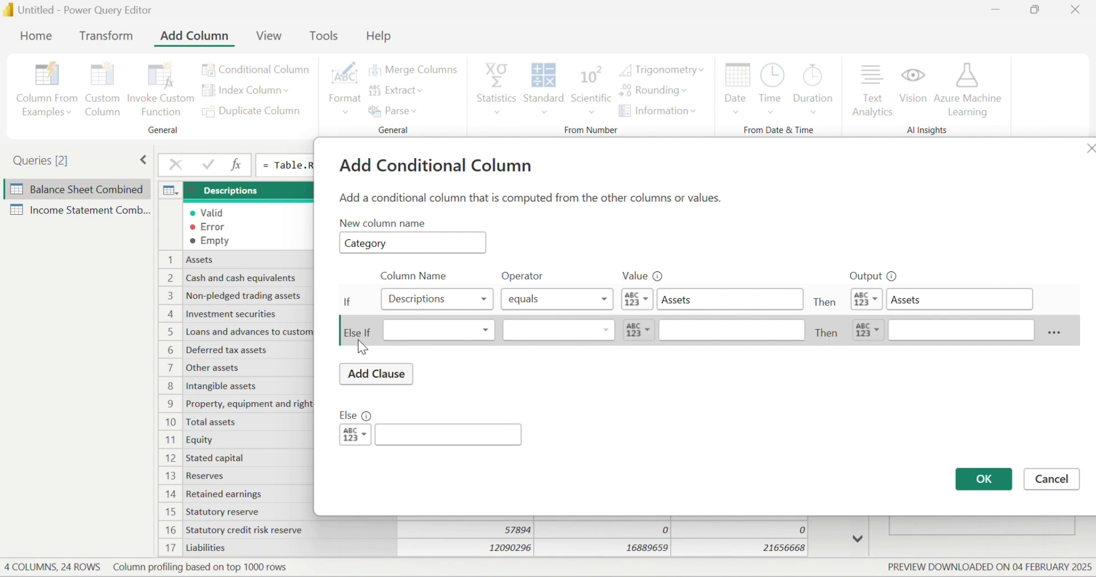
{"action": "left_click", "coordinate": [415, 334]}
{"action": "left_click", "coordinate": [410, 350]}
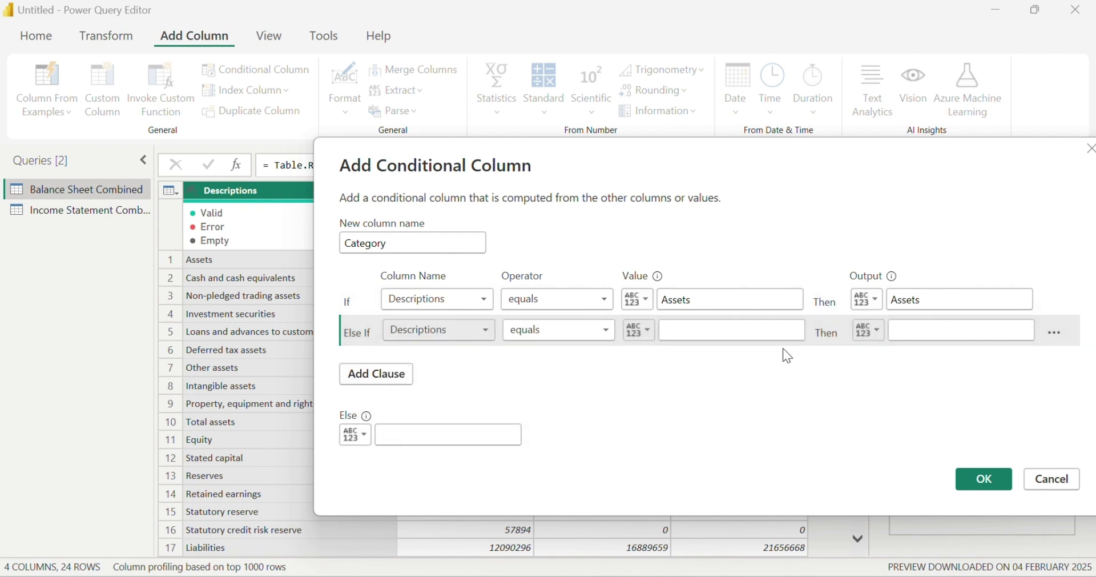
{"action": "left_click", "coordinate": [754, 334]}
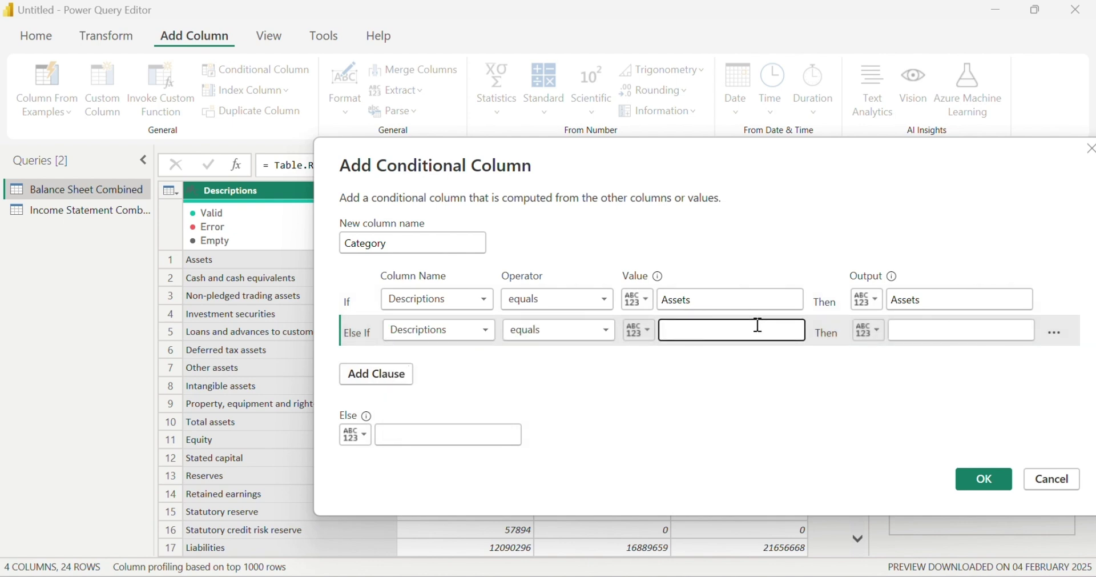
{"action": "type", "text": "Equity"}
{"action": "left_click", "coordinate": [934, 333]}
{"action": "type", "text": "Equit"}
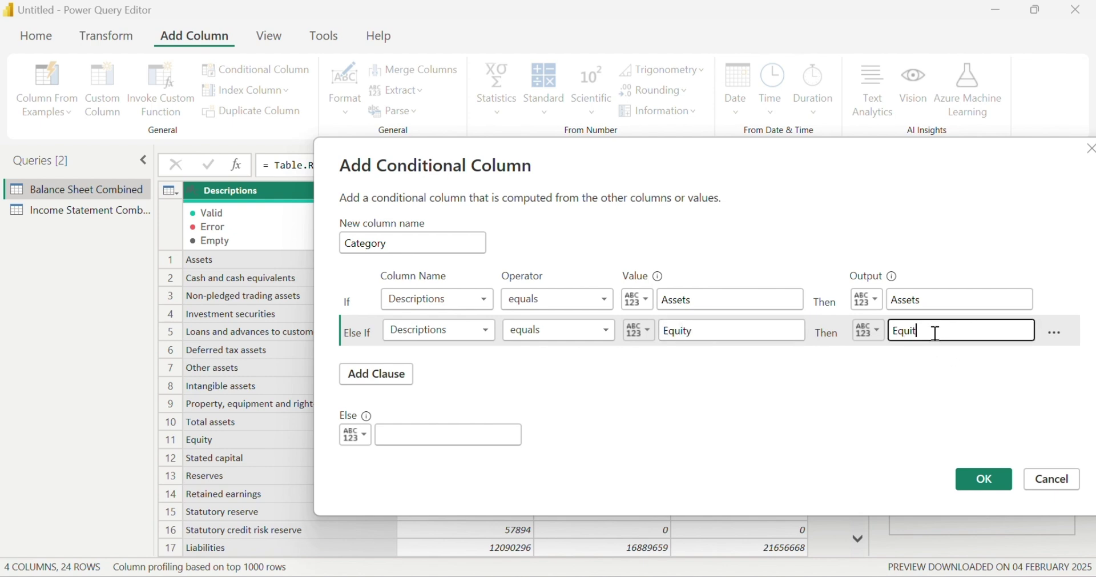
{"action": "type", "text": "y"}
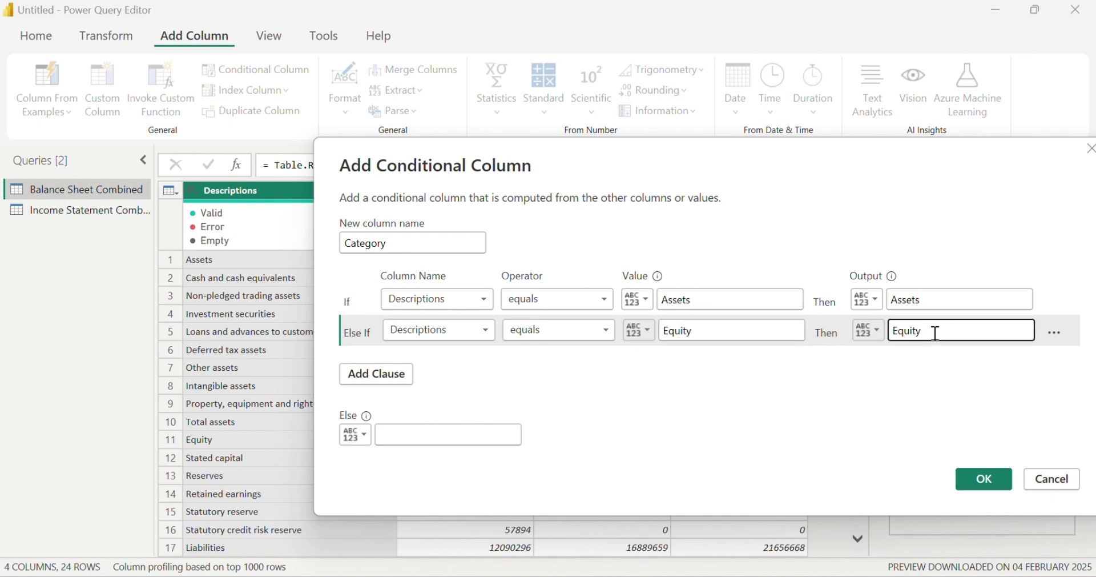
- Add another else-if clause so that Descriptions equal to "Liabilites" outputs "Liabilites"
{"action": "left_click", "coordinate": [379, 372]}
{"action": "left_click", "coordinate": [396, 362]}
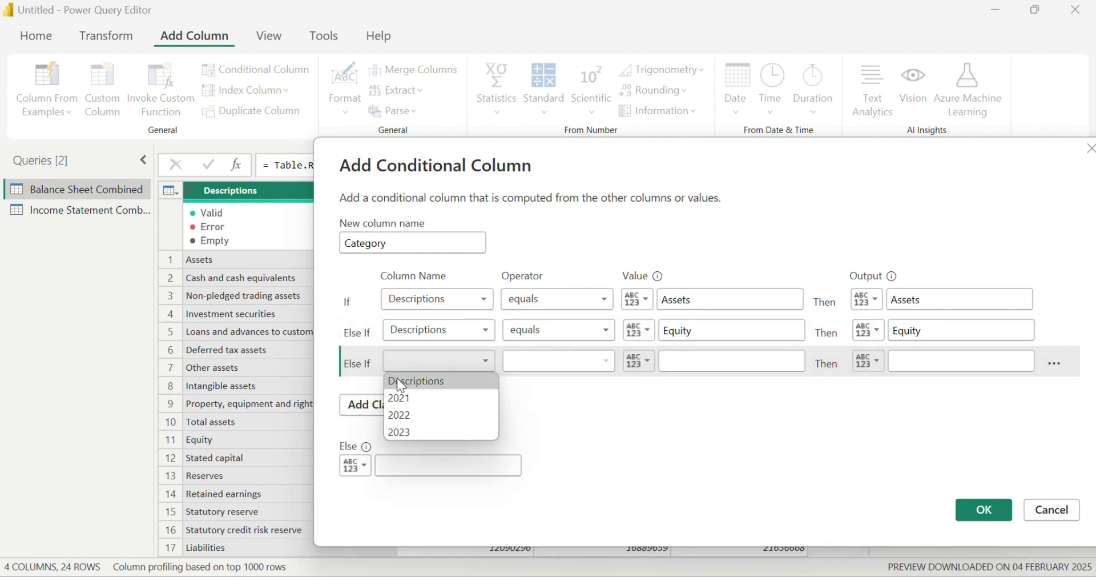
{"action": "left_click", "coordinate": [402, 382]}
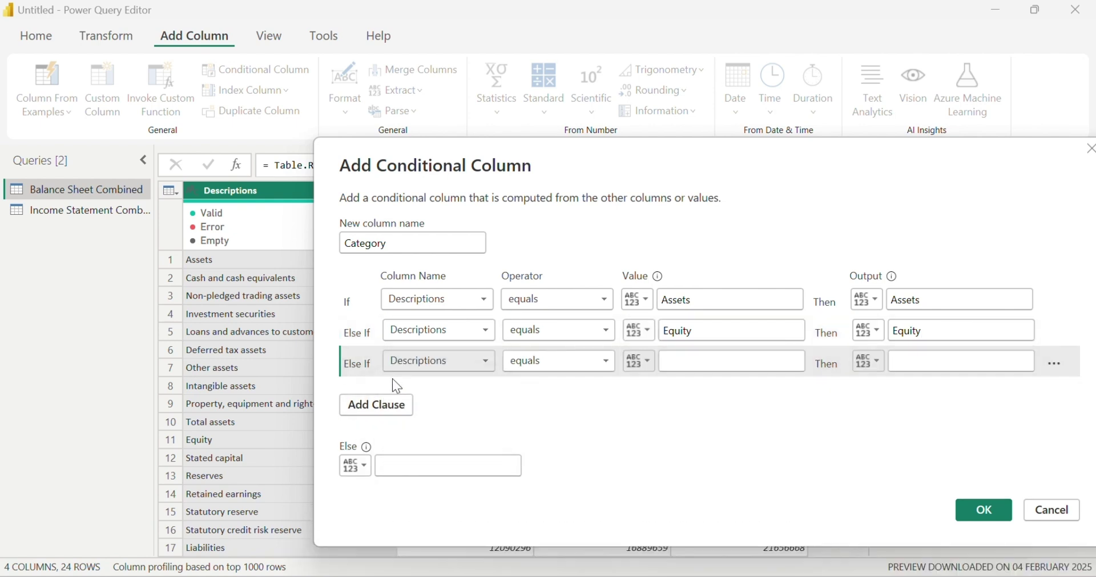
{"action": "left_click", "coordinate": [712, 366]}
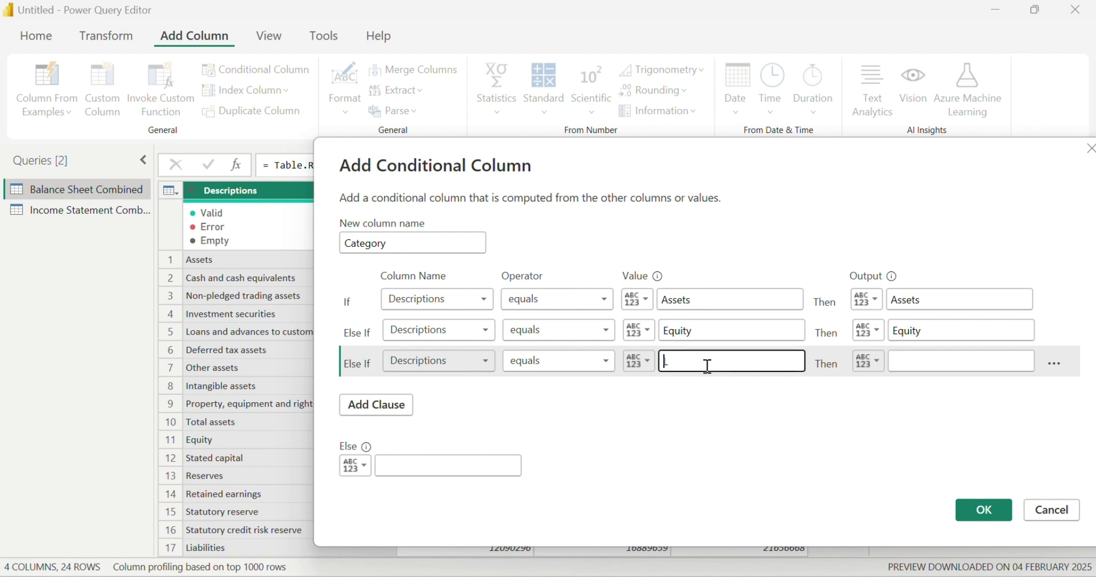
{"action": "type", "text": "Liabilitie"}
{"action": "type", "text": "es"}
{"action": "left_click_drag", "start_coordinate": [710, 360], "coordinate": [645, 367]}
{"action": "key", "text": "ctrl+c"}
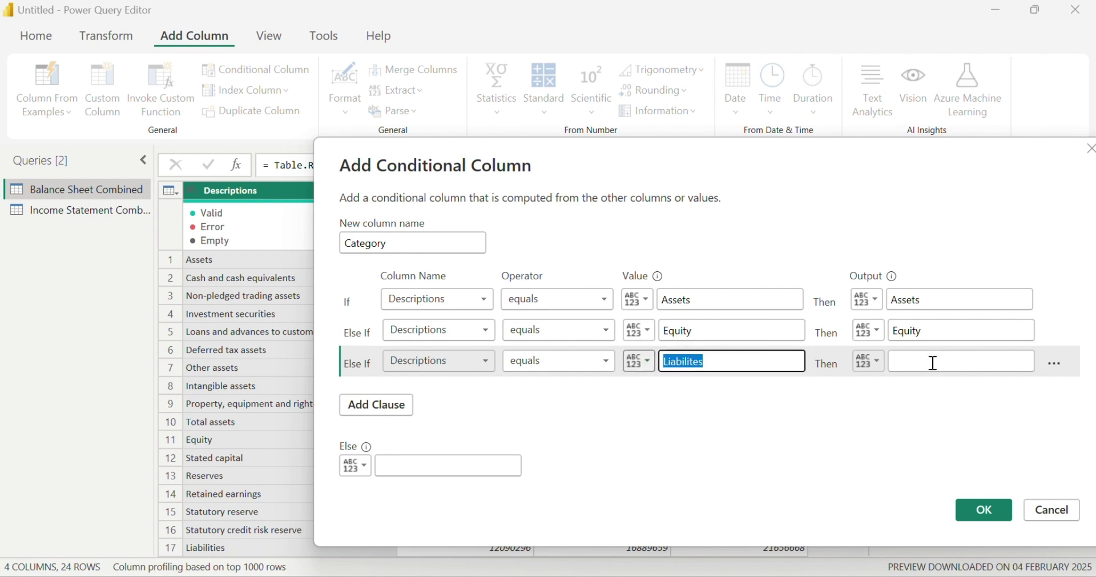
{"action": "left_click", "coordinate": [940, 363]}
{"action": "key", "text": "ctrl+v"}
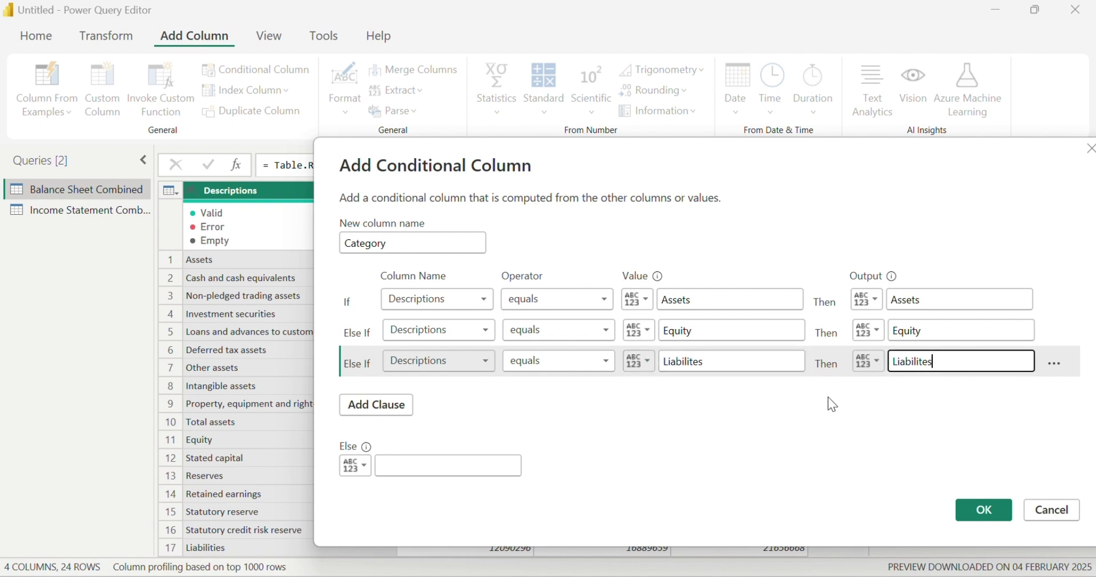
- Set the else output to null and add the Category conditional column to the table
{"action": "left_click", "coordinate": [430, 468]}
{"action": "type", "text": "nul"}
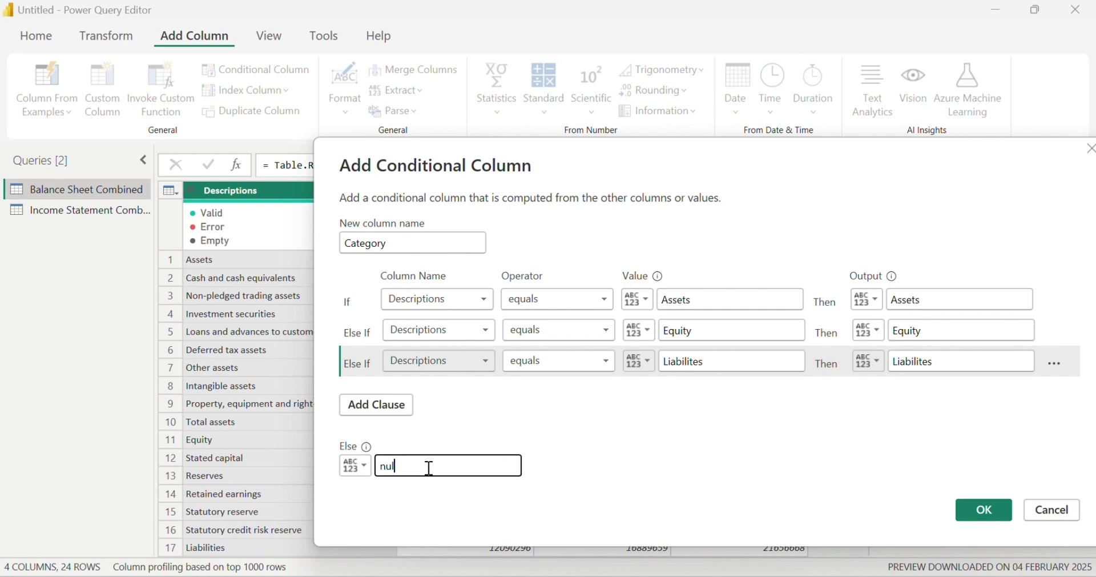
{"action": "type", "text": "l"}
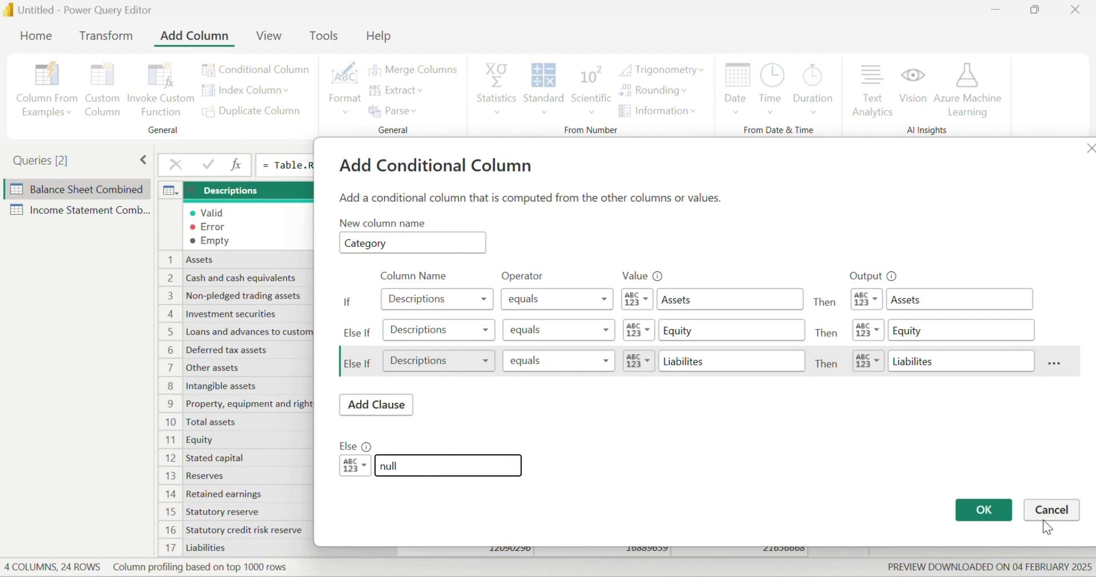
{"action": "left_click", "coordinate": [994, 517]}
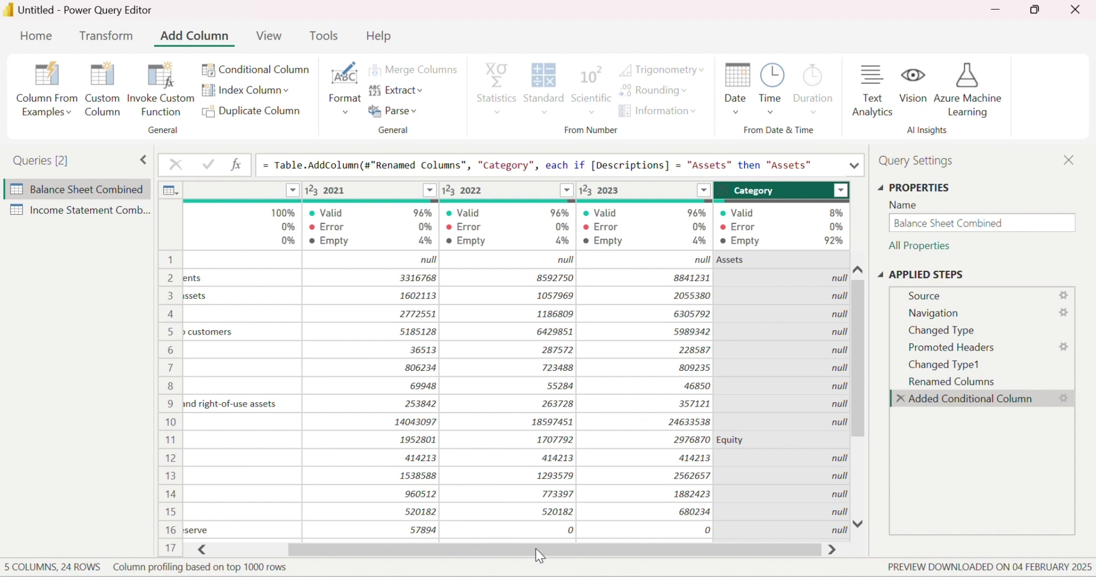
- Move the Category column so it sits between the Descriptions and 2021 columns
{"action": "left_click_drag", "start_coordinate": [756, 194], "coordinate": [316, 318]}
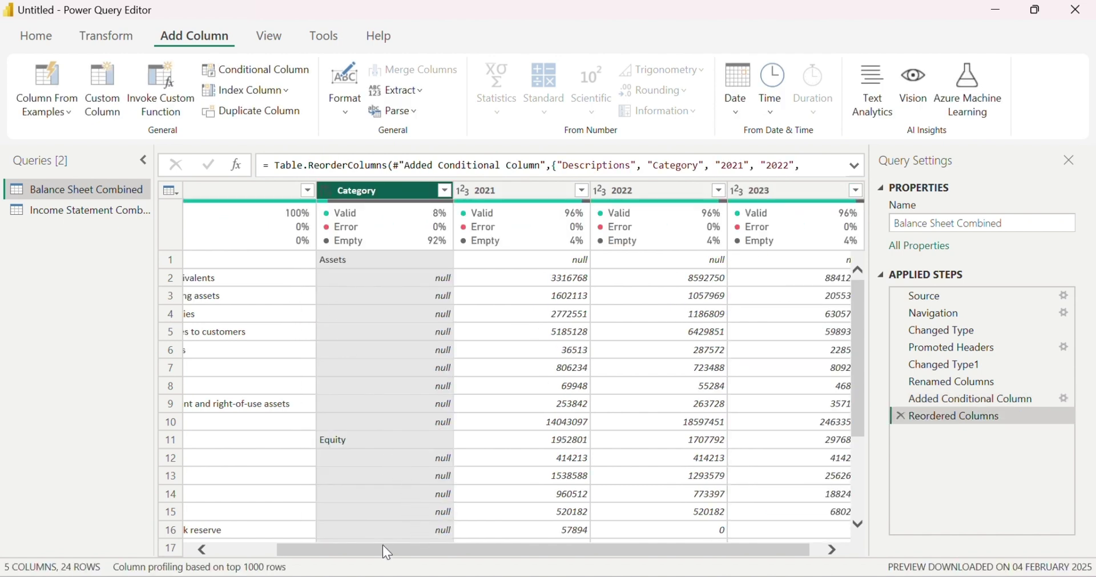
{"action": "left_click_drag", "start_coordinate": [379, 546], "coordinate": [291, 539]}
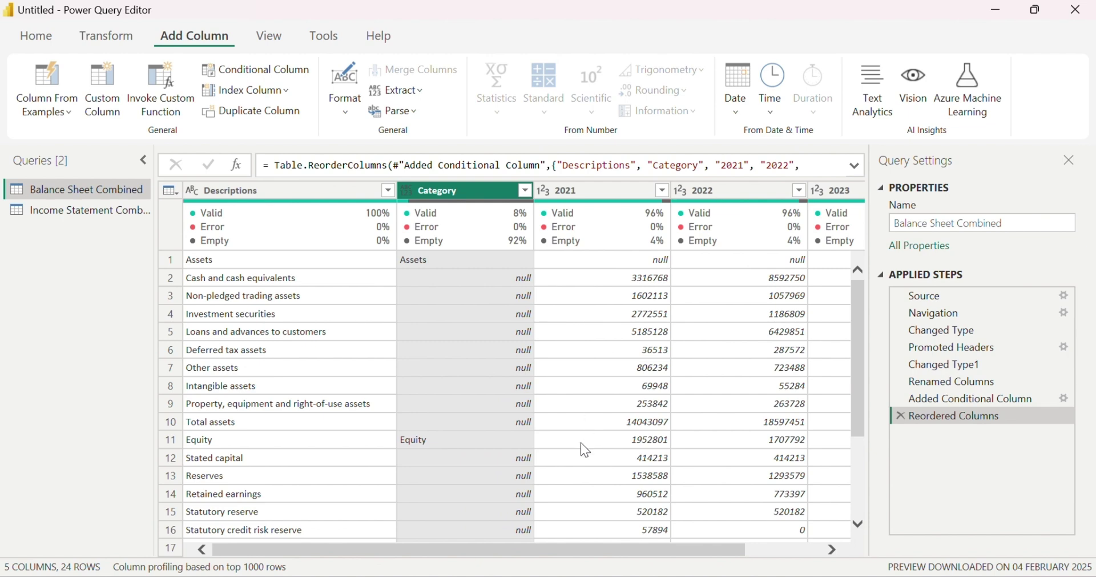
{"action": "scroll", "coordinate": [581, 448], "scroll_direction": "down", "scroll_amount": 3}
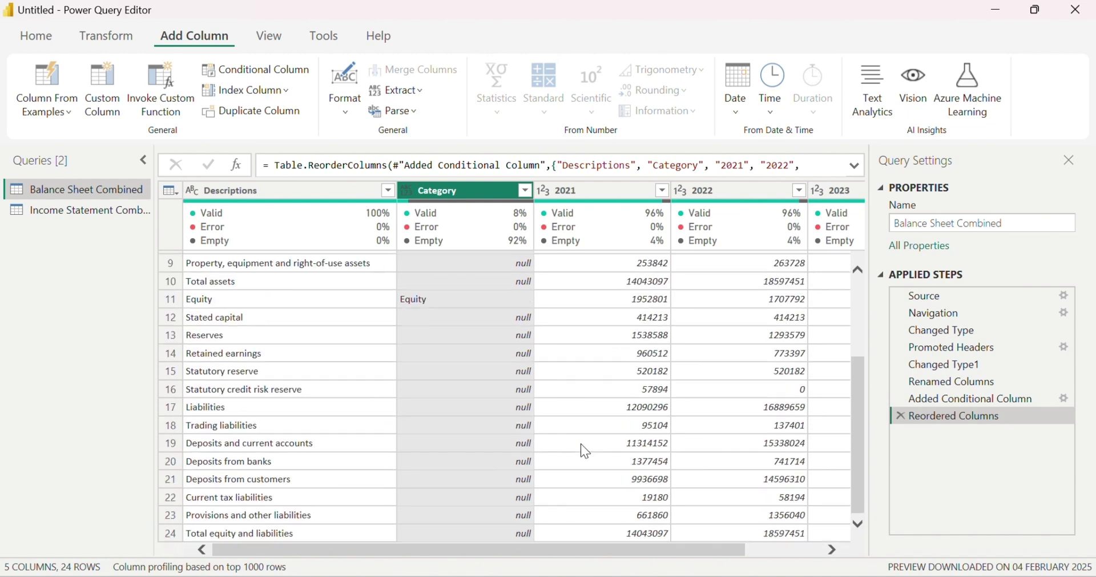
{"action": "scroll", "coordinate": [581, 454], "scroll_direction": "up", "scroll_amount": 3}
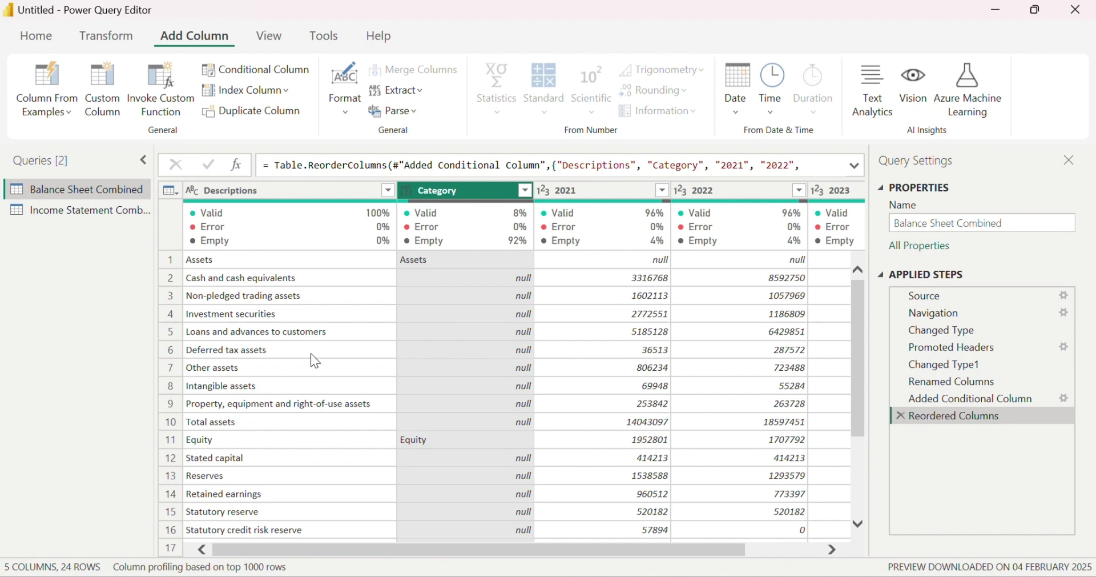
- Check the Liabilities row's spelling and edit the Category conditional column so the third clause compares Descriptions with Liabilities
{"action": "scroll", "coordinate": [244, 407], "scroll_direction": "down", "scroll_amount": 3}
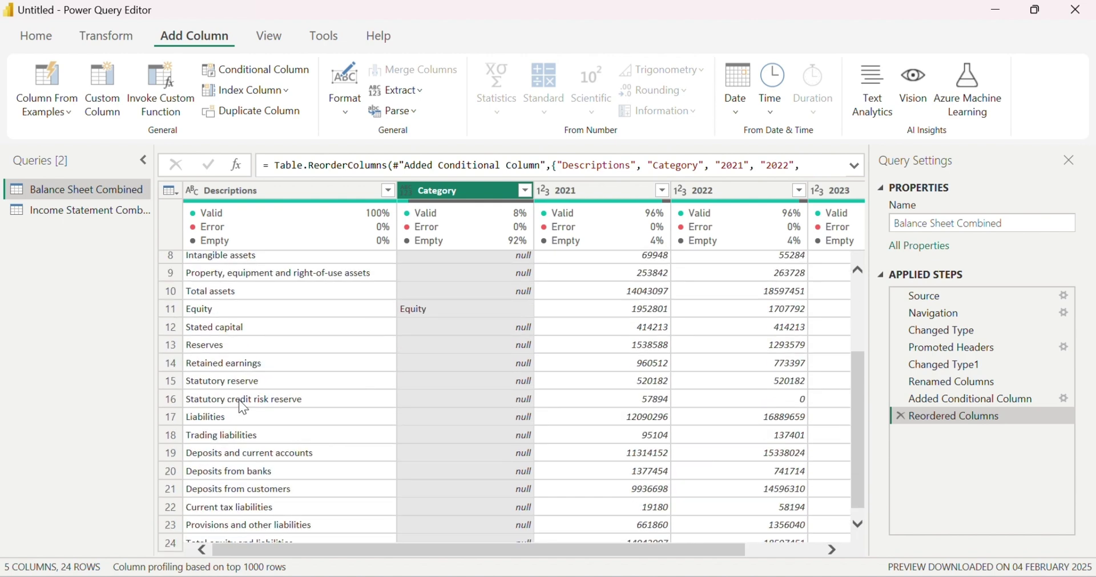
{"action": "left_click", "coordinate": [218, 414]}
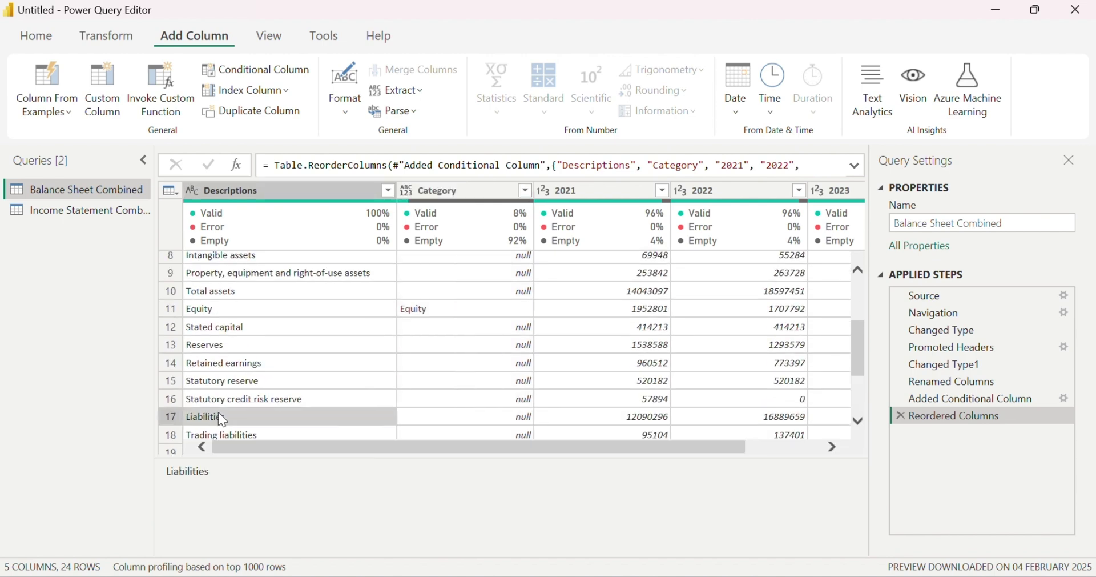
{"action": "left_click", "coordinate": [505, 417]}
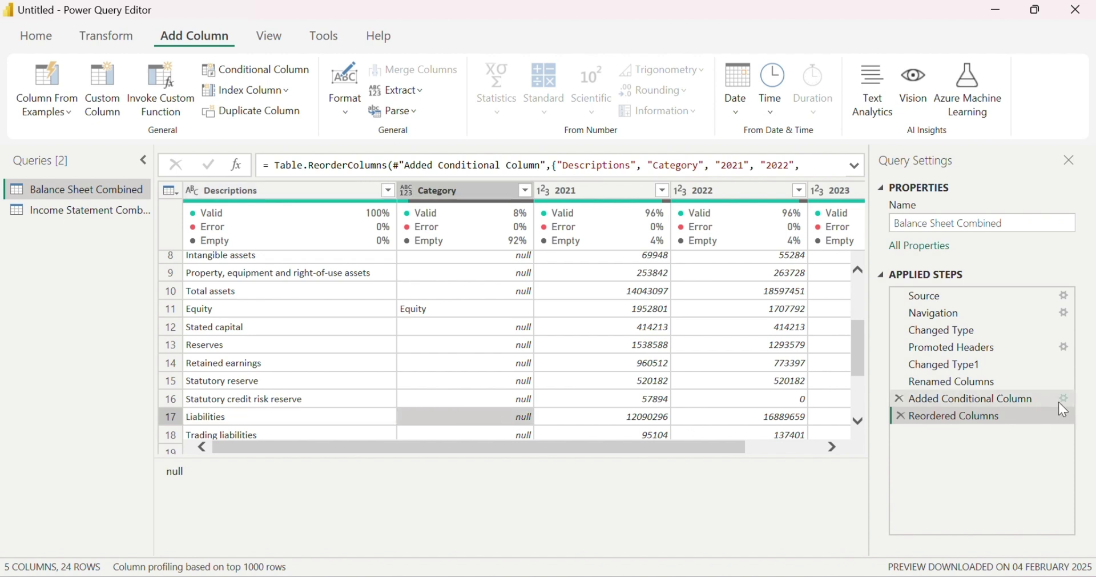
{"action": "left_click", "coordinate": [210, 417]}
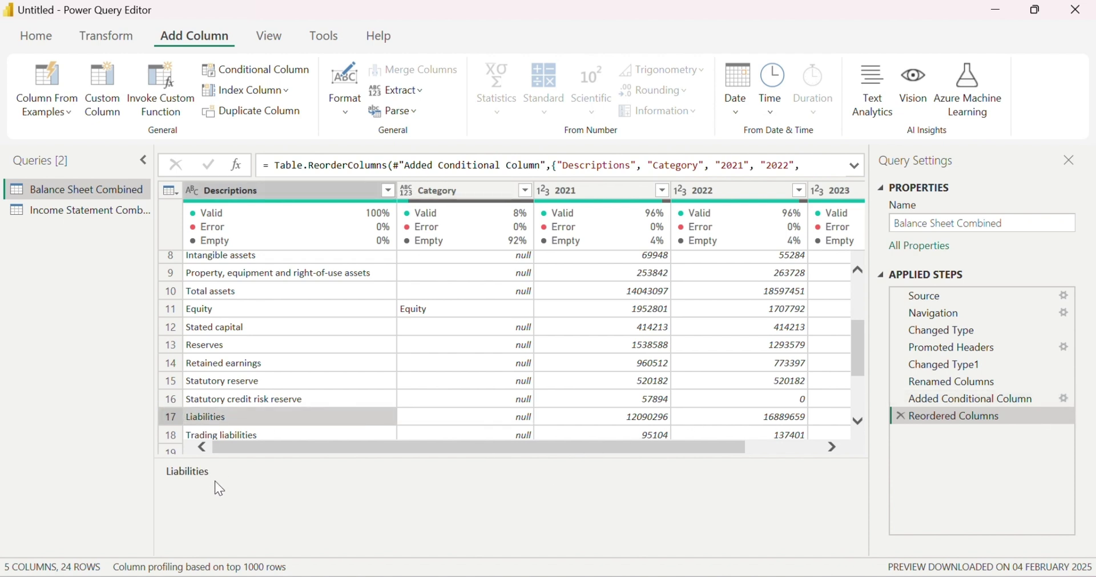
{"action": "left_click_drag", "start_coordinate": [215, 480], "coordinate": [200, 473]}
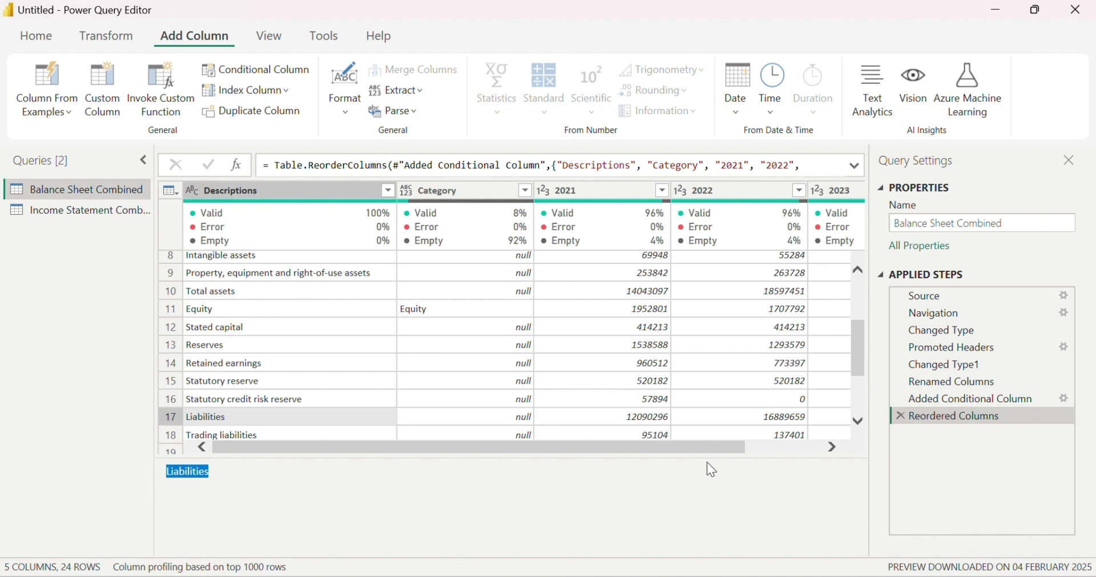
{"action": "left_click", "coordinate": [1063, 399]}
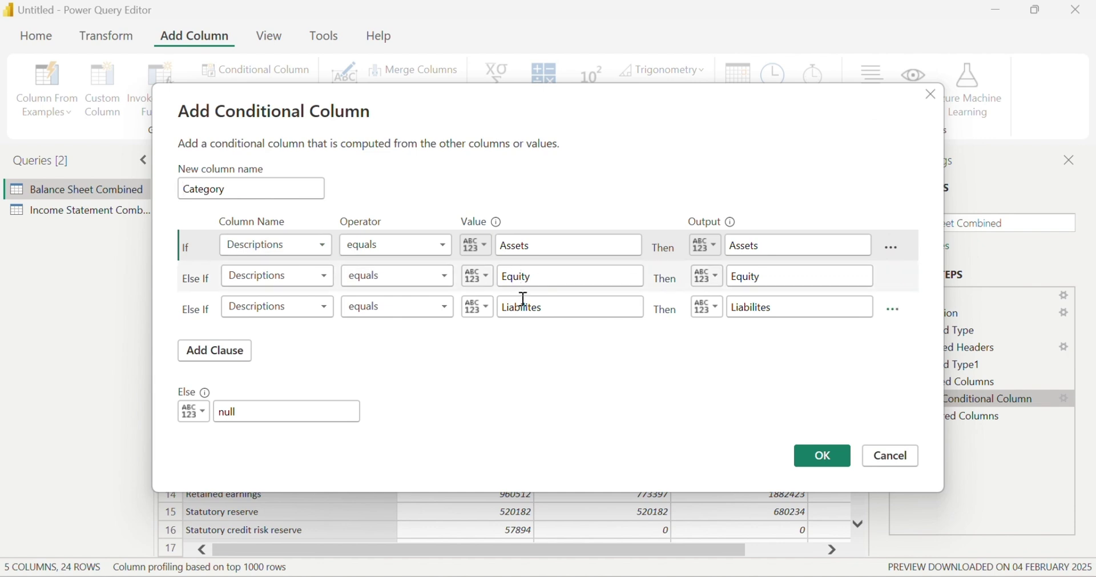
{"action": "left_click_drag", "start_coordinate": [551, 308], "coordinate": [468, 307]}
{"action": "type", "text": "Liabilities"}
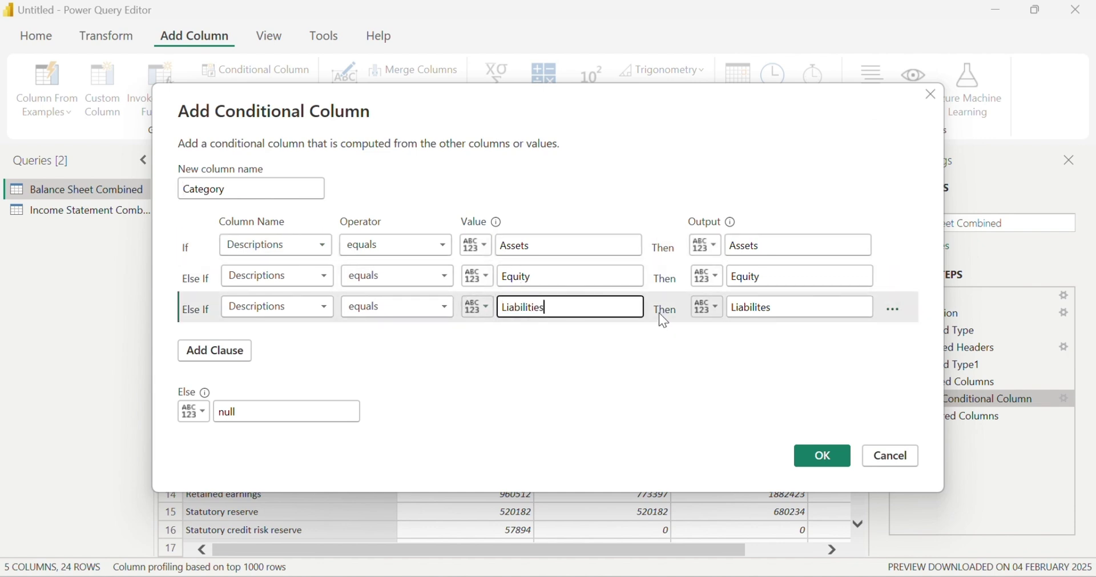
- Correct the third clause's output to Liabilities and apply the edited Category conditional column
{"action": "left_click", "coordinate": [781, 309]}
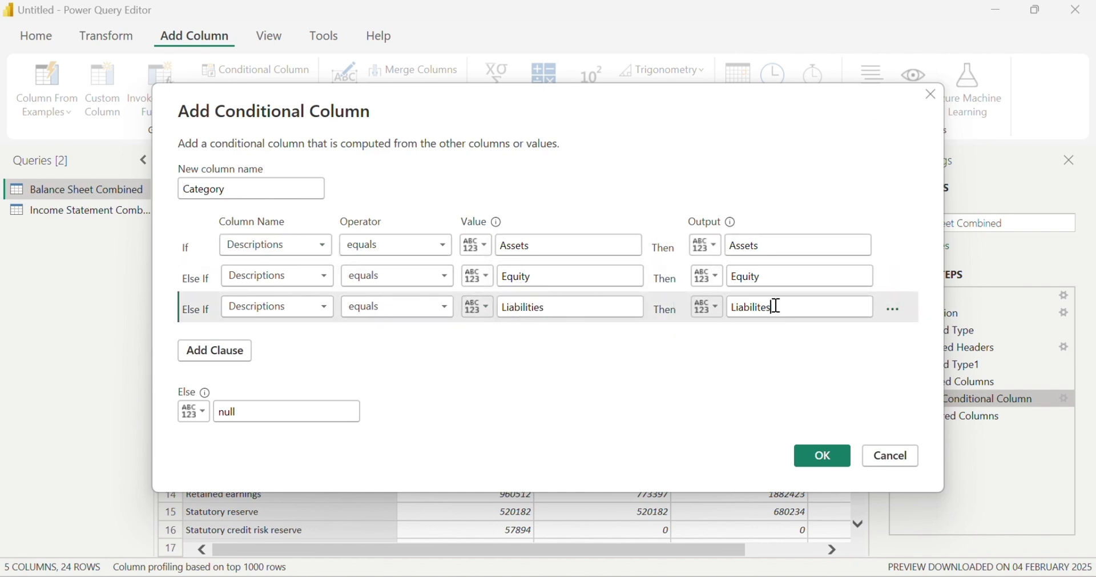
{"action": "left_click_drag", "start_coordinate": [778, 308], "coordinate": [728, 309]}
{"action": "type", "text": "Liabilities"}
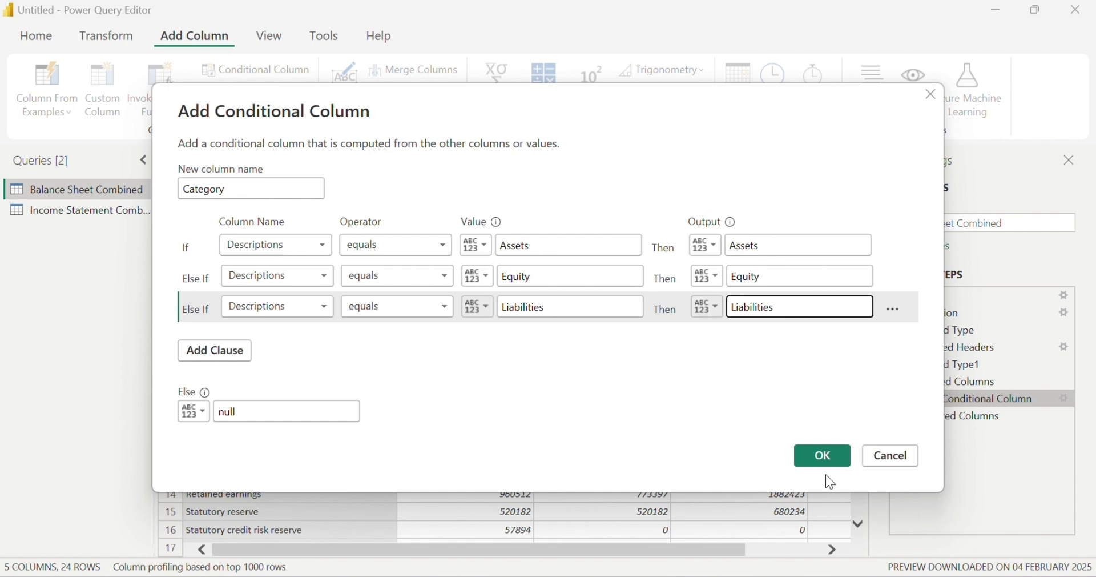
{"action": "left_click", "coordinate": [823, 456]}
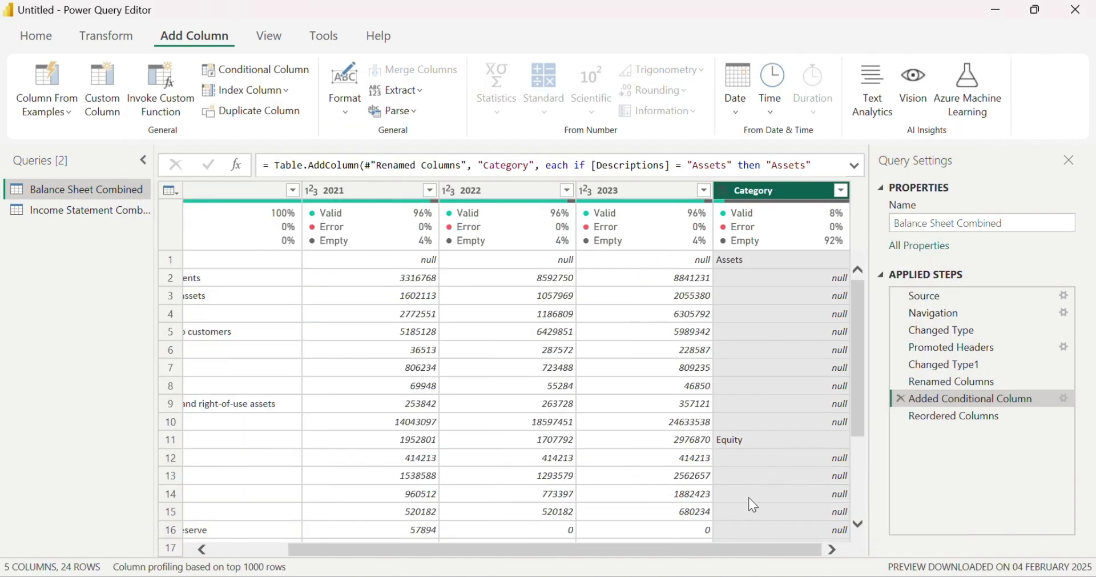
{"action": "scroll", "coordinate": [733, 494], "scroll_direction": "down", "scroll_amount": 3}
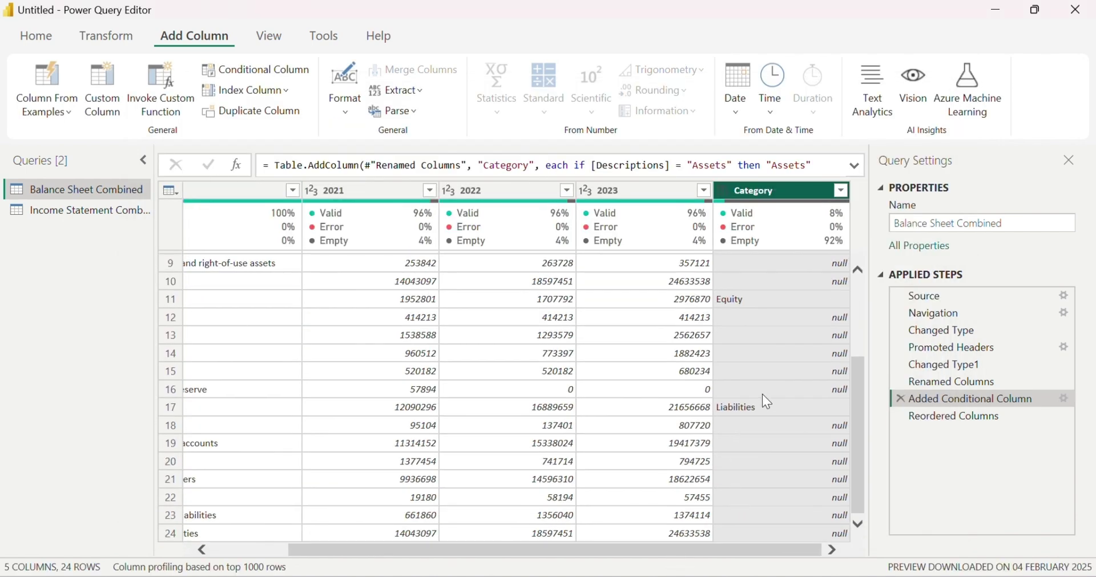
{"action": "left_click_drag", "start_coordinate": [645, 555], "coordinate": [765, 550]}
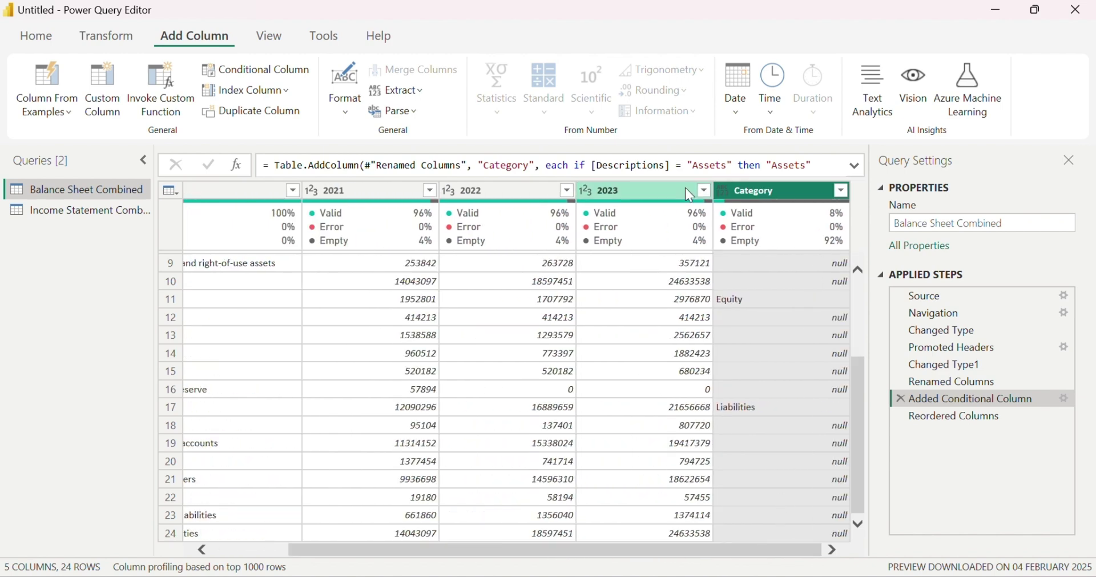
{"action": "left_click", "coordinate": [107, 37]}
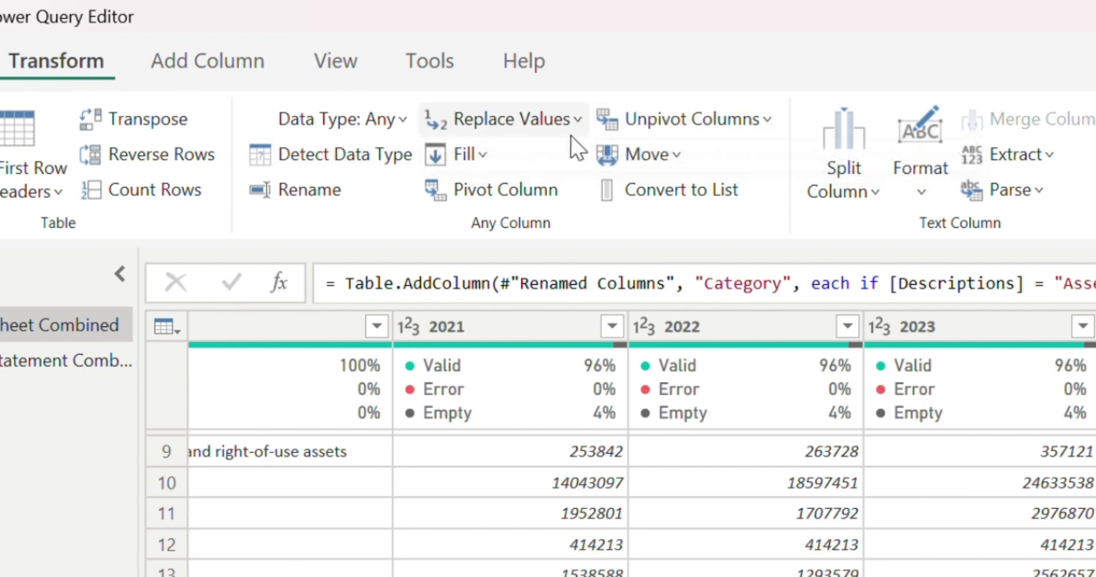
{"action": "left_click", "coordinate": [482, 155]}
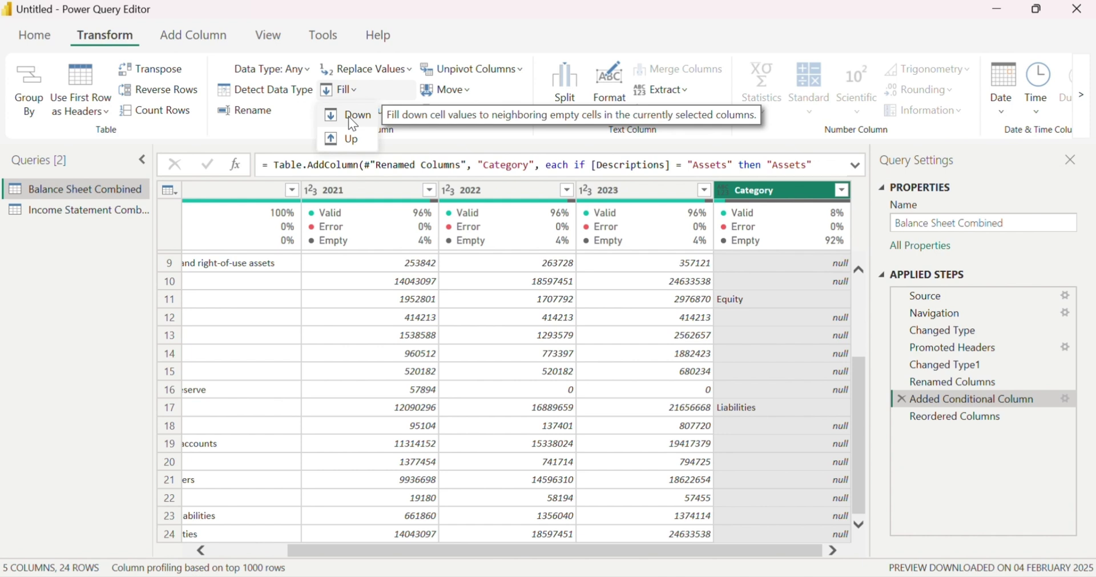
{"action": "left_click", "coordinate": [349, 115]}
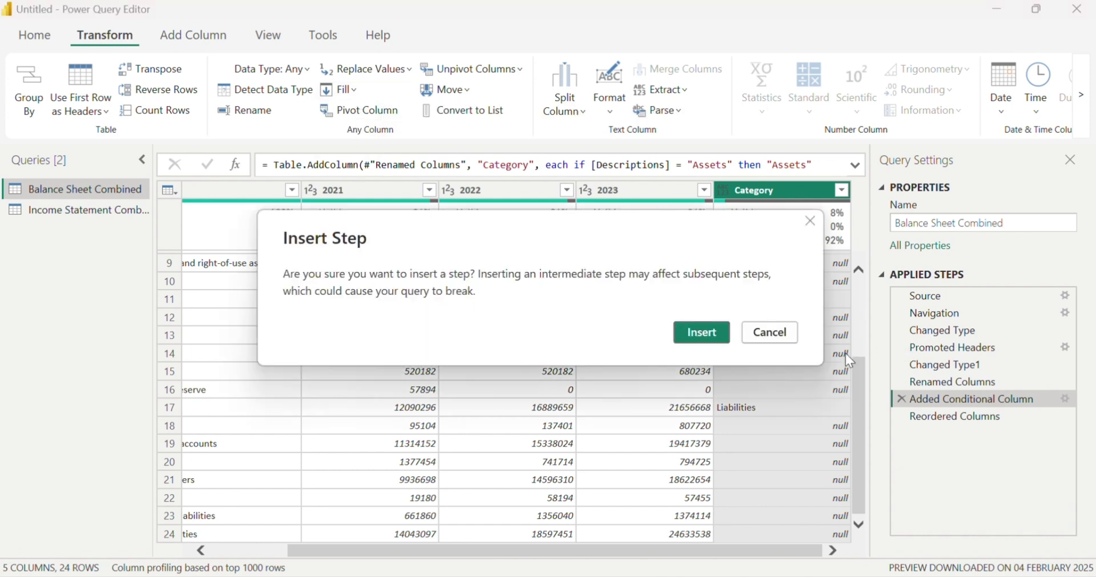
{"action": "left_click", "coordinate": [785, 338]}
- Return to the Reordered Columns step and fill the Category values down into the empty cells below them
{"action": "left_click", "coordinate": [959, 419]}
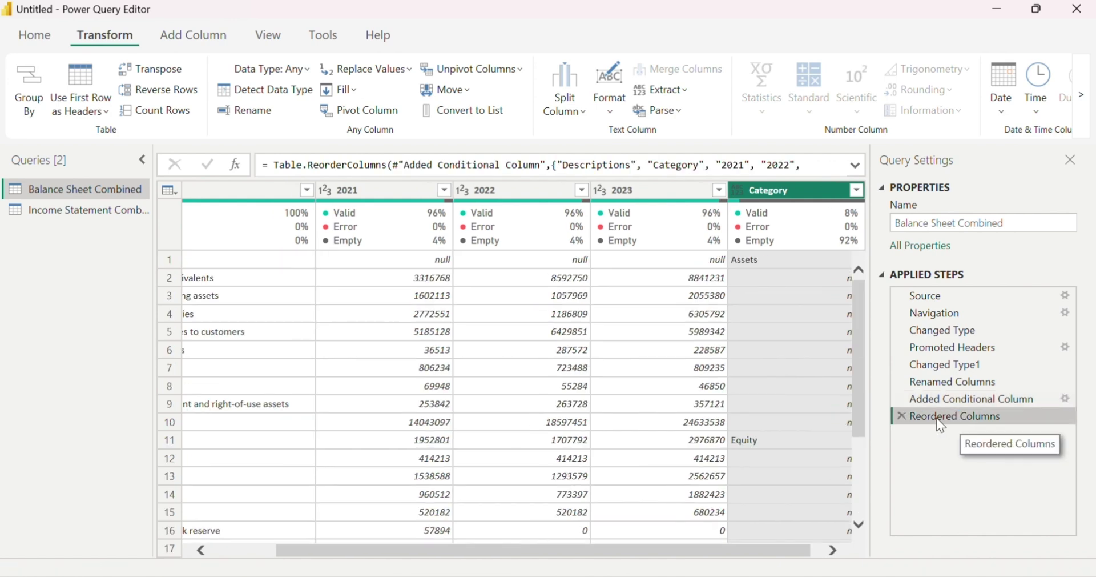
{"action": "left_click_drag", "start_coordinate": [552, 551], "coordinate": [701, 568]}
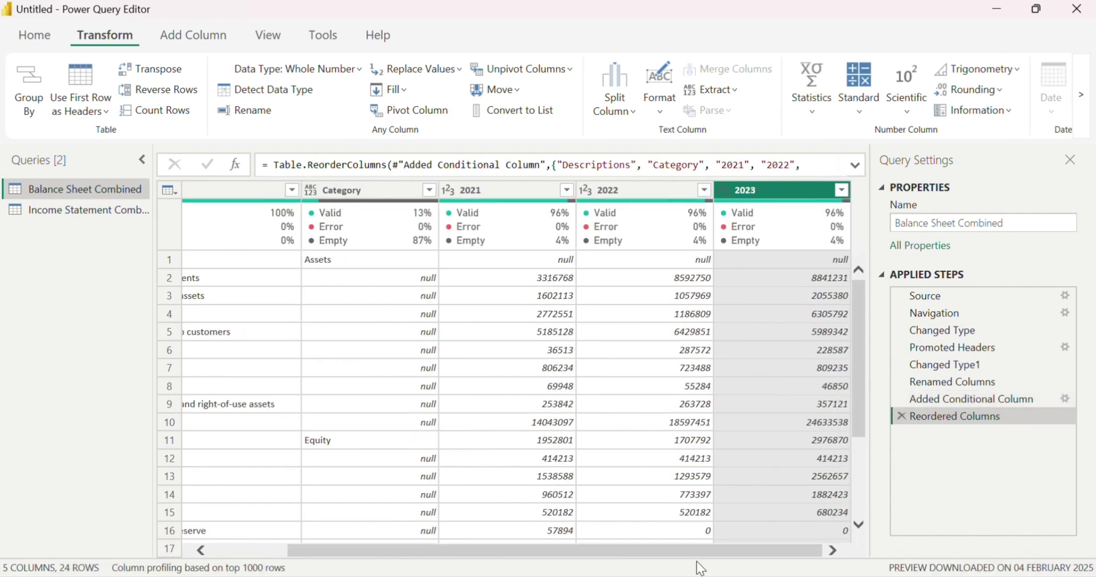
{"action": "left_click", "coordinate": [368, 188]}
{"action": "scroll", "coordinate": [374, 262], "scroll_direction": "down", "scroll_amount": 3}
{"action": "scroll", "coordinate": [374, 263], "scroll_direction": "up", "scroll_amount": 3}
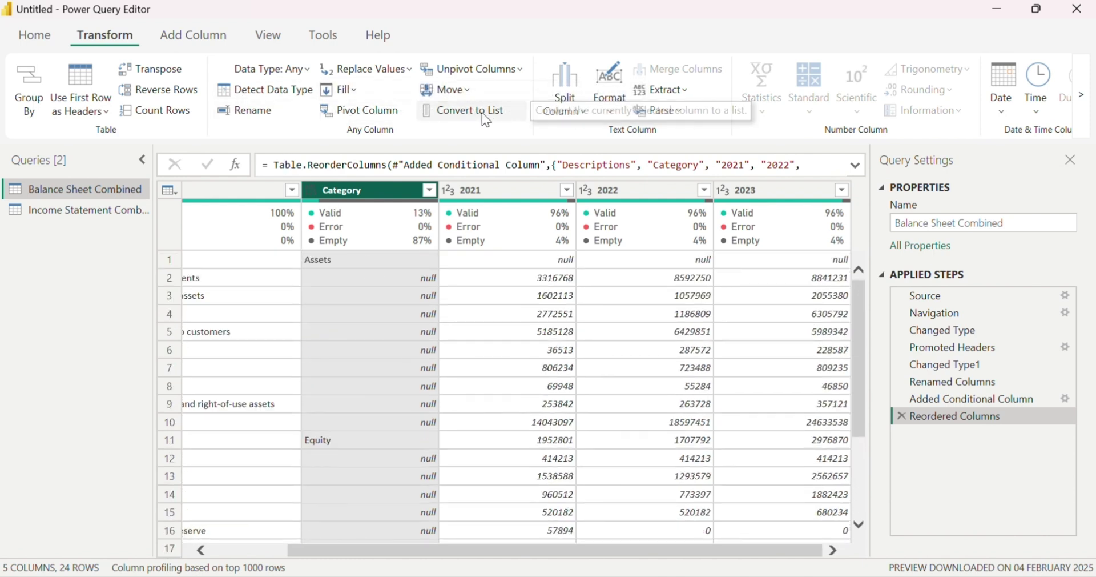
{"action": "left_click", "coordinate": [341, 92]}
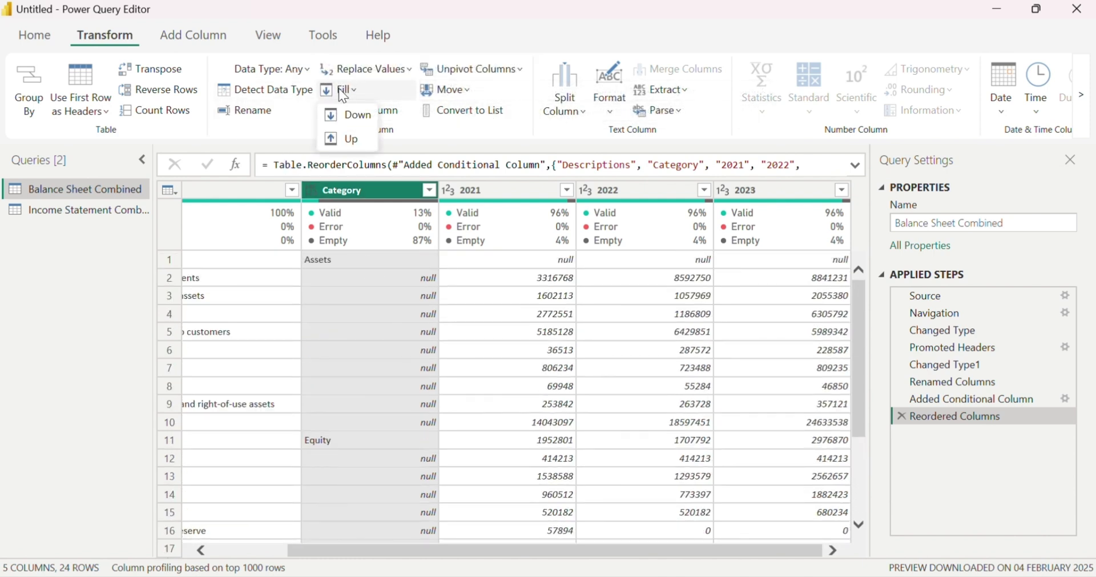
{"action": "left_click", "coordinate": [347, 121]}
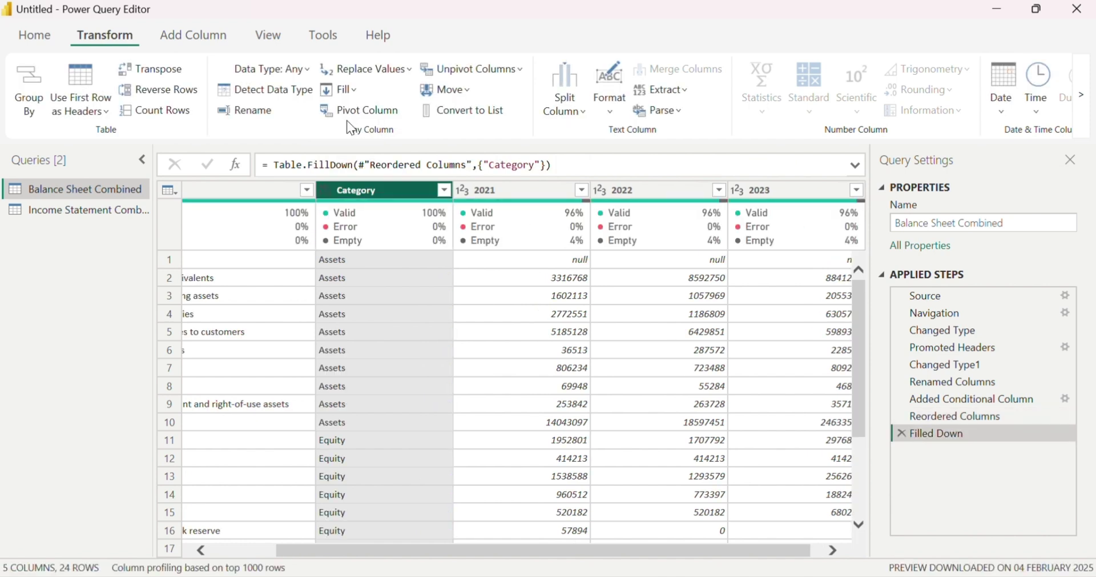
- Change the Category column's data type to Text
{"action": "left_click_drag", "start_coordinate": [405, 553], "coordinate": [359, 551]}
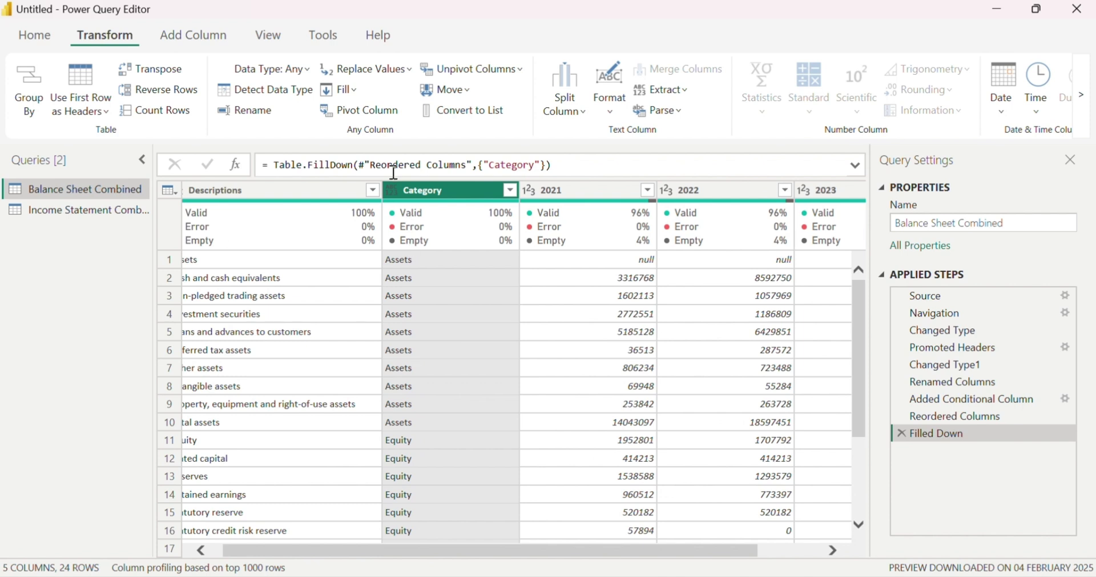
{"action": "left_click", "coordinate": [392, 190]}
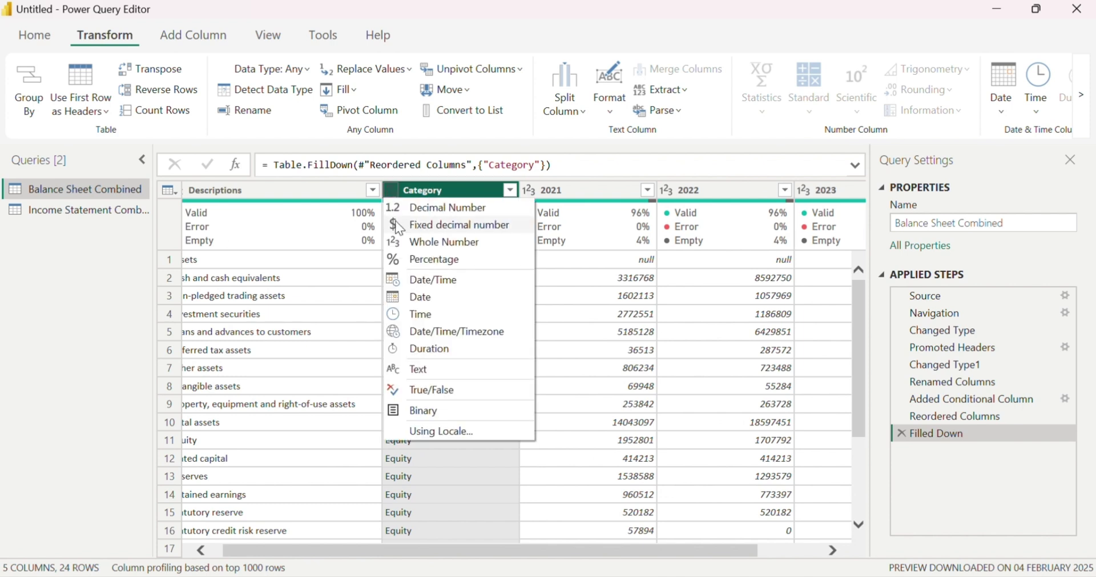
{"action": "left_click", "coordinate": [407, 369]}
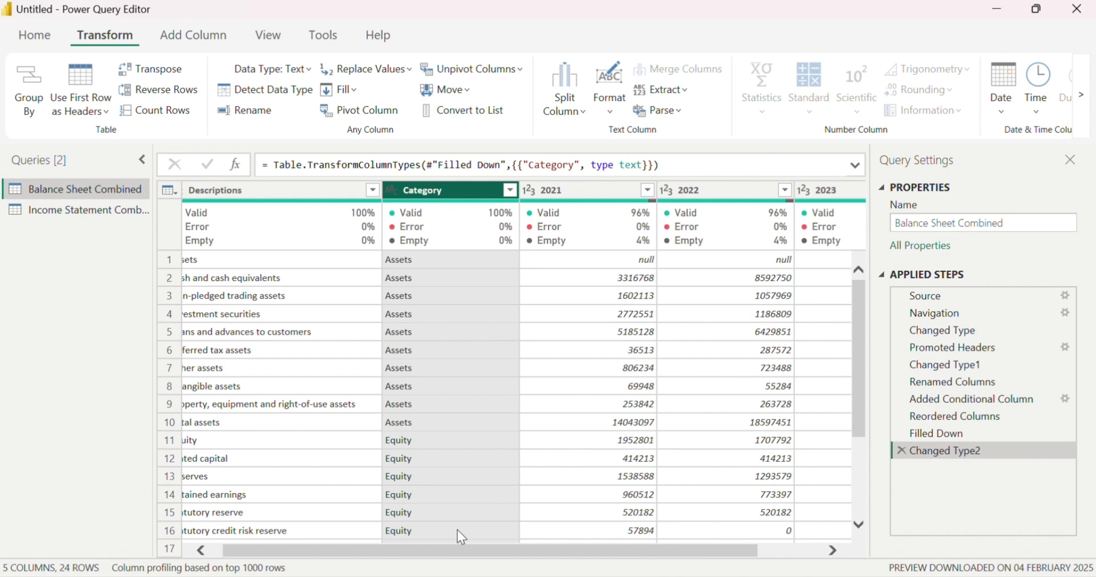
- Unpivot the 2021, 2022 and 2023 columns into attribute and value rows
{"action": "left_click_drag", "start_coordinate": [446, 553], "coordinate": [516, 568]}
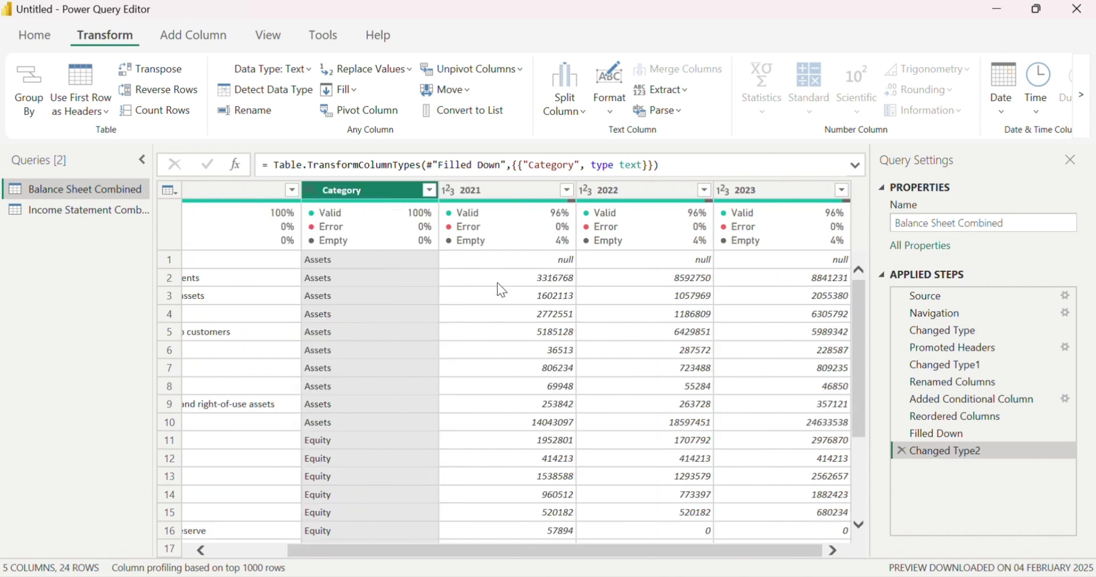
{"action": "left_click", "coordinate": [483, 190]}
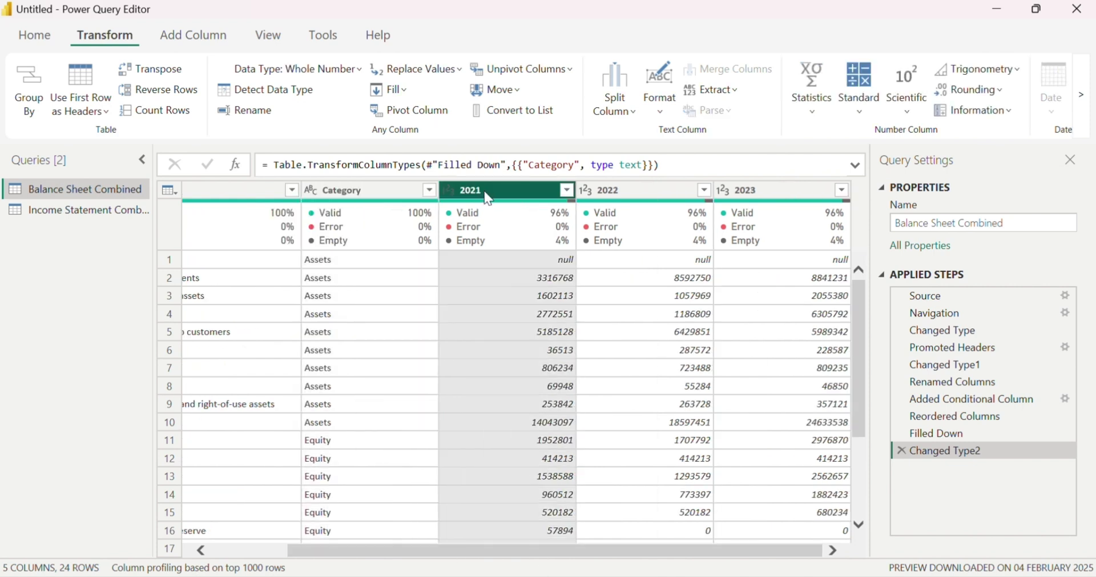
{"action": "left_click", "coordinate": [638, 201], "text": "ctrl"}
{"action": "left_click", "coordinate": [732, 186], "text": "ctrl"}
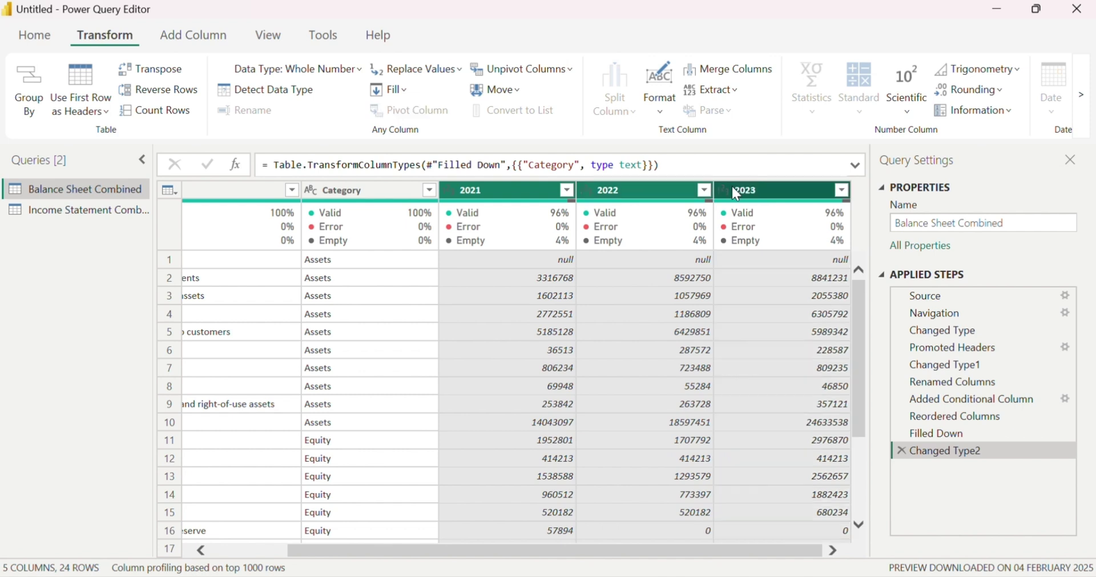
{"action": "right_click", "coordinate": [482, 189]}
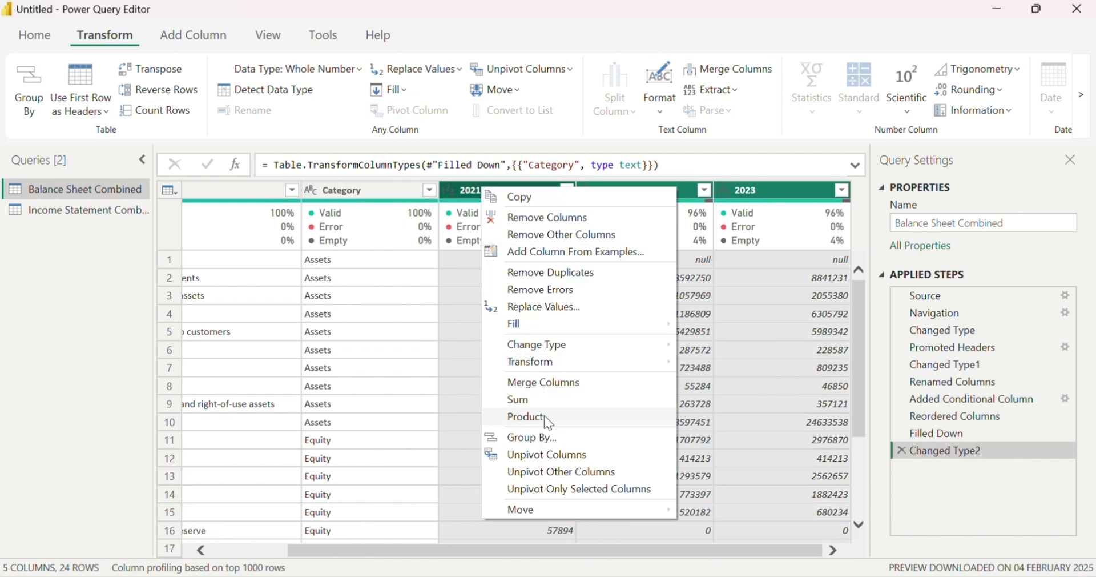
{"action": "left_click", "coordinate": [542, 455]}
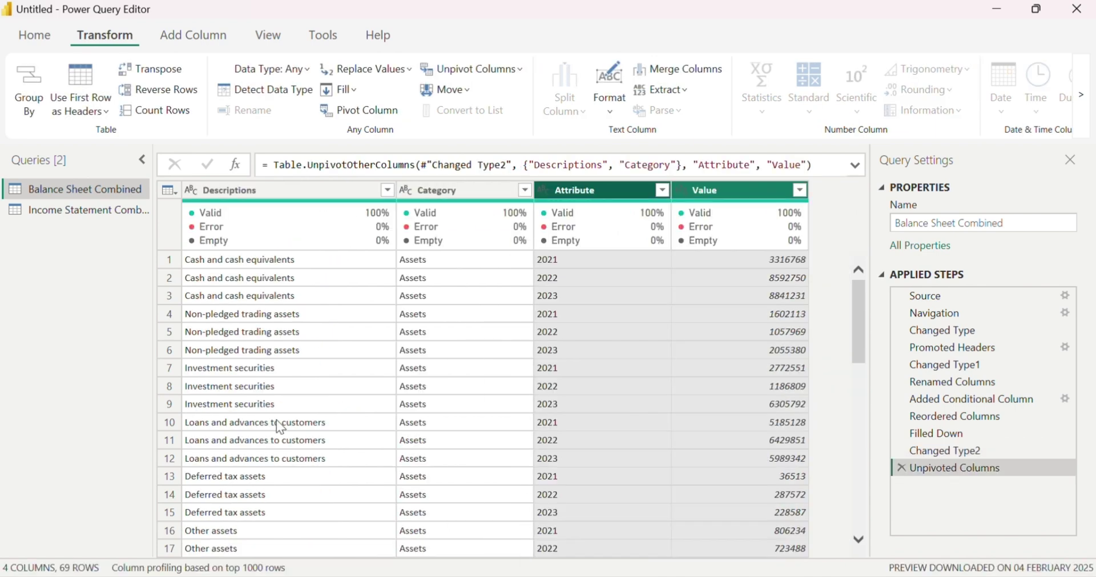
- Rename the Attribute column as Years
{"action": "double_click", "coordinate": [581, 190]}
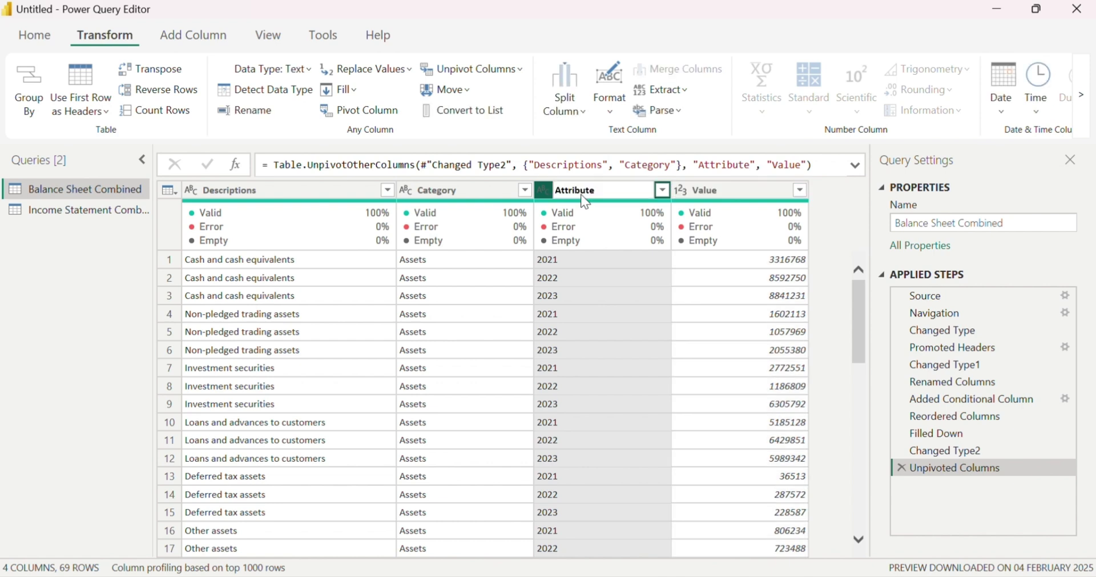
{"action": "type", "text": "Year"}
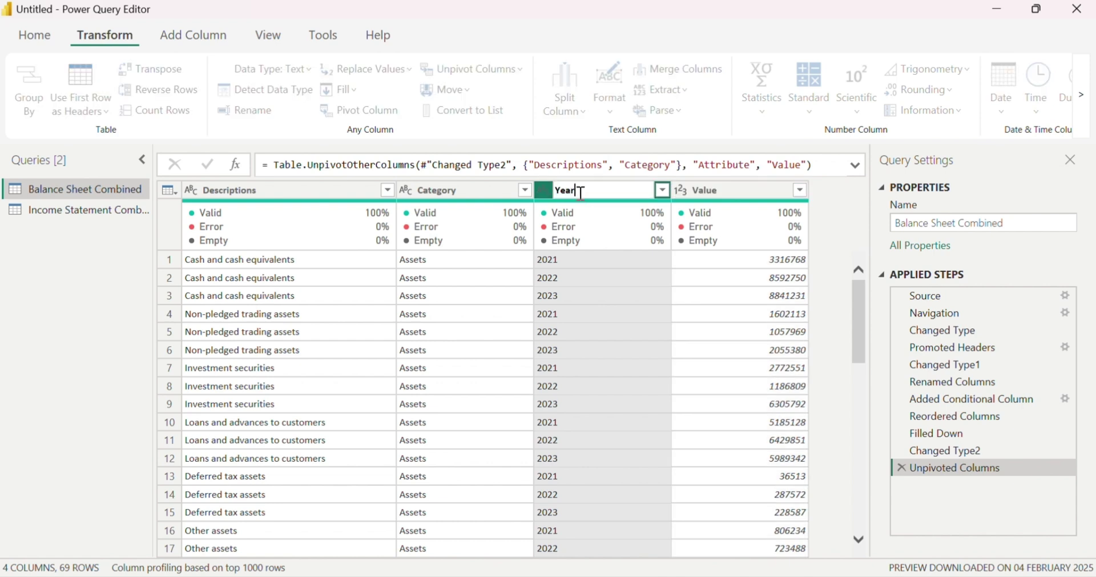
{"action": "type", "text": "s"}
{"action": "key", "text": "Return"}
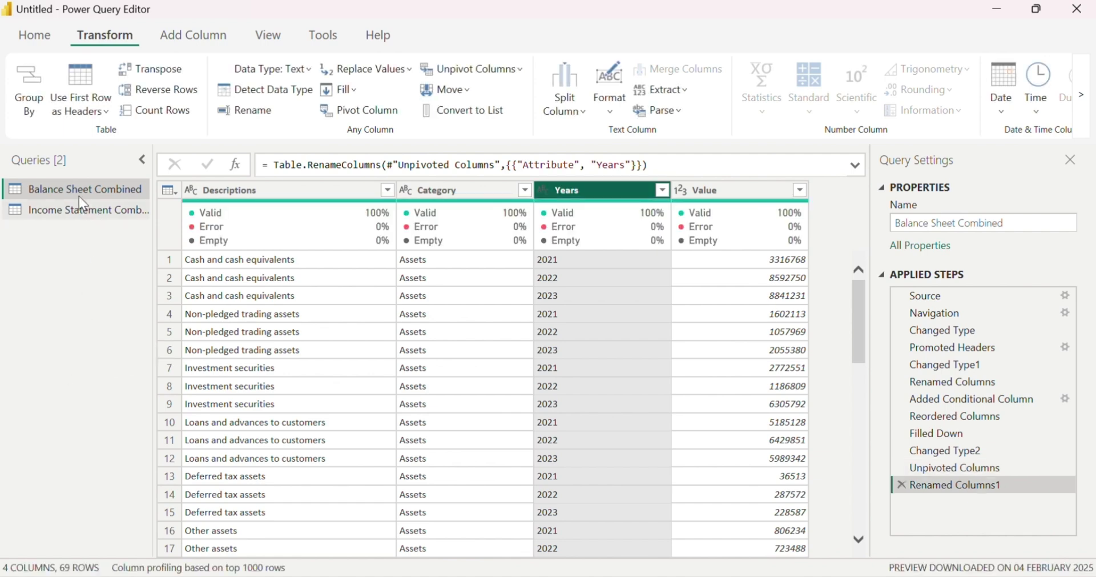
- Remove the empty Column5, Column6 and Column7 from the Income Statement Combined query
{"action": "left_click", "coordinate": [62, 210]}
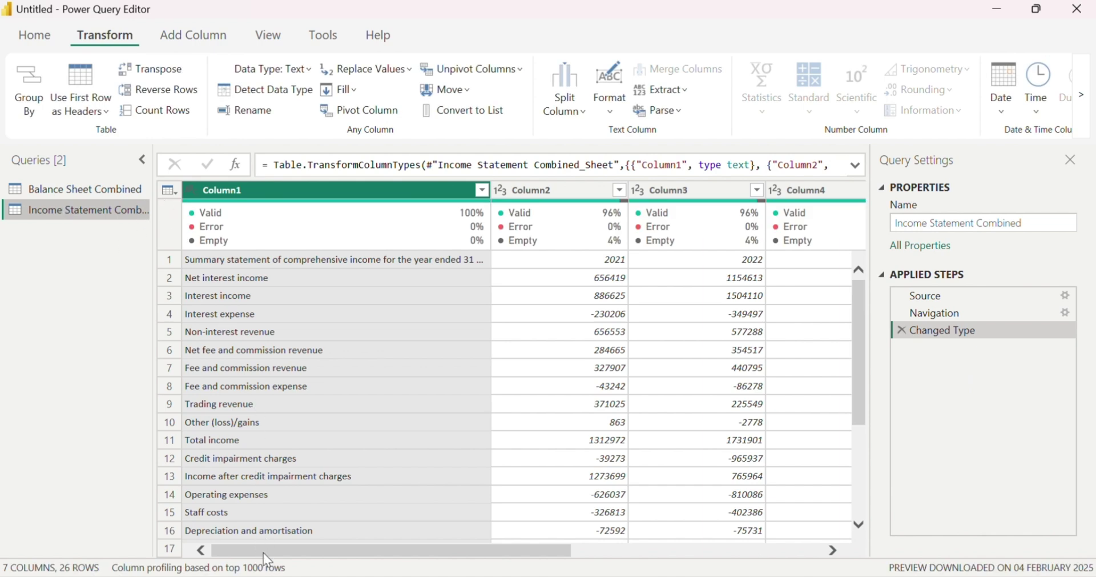
{"action": "left_click_drag", "start_coordinate": [262, 552], "coordinate": [530, 571]}
{"action": "left_click", "coordinate": [530, 190]}
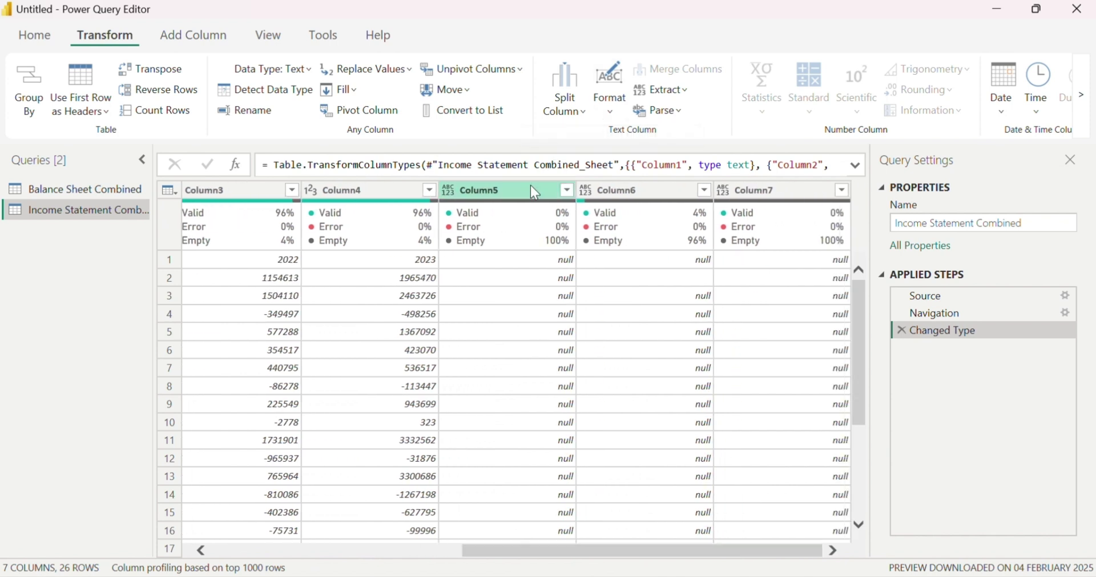
{"action": "left_click", "coordinate": [635, 194], "text": "ctrl"}
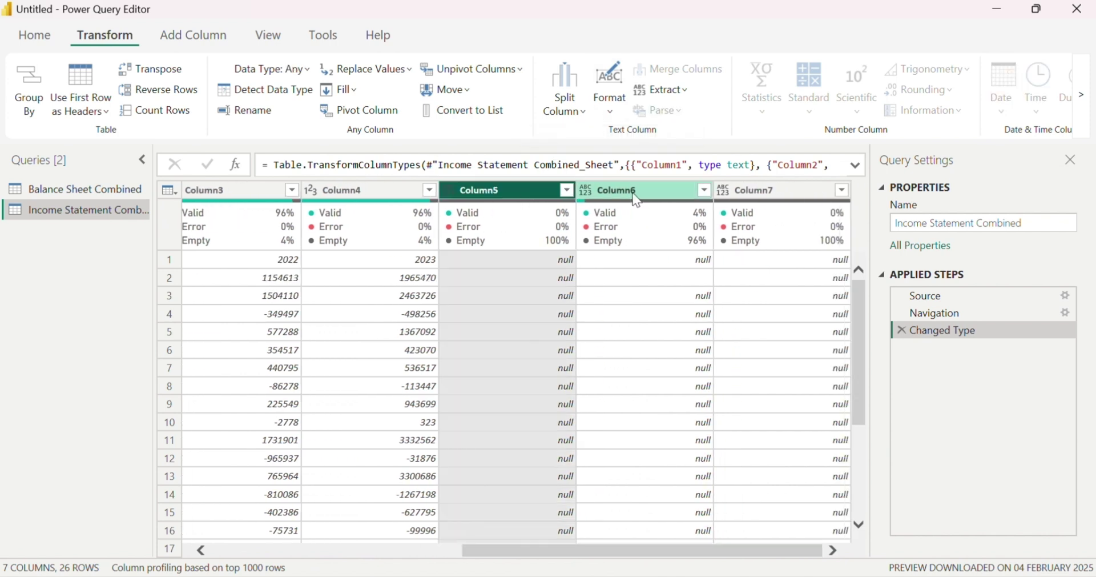
{"action": "left_click", "coordinate": [765, 197], "text": "ctrl"}
{"action": "right_click", "coordinate": [765, 200]}
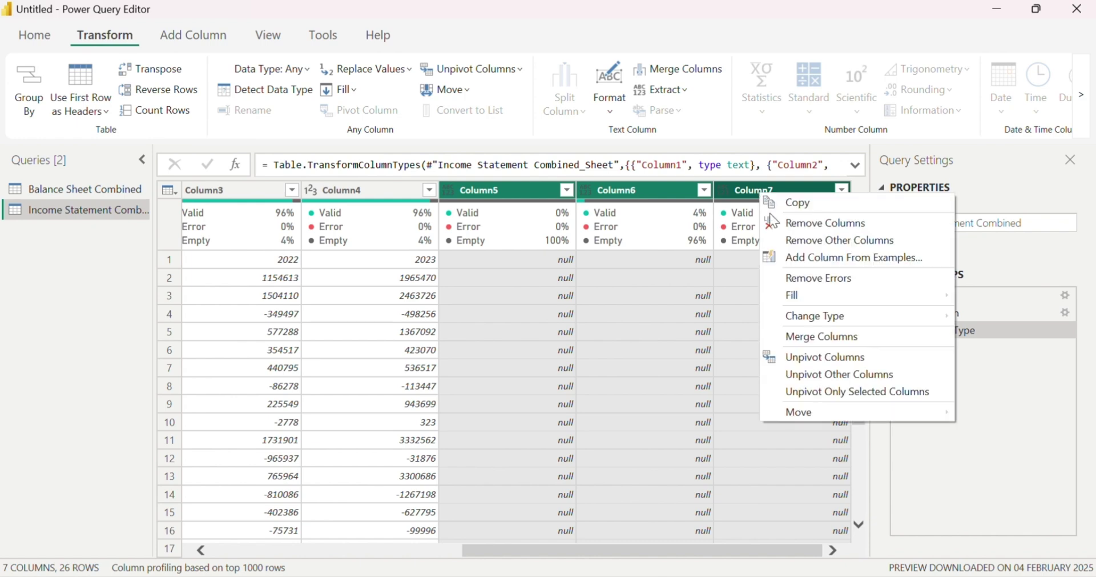
{"action": "left_click", "coordinate": [796, 225]}
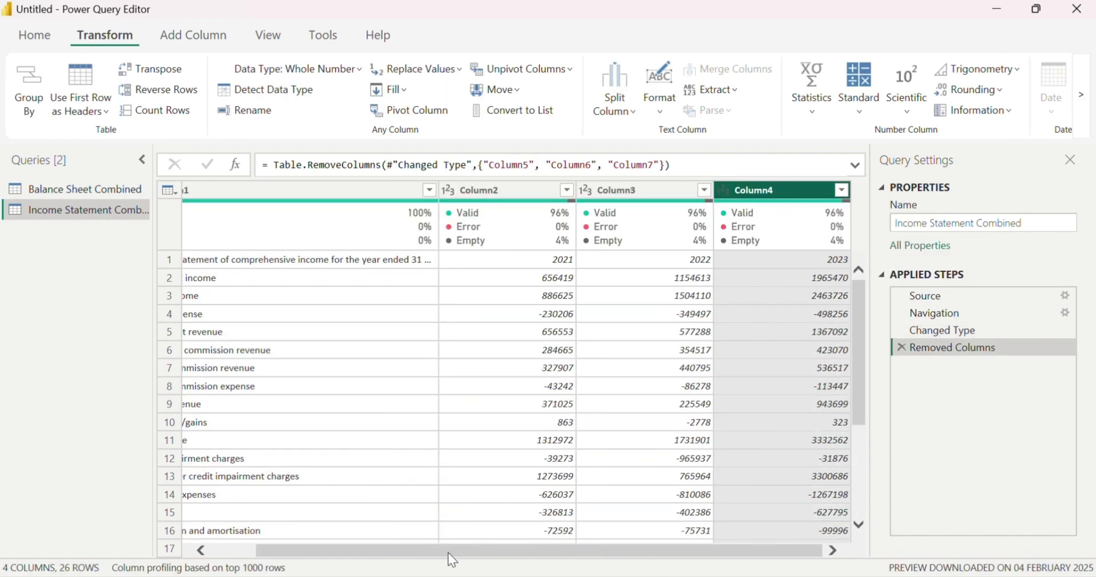
- Promote the first row of the Income Statement Combined query to column headers
{"action": "left_click_drag", "start_coordinate": [447, 553], "coordinate": [259, 529]}
{"action": "left_click", "coordinate": [171, 193]}
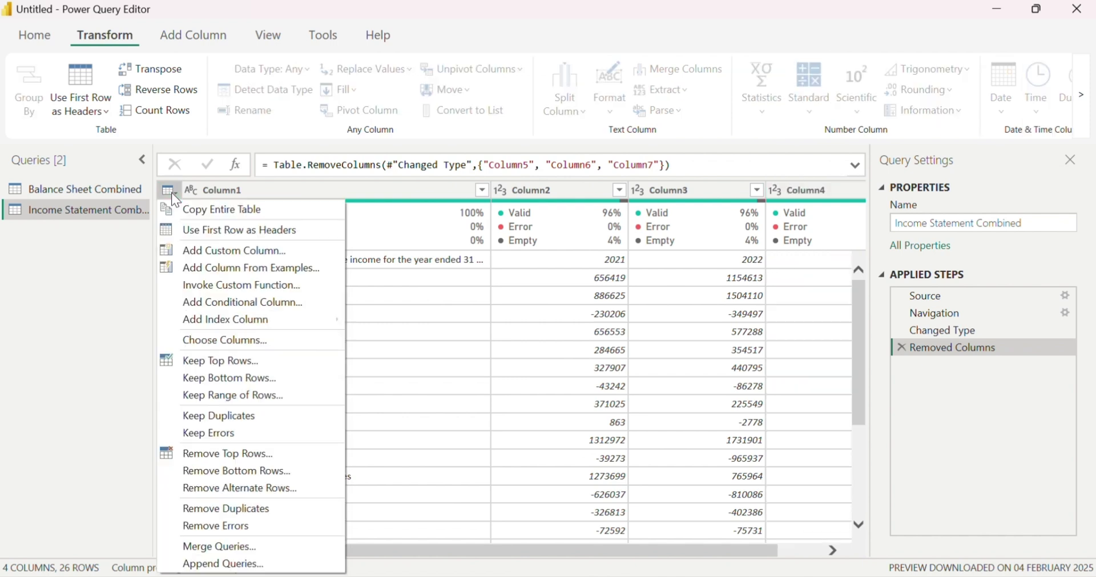
{"action": "left_click", "coordinate": [193, 228]}
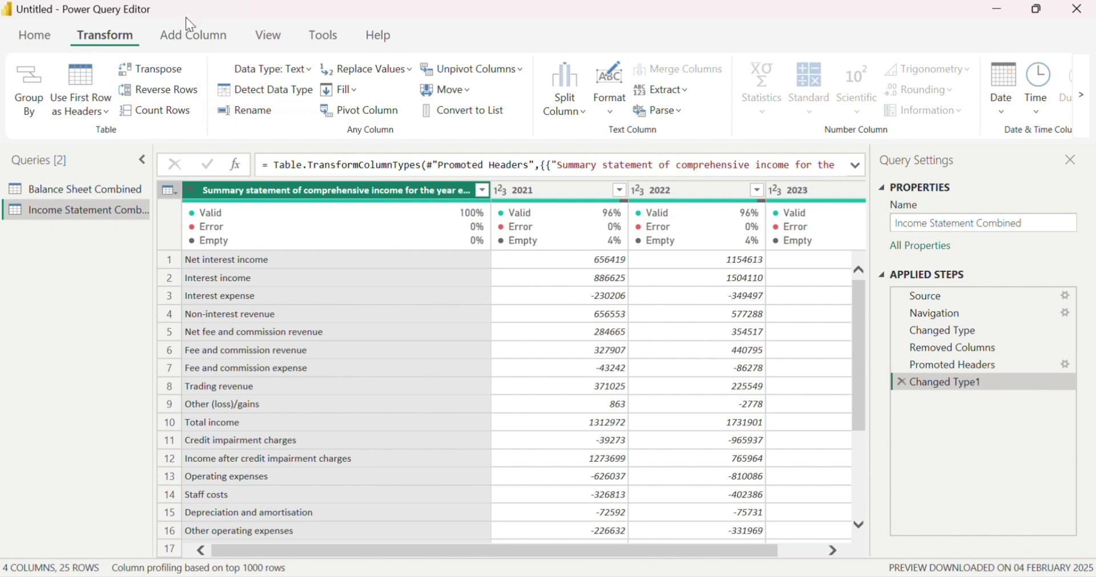
- Start a conditional column named Category whose first clause tests whether the Summary statement of comprehensive income column equals a value
{"action": "left_click", "coordinate": [192, 35]}
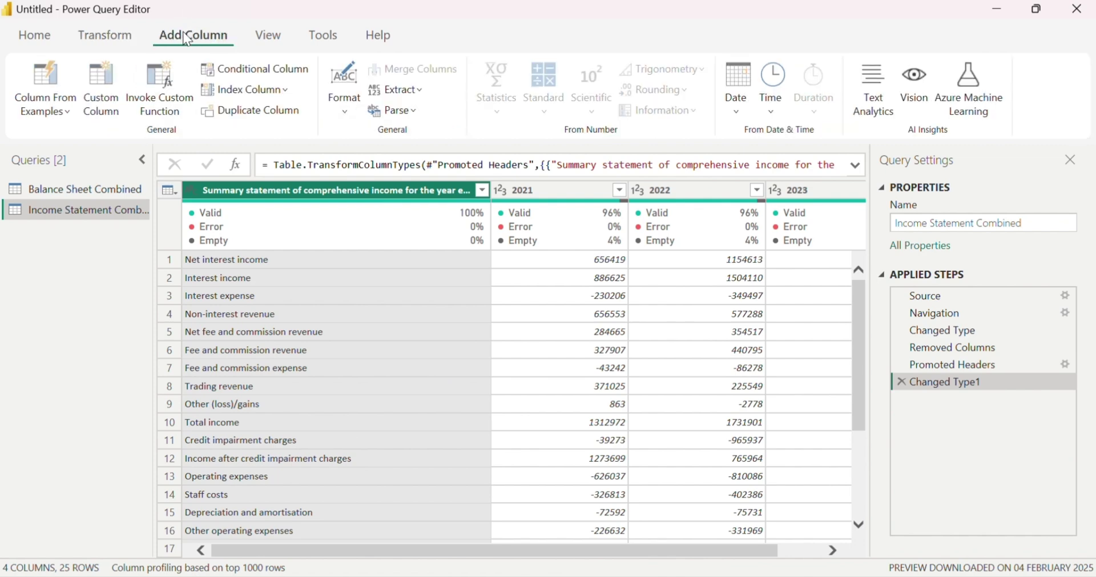
{"action": "left_click", "coordinate": [250, 73]}
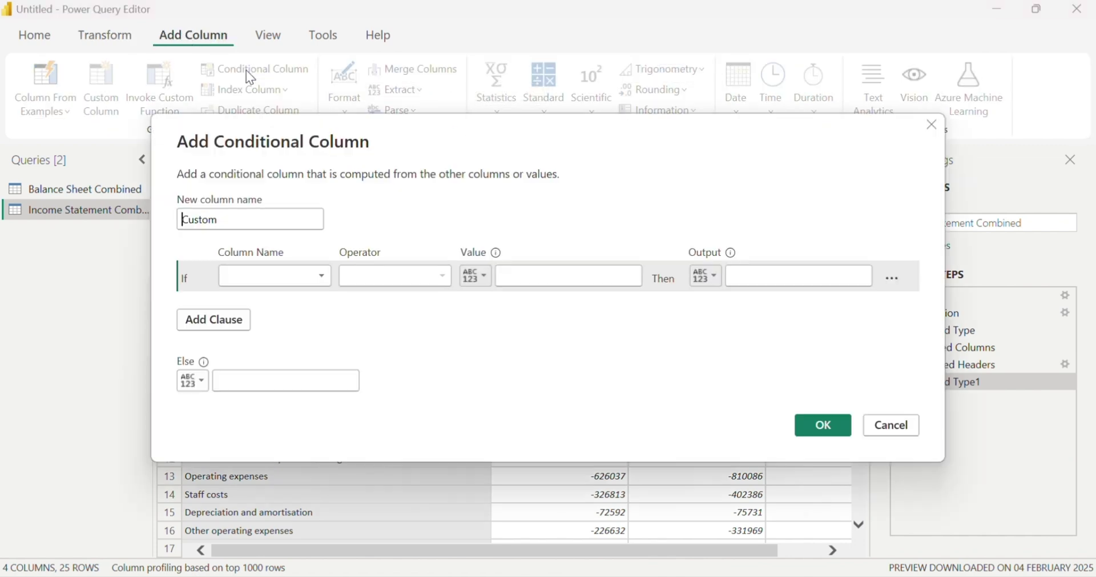
{"action": "double_click", "coordinate": [255, 219]}
{"action": "type", "text": "Category"}
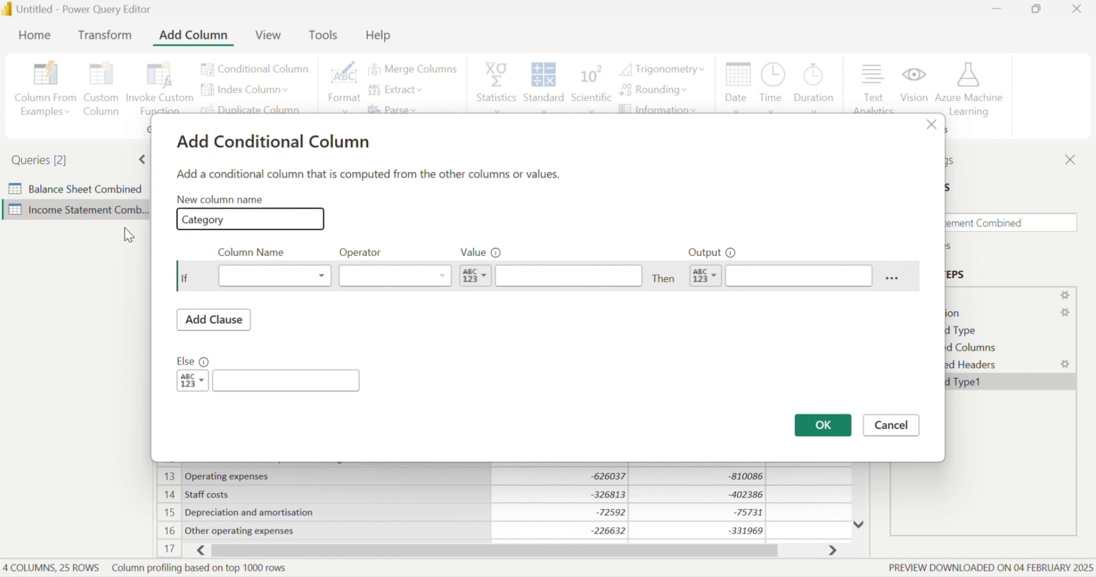
{"action": "left_click", "coordinate": [246, 283]}
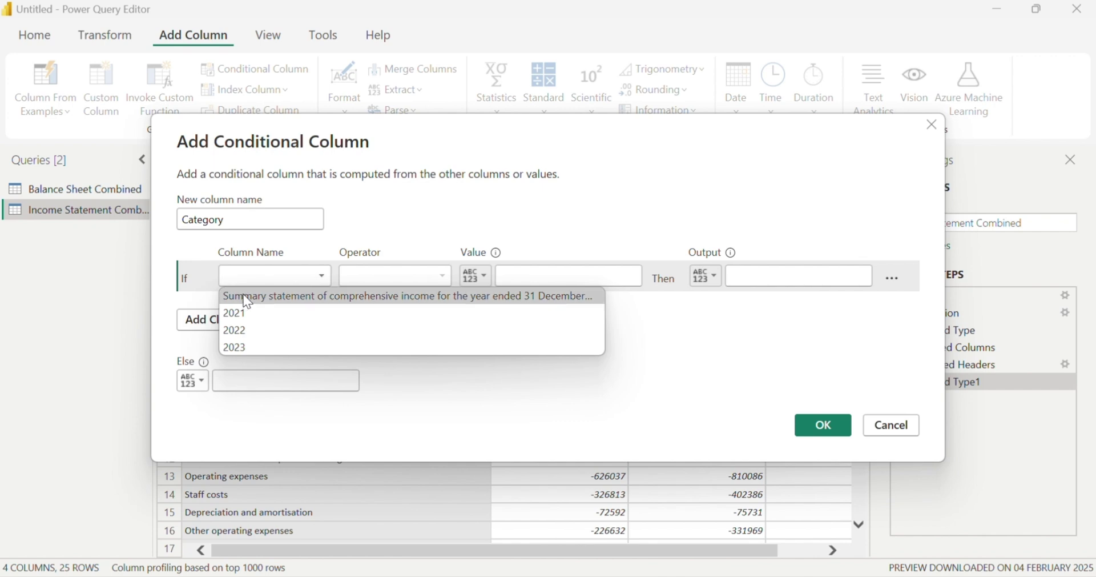
{"action": "left_click", "coordinate": [248, 298]}
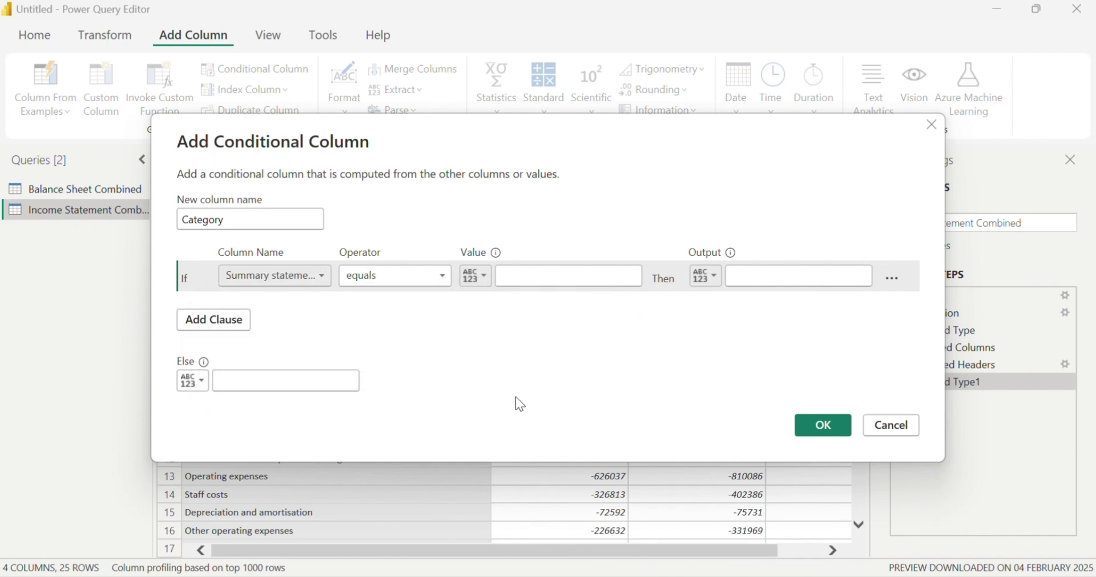
- Complete the clauses so each main income statement heading returns its own name, with null otherwise, and create the Category column
{"action": "left_click_drag", "start_coordinate": [472, 120], "coordinate": [733, 148]}
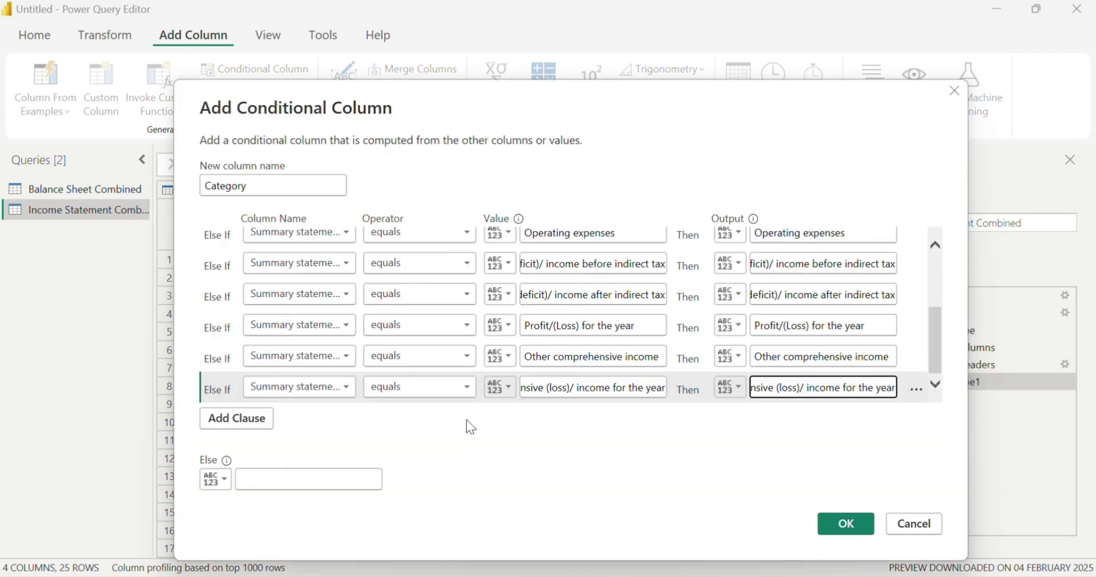
{"action": "left_click", "coordinate": [289, 479]}
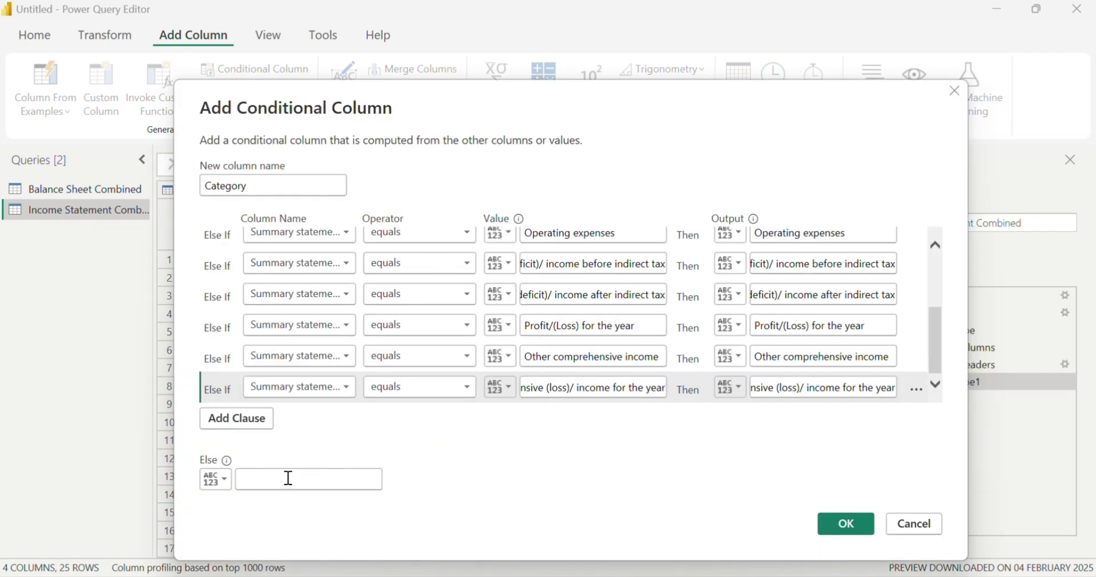
{"action": "type", "text": "nu"}
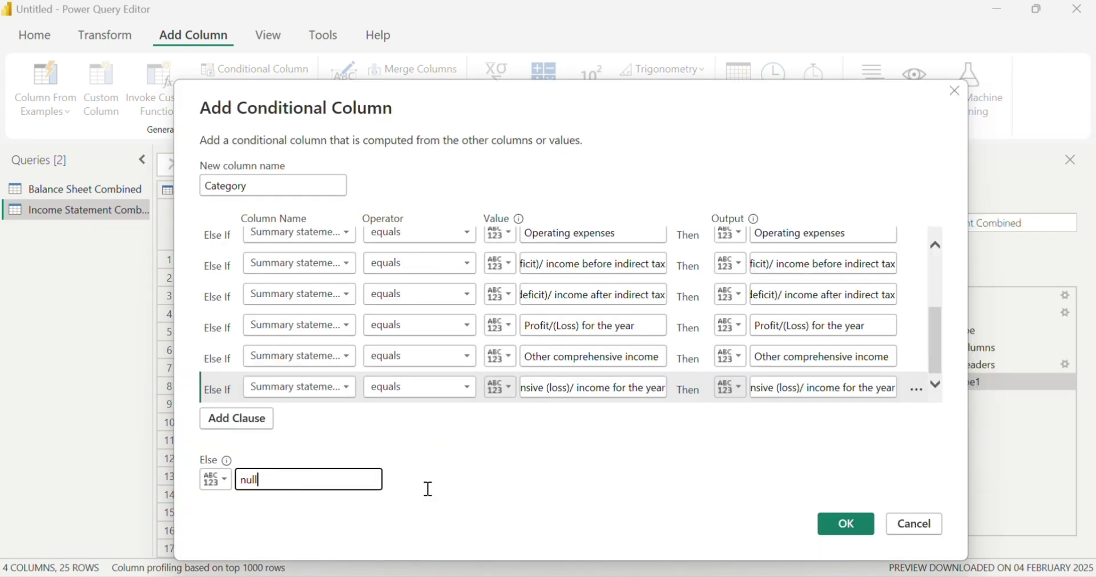
{"action": "type", "text": "ll"}
{"action": "left_click", "coordinate": [848, 523]}
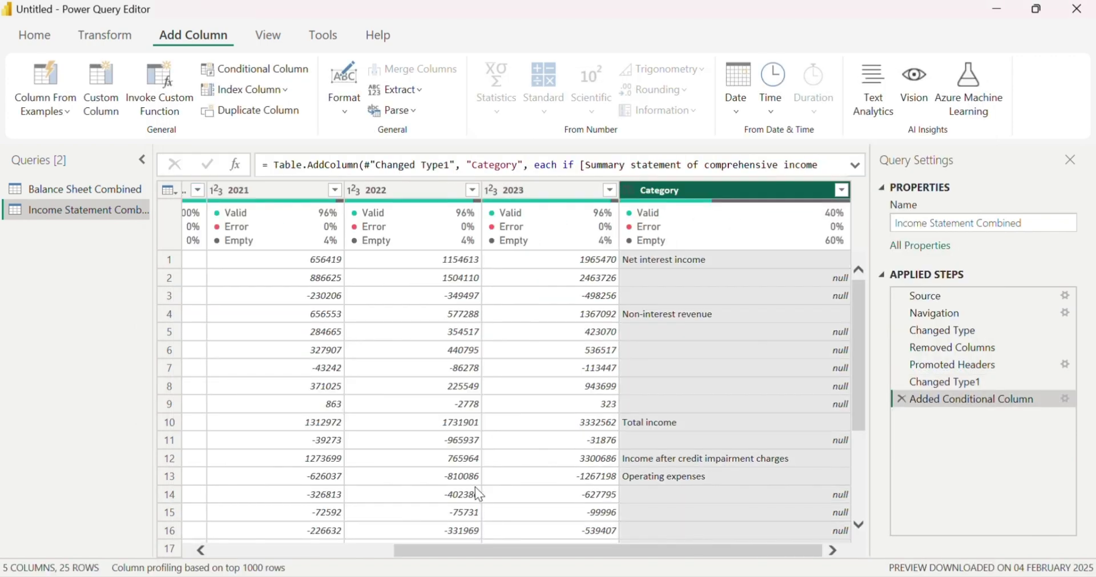
- Move the Category column directly after the Summary statement of comprehensive income column
{"action": "left_click_drag", "start_coordinate": [669, 197], "coordinate": [276, 235]}
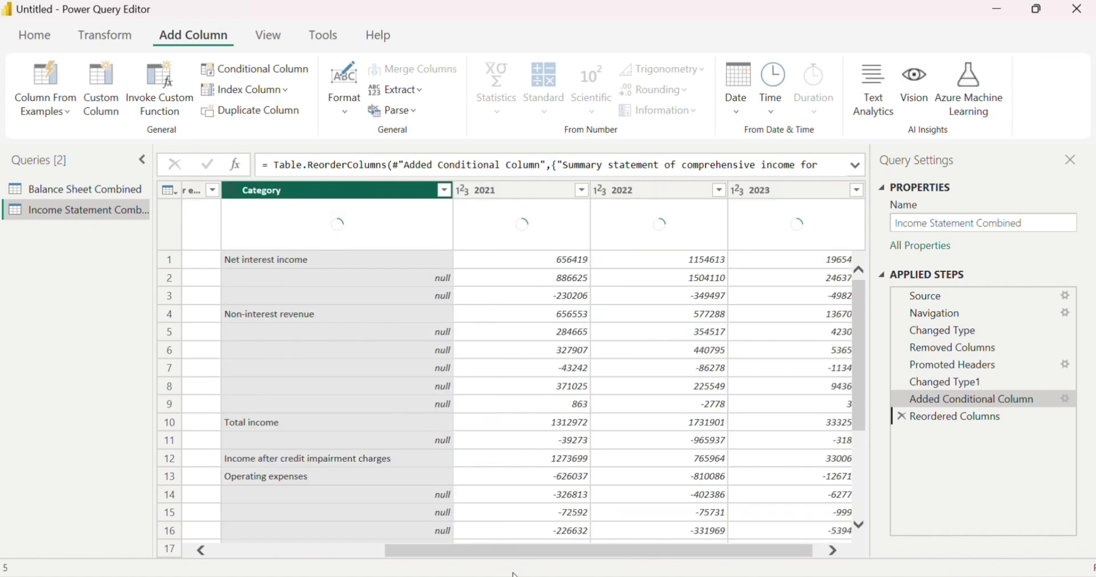
{"action": "left_click_drag", "start_coordinate": [473, 551], "coordinate": [270, 533]}
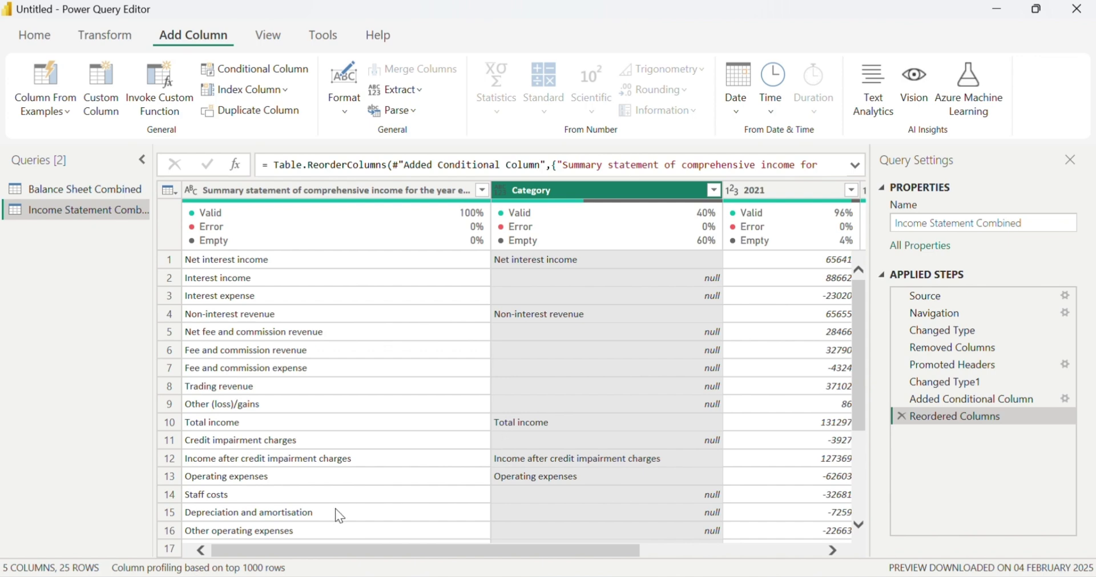
{"action": "scroll", "coordinate": [386, 491], "scroll_direction": "down", "scroll_amount": 3}
{"action": "scroll", "coordinate": [569, 488], "scroll_direction": "up", "scroll_amount": 3}
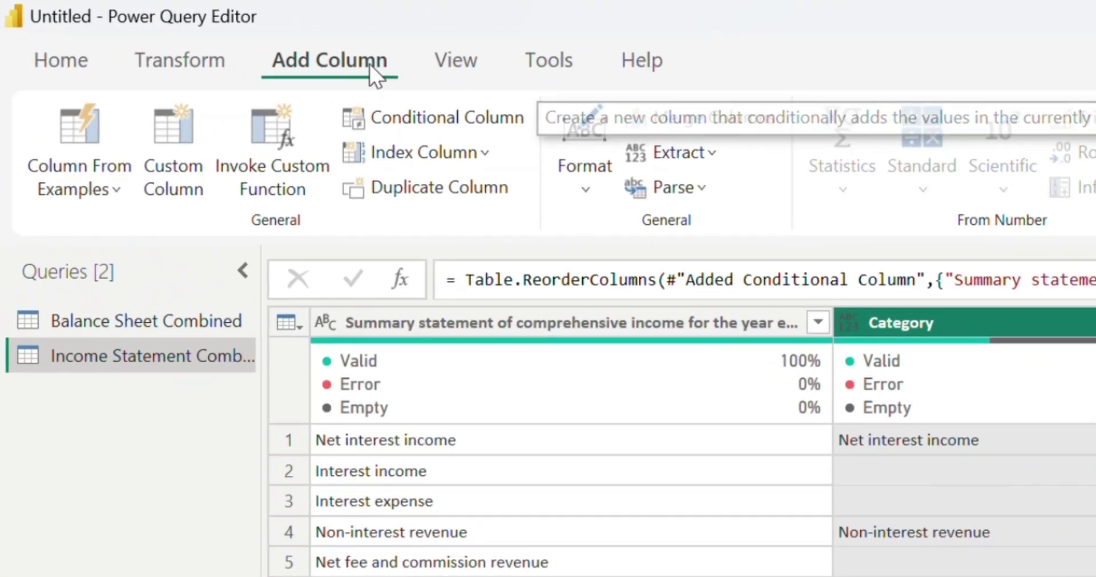
- Fill the Category values down into the empty cells and change the column's data type to Text
{"action": "left_click", "coordinate": [188, 61]}
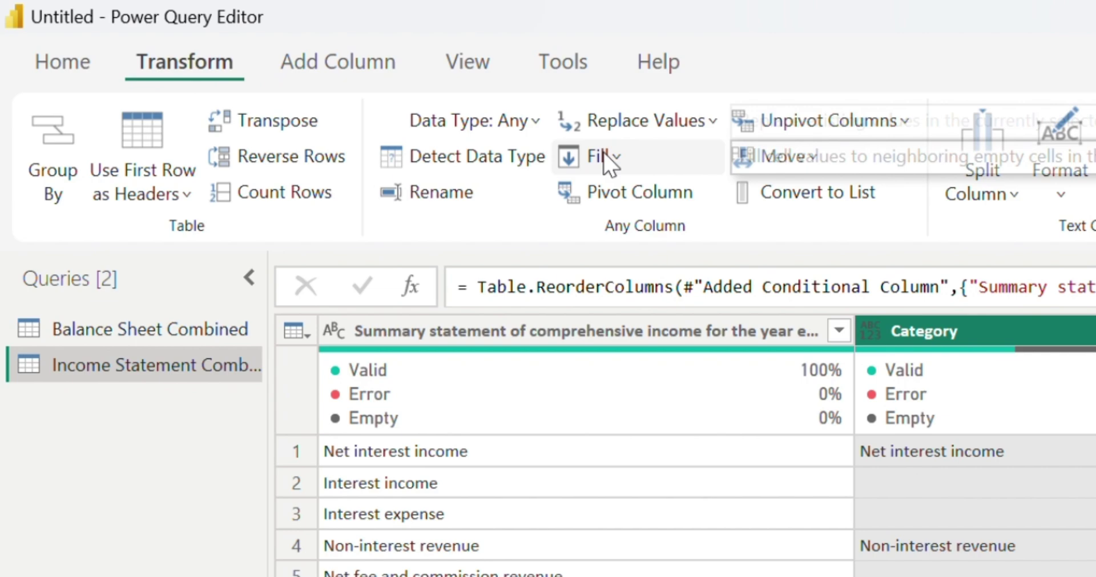
{"action": "left_click", "coordinate": [608, 162]}
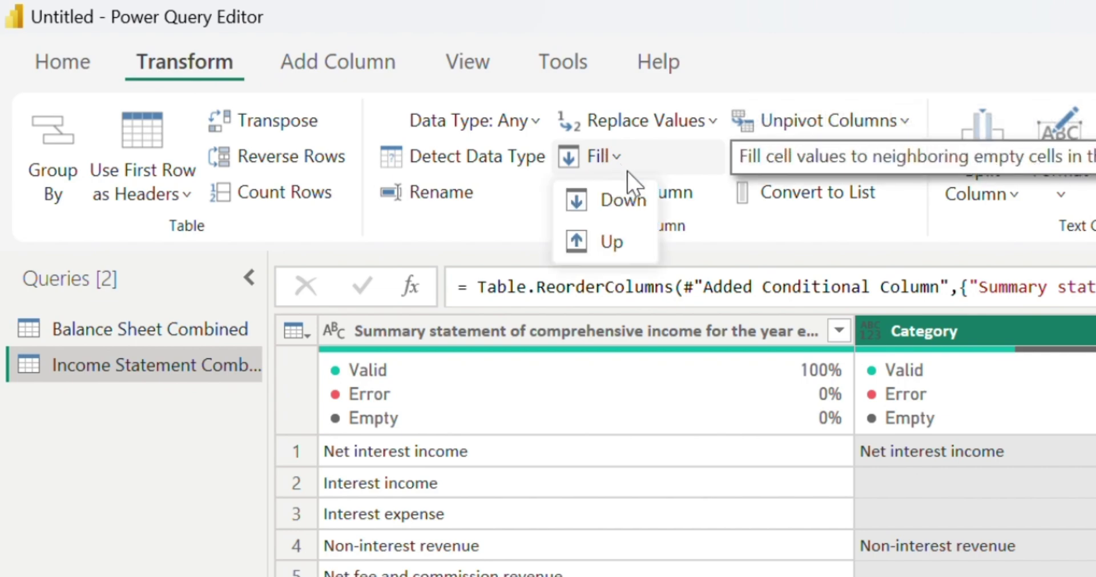
{"action": "left_click", "coordinate": [620, 193]}
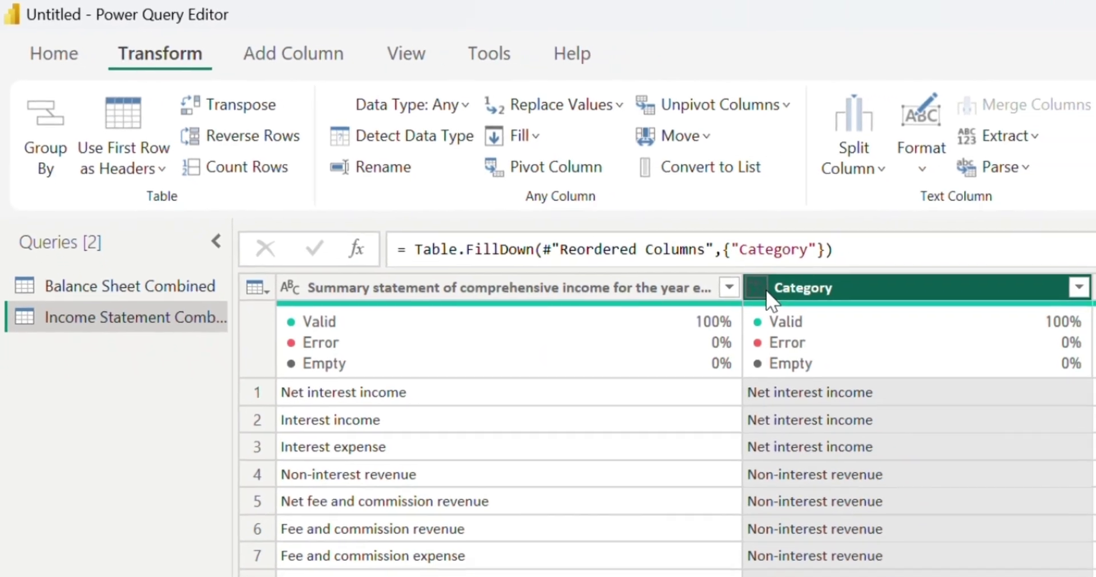
{"action": "left_click", "coordinate": [869, 331]}
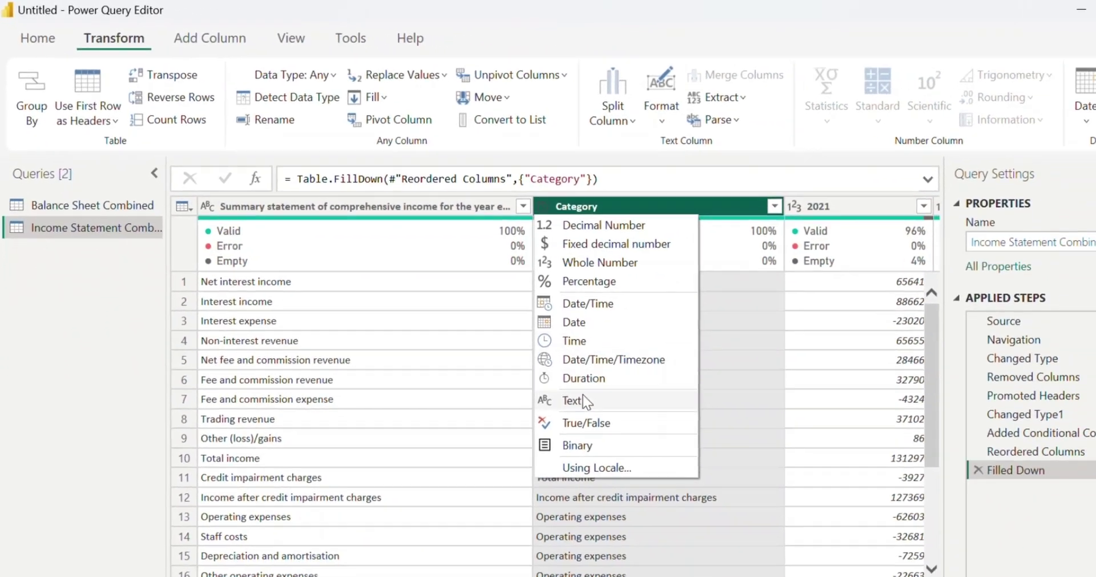
{"action": "left_click", "coordinate": [721, 505]}
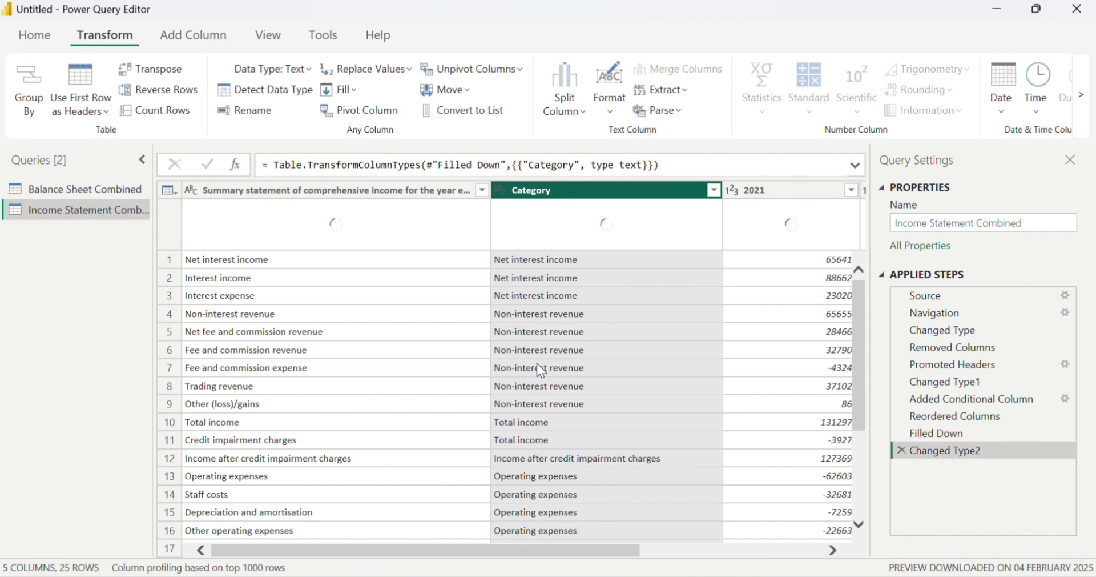
- Unpivot the 2021, 2022 and 2023 columns of the Income Statement Combined query
{"action": "left_click", "coordinate": [42, 191]}
{"action": "left_click", "coordinate": [46, 211]}
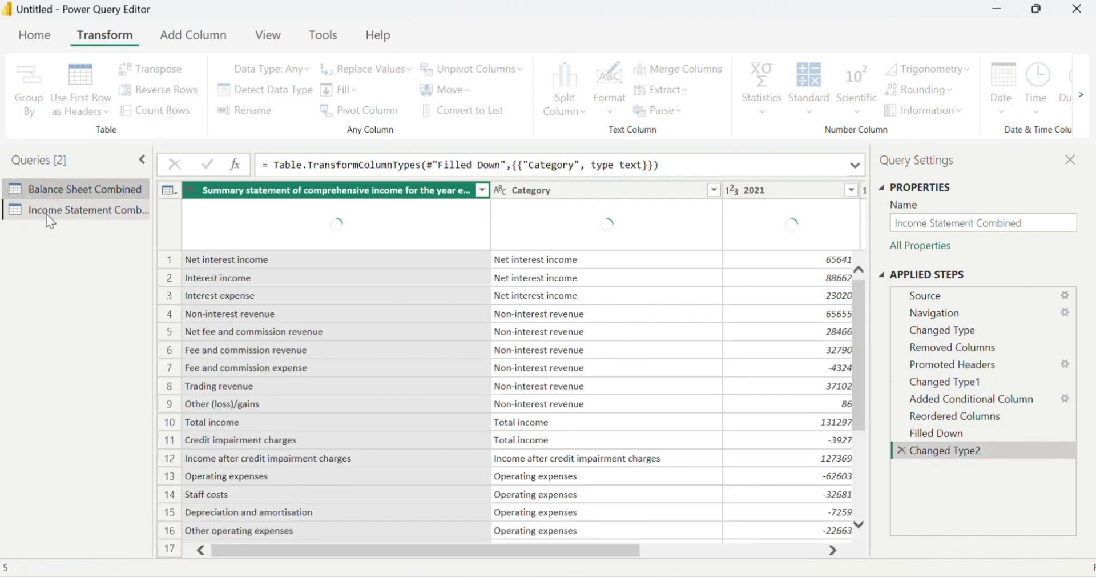
{"action": "scroll", "coordinate": [518, 547], "scroll_direction": "right", "scroll_amount": 3}
{"action": "left_click", "coordinate": [496, 189]}
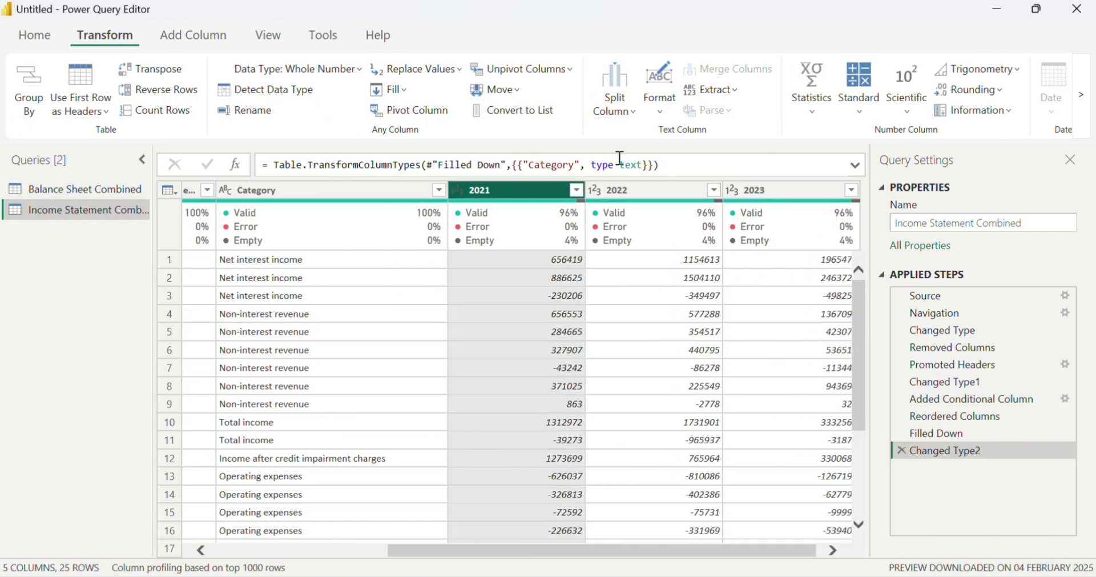
{"action": "left_click", "coordinate": [657, 190], "text": "ctrl"}
{"action": "left_click", "coordinate": [754, 190], "text": "ctrl"}
{"action": "right_click", "coordinate": [508, 259]}
{"action": "left_click", "coordinate": [484, 183]}
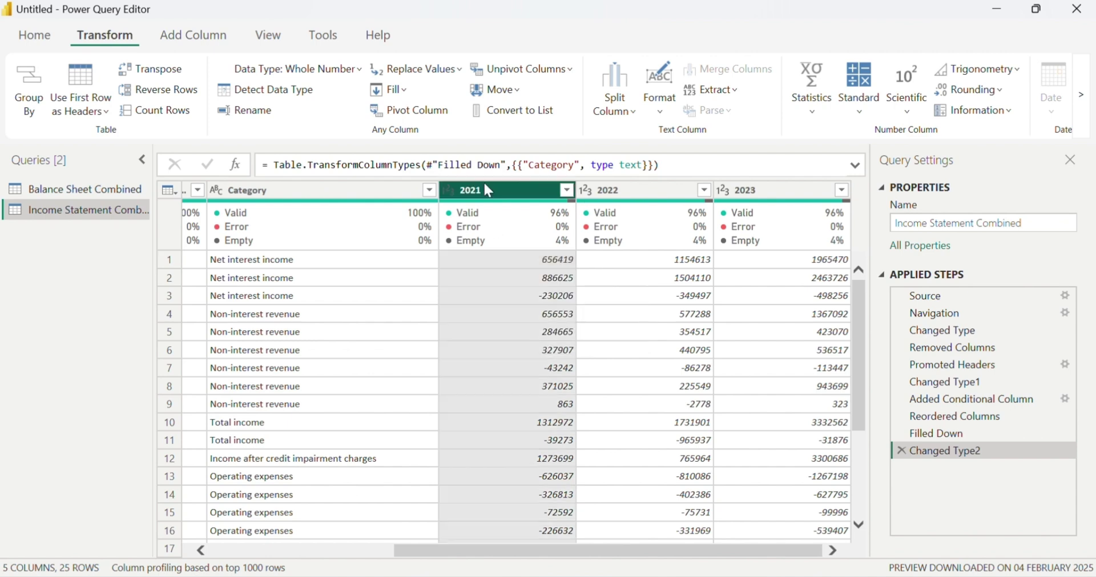
{"action": "left_click", "coordinate": [628, 190], "text": "ctrl"}
{"action": "left_click", "coordinate": [748, 183], "text": "ctrl"}
{"action": "right_click", "coordinate": [651, 197]}
{"action": "left_click", "coordinate": [711, 462]}
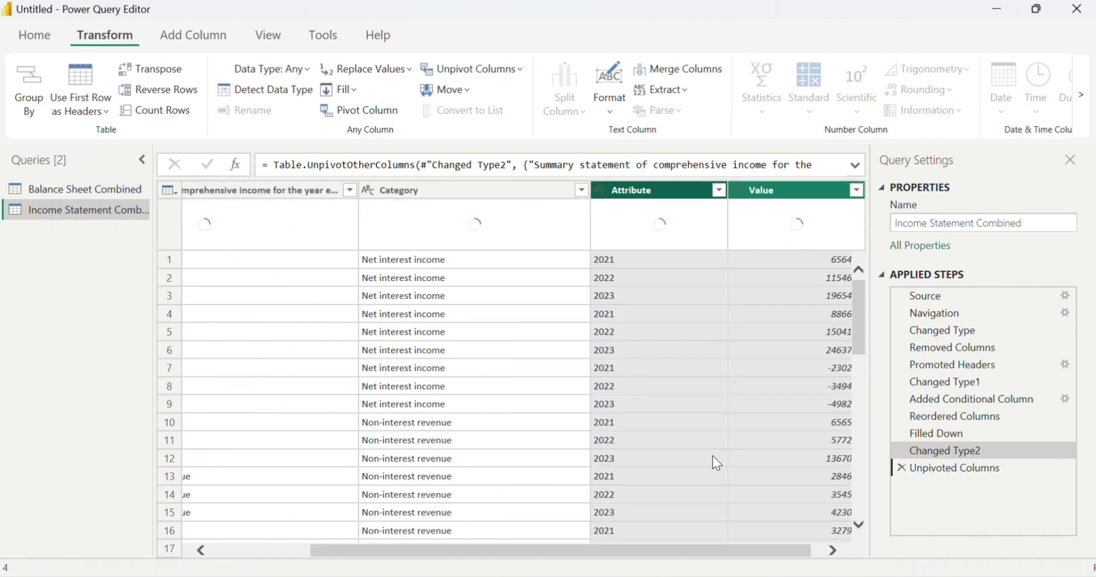
- Rename the income statement's Attribute column as Years
{"action": "double_click", "coordinate": [634, 190]}
{"action": "type", "text": "Years"}
{"action": "key", "text": "Return"}
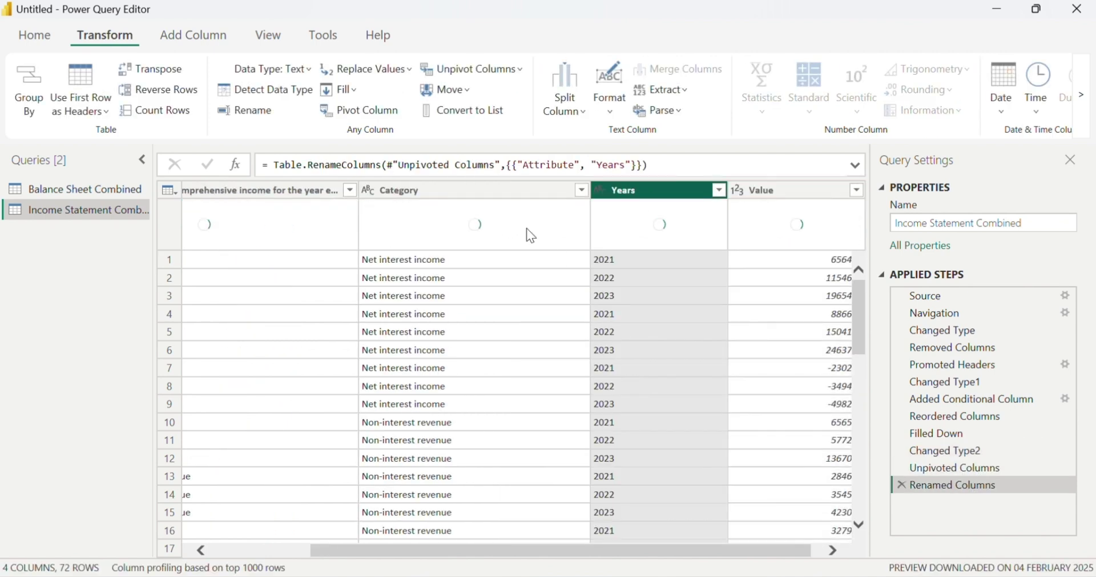
- Return to the Balance Sheet Combined query, then close the query editor and apply all pending changes
{"action": "left_click", "coordinate": [57, 188]}
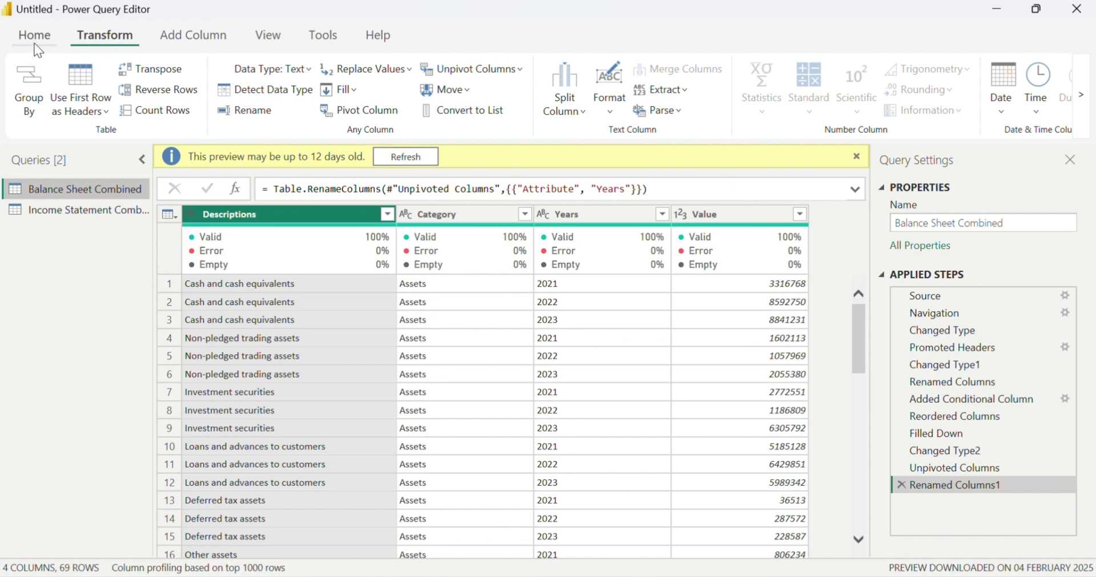
{"action": "left_click", "coordinate": [34, 41]}
{"action": "left_click", "coordinate": [39, 113]}
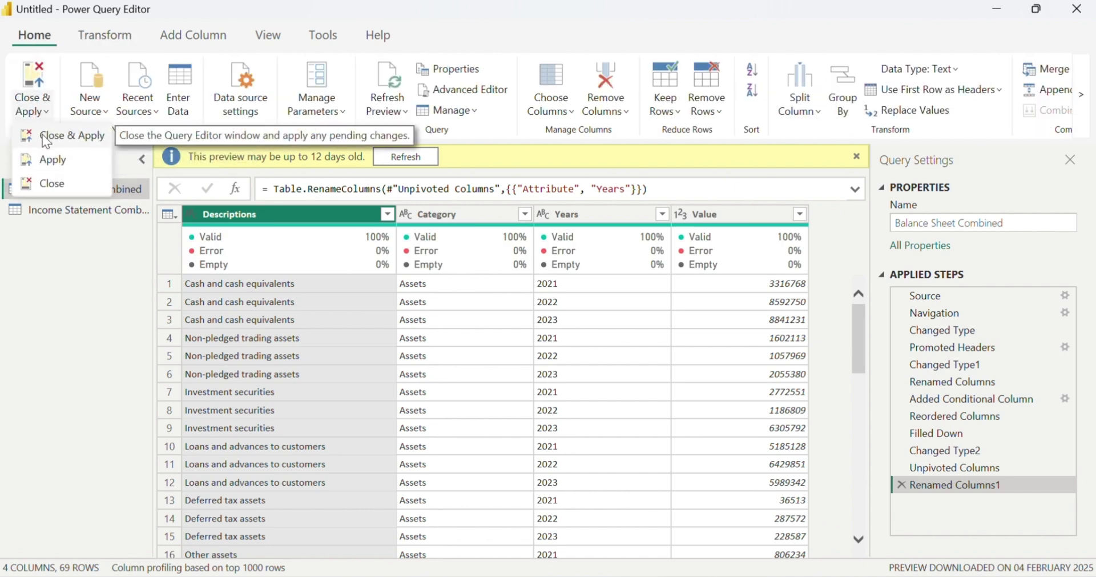
{"action": "left_click", "coordinate": [45, 140]}
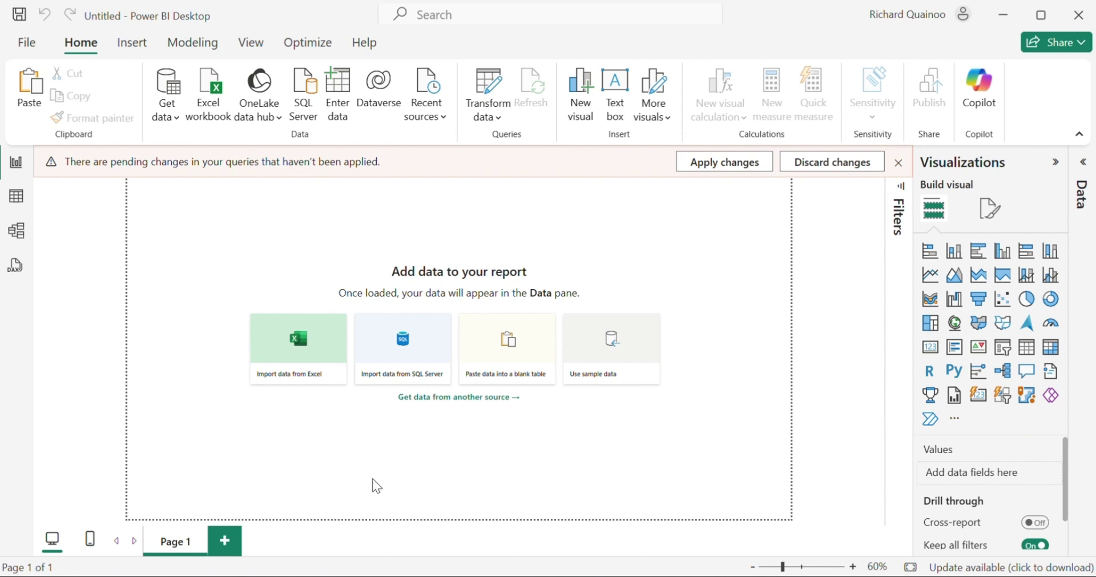
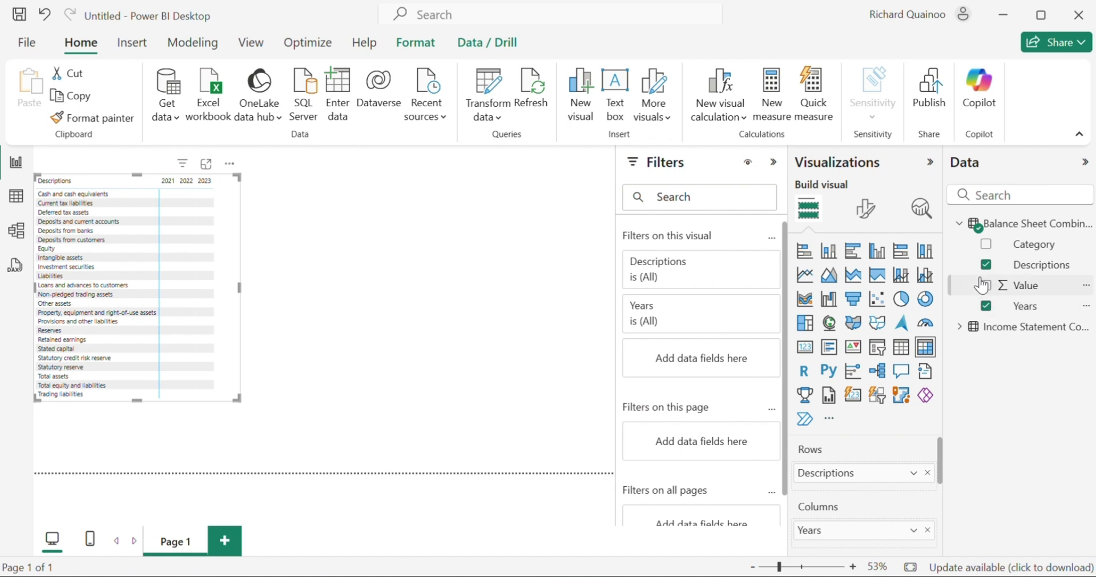
- Add the balance sheet's Value field to the matrix of Descriptions by Years
{"action": "left_click_drag", "start_coordinate": [979, 284], "coordinate": [211, 284]}
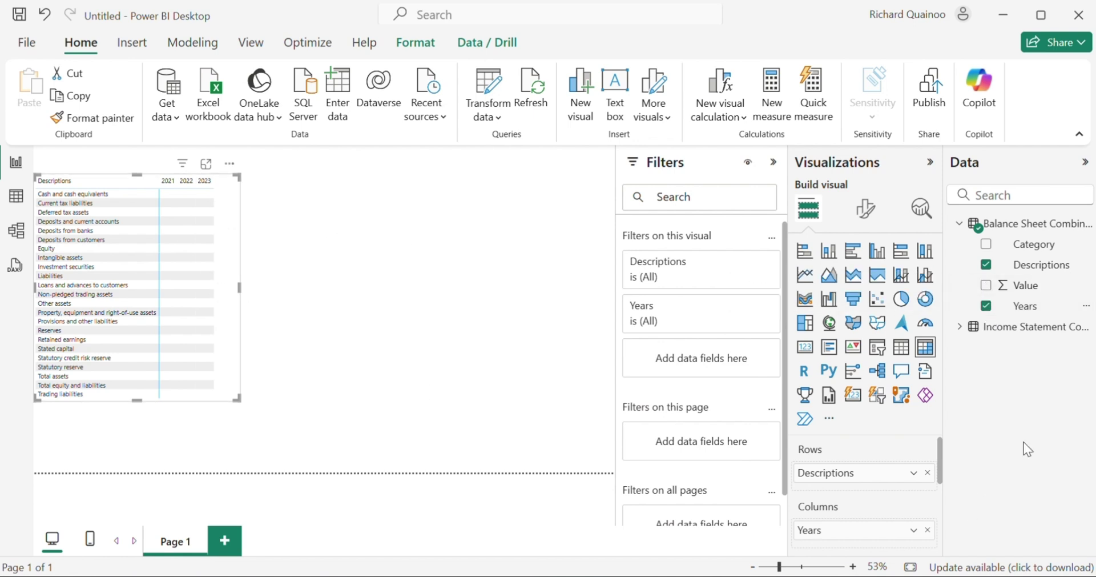
{"action": "left_click", "coordinate": [987, 287]}
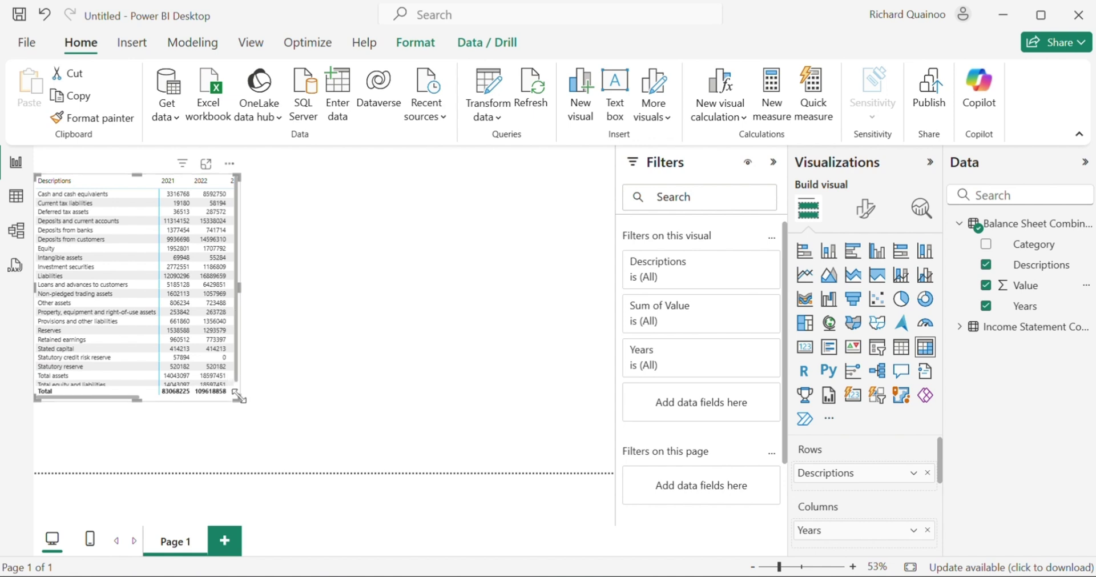
- Enlarge the balance sheet matrix so all its rows, year columns and the Total column fit
{"action": "left_click_drag", "start_coordinate": [239, 399], "coordinate": [327, 442]}
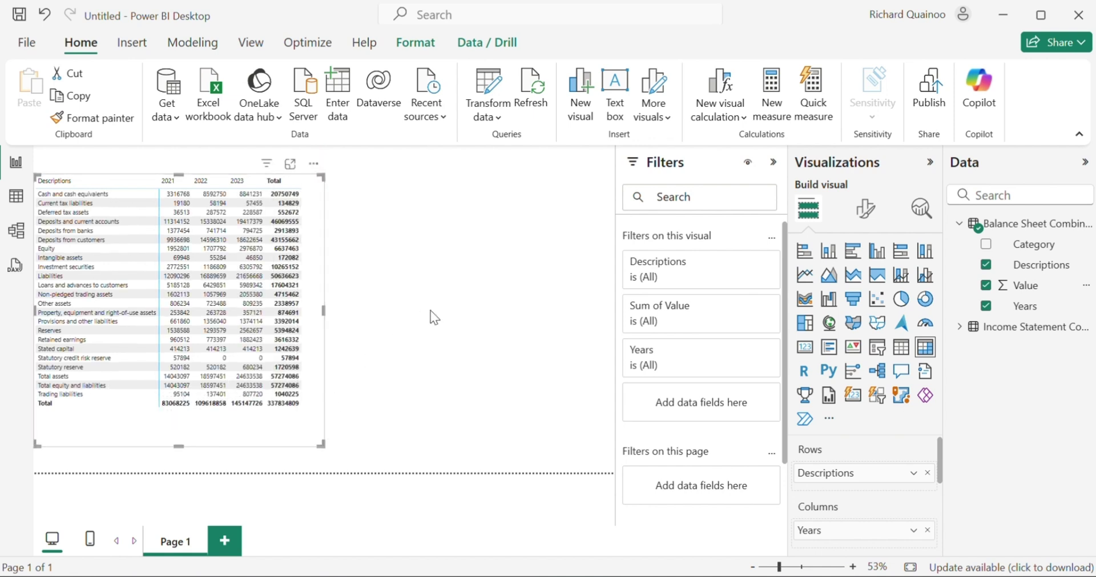
{"action": "left_click", "coordinate": [359, 287]}
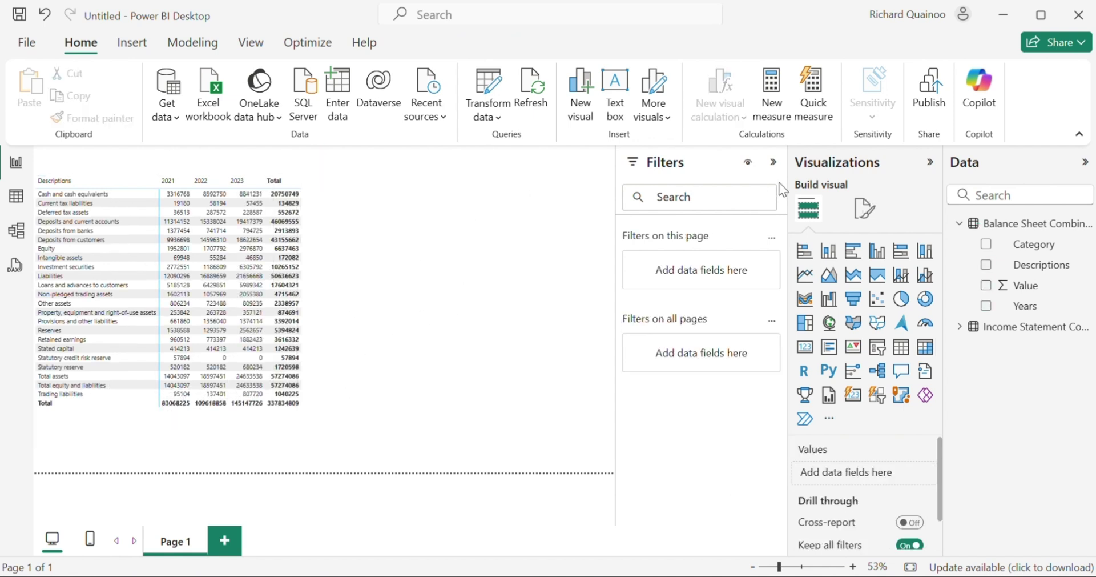
- Add a small donut chart of balance sheet Value by Descriptions, filtered to the Equity category
{"action": "left_click", "coordinate": [925, 298]}
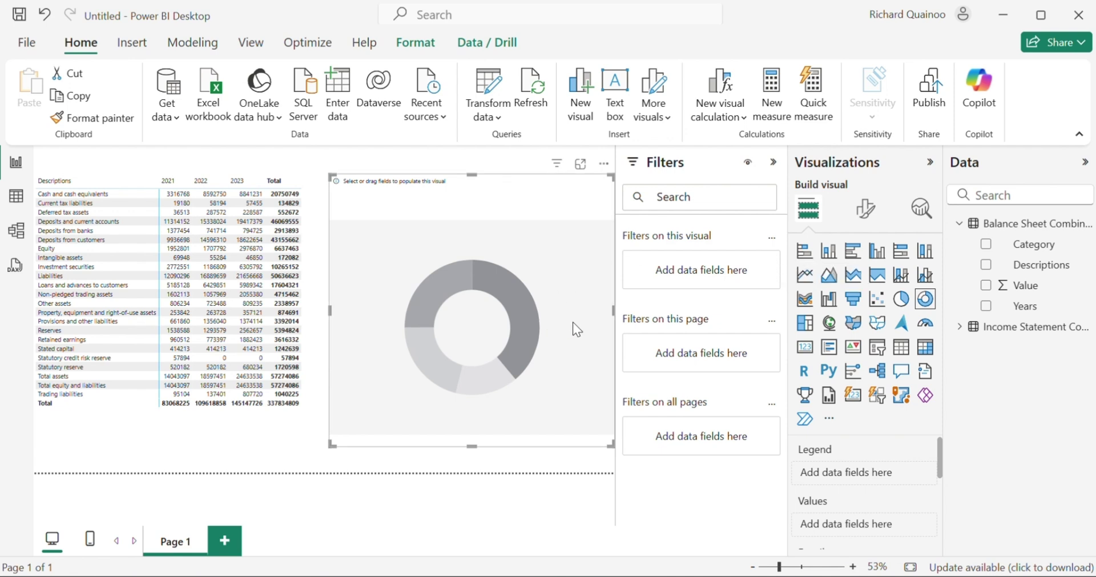
{"action": "left_click_drag", "start_coordinate": [330, 445], "coordinate": [435, 320]}
{"action": "left_click", "coordinate": [987, 266]}
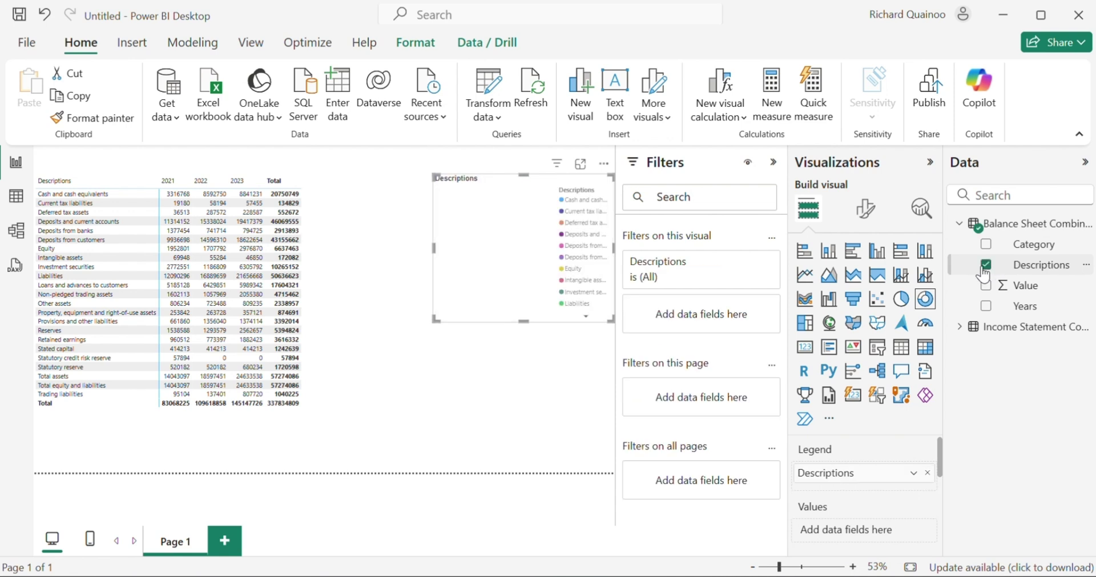
{"action": "left_click", "coordinate": [987, 285]}
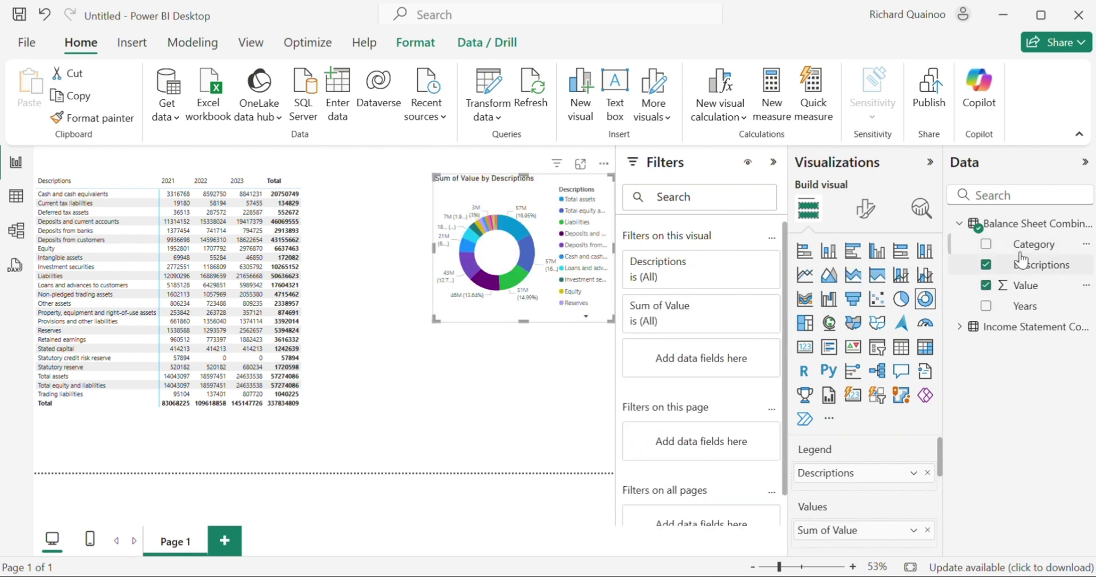
{"action": "left_click_drag", "start_coordinate": [1026, 246], "coordinate": [728, 363]}
{"action": "left_click", "coordinate": [643, 407]}
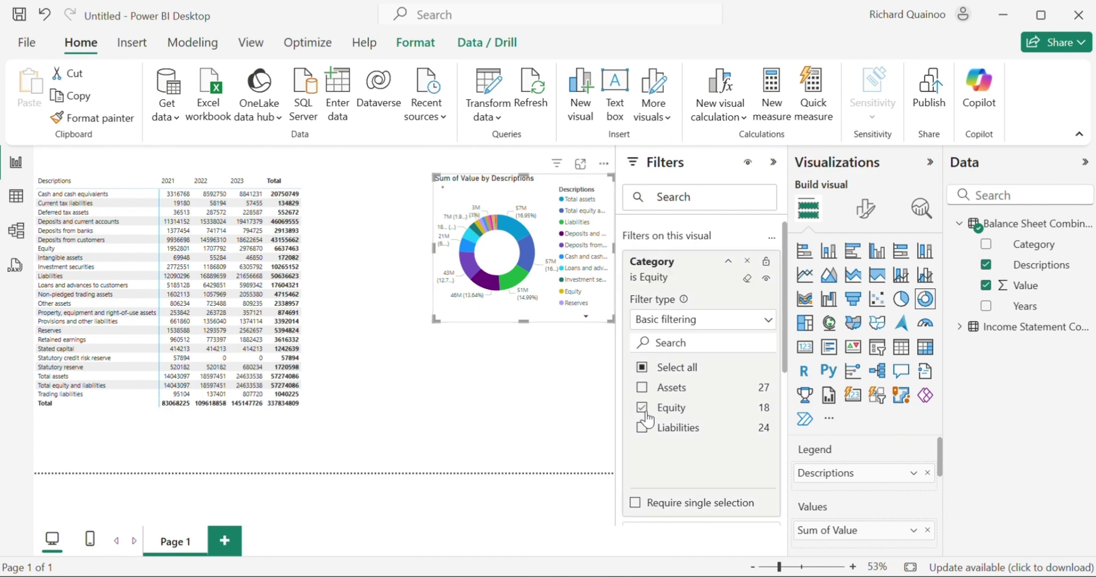
- Title the donut chart Equity and shrink it in the upper area beside the matrix
{"action": "left_click", "coordinate": [865, 210]}
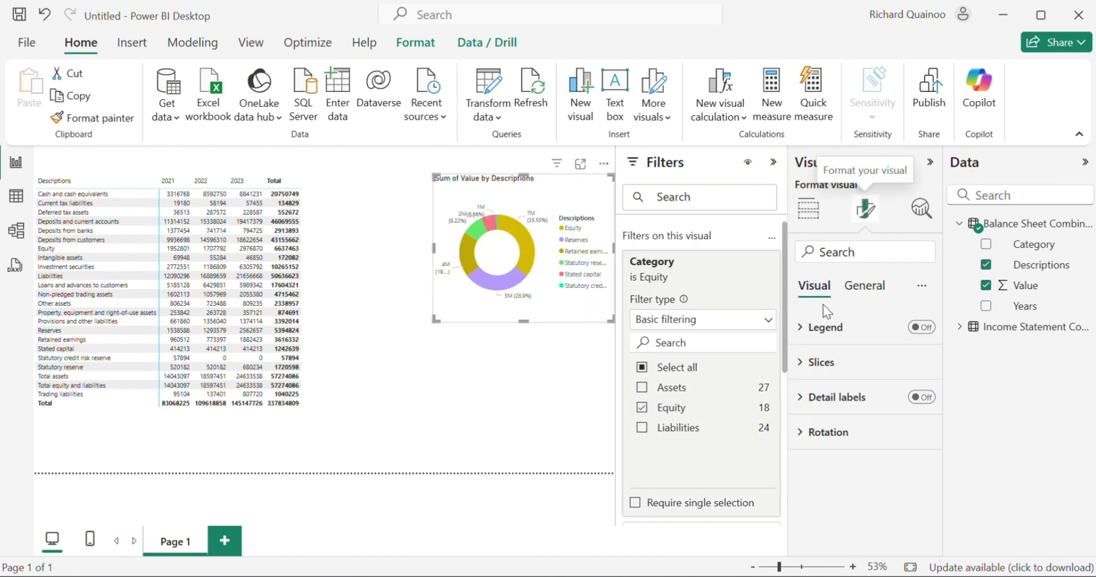
{"action": "left_click", "coordinate": [865, 285]}
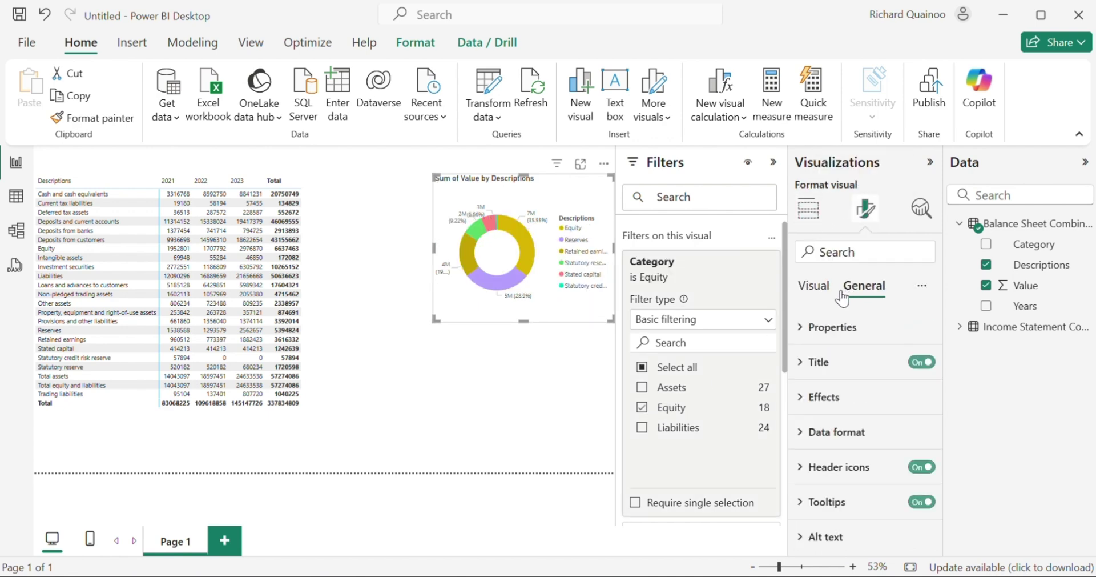
{"action": "left_click", "coordinate": [819, 362]}
{"action": "triple_click", "coordinate": [828, 445]}
{"action": "type", "text": "Equity"}
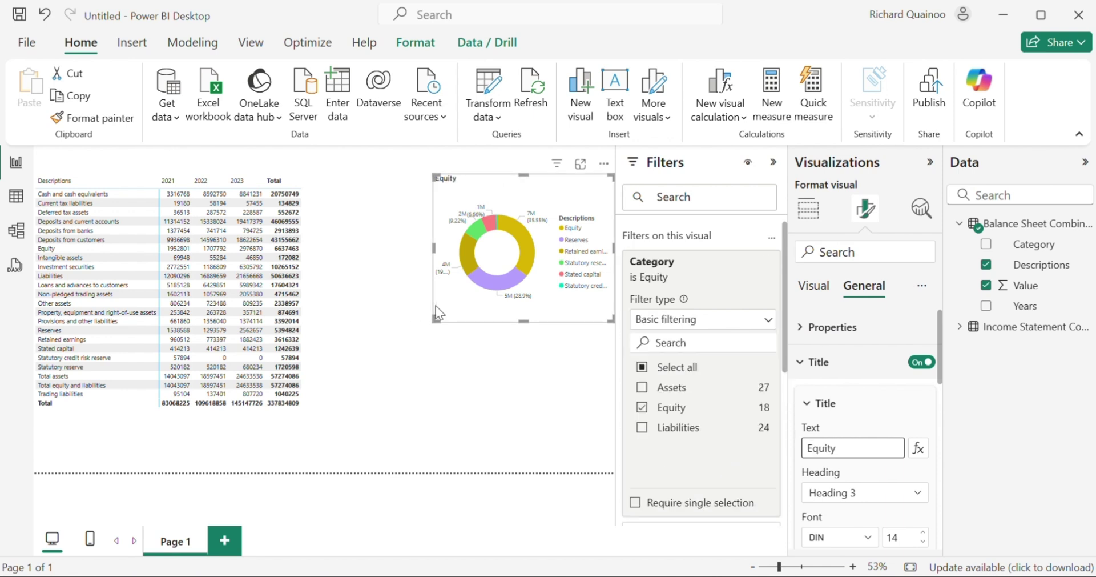
{"action": "left_click_drag", "start_coordinate": [432, 299], "coordinate": [411, 275]}
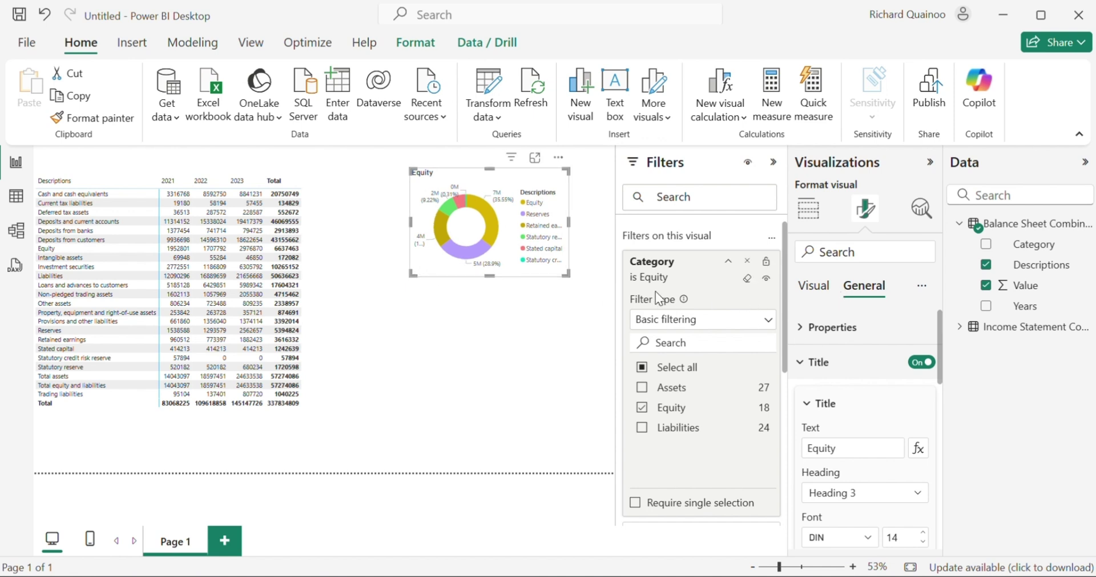
- Paste a copy of the Equity donut chart directly below it and convert the copy to a clustered bar chart
{"action": "left_click", "coordinate": [417, 350]}
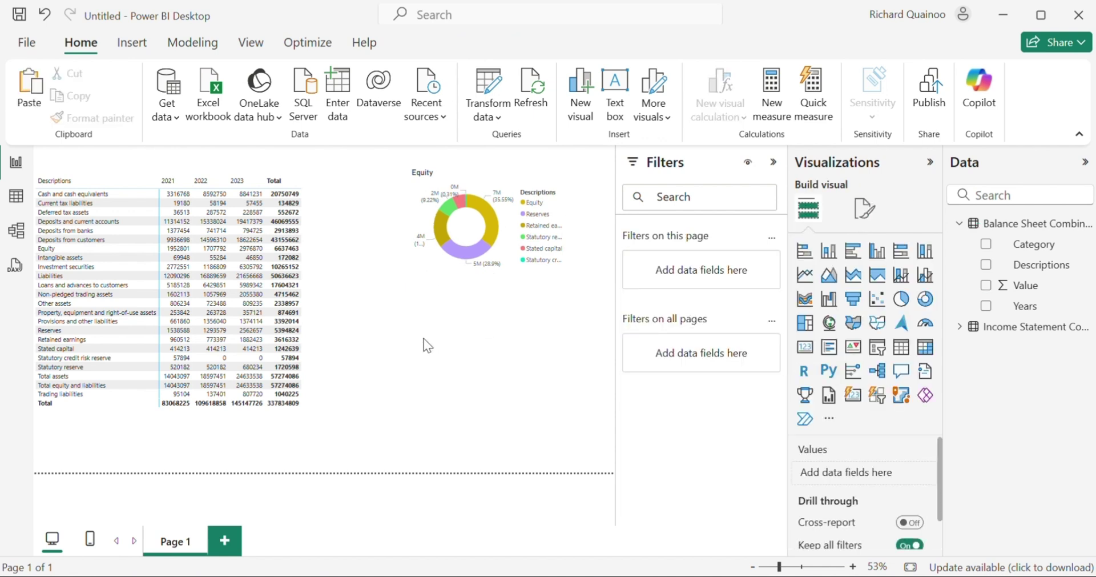
{"action": "key", "text": "ctrl+v"}
{"action": "left_click_drag", "start_coordinate": [443, 284], "coordinate": [424, 375]}
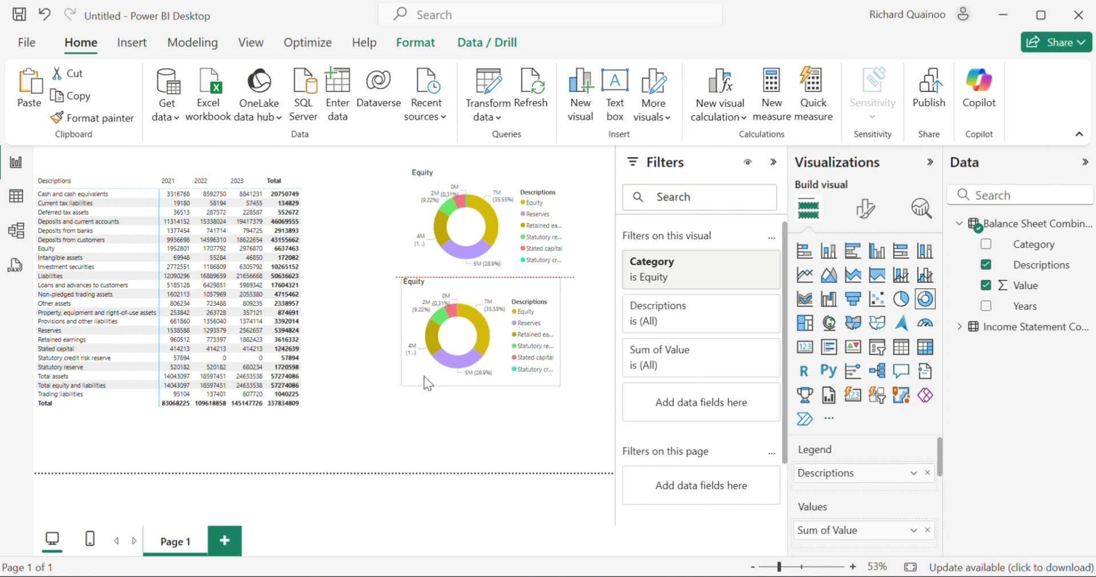
{"action": "left_click", "coordinate": [850, 250]}
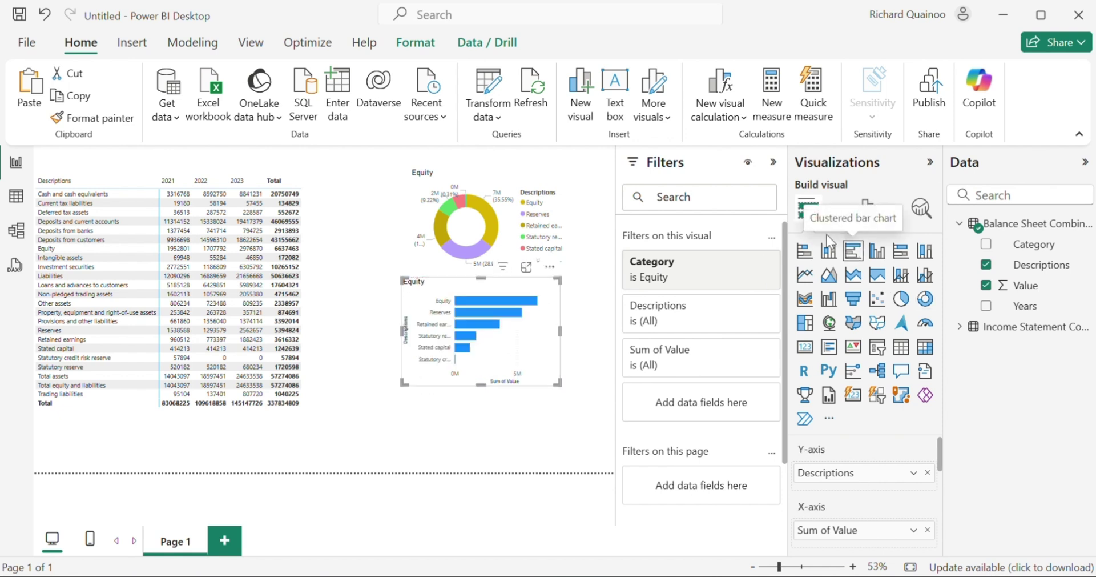
- Switch the bar chart's Category filter from Equity to Assets
{"action": "left_click", "coordinate": [704, 277]}
{"action": "left_click", "coordinate": [642, 388]}
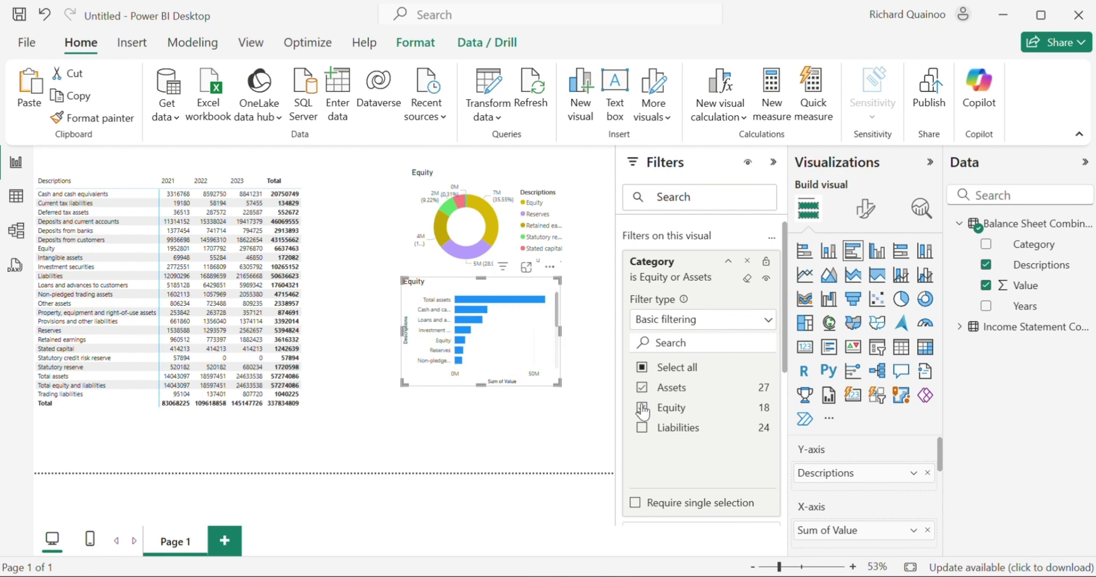
{"action": "left_click", "coordinate": [643, 407]}
{"action": "left_click", "coordinate": [668, 266]}
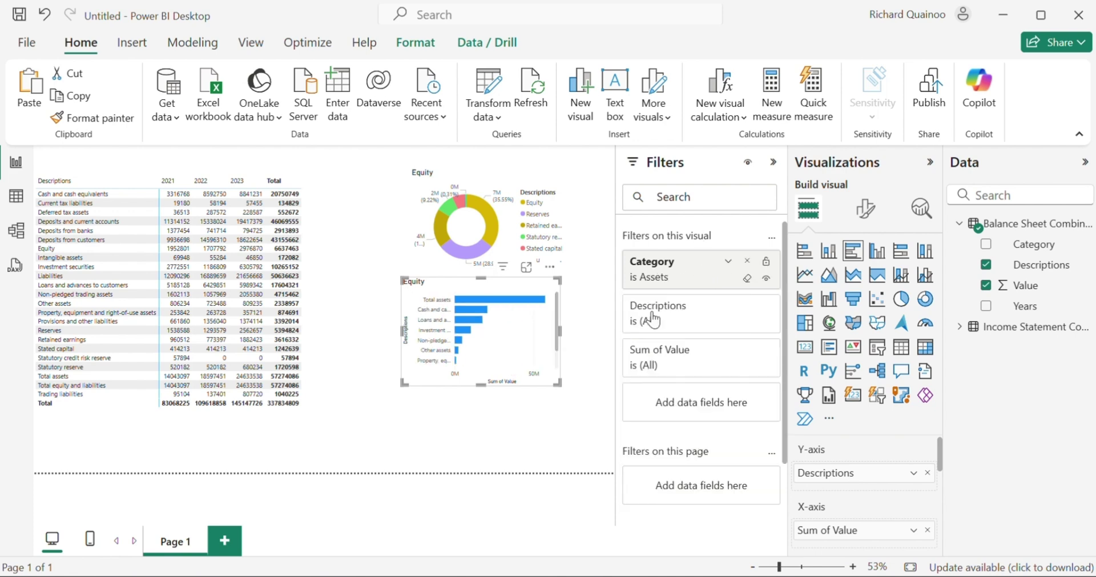
- Exclude Total assets from the bar chart with its Descriptions filter
{"action": "left_click", "coordinate": [683, 325]}
{"action": "left_click", "coordinate": [643, 411]}
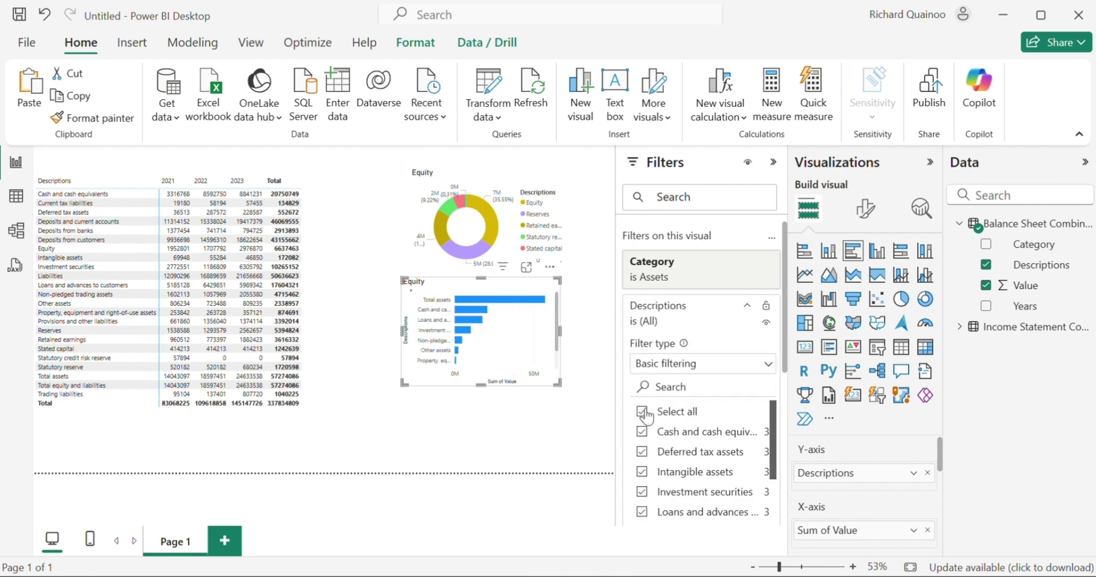
{"action": "scroll", "coordinate": [660, 454], "scroll_direction": "down", "scroll_amount": 3}
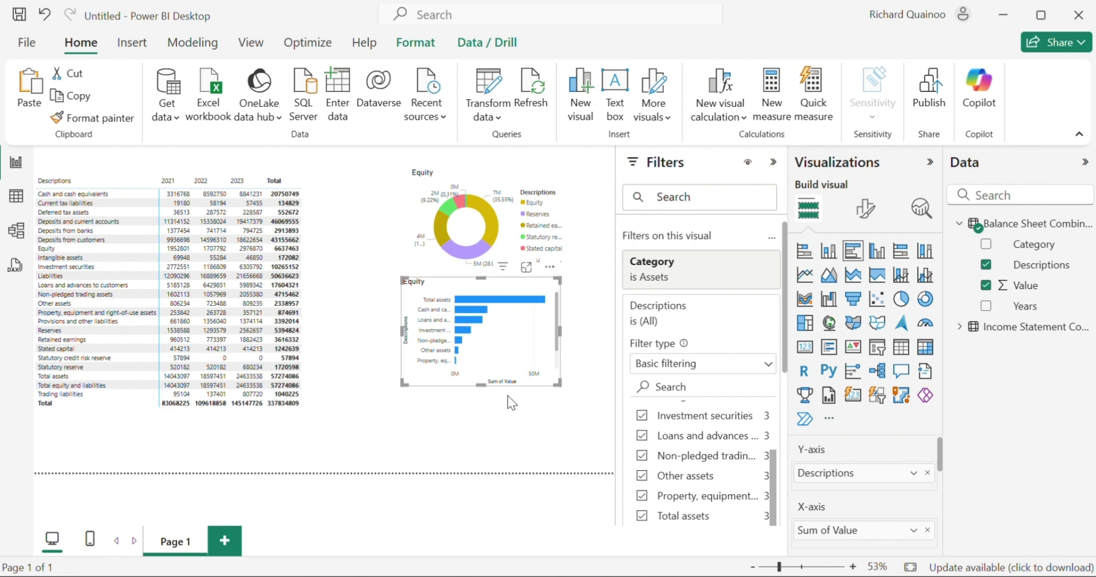
{"action": "left_click", "coordinate": [642, 515]}
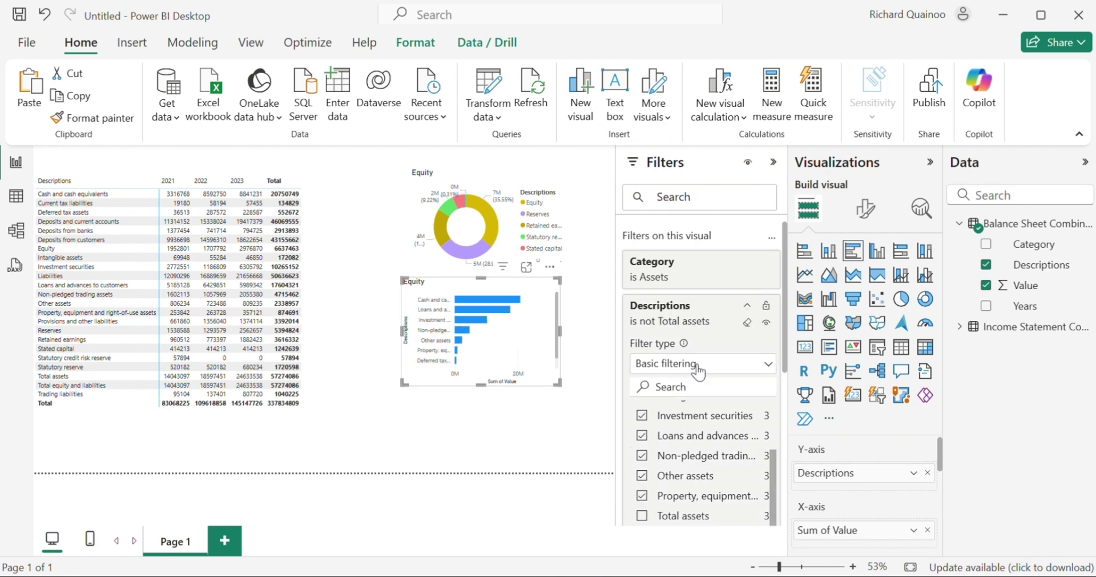
{"action": "left_click", "coordinate": [746, 310]}
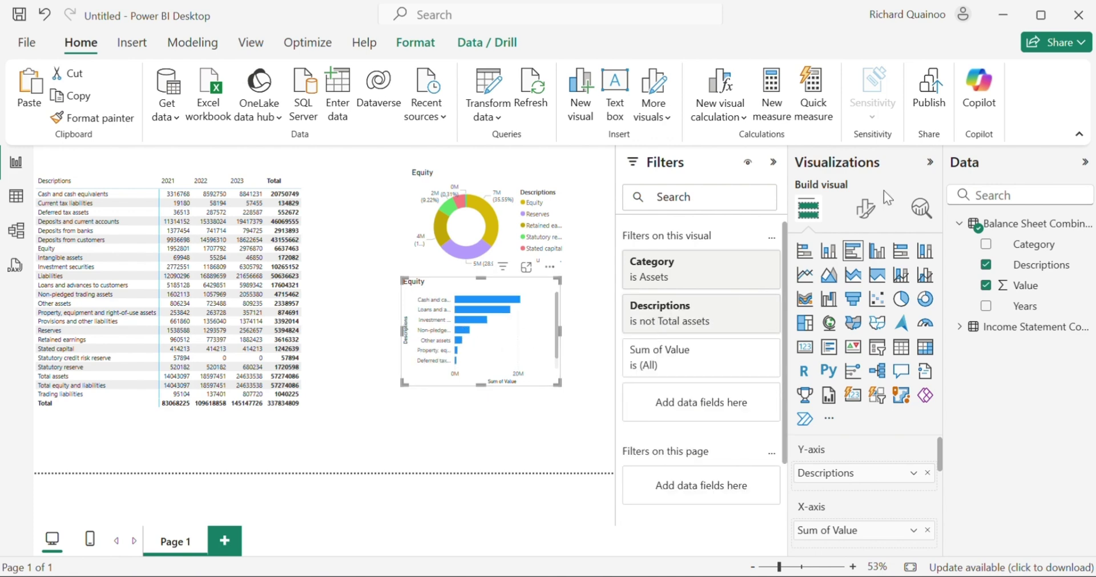
- Change the bar chart's title to Assets
{"action": "left_click", "coordinate": [866, 208]}
{"action": "left_click", "coordinate": [864, 285]}
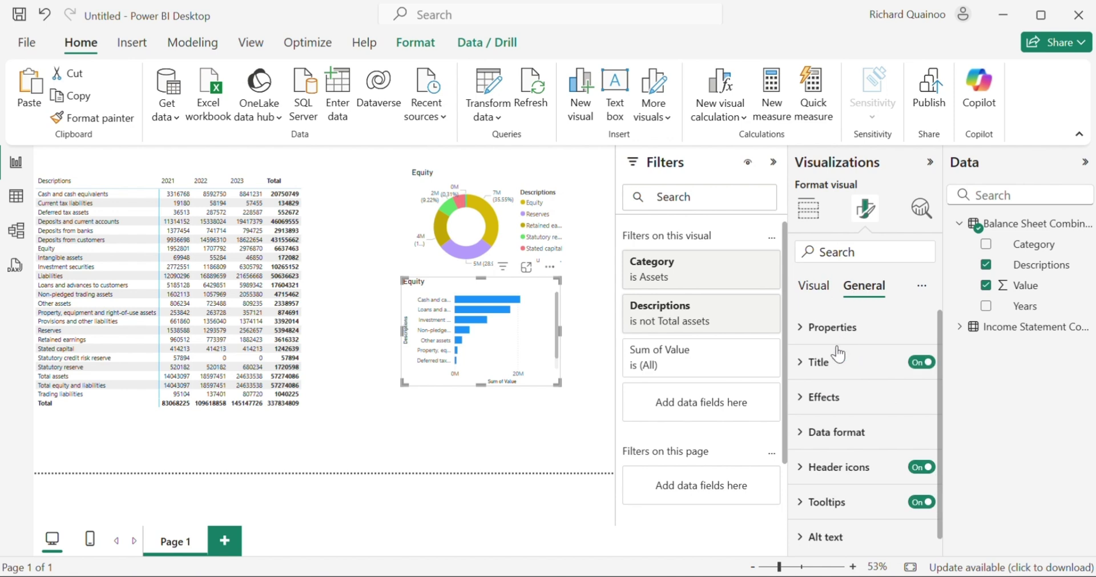
{"action": "left_click", "coordinate": [820, 366]}
{"action": "left_click", "coordinate": [822, 448]}
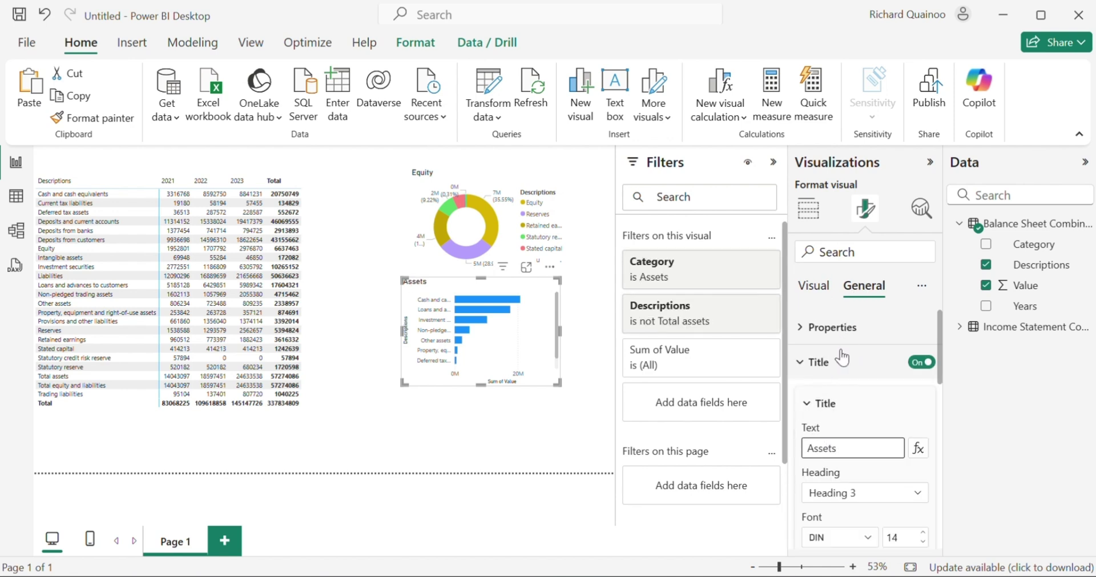
{"action": "left_click", "coordinate": [812, 414]}
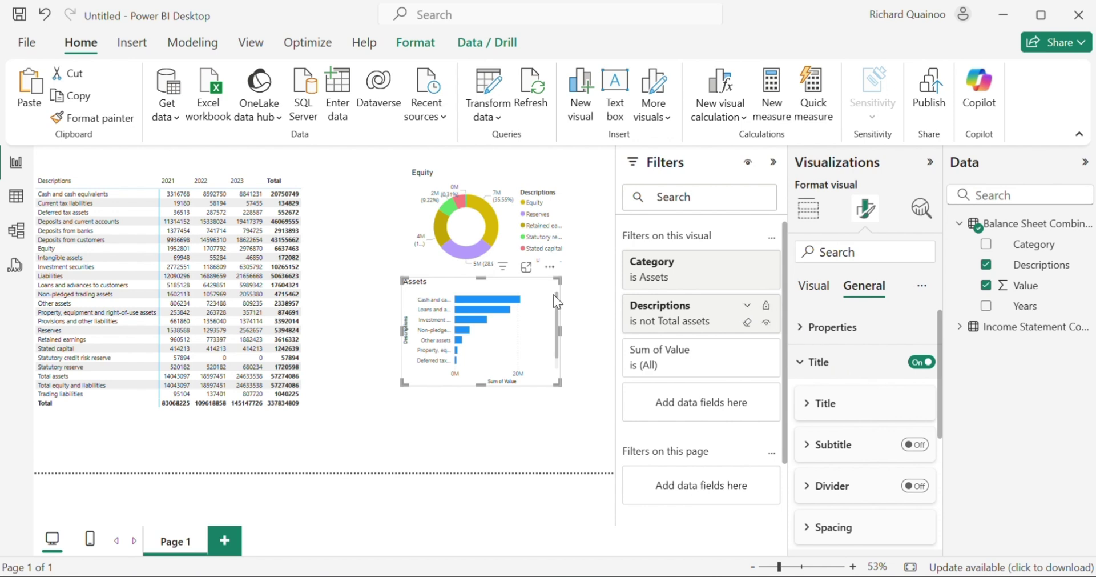
- Duplicate the Assets bar chart and place the copy over the lower end of the matrix
{"action": "left_click", "coordinate": [549, 391]}
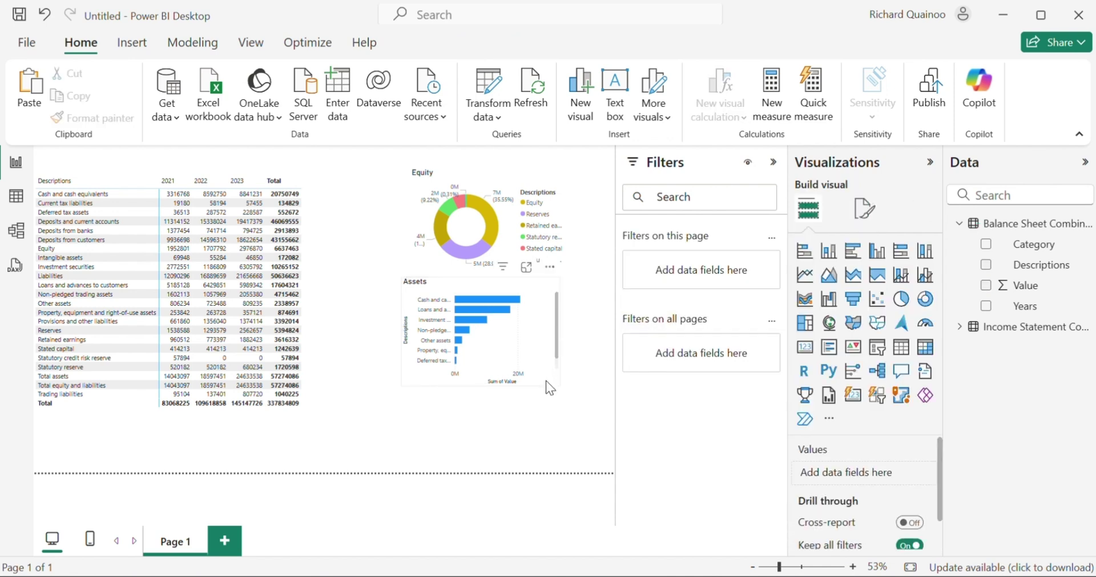
{"action": "left_click", "coordinate": [545, 380]}
{"action": "left_click", "coordinate": [454, 413]}
{"action": "key", "text": "ctrl+v"}
{"action": "left_click_drag", "start_coordinate": [529, 374], "coordinate": [354, 426]}
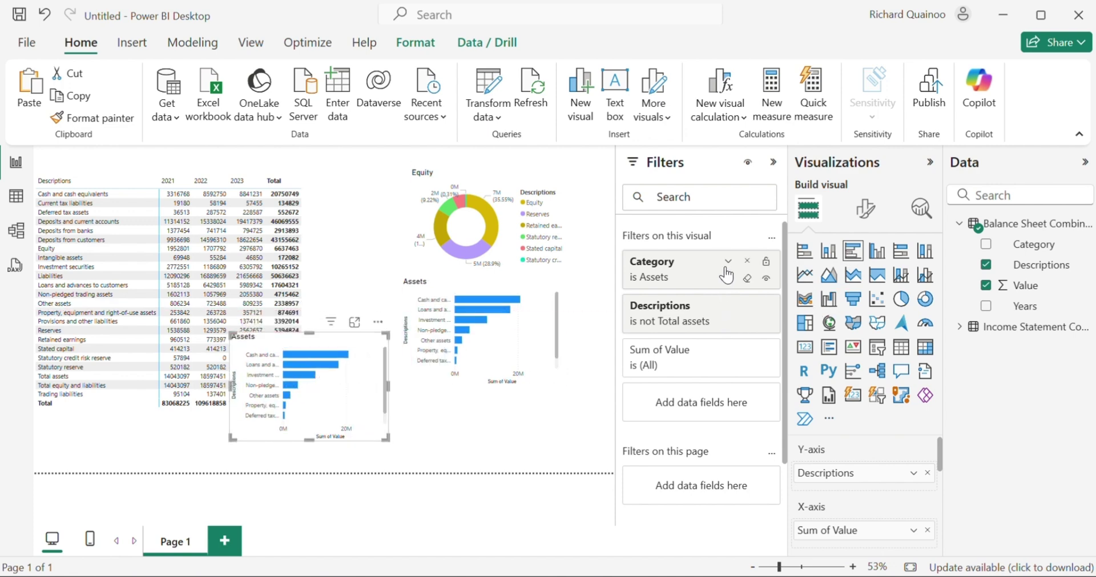
- Switch the copied bar chart's Category filter from Assets to Liabilities
{"action": "left_click", "coordinate": [712, 280]}
{"action": "left_click", "coordinate": [642, 387]}
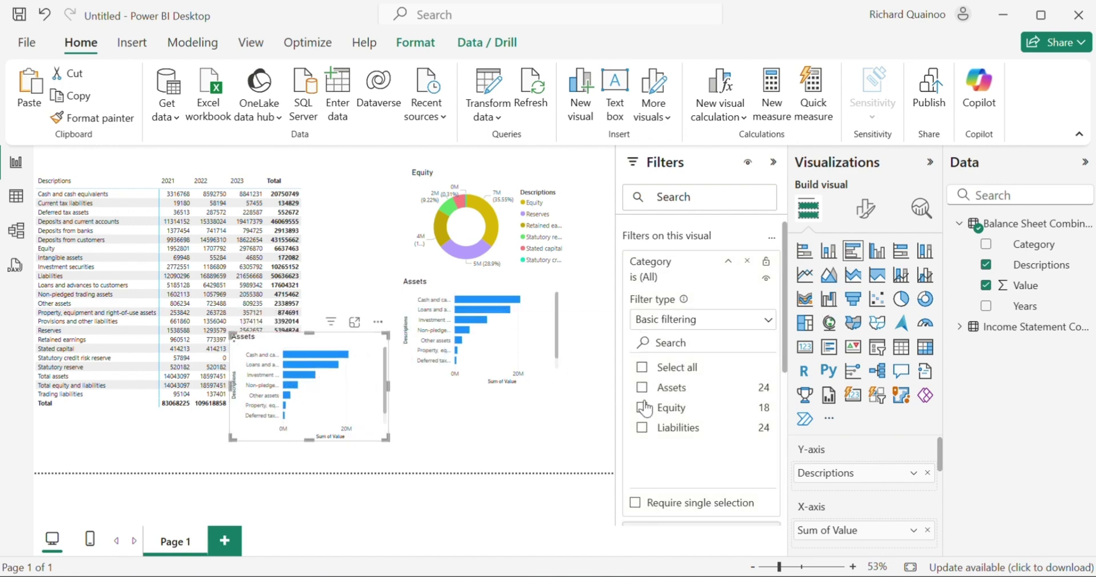
{"action": "left_click", "coordinate": [643, 428]}
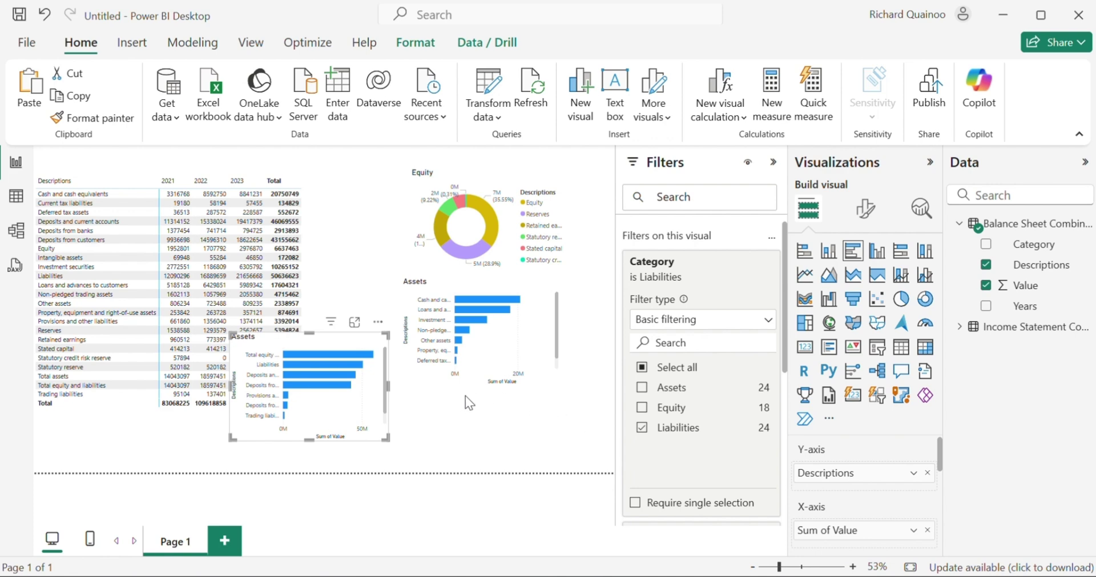
{"action": "left_click", "coordinate": [727, 264]}
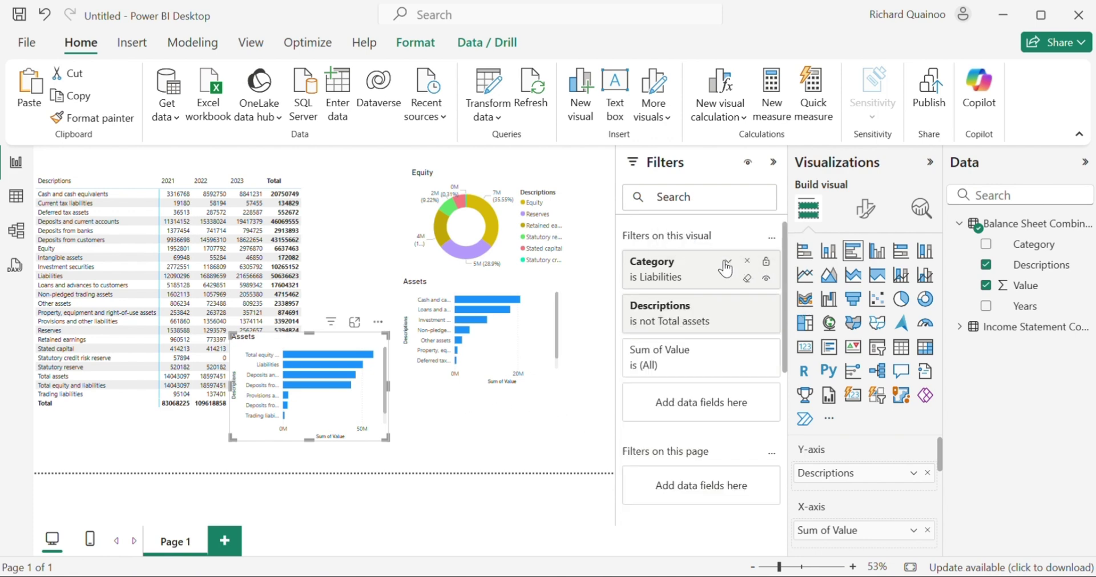
- Clear the copied chart's Descriptions filter and exclude only Total equity and liabilities
{"action": "left_click", "coordinate": [683, 323]}
{"action": "scroll", "coordinate": [680, 448], "scroll_direction": "down", "scroll_amount": 3}
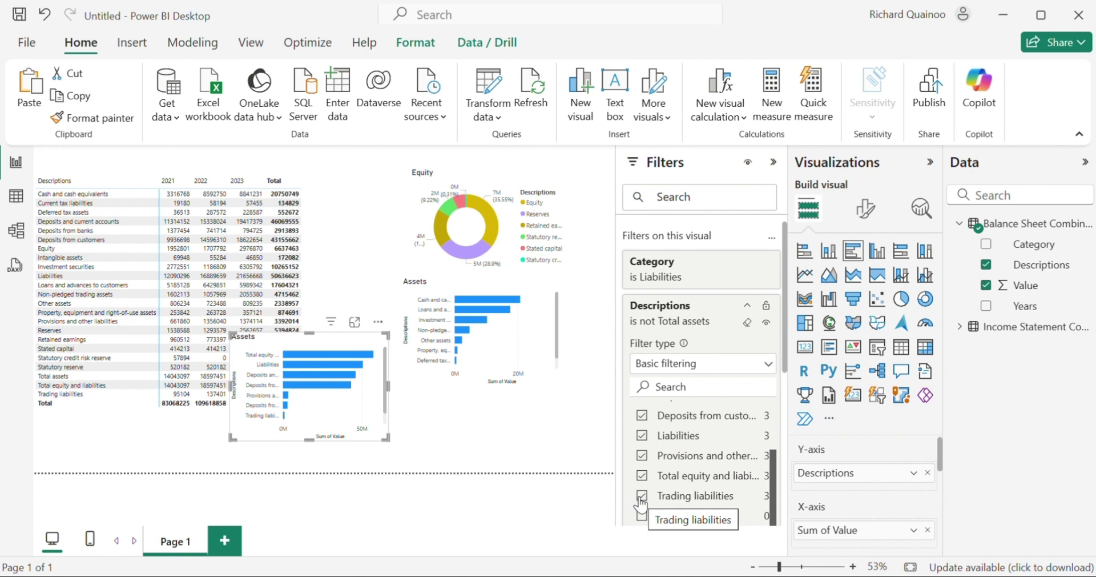
{"action": "left_click", "coordinate": [747, 324]}
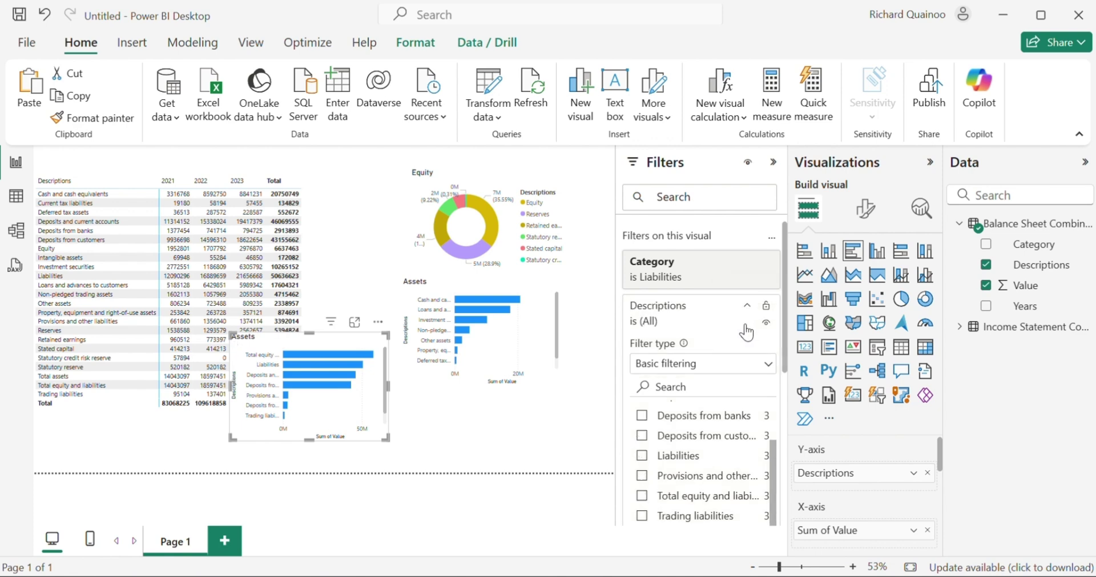
{"action": "scroll", "coordinate": [660, 420], "scroll_direction": "up", "scroll_amount": 3}
{"action": "scroll", "coordinate": [646, 419], "scroll_direction": "down", "scroll_amount": 3}
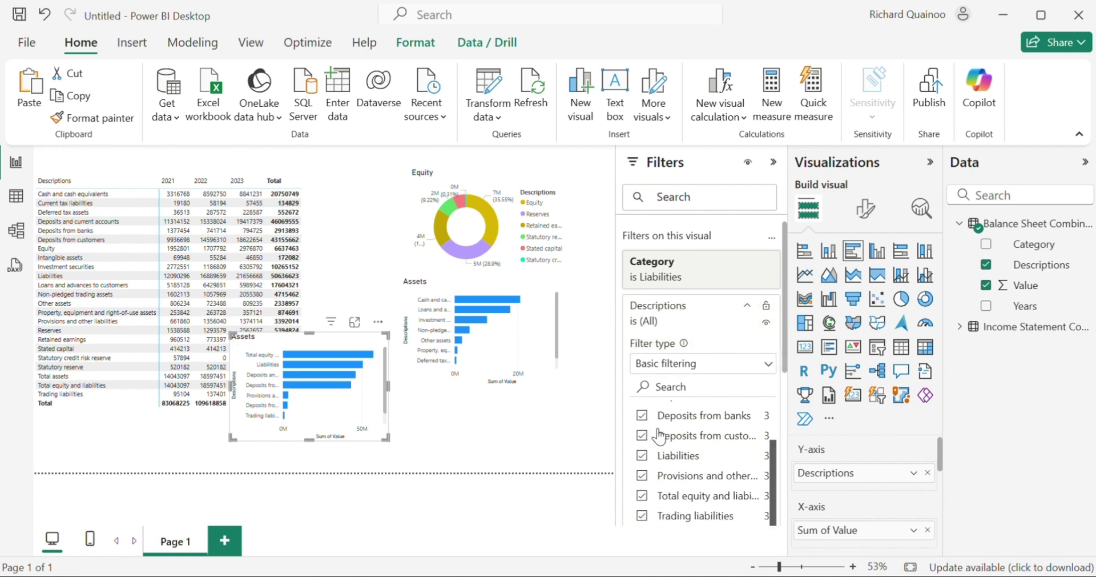
{"action": "scroll", "coordinate": [662, 497], "scroll_direction": "down", "scroll_amount": 3}
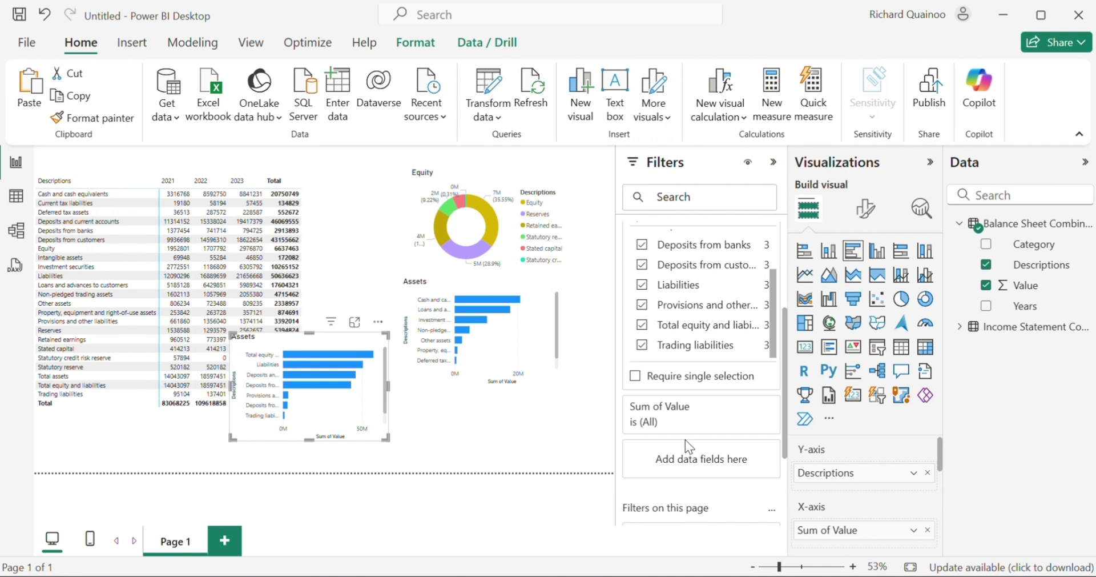
{"action": "scroll", "coordinate": [685, 439], "scroll_direction": "up", "scroll_amount": 3}
{"action": "scroll", "coordinate": [656, 417], "scroll_direction": "up", "scroll_amount": 1}
{"action": "scroll", "coordinate": [655, 415], "scroll_direction": "down", "scroll_amount": 1}
{"action": "left_click", "coordinate": [655, 416]}
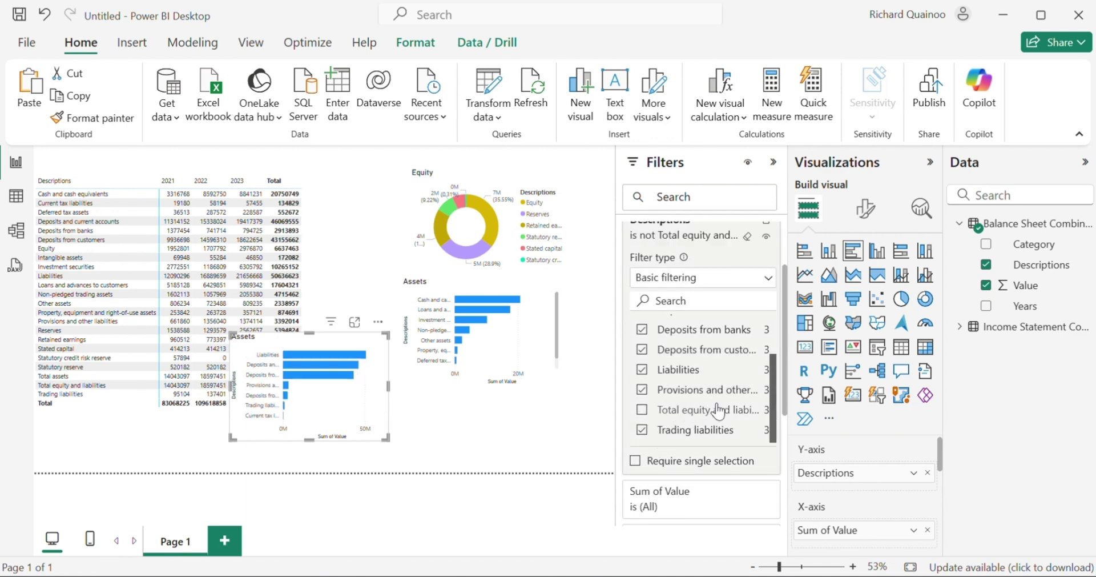
{"action": "scroll", "coordinate": [721, 409], "scroll_direction": "down", "scroll_amount": 3}
{"action": "left_click", "coordinate": [580, 375]}
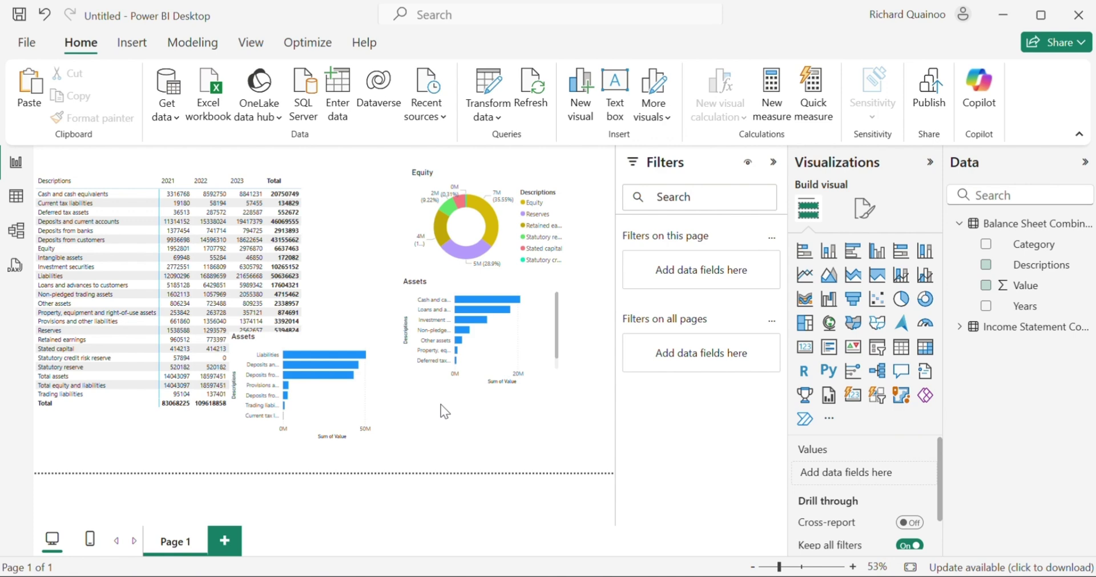
- Place the Liabilities bar chart below the Assets chart and shift both charts closer to the matrix, one above the other
{"action": "left_click", "coordinate": [376, 412]}
{"action": "left_click_drag", "start_coordinate": [381, 415], "coordinate": [553, 447]}
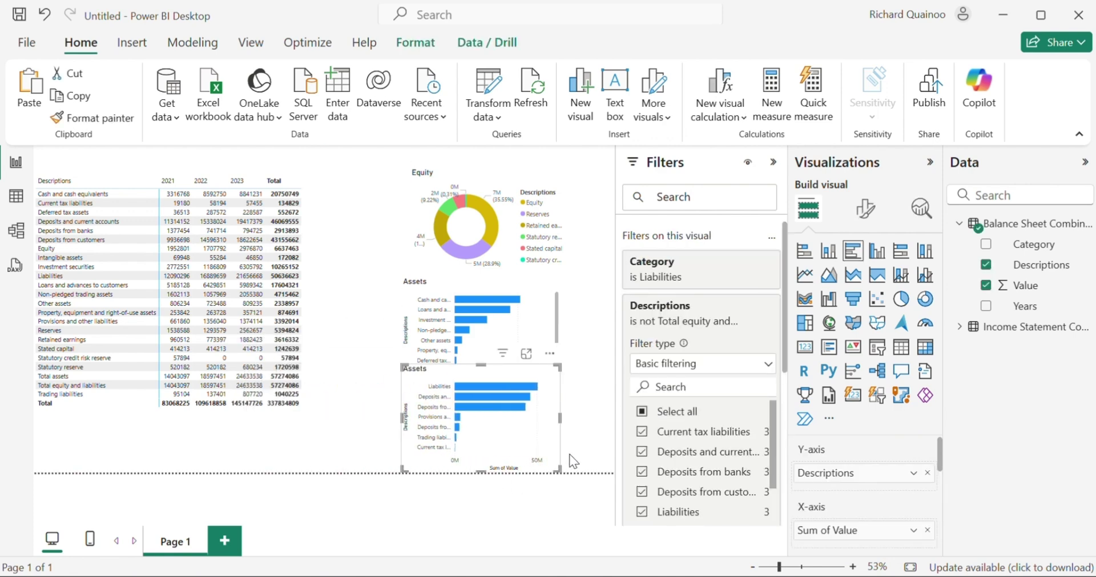
{"action": "left_click", "coordinate": [544, 283]}
{"action": "left_click_drag", "start_coordinate": [512, 278], "coordinate": [433, 256]}
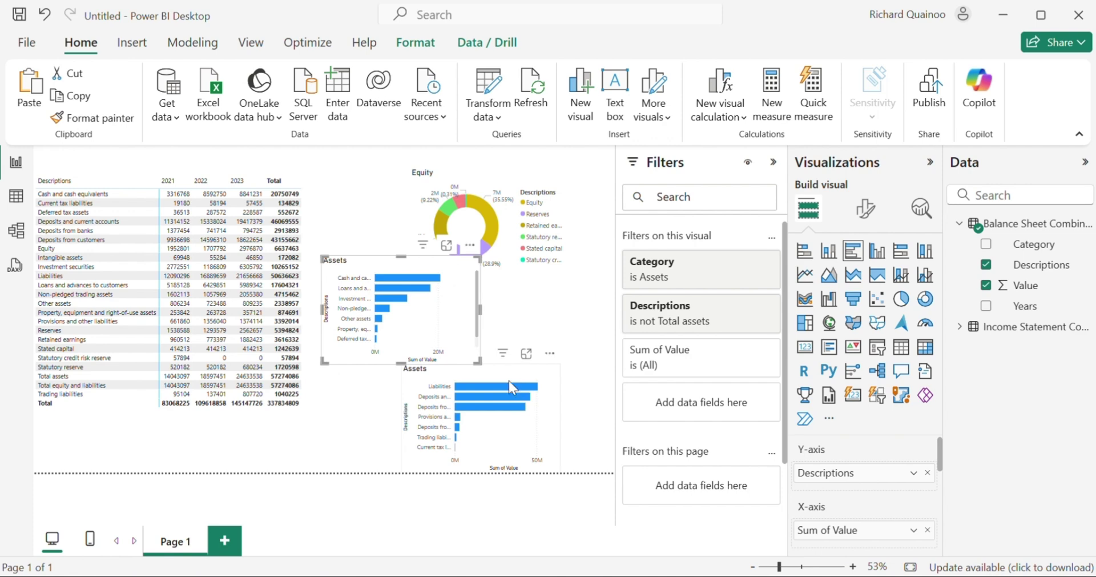
{"action": "left_click", "coordinate": [507, 378]}
{"action": "left_click_drag", "start_coordinate": [506, 378], "coordinate": [424, 379]}
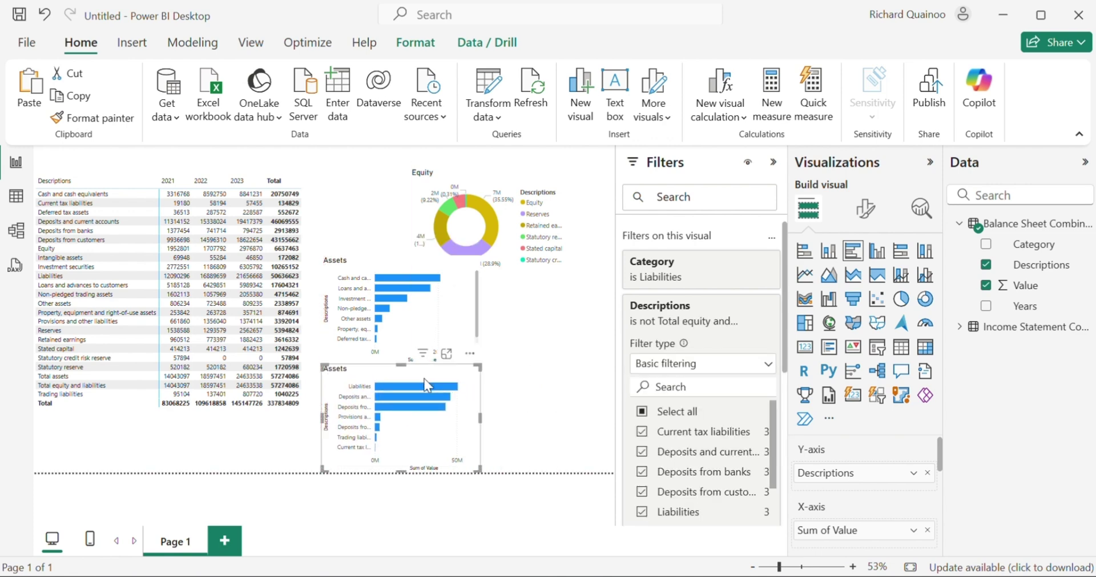
{"action": "left_click", "coordinate": [560, 351]}
- Duplicate Page 1 and rename the copy Balance Sheet
{"action": "right_click", "coordinate": [180, 550]}
{"action": "left_click", "coordinate": [210, 509]}
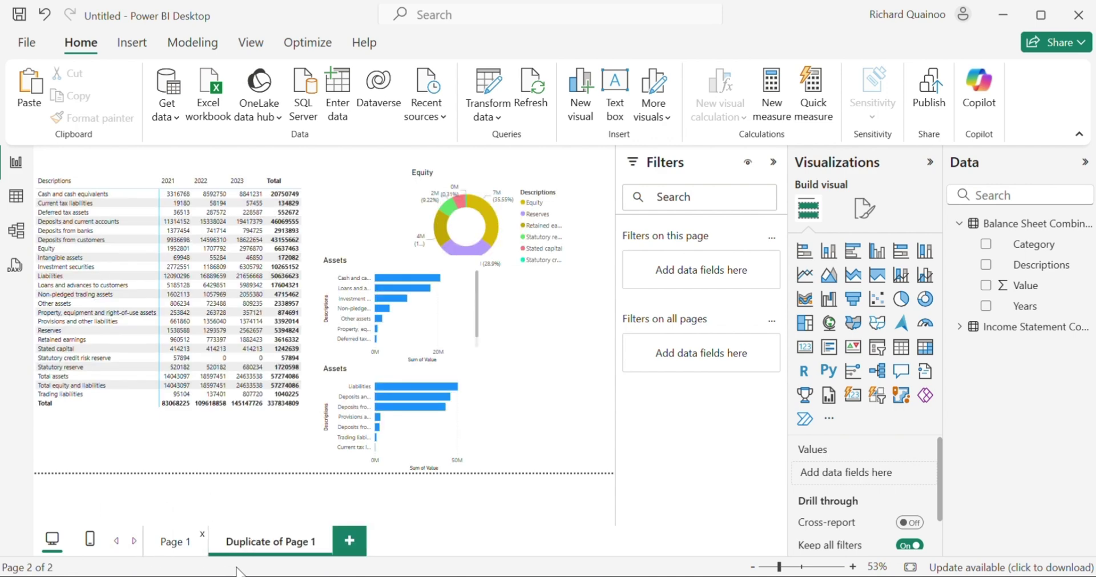
{"action": "double_click", "coordinate": [233, 546]}
{"action": "type", "text": "Ba"}
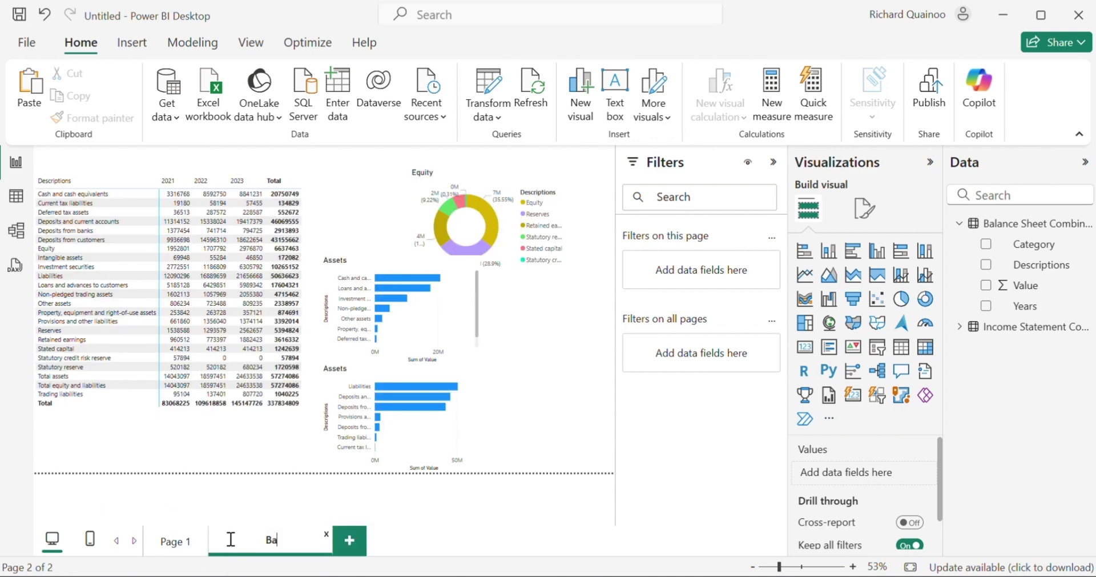
{"action": "type", "text": "lance Sheet"}
{"action": "key", "text": "Return"}
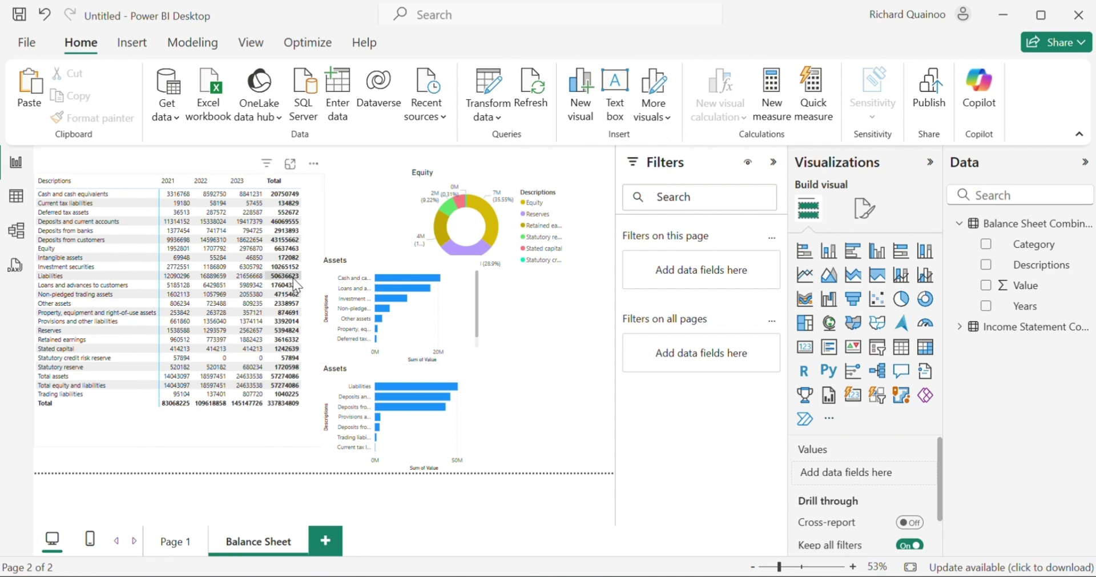
- Move the matrix down to the lower edge of the report page
{"action": "left_click", "coordinate": [228, 434]}
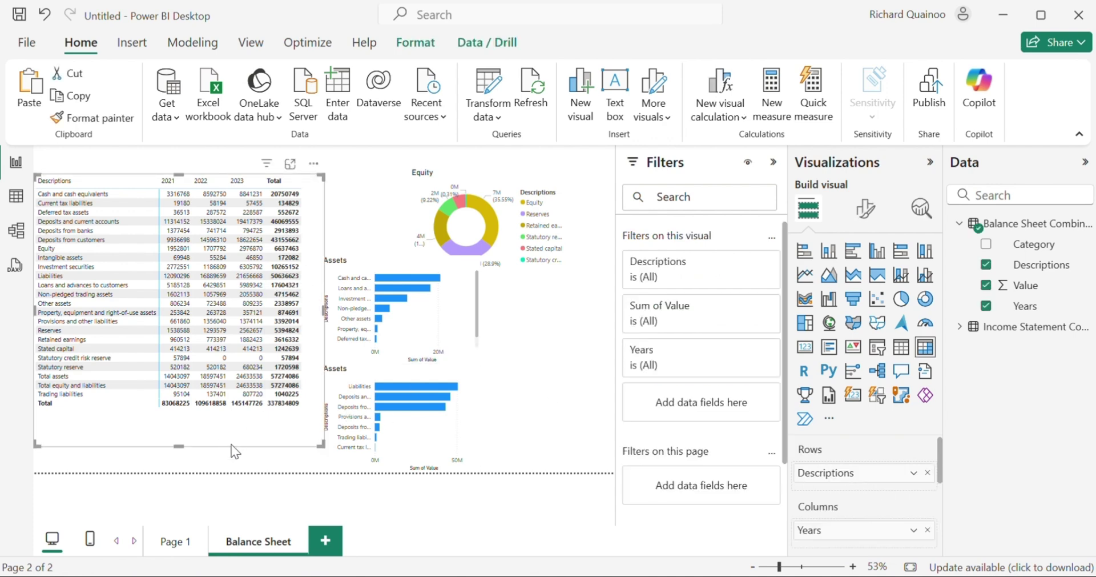
{"action": "left_click_drag", "start_coordinate": [231, 444], "coordinate": [231, 470]}
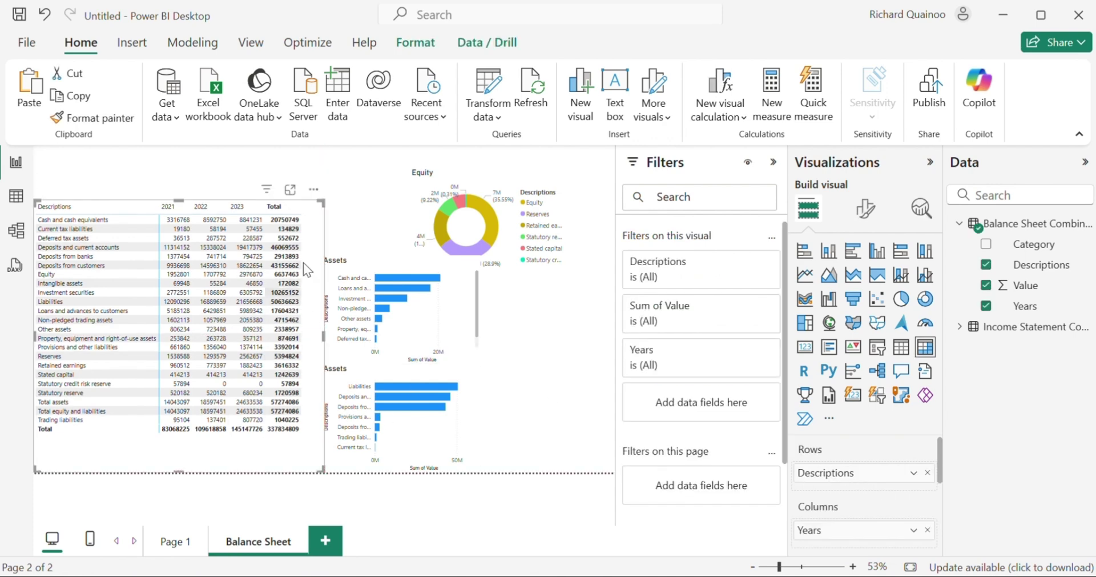
{"action": "left_click", "coordinate": [879, 355]}
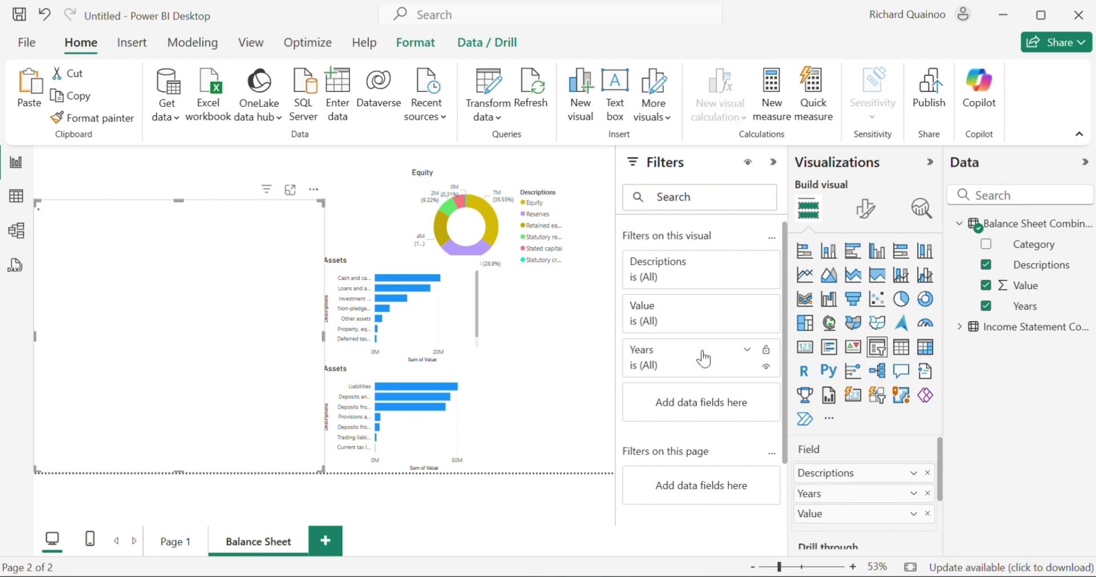
{"action": "left_click", "coordinate": [44, 15]}
- Add a slicer on the Years field and set its style to Tile
{"action": "left_click", "coordinate": [348, 182]}
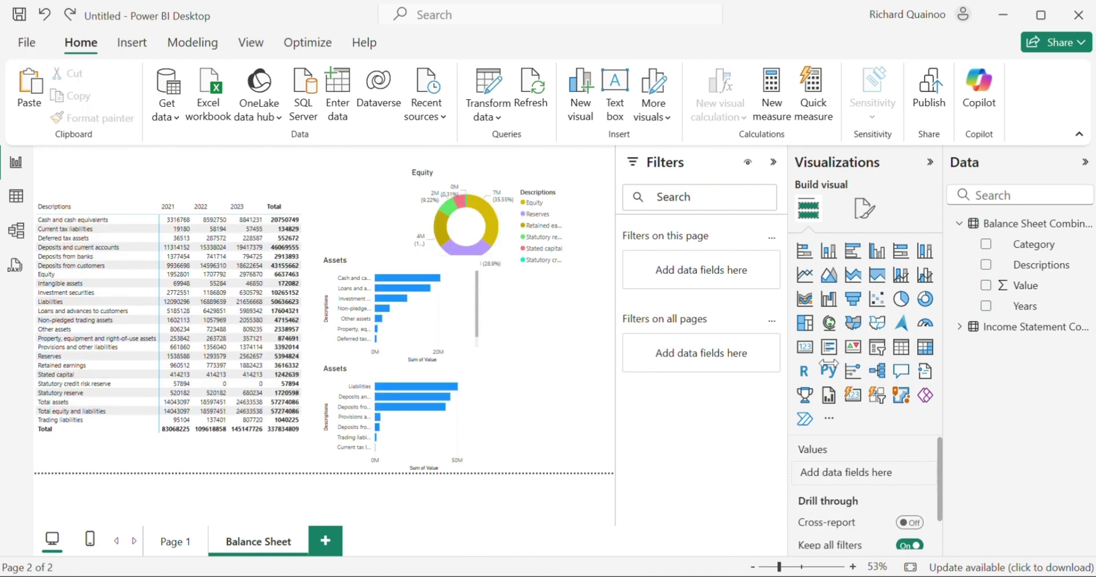
{"action": "left_click", "coordinate": [877, 346]}
{"action": "left_click", "coordinate": [986, 305]}
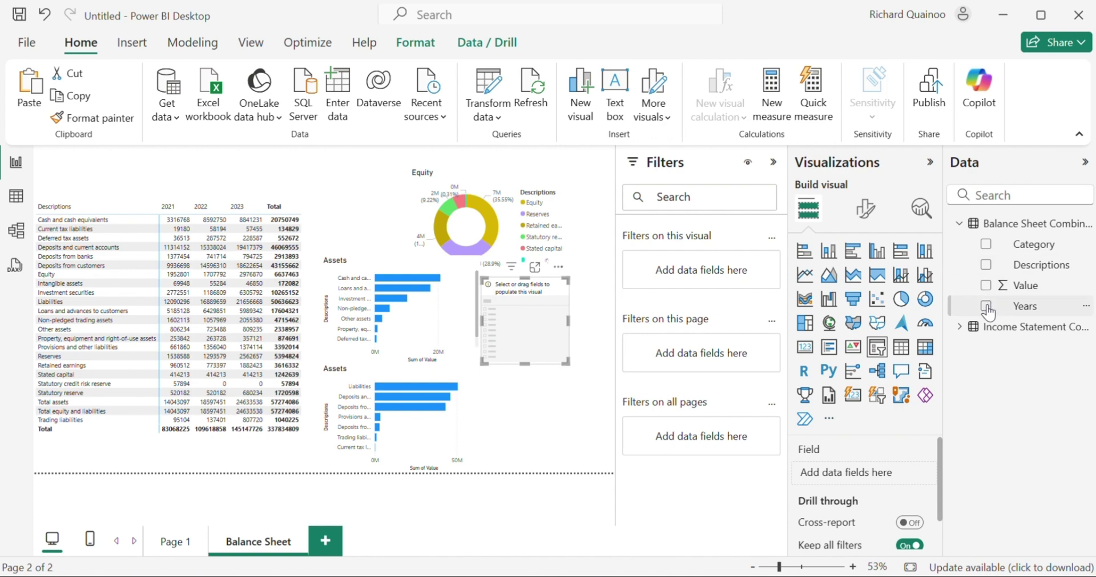
{"action": "left_click", "coordinate": [865, 211]}
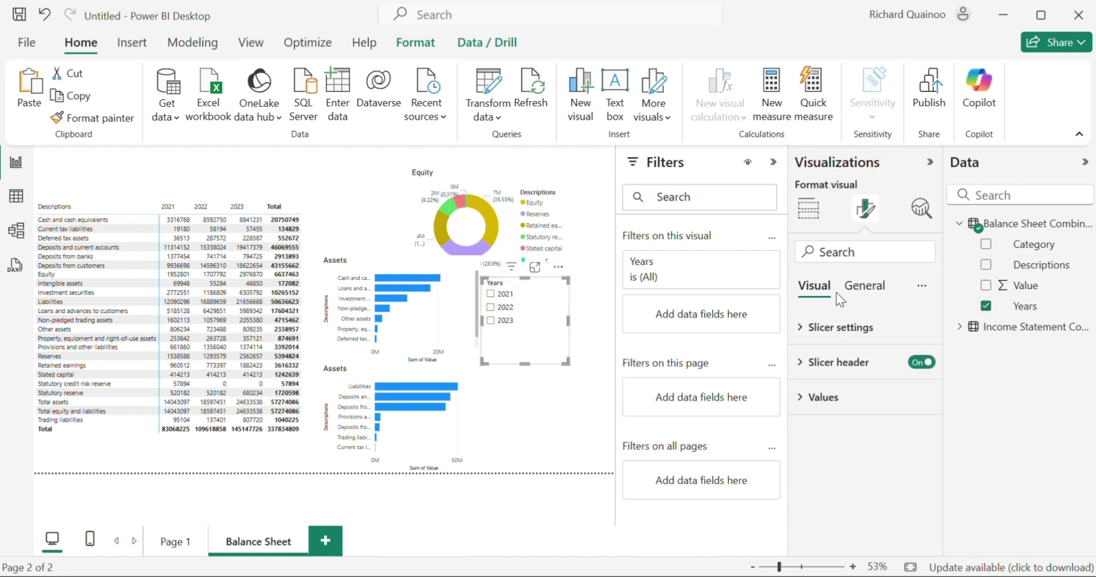
{"action": "left_click", "coordinate": [840, 322]}
{"action": "left_click", "coordinate": [856, 412]}
{"action": "left_click", "coordinate": [835, 455]}
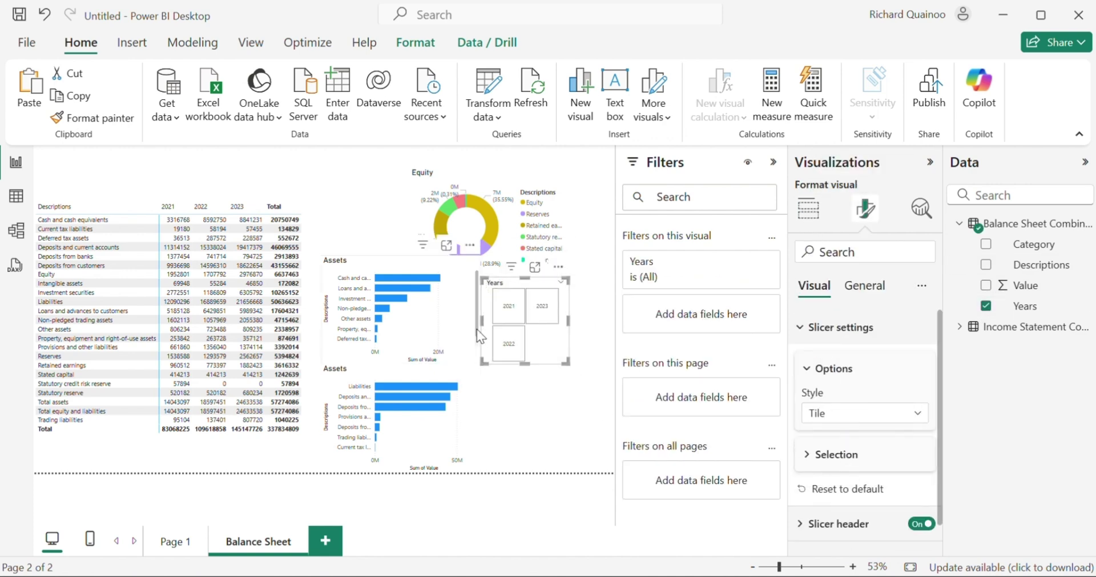
- Resize the Years slicer so its tiles form a single row and place it above the matrix
{"action": "left_click_drag", "start_coordinate": [484, 363], "coordinate": [424, 301]}
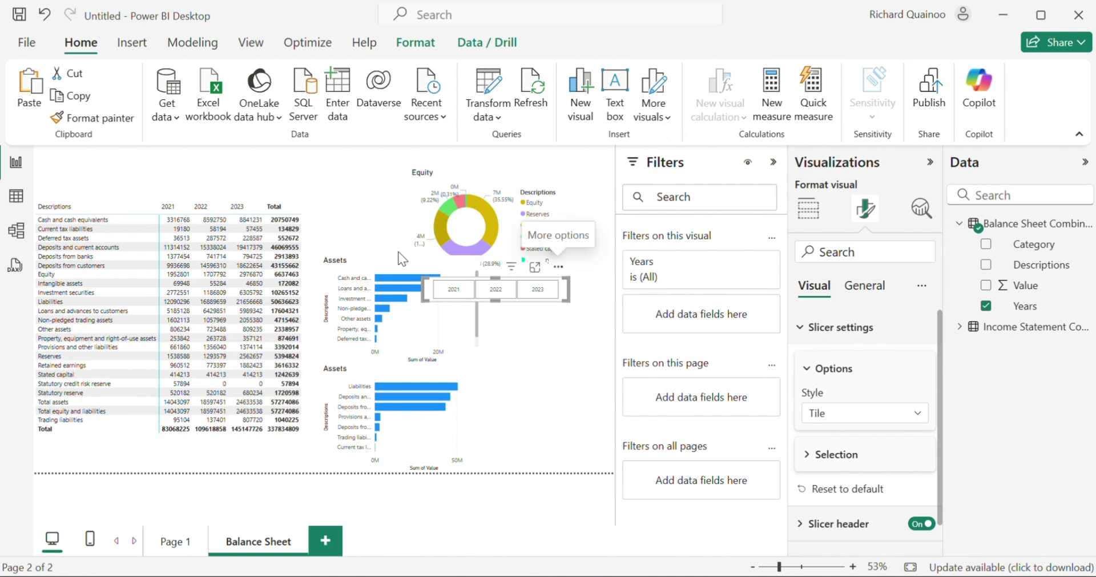
{"action": "left_click_drag", "start_coordinate": [558, 266], "coordinate": [311, 148]}
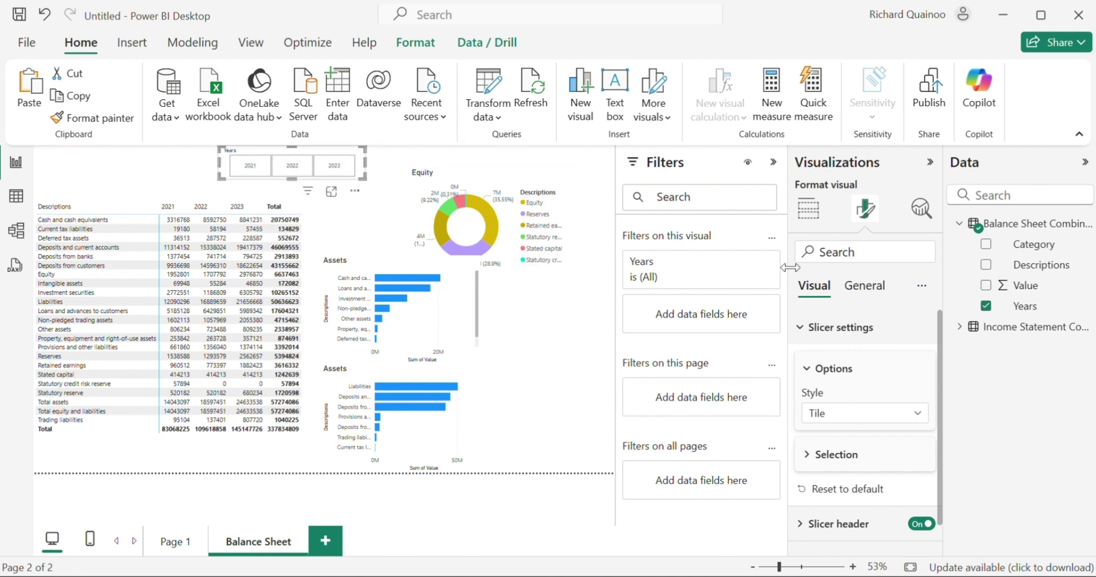
- Turn off the Years slicer's header
{"action": "left_click", "coordinate": [810, 337]}
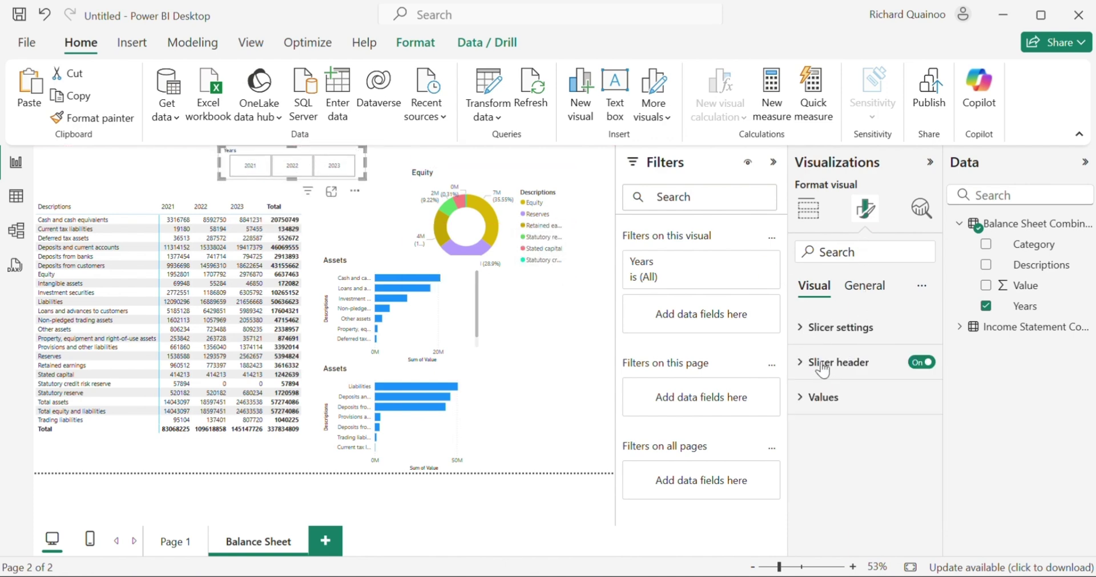
{"action": "left_click", "coordinate": [916, 365]}
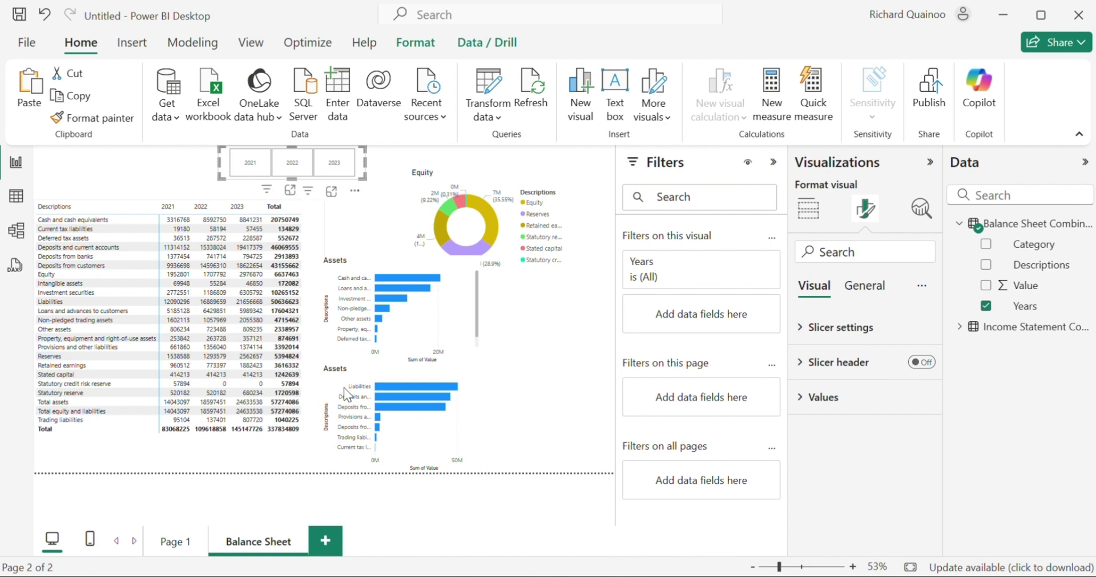
{"action": "left_click", "coordinate": [568, 365]}
{"action": "left_click", "coordinate": [358, 177]}
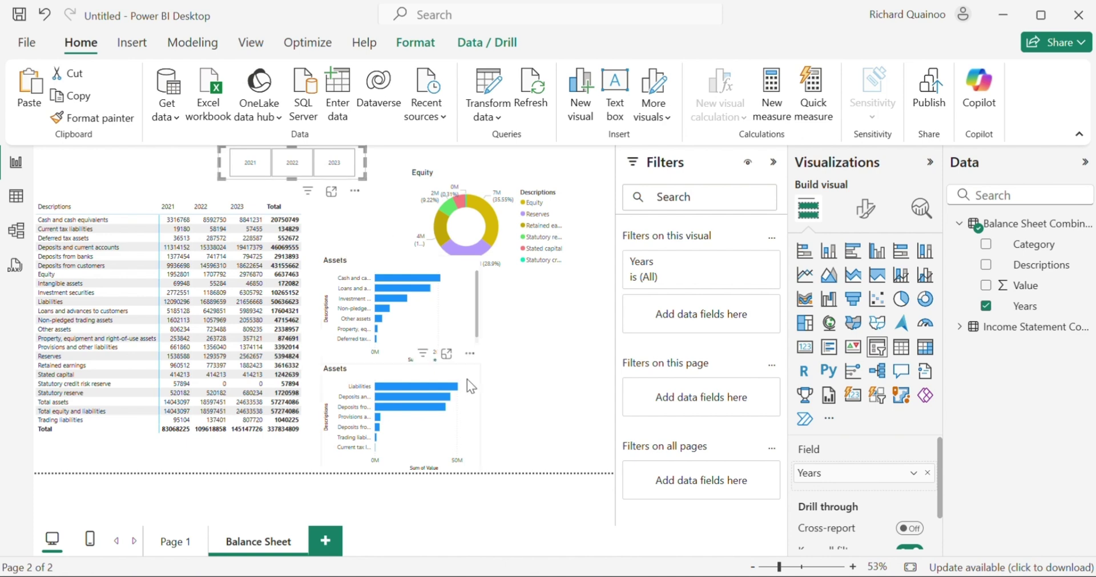
- Apply the Bold header style preset to the balance sheet matrix
{"action": "left_click", "coordinate": [300, 432]}
{"action": "left_click", "coordinate": [866, 208]}
{"action": "left_click", "coordinate": [819, 328]}
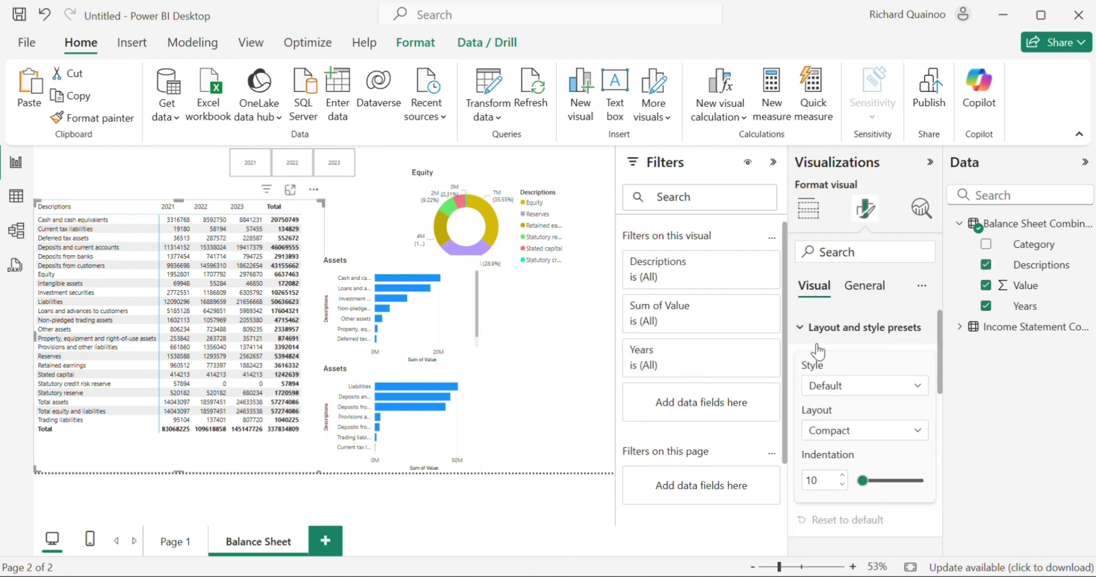
{"action": "left_click", "coordinate": [825, 386]}
{"action": "left_click", "coordinate": [827, 244]}
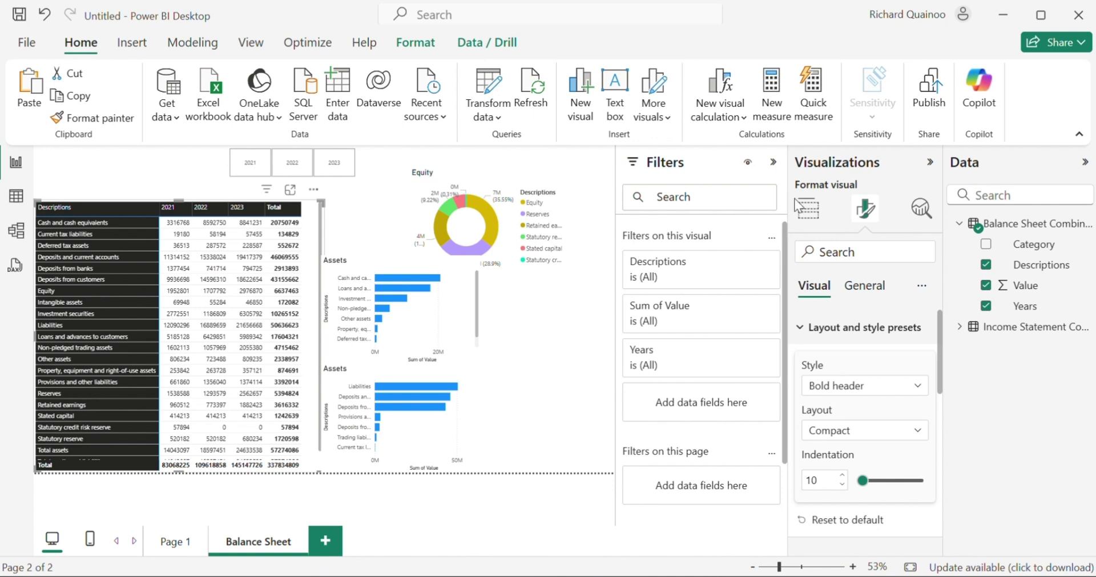
{"action": "left_click", "coordinate": [807, 329]}
- Turn off the matrix's column subtotals and narrow the matrix to fit its remaining year columns
{"action": "scroll", "coordinate": [822, 399], "scroll_direction": "down", "scroll_amount": 5}
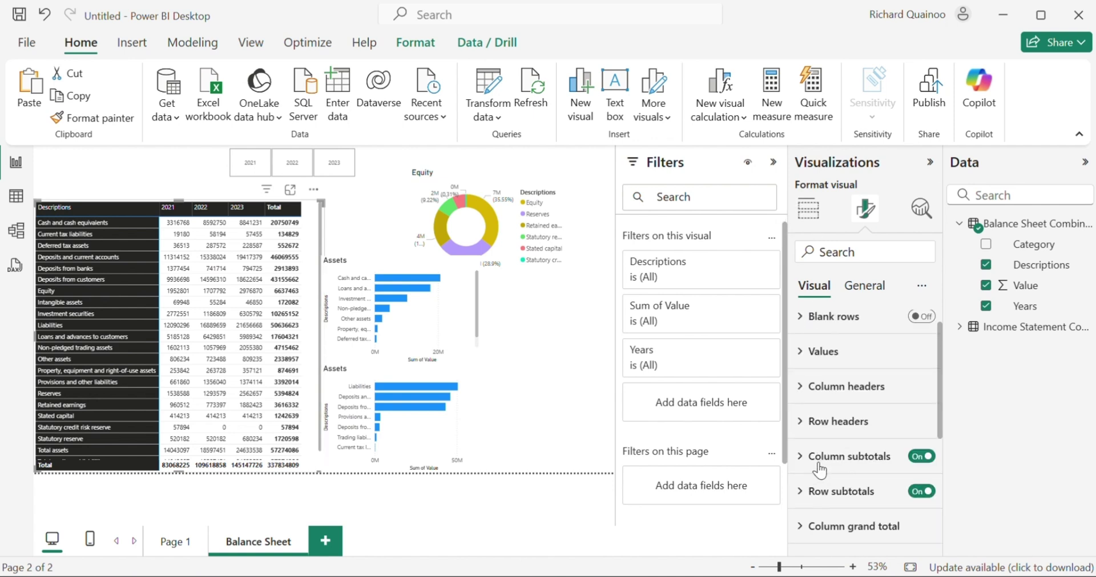
{"action": "left_click", "coordinate": [922, 364]}
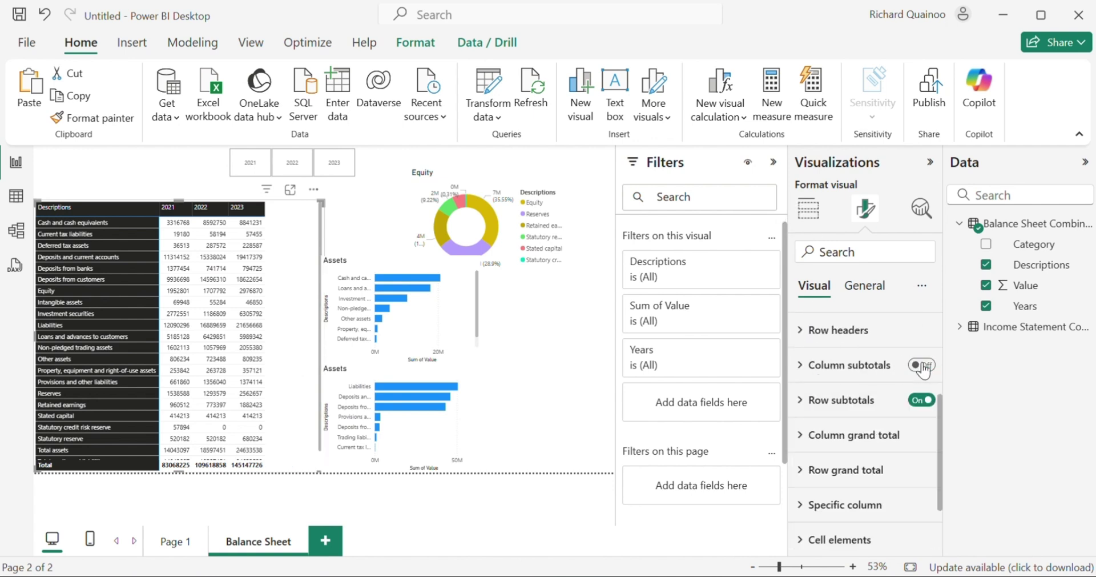
{"action": "left_click_drag", "start_coordinate": [324, 333], "coordinate": [277, 337]}
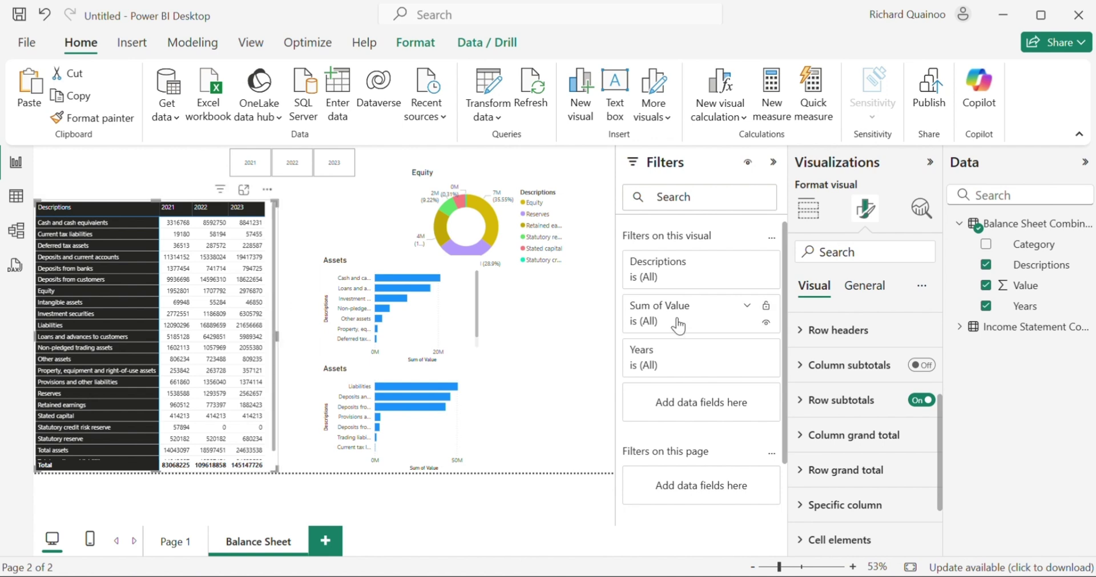
- Set the font size of the matrix's column headers to 15
{"action": "scroll", "coordinate": [870, 459], "scroll_direction": "up", "scroll_amount": 5}
{"action": "left_click", "coordinate": [833, 331]}
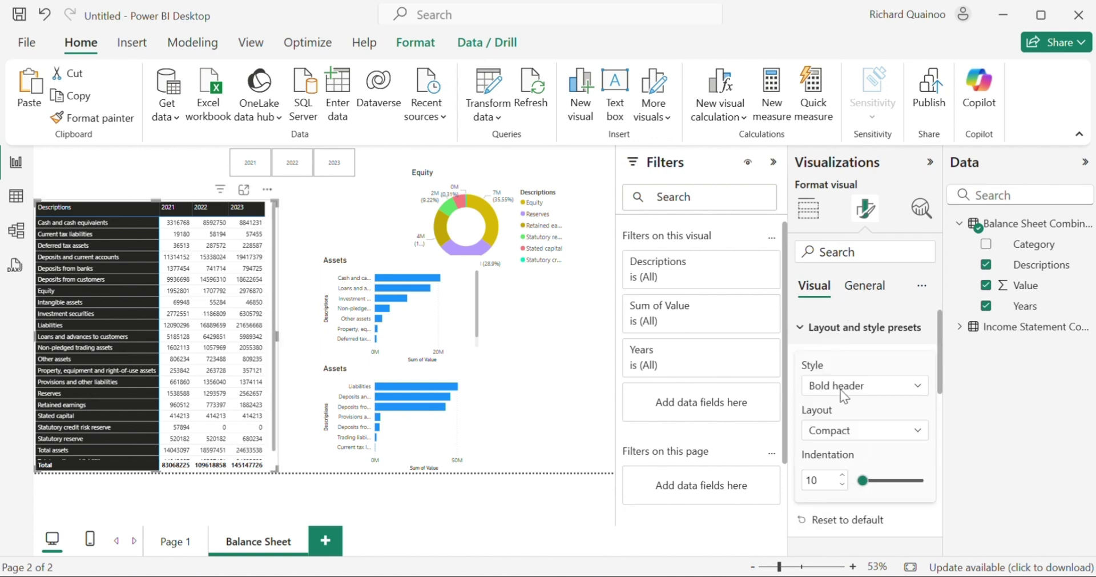
{"action": "scroll", "coordinate": [862, 457], "scroll_direction": "down", "scroll_amount": 5}
{"action": "left_click", "coordinate": [813, 420]}
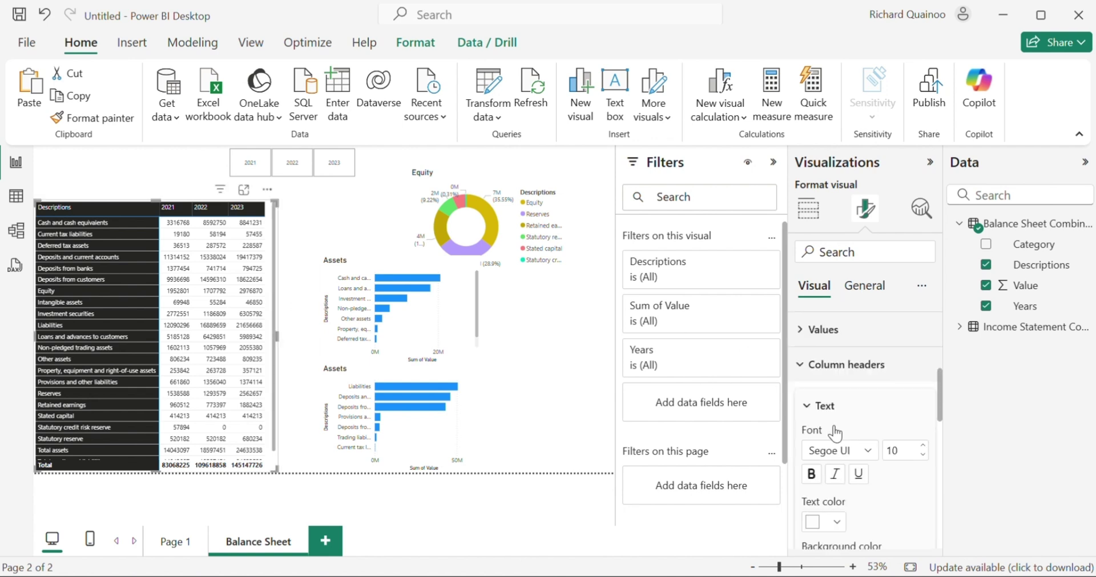
{"action": "left_click", "coordinate": [907, 407]}
{"action": "type", "text": "15"}
{"action": "key", "text": "Return"}
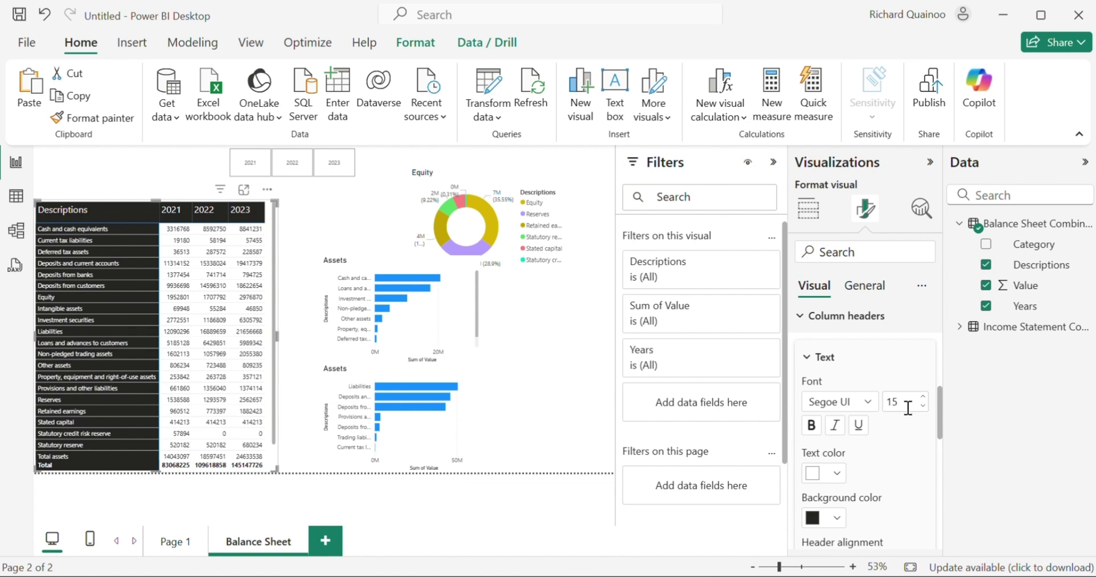
- Set the background colour of the matrix's column headers to dark blue
{"action": "scroll", "coordinate": [890, 371], "scroll_direction": "down", "scroll_amount": 3}
{"action": "scroll", "coordinate": [879, 334], "scroll_direction": "up", "scroll_amount": 2}
{"action": "left_click", "coordinate": [837, 434]}
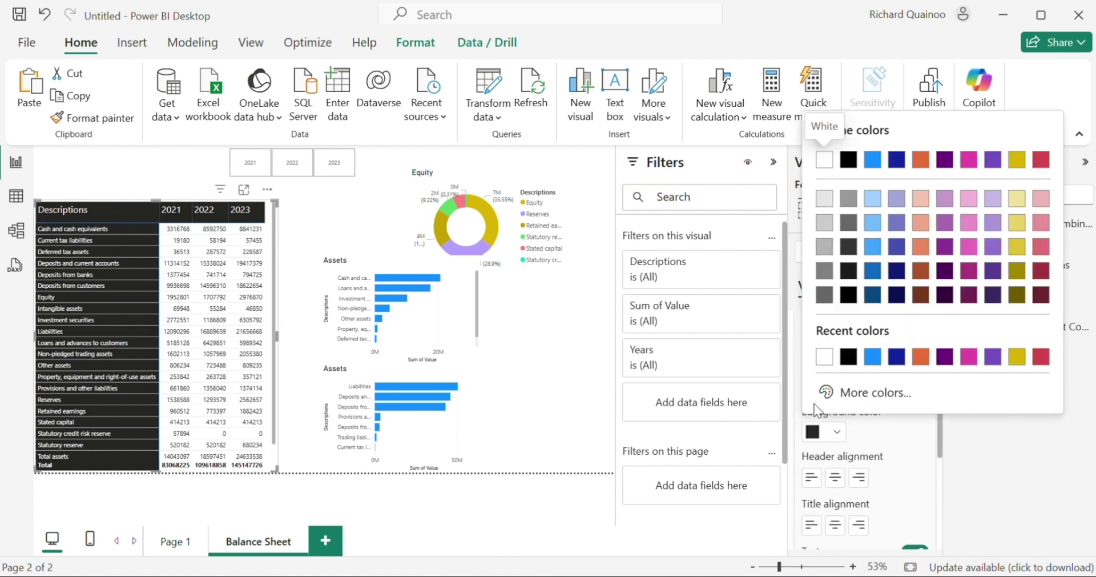
{"action": "left_click", "coordinate": [896, 360]}
{"action": "left_click", "coordinate": [837, 432]}
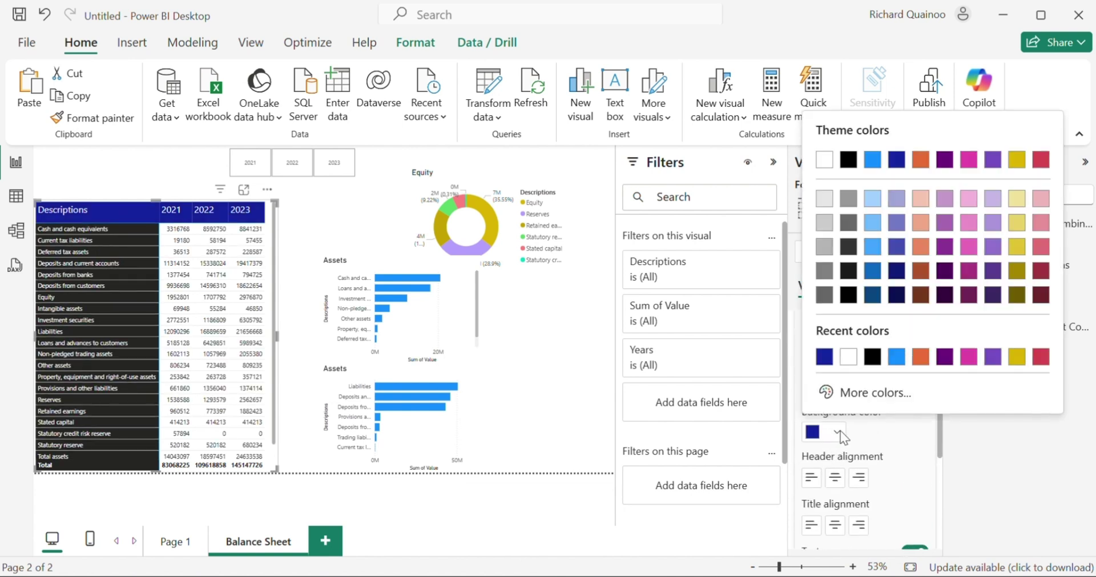
{"action": "left_click", "coordinate": [835, 392]}
{"action": "left_click", "coordinate": [890, 439]}
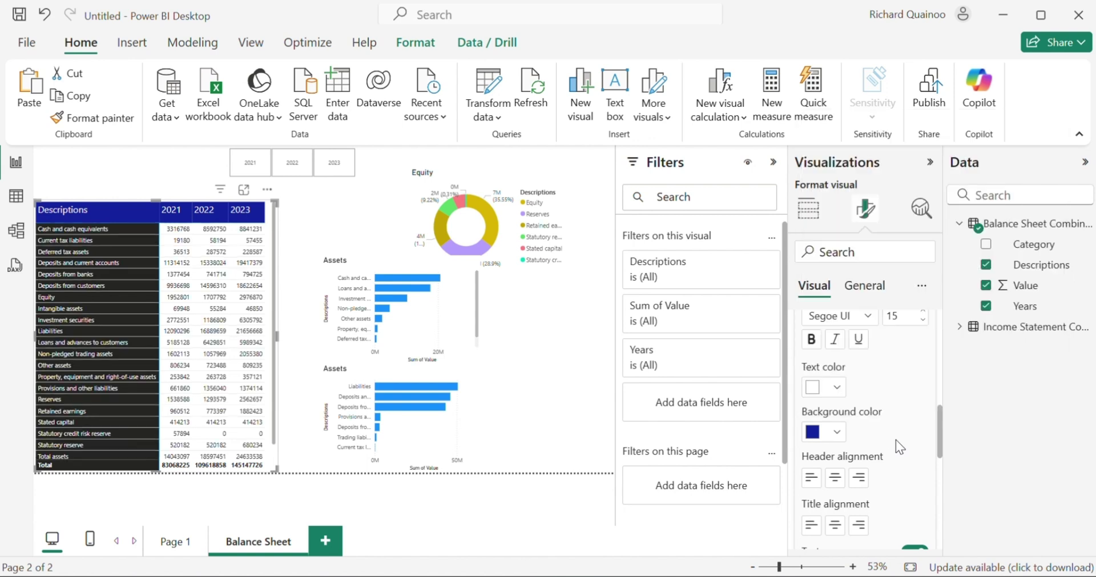
- Set the background of the matrix's row headers to dark blue and refine it to the custom colour #192DC1
{"action": "scroll", "coordinate": [889, 394], "scroll_direction": "down", "scroll_amount": 2}
{"action": "left_click", "coordinate": [839, 403]}
{"action": "left_click", "coordinate": [829, 439]}
{"action": "scroll", "coordinate": [830, 443], "scroll_direction": "down", "scroll_amount": 3}
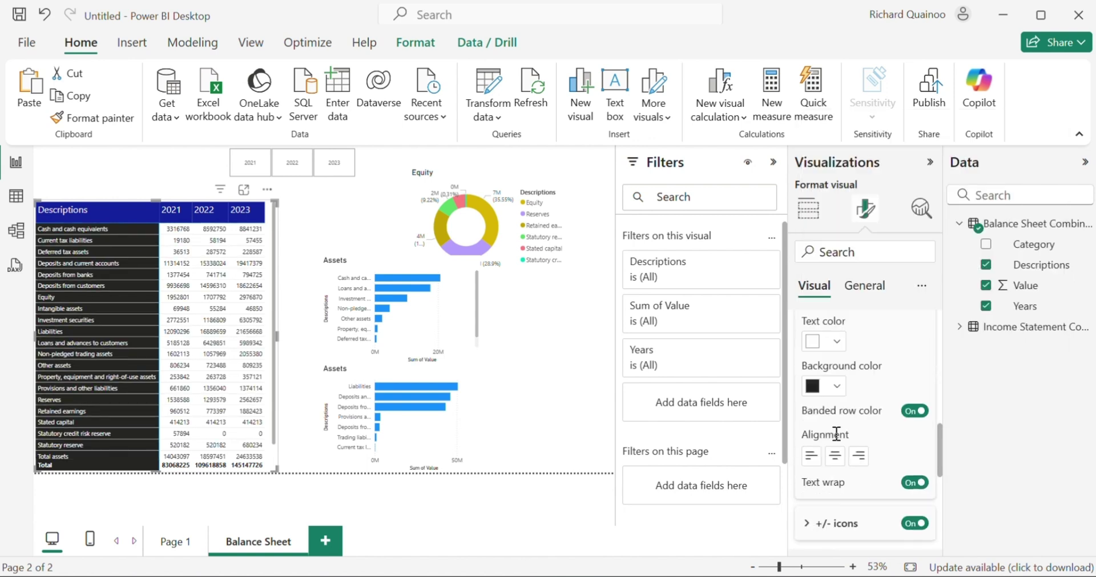
{"action": "left_click", "coordinate": [837, 381]}
{"action": "left_click", "coordinate": [824, 314]}
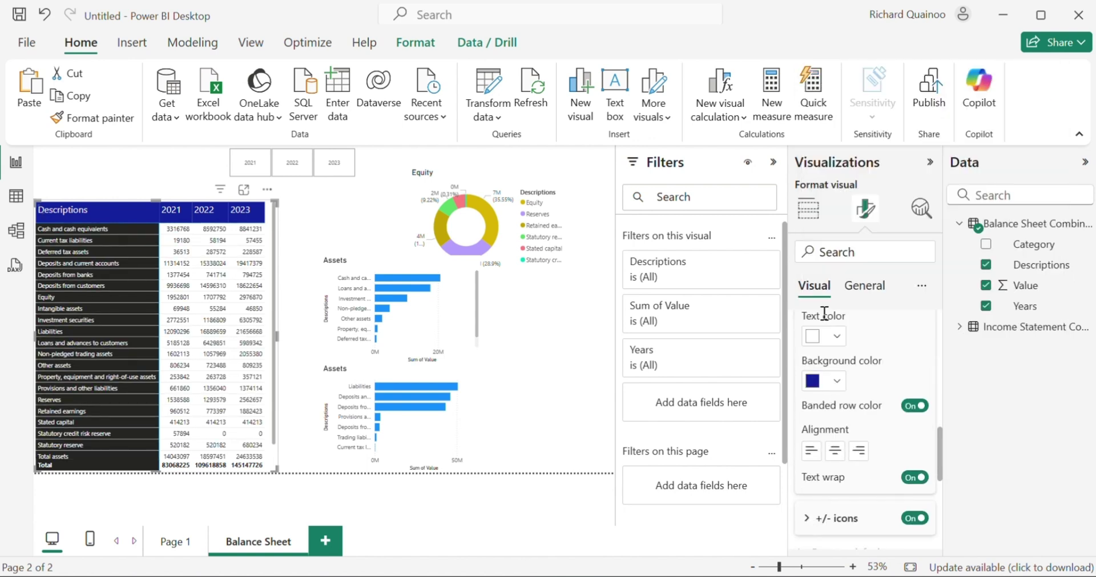
{"action": "left_click", "coordinate": [837, 381]}
{"action": "left_click", "coordinate": [828, 340]}
{"action": "left_click", "coordinate": [874, 329]}
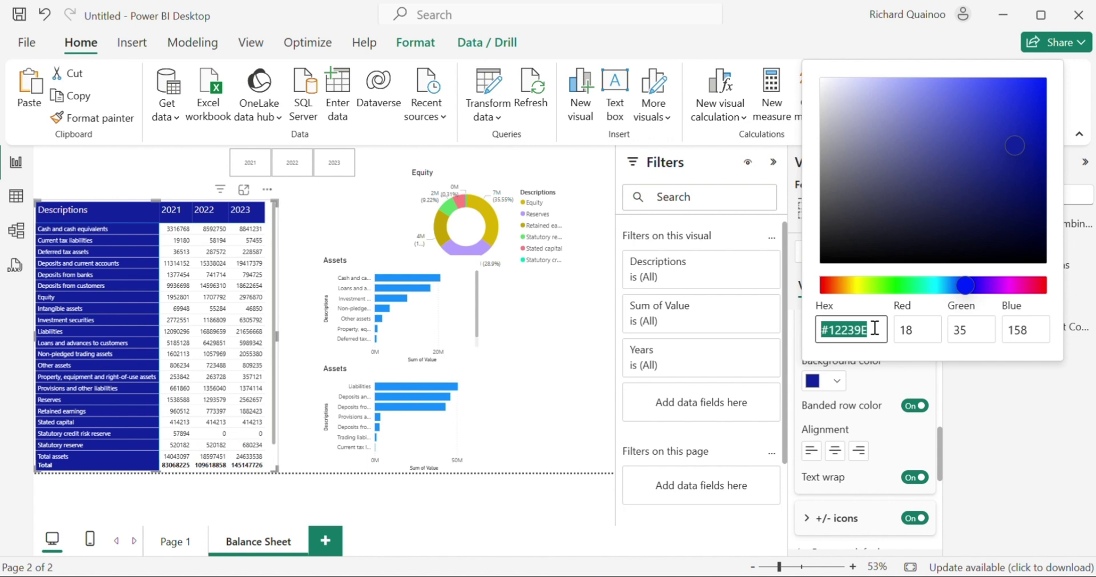
{"action": "left_click", "coordinate": [874, 329]}
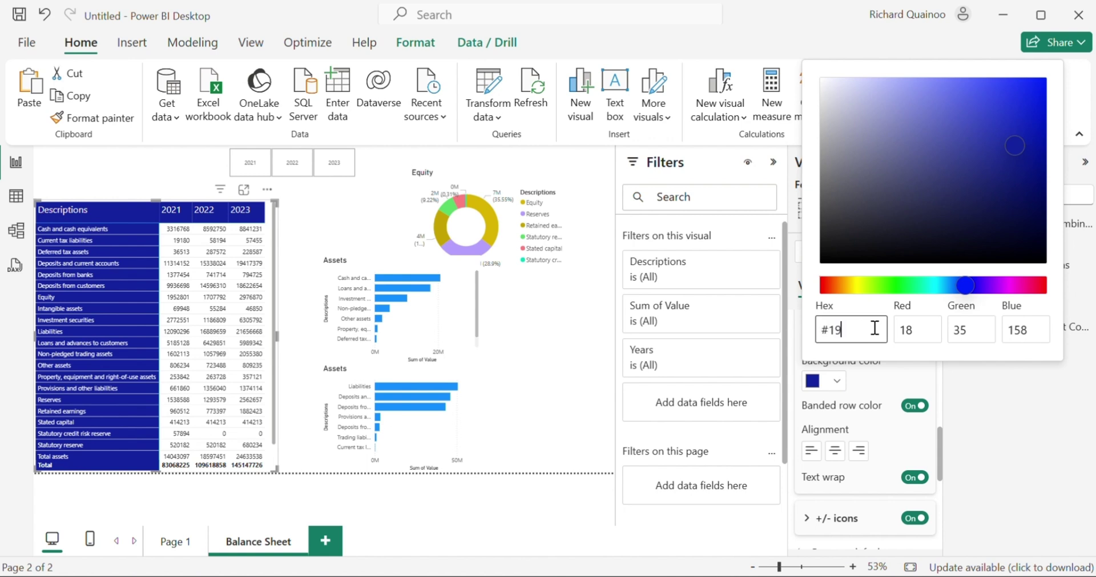
{"action": "type", "text": "#192DC1"}
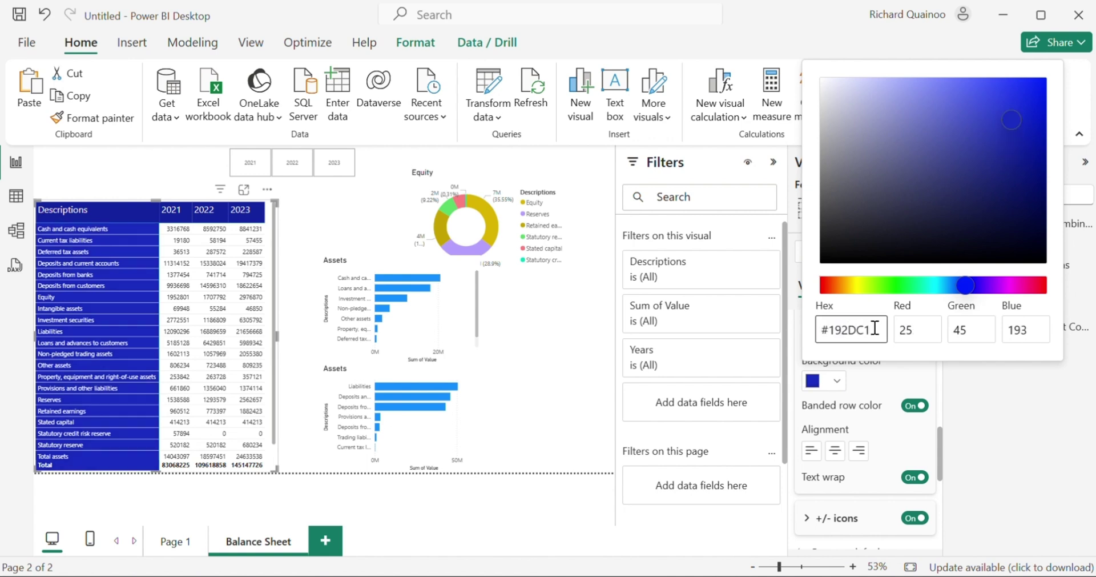
{"action": "left_click", "coordinate": [276, 334]}
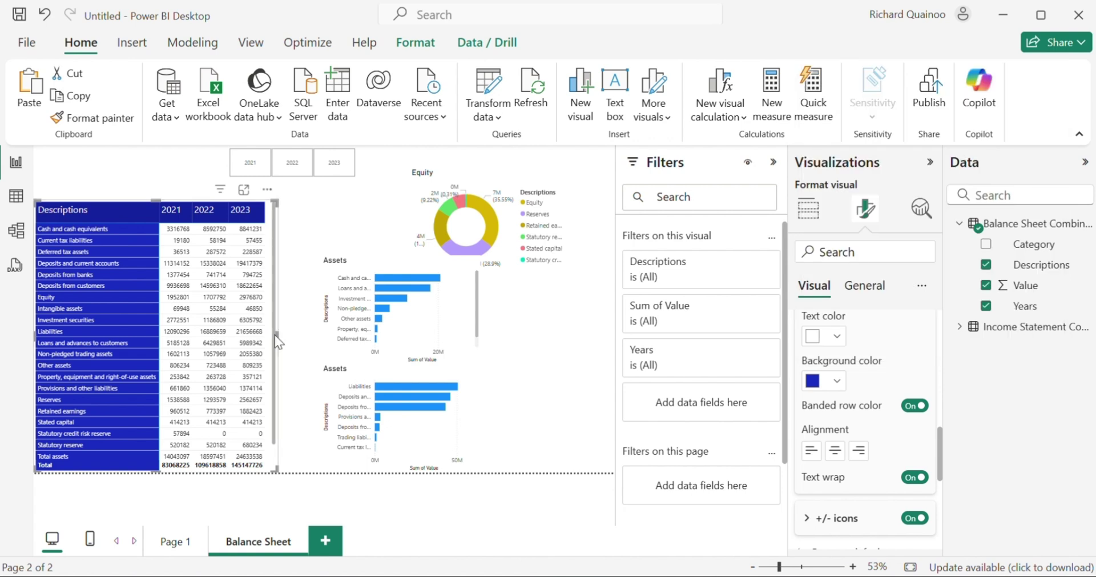
- Format the Value field of the balance sheet table with thousands separators
{"action": "left_click", "coordinate": [1036, 290]}
{"action": "left_click", "coordinate": [265, 108]}
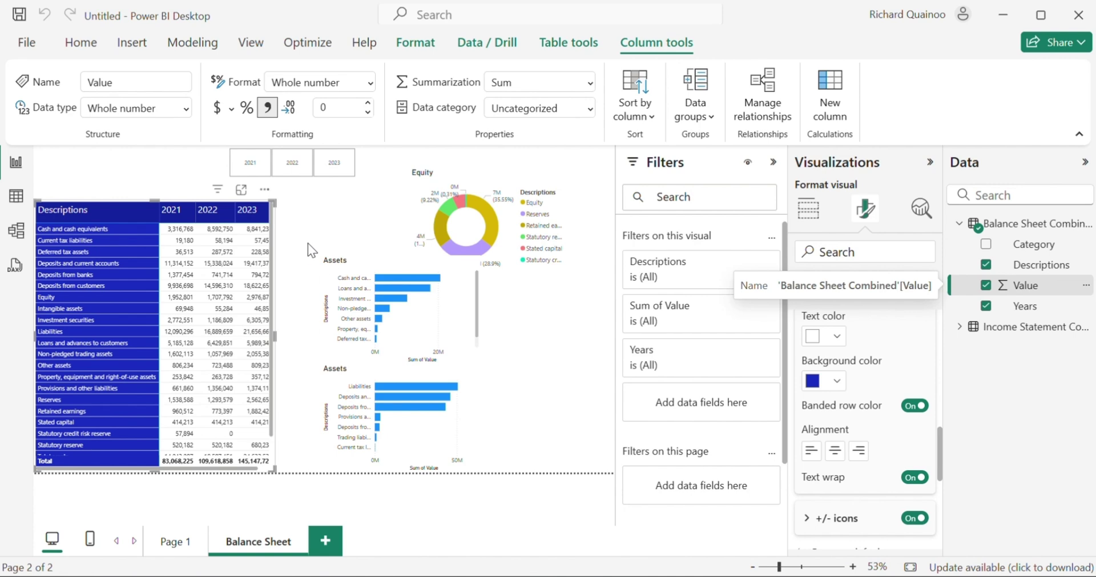
{"action": "left_click", "coordinate": [307, 244]}
- Enlarge the Equity donut chart and set its Equity slice to dark blue
{"action": "left_click", "coordinate": [561, 272]}
{"action": "left_click_drag", "start_coordinate": [578, 281], "coordinate": [591, 289]}
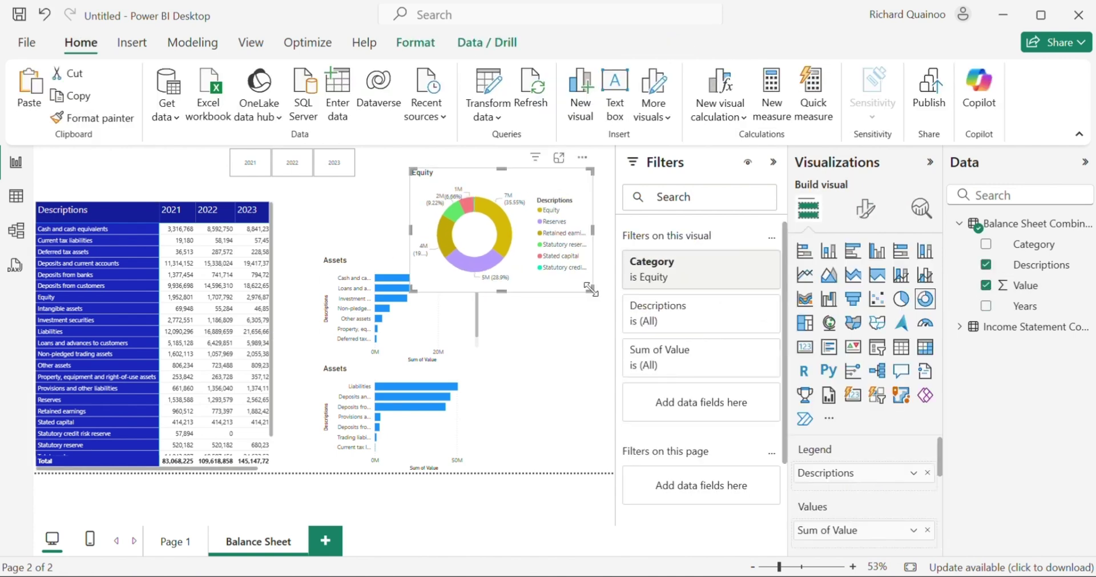
{"action": "left_click", "coordinate": [866, 208]}
{"action": "left_click", "coordinate": [816, 364]}
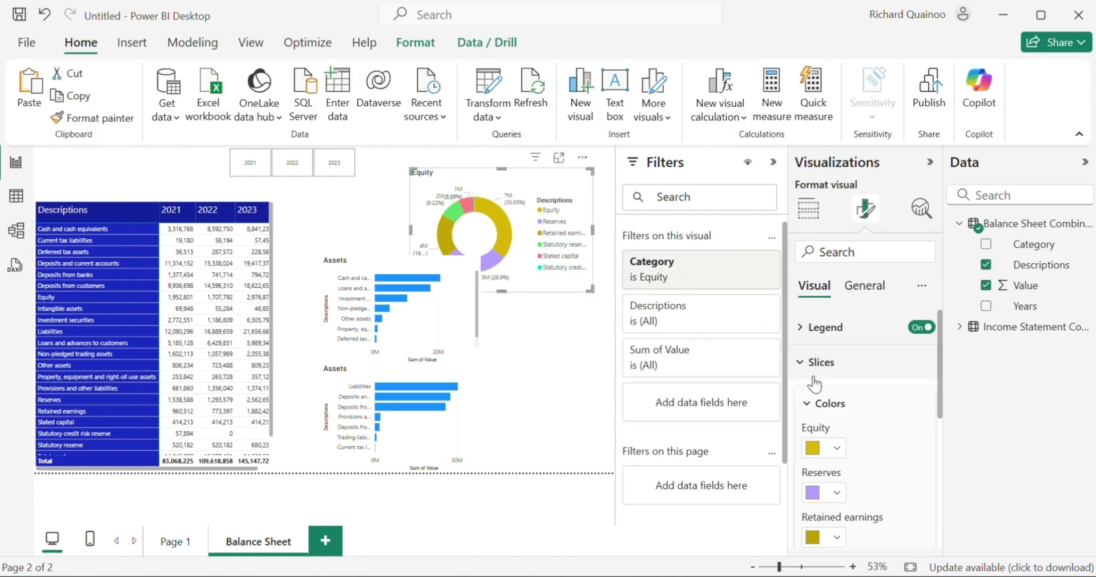
{"action": "scroll", "coordinate": [815, 384], "scroll_direction": "down", "scroll_amount": 2}
{"action": "left_click", "coordinate": [837, 361]}
{"action": "left_click", "coordinate": [841, 305]}
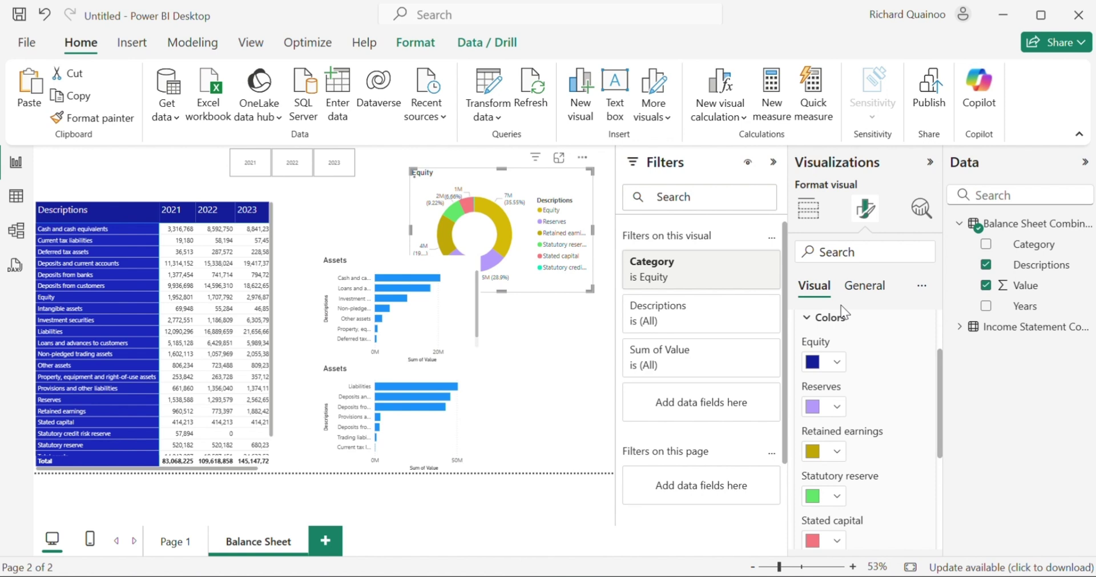
- Keep the donut's Reserves slice light purple and try white for the Retained earnings slice
{"action": "left_click", "coordinate": [839, 410]}
{"action": "left_click", "coordinate": [838, 453]}
{"action": "left_click", "coordinate": [838, 452]}
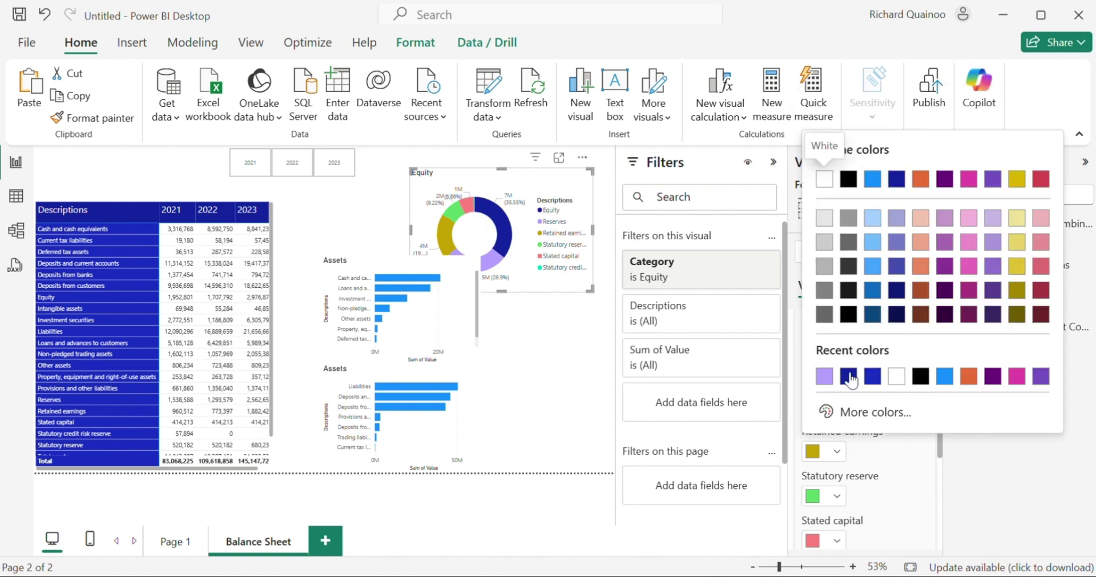
{"action": "left_click", "coordinate": [872, 374]}
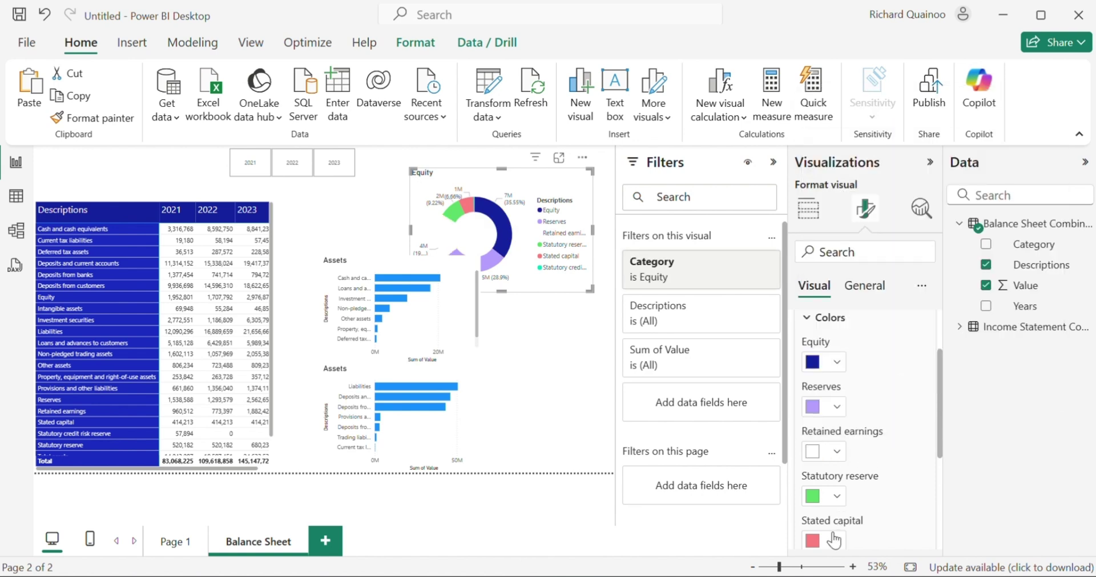
- Set the donut's Statutory reserve slice to the custom blue and its Retained earnings slice to light grey
{"action": "scroll", "coordinate": [864, 462], "scroll_direction": "down", "scroll_amount": 3}
{"action": "left_click", "coordinate": [837, 410]}
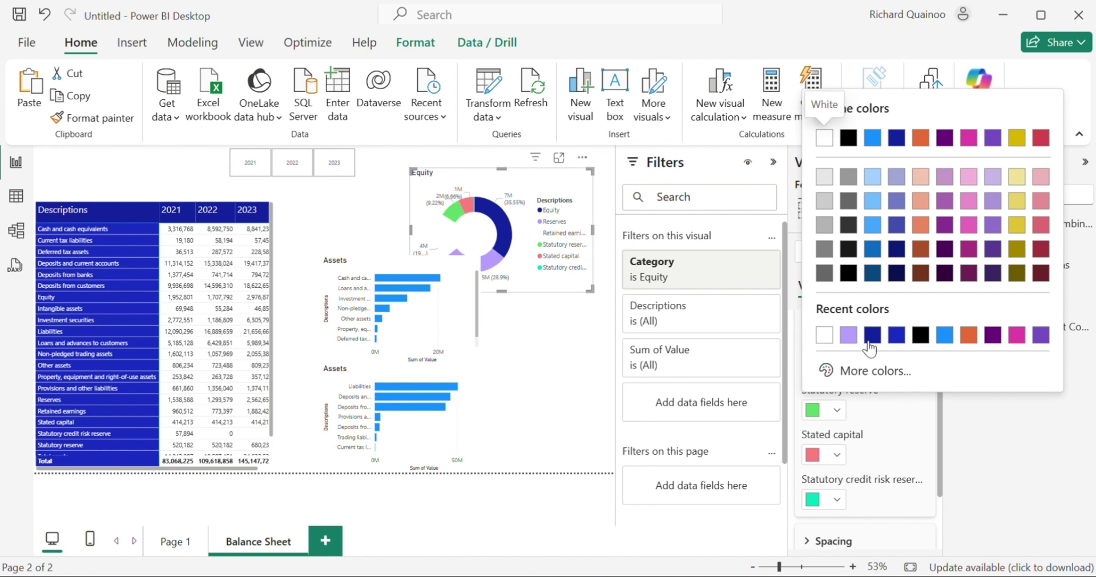
{"action": "left_click", "coordinate": [901, 336]}
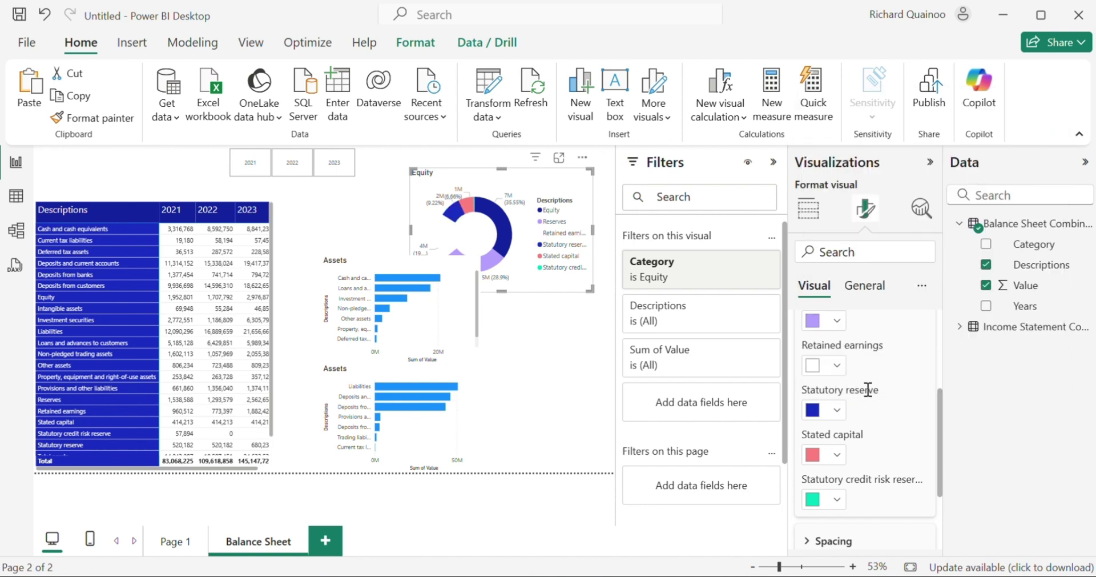
{"action": "left_click", "coordinate": [836, 371]}
{"action": "left_click", "coordinate": [827, 136]}
{"action": "scroll", "coordinate": [864, 336], "scroll_direction": "down", "scroll_amount": 3}
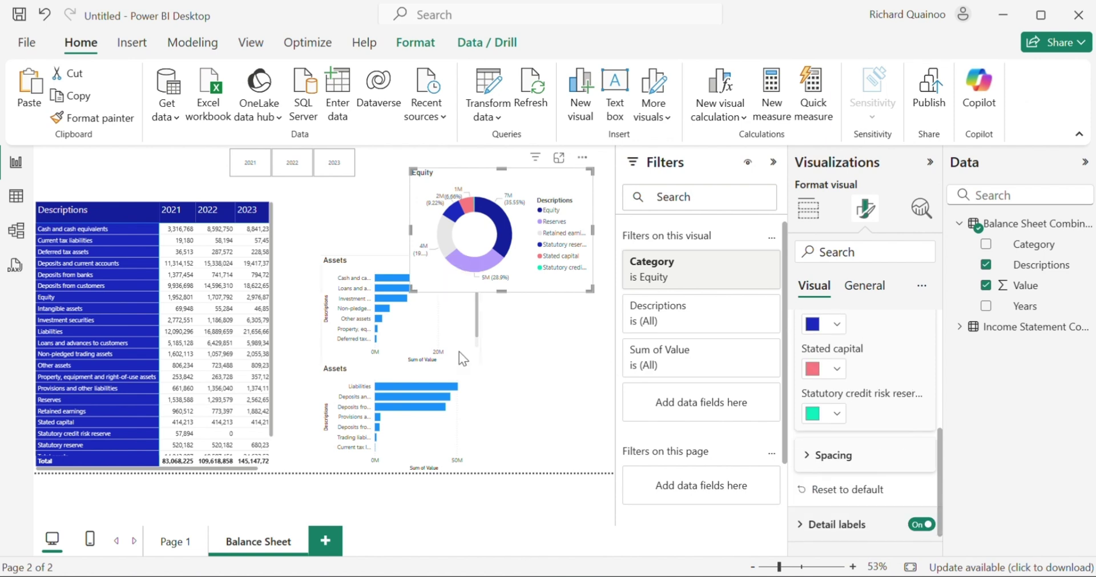
{"action": "scroll", "coordinate": [890, 363], "scroll_direction": "up", "scroll_amount": 9}
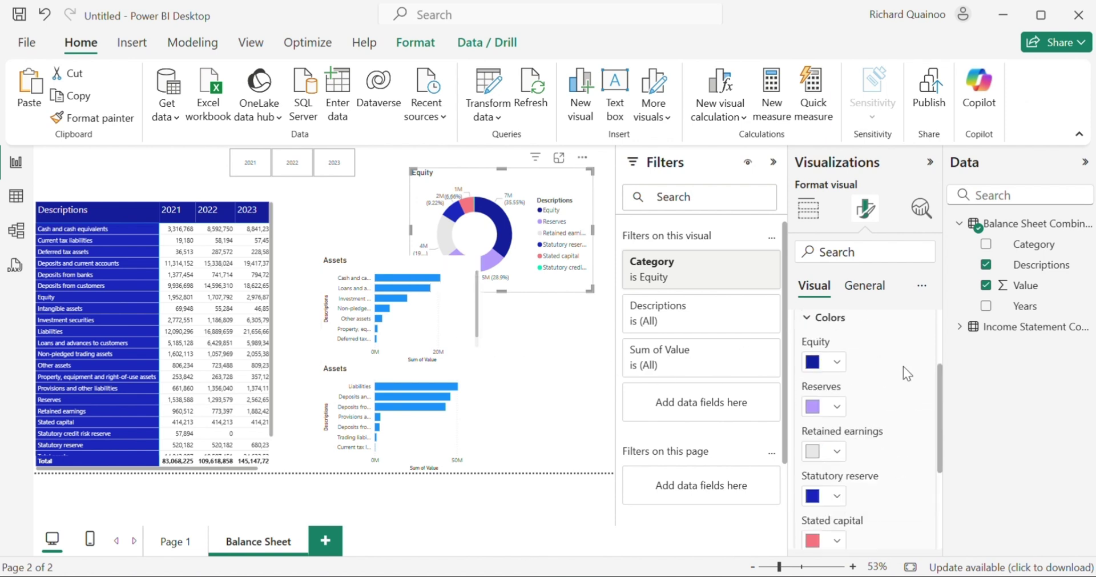
{"action": "left_click", "coordinate": [814, 403]}
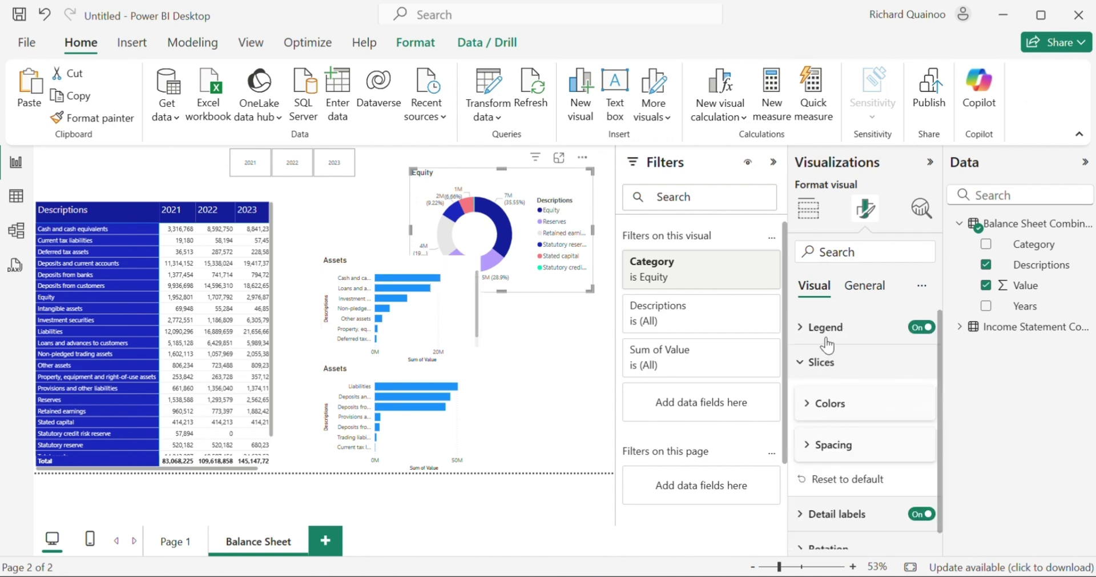
- Set the Equity donut's detail label contents to Percent of total
{"action": "left_click", "coordinate": [863, 287]}
{"action": "left_click", "coordinate": [816, 287]}
{"action": "left_click", "coordinate": [805, 363]}
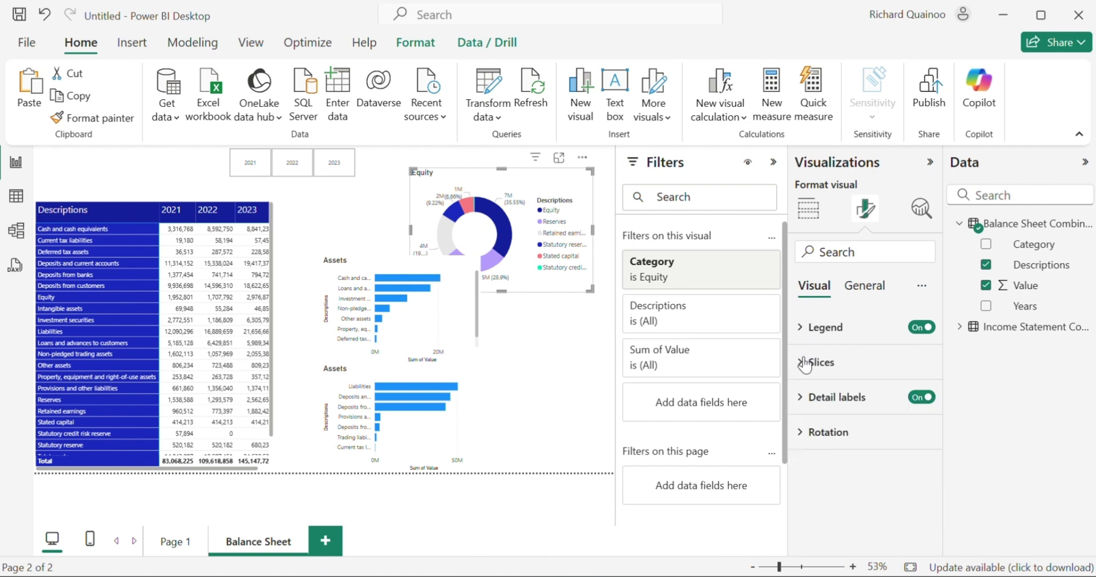
{"action": "left_click", "coordinate": [819, 397]}
{"action": "scroll", "coordinate": [845, 400], "scroll_direction": "down", "scroll_amount": 3}
{"action": "left_click", "coordinate": [856, 421]}
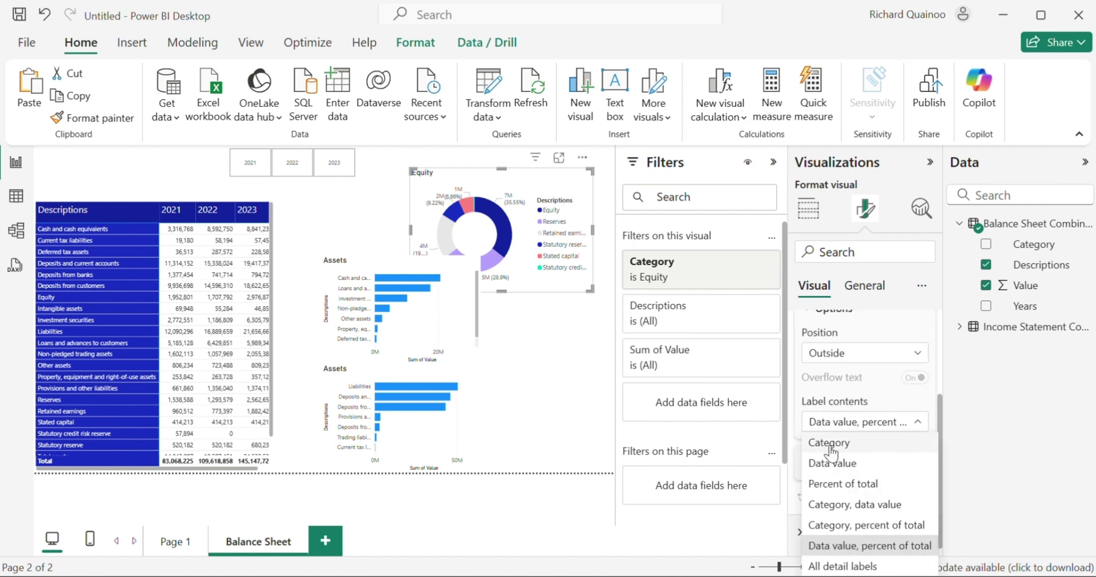
{"action": "left_click", "coordinate": [833, 481]}
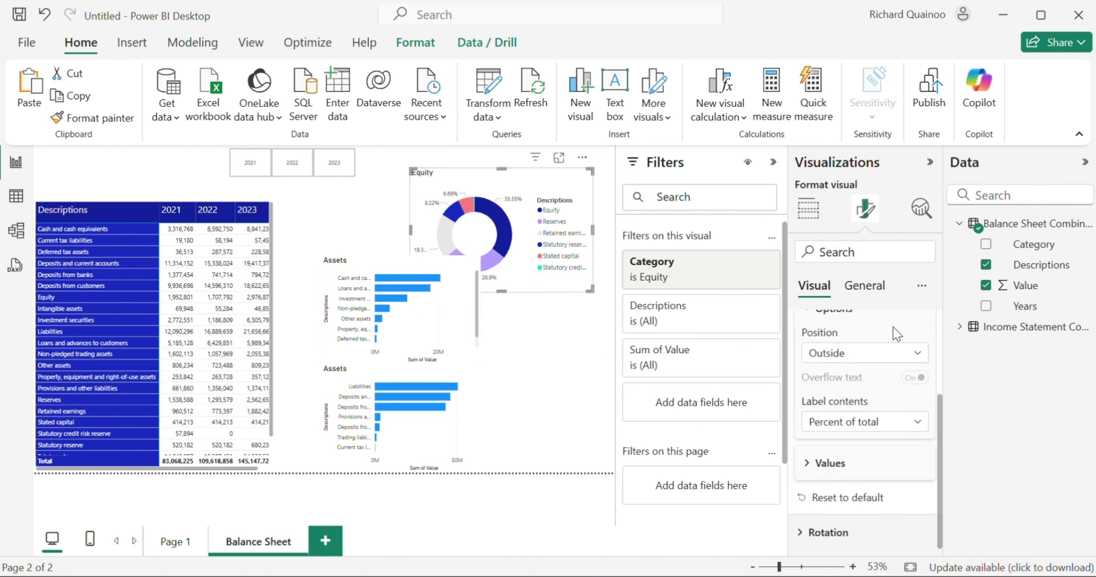
- Turn on the Equity donut's shadow and make the chart wider and shorter from its upper-left corner
{"action": "left_click", "coordinate": [865, 286]}
{"action": "left_click", "coordinate": [832, 389]}
{"action": "left_click", "coordinate": [915, 443]}
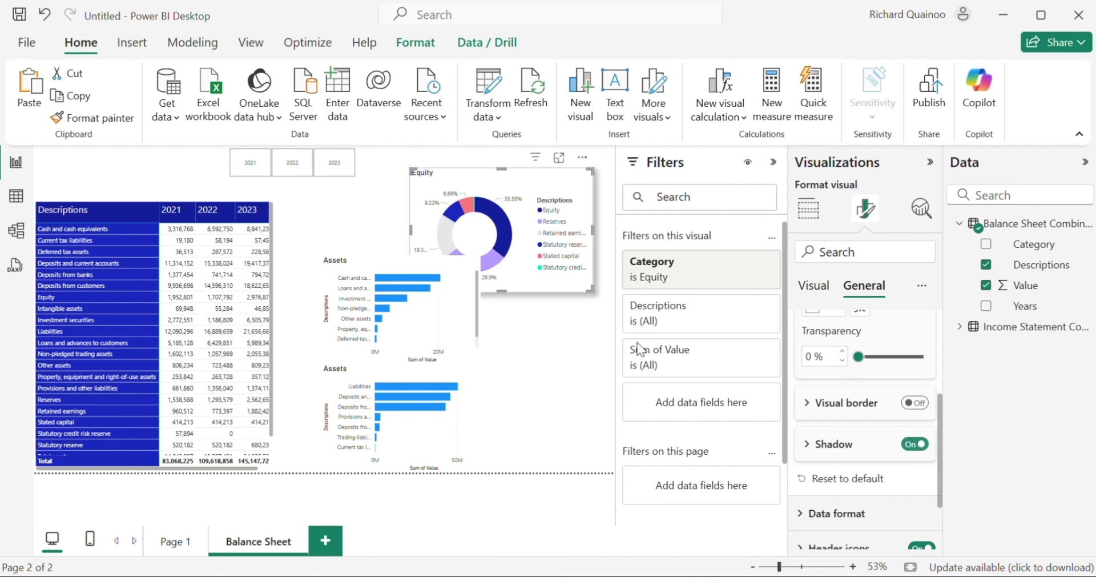
{"action": "left_click_drag", "start_coordinate": [407, 170], "coordinate": [372, 197]}
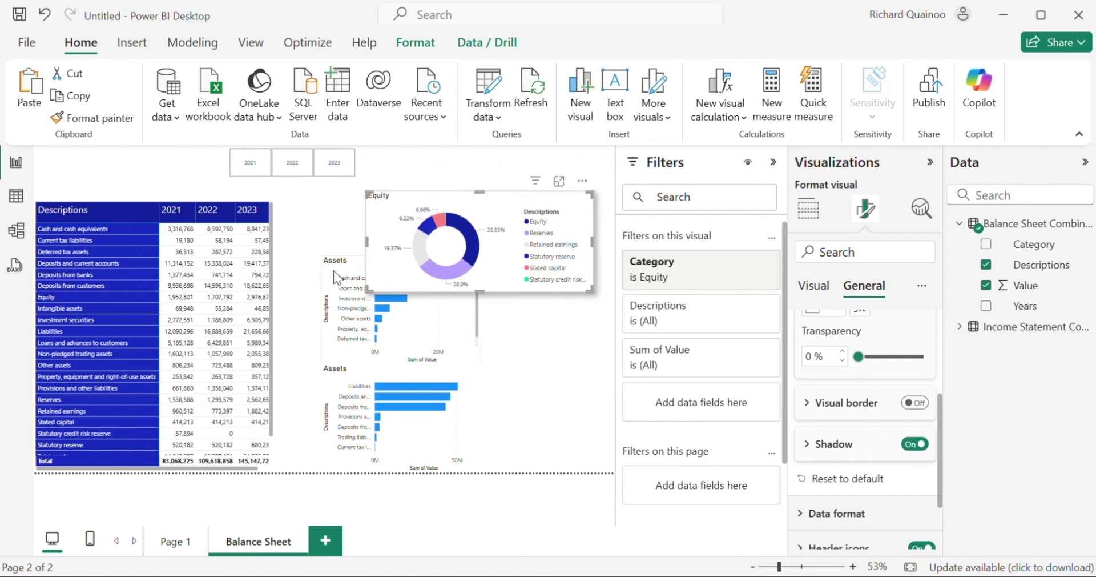
- Select both bar charts together and set the colour of their bars to dark blue
{"action": "left_click", "coordinate": [336, 291]}
{"action": "left_click", "coordinate": [330, 386], "text": "ctrl"}
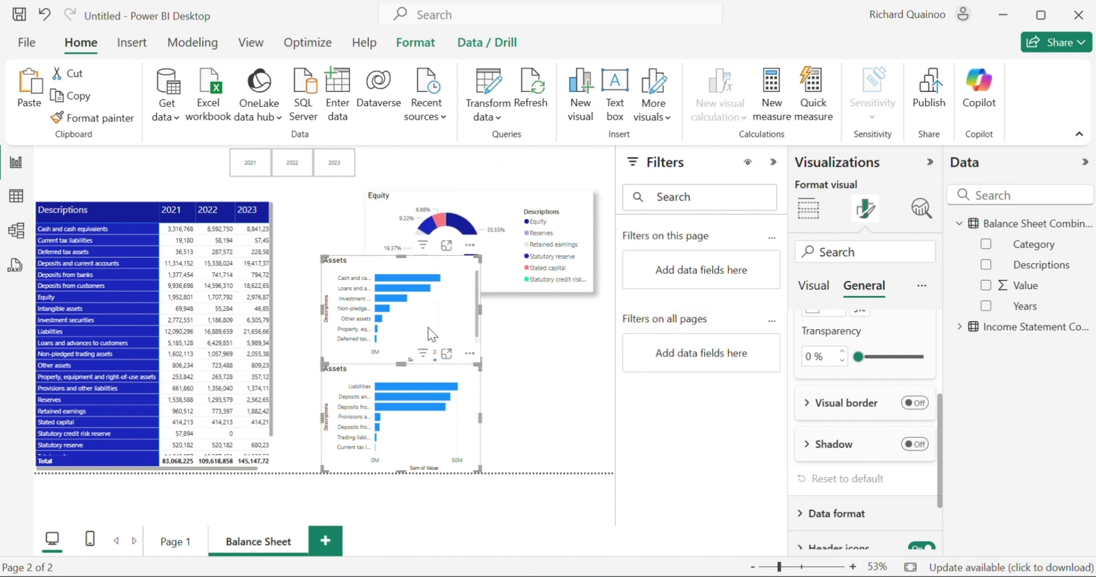
{"action": "left_click", "coordinate": [815, 287]}
{"action": "left_click", "coordinate": [847, 296]}
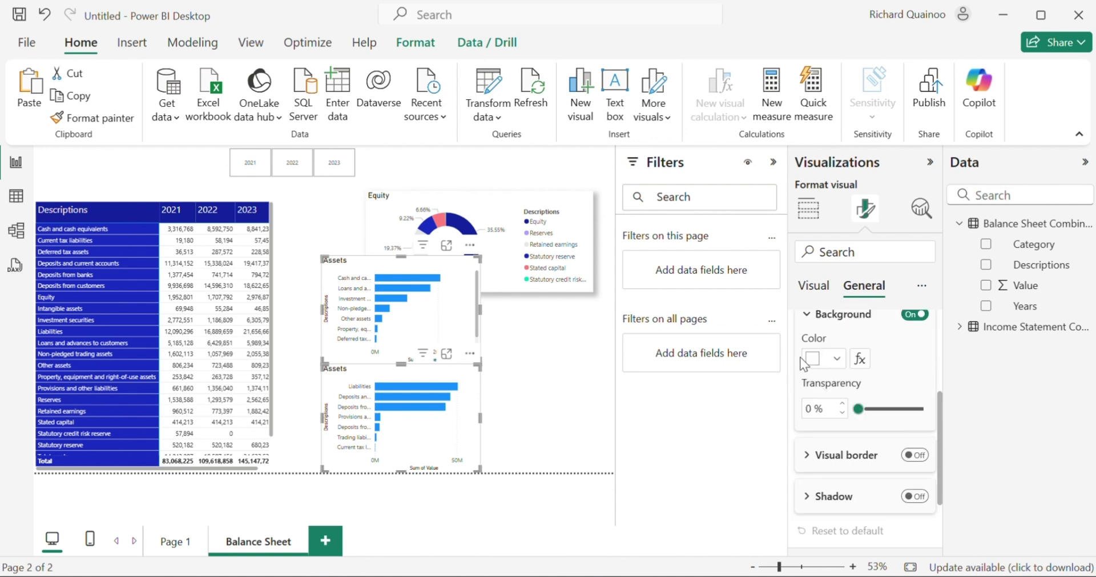
{"action": "scroll", "coordinate": [813, 404], "scroll_direction": "down", "scroll_amount": 3}
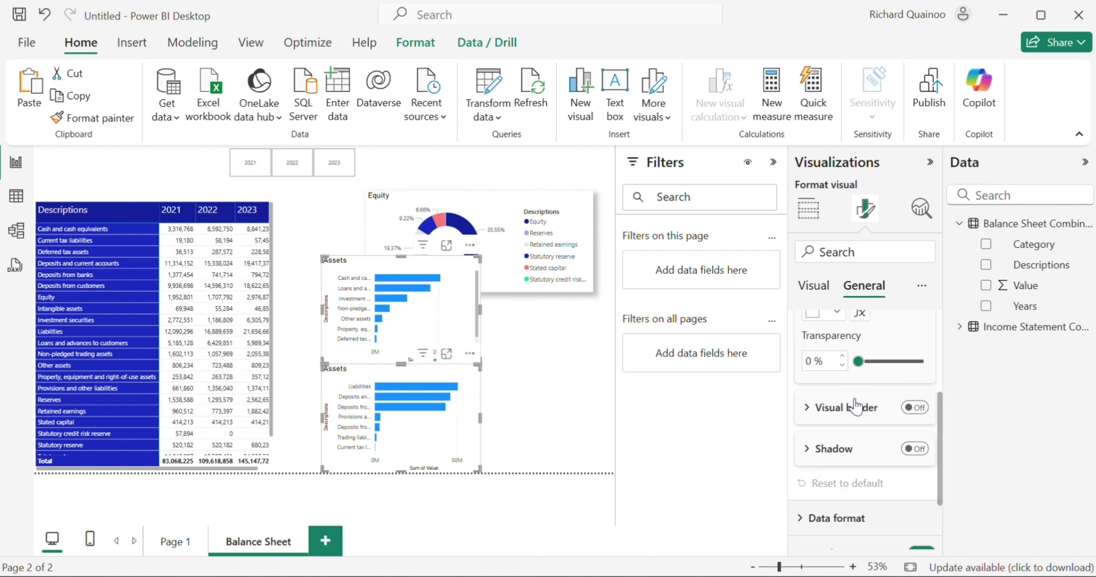
{"action": "scroll", "coordinate": [845, 379], "scroll_direction": "up", "scroll_amount": 2}
{"action": "left_click", "coordinate": [815, 365]}
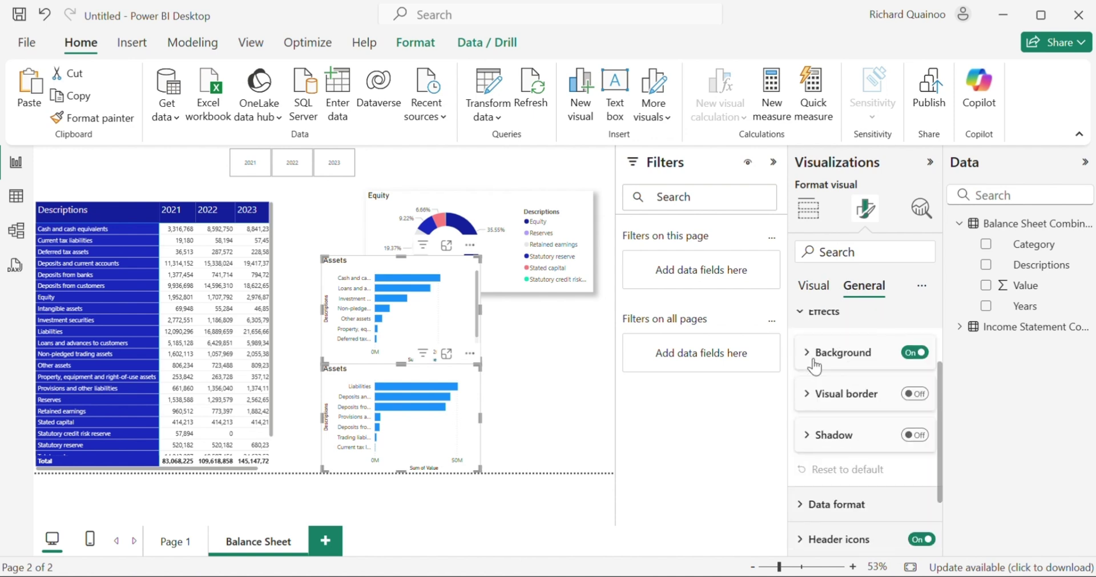
{"action": "scroll", "coordinate": [808, 394], "scroll_direction": "up", "scroll_amount": 3}
{"action": "left_click", "coordinate": [806, 399]}
{"action": "left_click", "coordinate": [813, 287]}
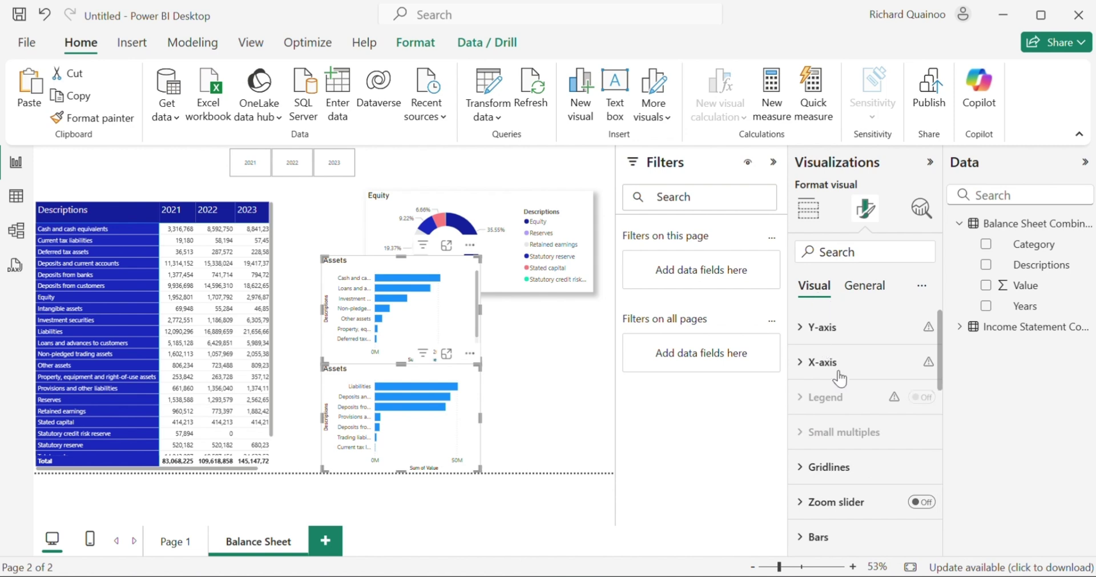
{"action": "scroll", "coordinate": [817, 411], "scroll_direction": "down", "scroll_amount": 3}
{"action": "left_click", "coordinate": [814, 366]}
{"action": "scroll", "coordinate": [856, 456], "scroll_direction": "down", "scroll_amount": 1}
{"action": "left_click", "coordinate": [835, 451]}
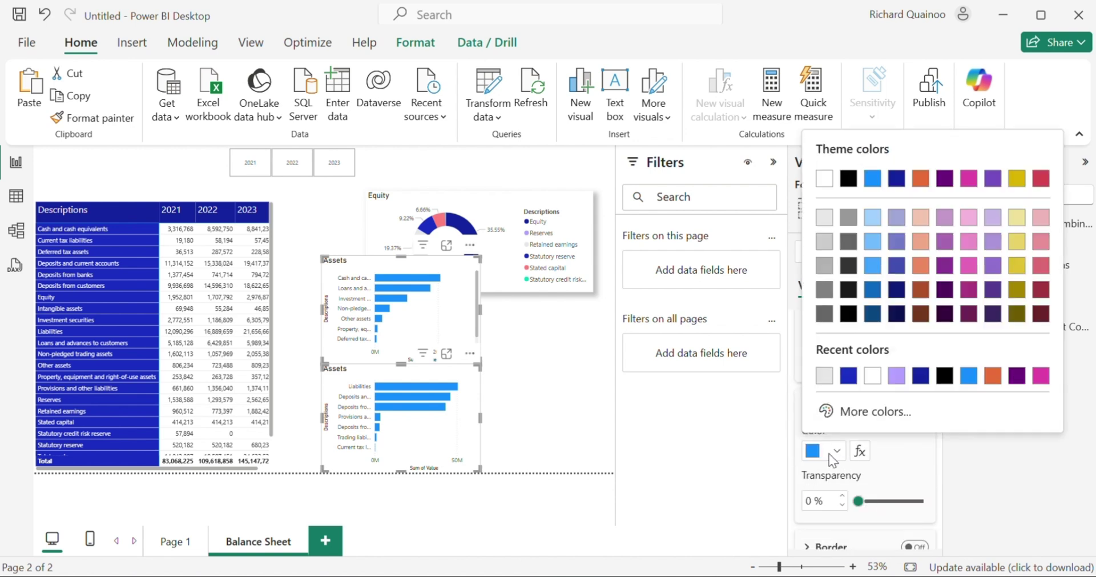
{"action": "left_click", "coordinate": [917, 377]}
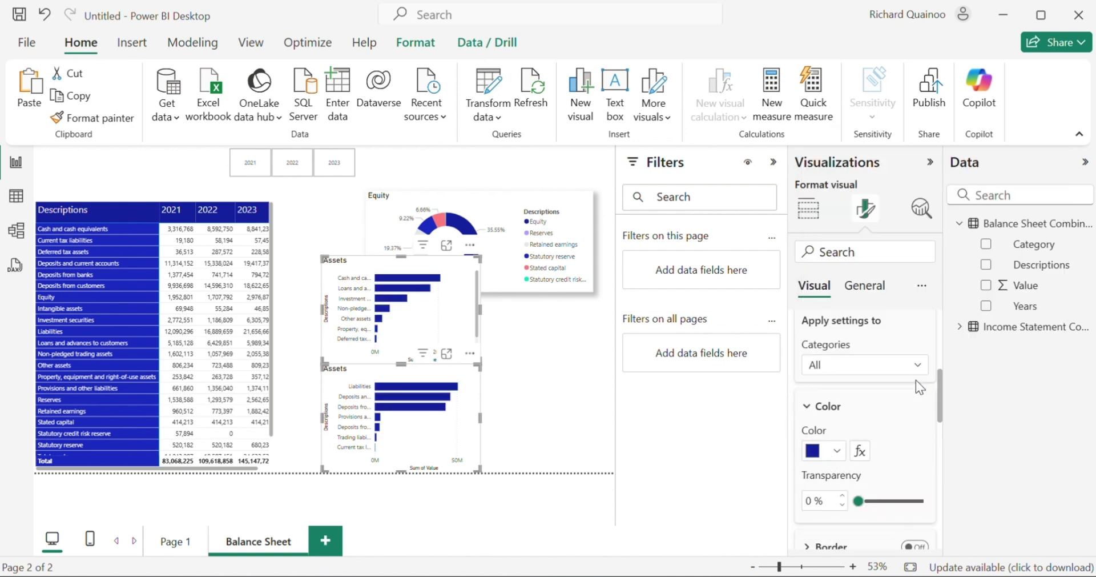
{"action": "left_click", "coordinate": [807, 409]}
- Turn off the vertical gridlines on both bar charts
{"action": "scroll", "coordinate": [807, 409], "scroll_direction": "up", "scroll_amount": 5}
{"action": "left_click", "coordinate": [816, 434]}
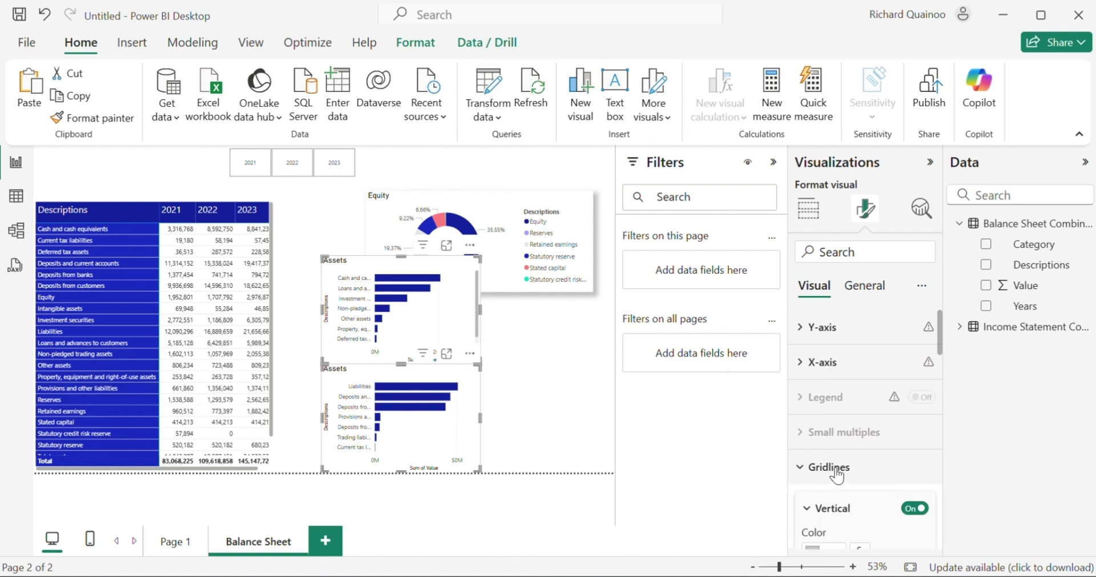
{"action": "scroll", "coordinate": [816, 433], "scroll_direction": "down", "scroll_amount": 3}
{"action": "left_click", "coordinate": [913, 336]}
{"action": "scroll", "coordinate": [883, 372], "scroll_direction": "up", "scroll_amount": 3}
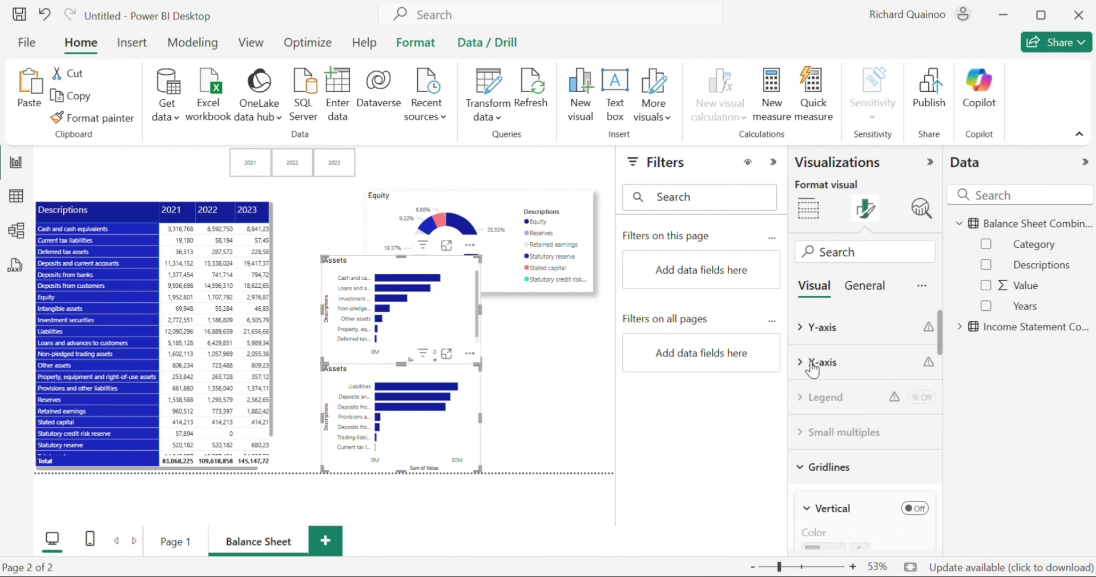
- Turn off the Y-axis title on both bar charts, keeping the axis values on
{"action": "left_click", "coordinate": [813, 365]}
{"action": "left_click", "coordinate": [914, 368]}
{"action": "scroll", "coordinate": [904, 399], "scroll_direction": "down", "scroll_amount": 2}
{"action": "scroll", "coordinate": [904, 399], "scroll_direction": "up", "scroll_amount": 2}
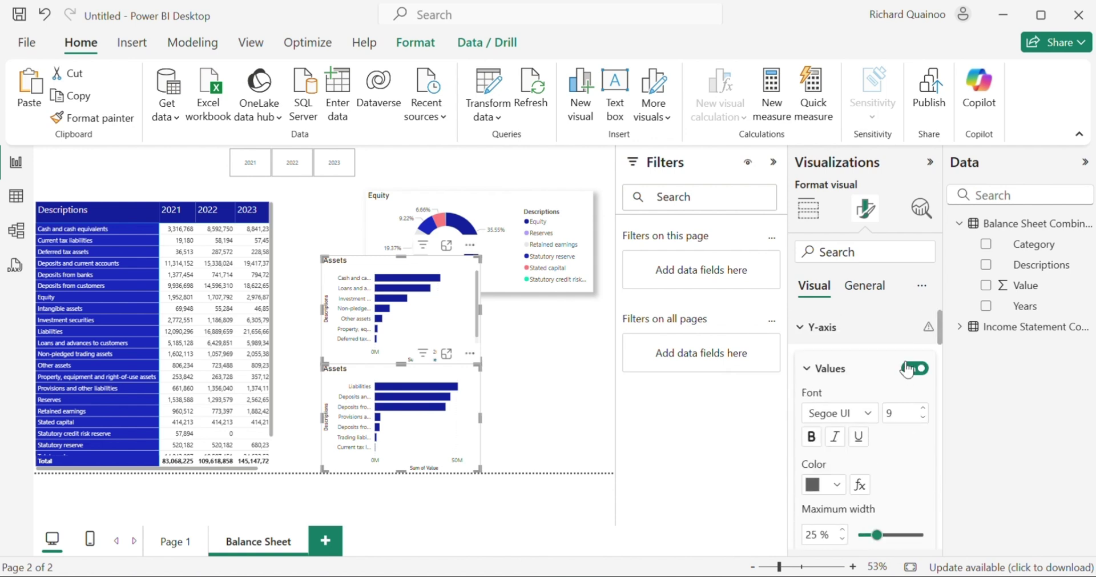
{"action": "left_click", "coordinate": [912, 370]}
{"action": "left_click", "coordinate": [912, 369]}
{"action": "scroll", "coordinate": [888, 393], "scroll_direction": "down", "scroll_amount": 3}
{"action": "left_click", "coordinate": [914, 457]}
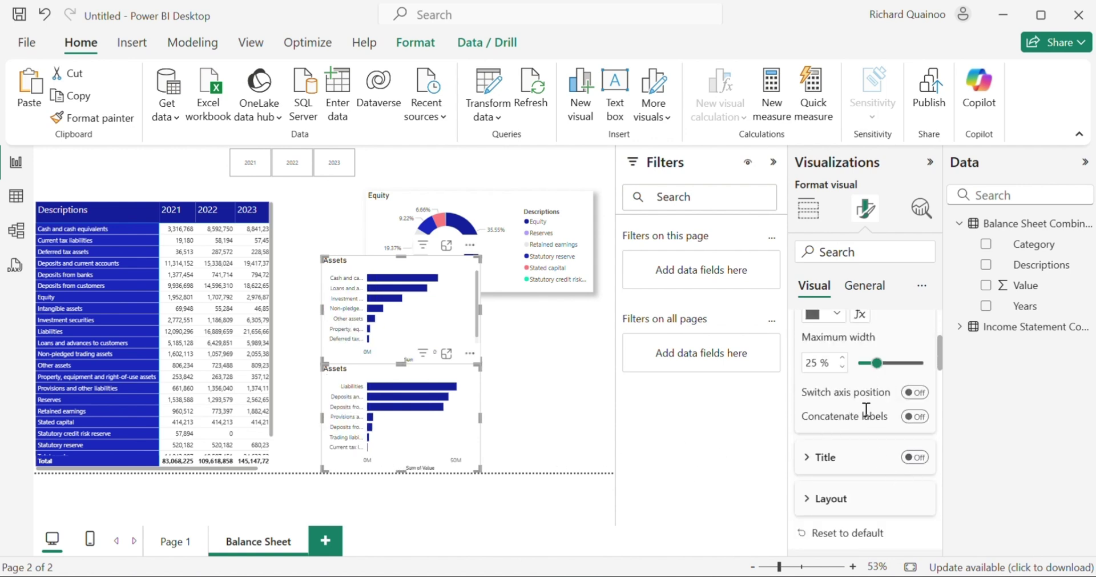
- Turn off the X-axis title on both bar charts
{"action": "scroll", "coordinate": [873, 376], "scroll_direction": "up", "scroll_amount": 3}
{"action": "left_click", "coordinate": [808, 336]}
{"action": "left_click", "coordinate": [808, 362]}
{"action": "scroll", "coordinate": [843, 398], "scroll_direction": "down", "scroll_amount": 3}
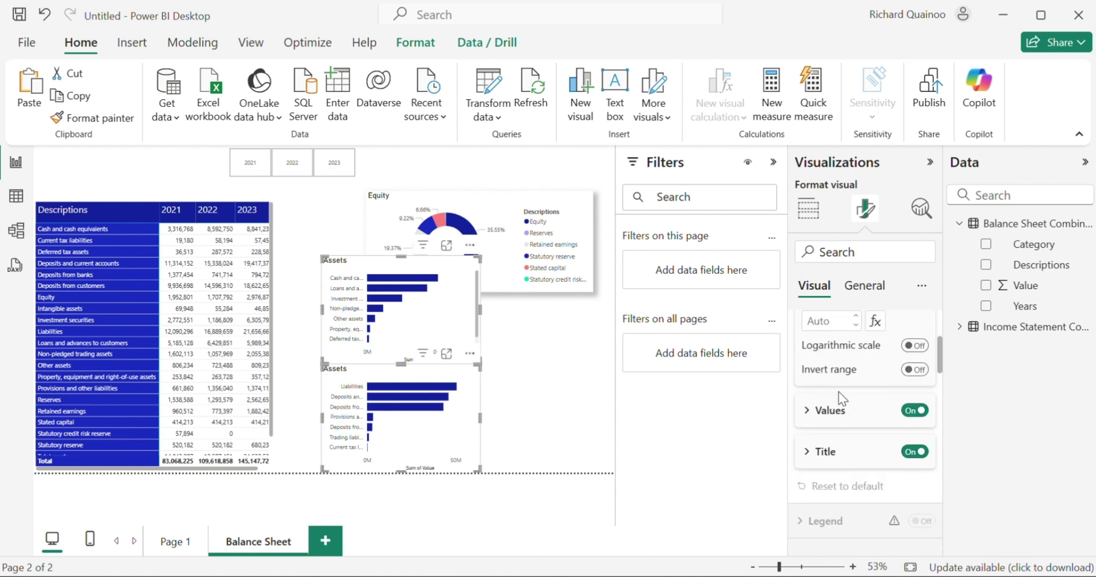
{"action": "left_click", "coordinate": [910, 452]}
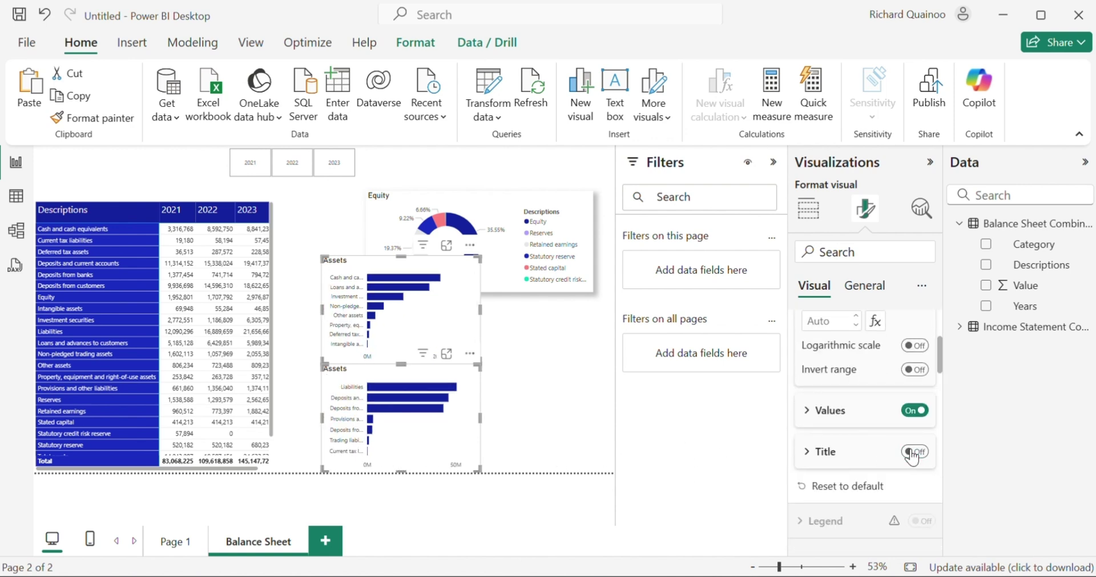
- Turn on the shadow effect for both bar charts
{"action": "left_click", "coordinate": [865, 291]}
{"action": "left_click", "coordinate": [835, 393]}
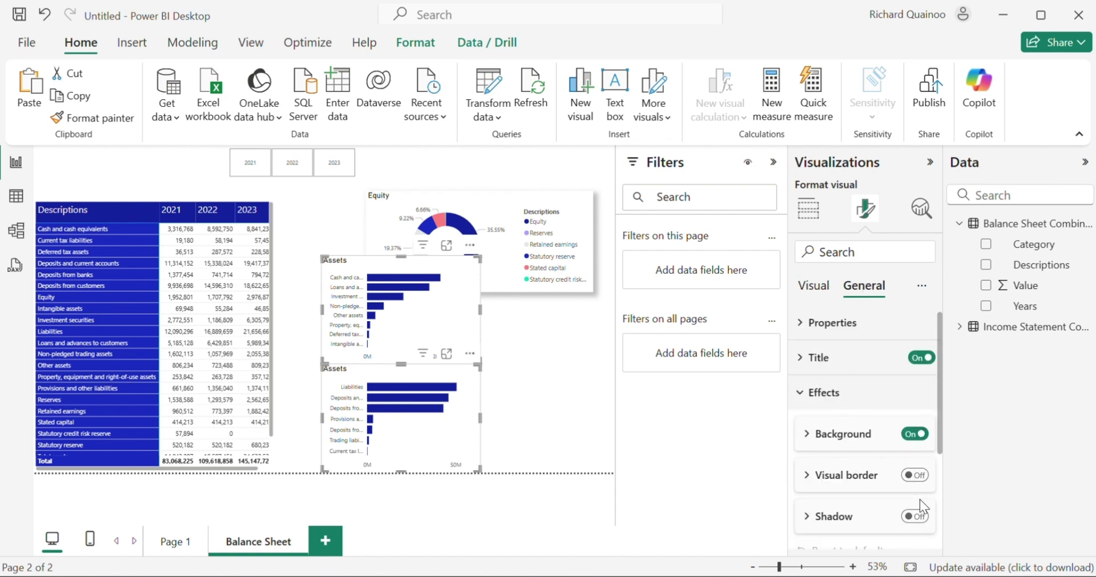
{"action": "left_click", "coordinate": [917, 517]}
- Shorten the liabilities bar chart and align it below the Equity donut at the donut's width
{"action": "left_click", "coordinate": [465, 376]}
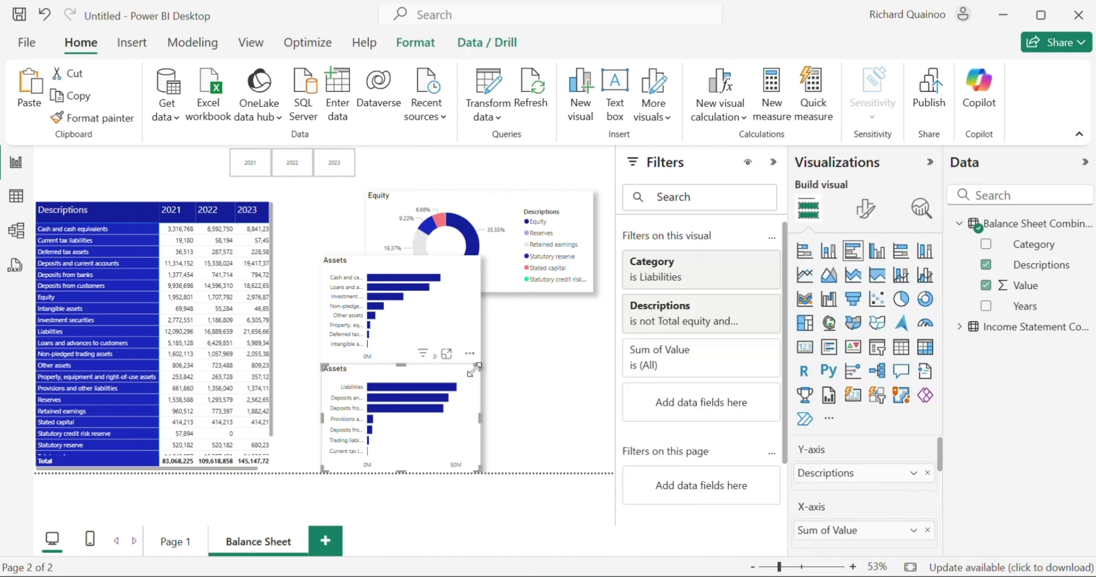
{"action": "left_click_drag", "start_coordinate": [497, 387], "coordinate": [545, 393]}
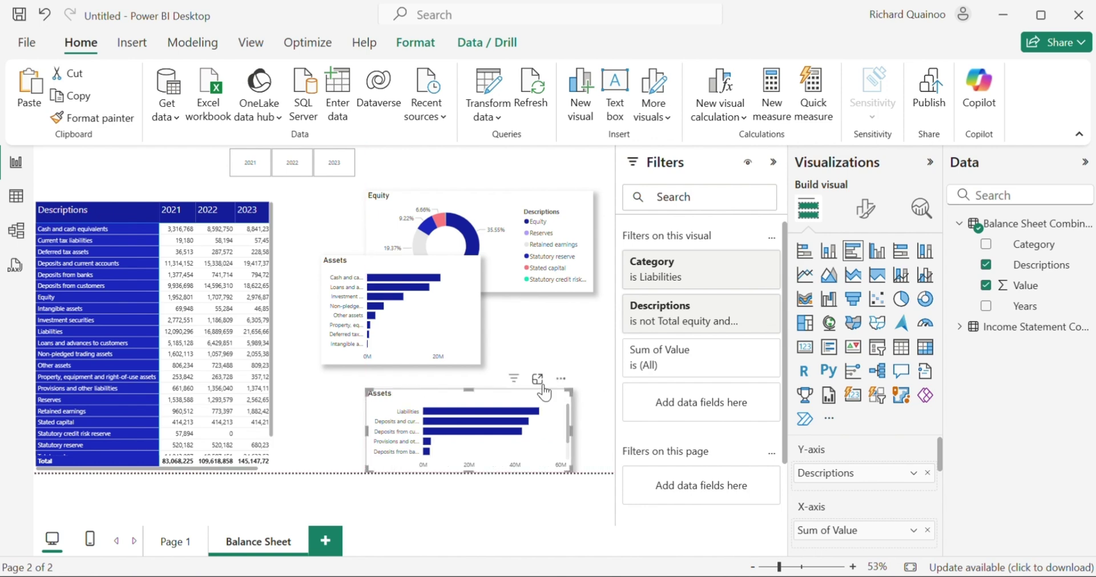
{"action": "left_click_drag", "start_coordinate": [571, 428], "coordinate": [594, 429]}
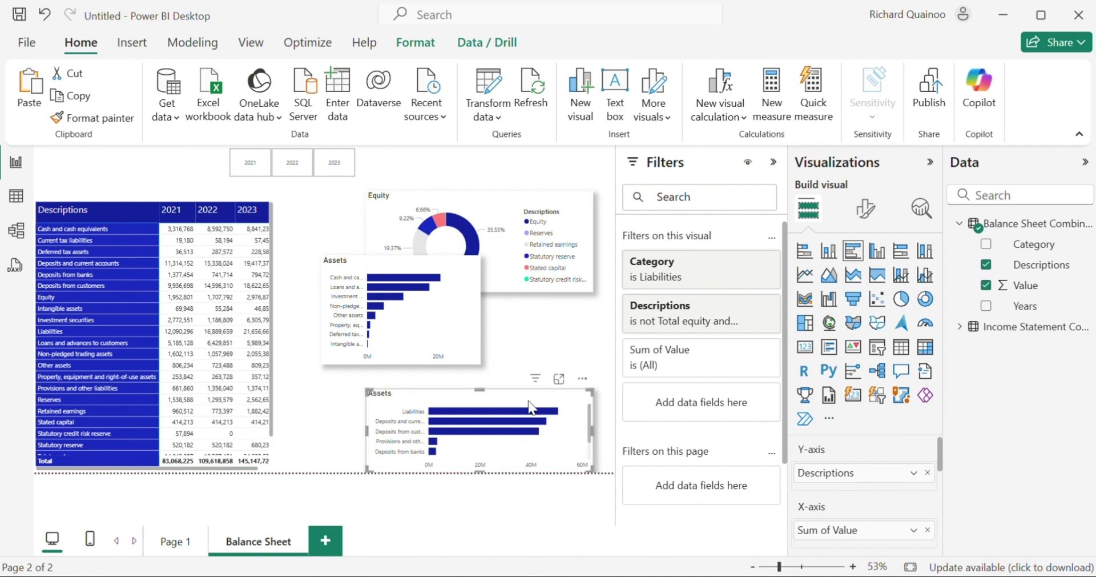
- Fit the Assets bar chart between the donut and the liabilities chart at matching width, shortening the donut to make room
{"action": "left_click", "coordinate": [470, 270]}
{"action": "left_click_drag", "start_coordinate": [474, 279], "coordinate": [594, 344]}
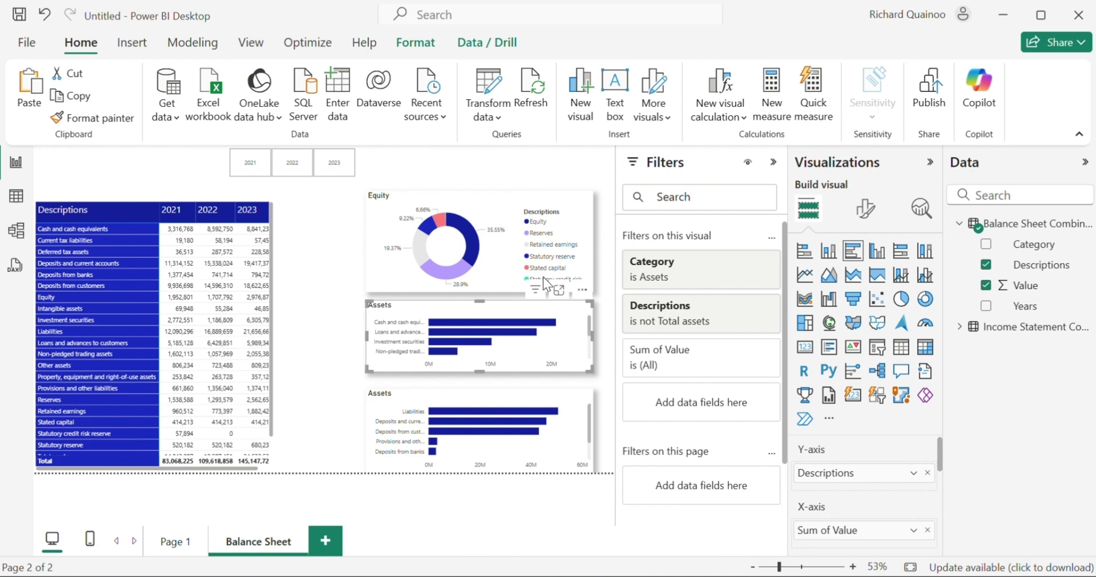
{"action": "left_click", "coordinate": [378, 289]}
{"action": "mouse_move", "coordinate": [369, 294]}
{"action": "left_mouse_down"}
{"action": "mouse_move", "coordinate": [365, 273]}
{"action": "mouse_move", "coordinate": [368, 289]}
{"action": "left_mouse_up"}
{"action": "left_click", "coordinate": [390, 312]}
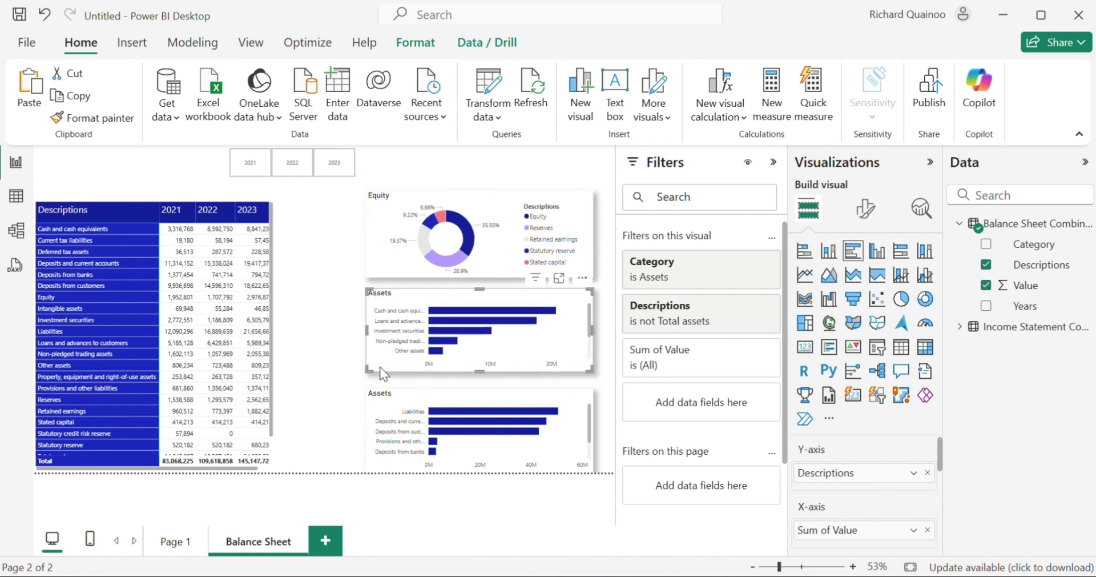
- Move the liabilities bar chart up slightly so it fits inside the page, and shorten the Equity donut from its upper edge
{"action": "left_click", "coordinate": [374, 397]}
{"action": "left_click_drag", "start_coordinate": [391, 416], "coordinate": [393, 410]}
{"action": "left_click", "coordinate": [366, 195]}
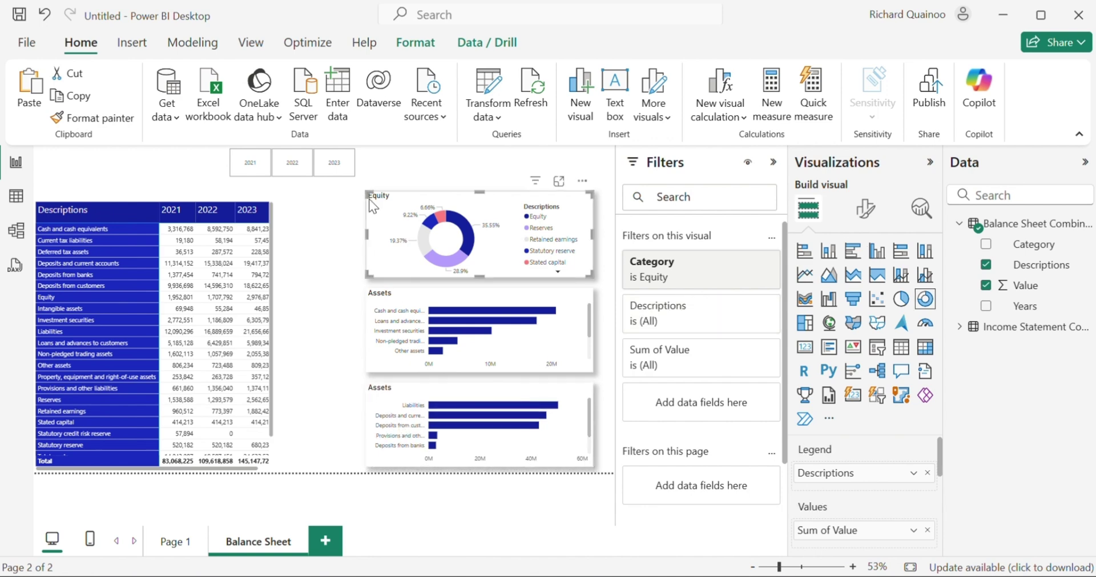
{"action": "left_click_drag", "start_coordinate": [369, 200], "coordinate": [357, 205]}
{"action": "left_click", "coordinate": [292, 208]}
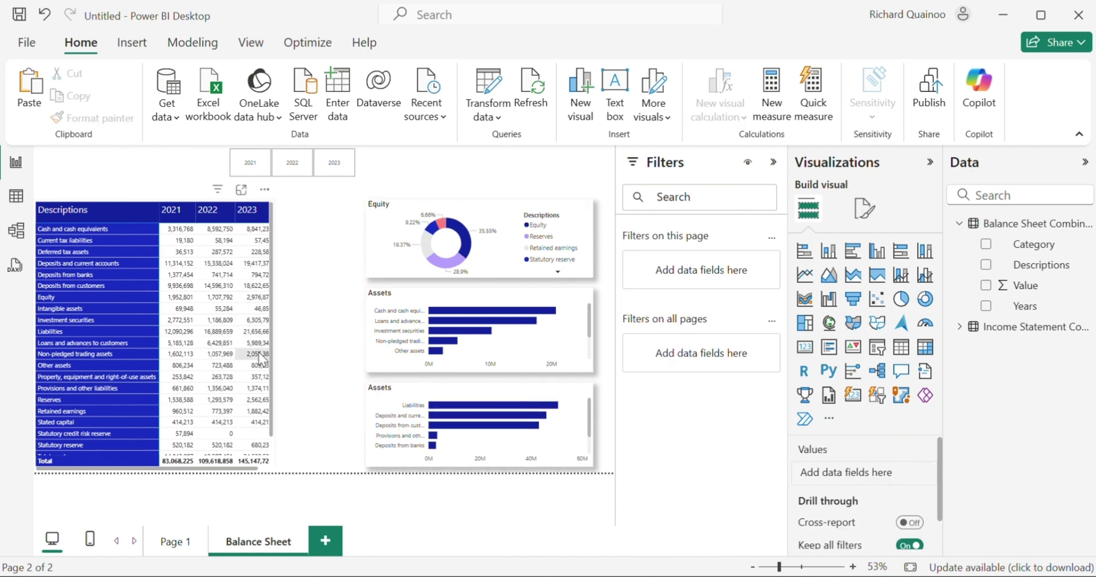
- Move the balance sheet matrix slightly right, away from the page's edge
{"action": "left_click", "coordinate": [272, 469]}
{"action": "left_click_drag", "start_coordinate": [256, 193], "coordinate": [272, 193]}
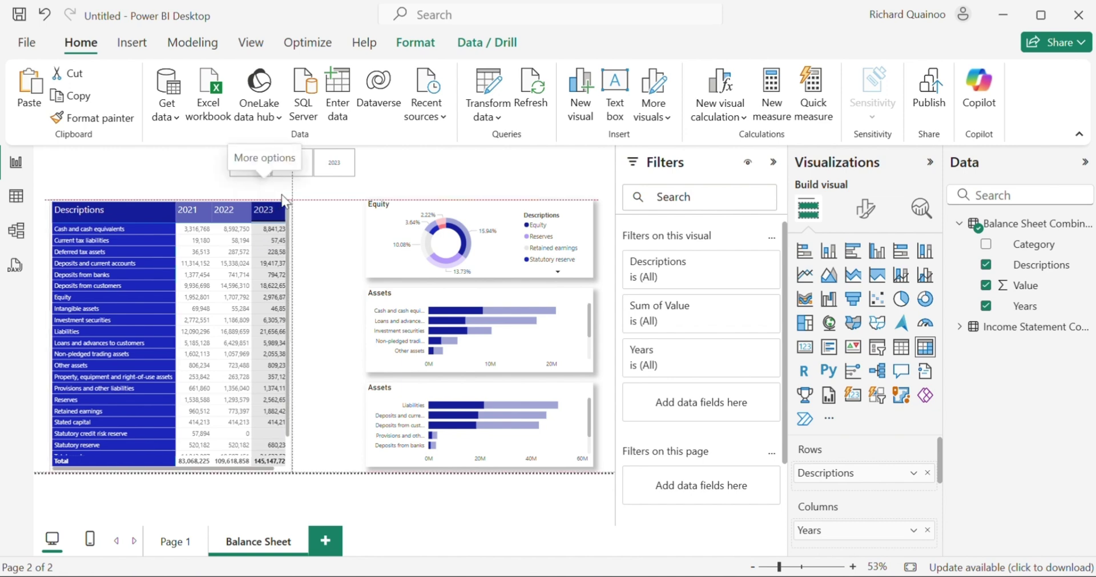
{"action": "left_click", "coordinate": [190, 170]}
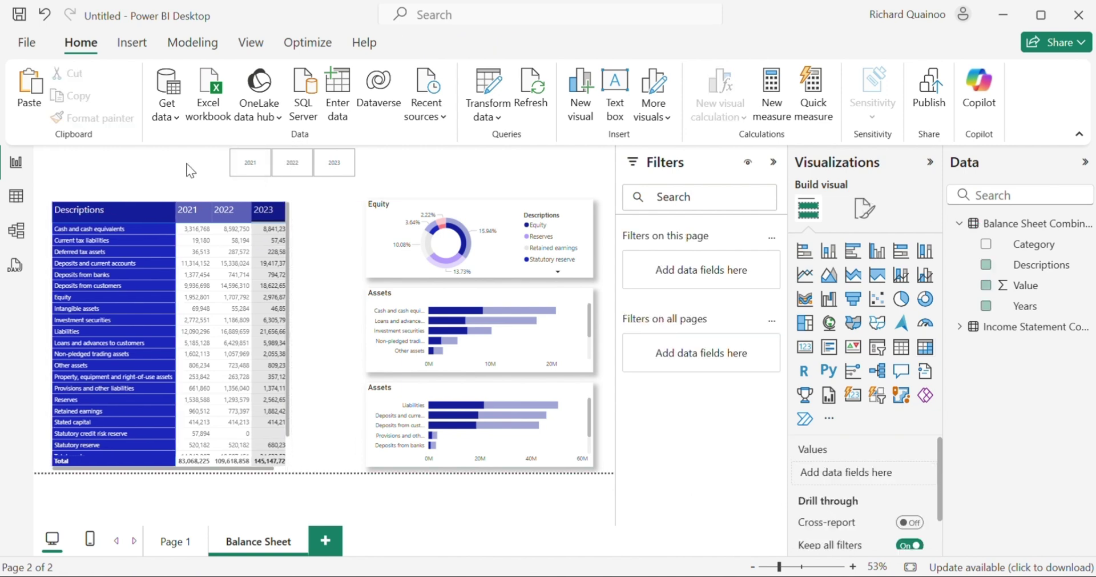
- Set the font color of the year slicer's values to white
{"action": "left_click", "coordinate": [224, 176]}
{"action": "left_click", "coordinate": [865, 208]}
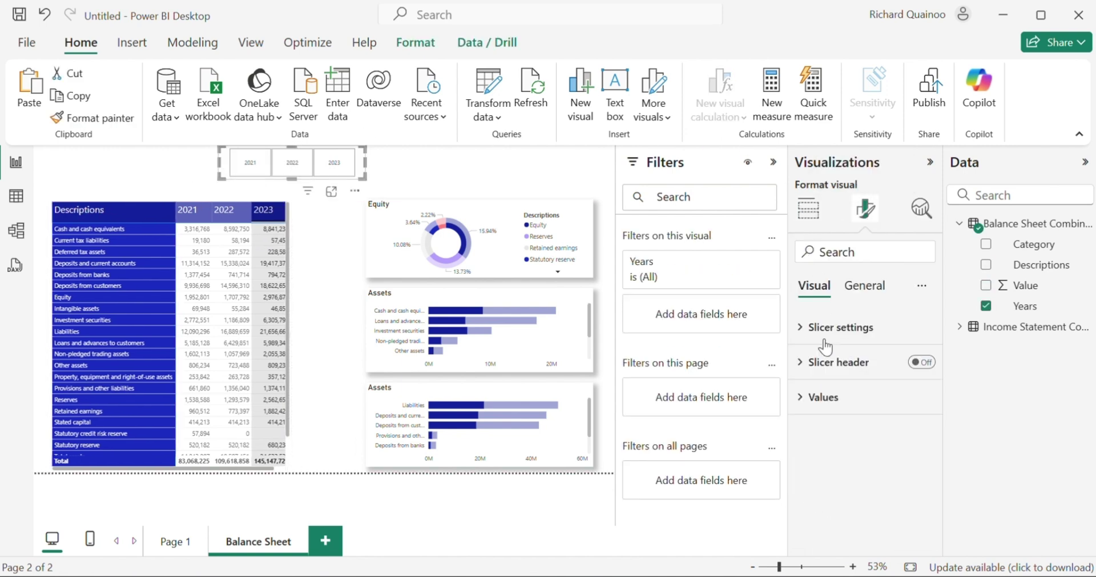
{"action": "left_click", "coordinate": [863, 285]}
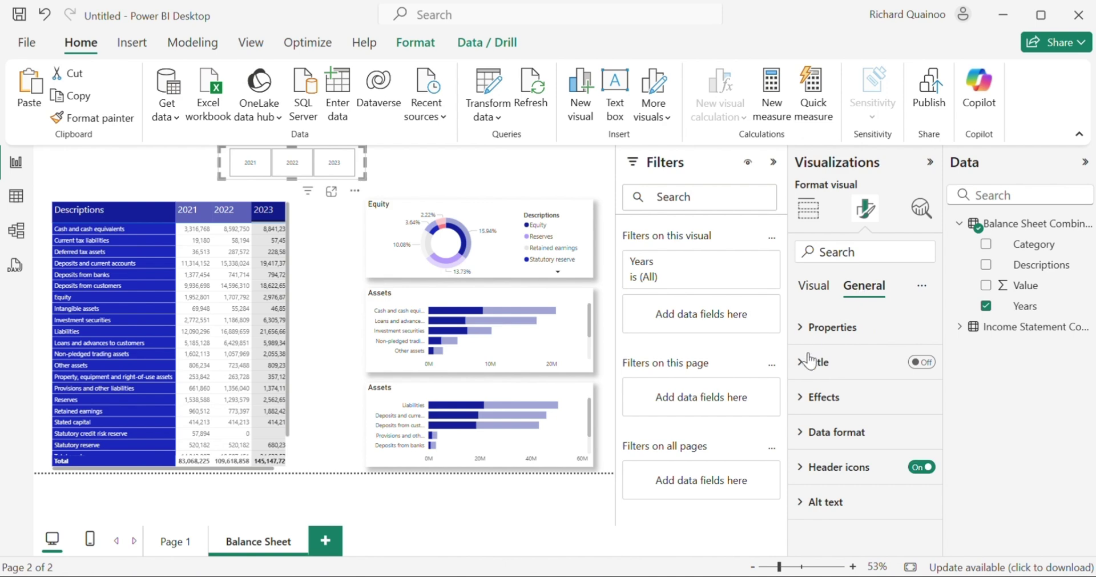
{"action": "left_click", "coordinate": [816, 285]}
{"action": "left_click", "coordinate": [817, 397]}
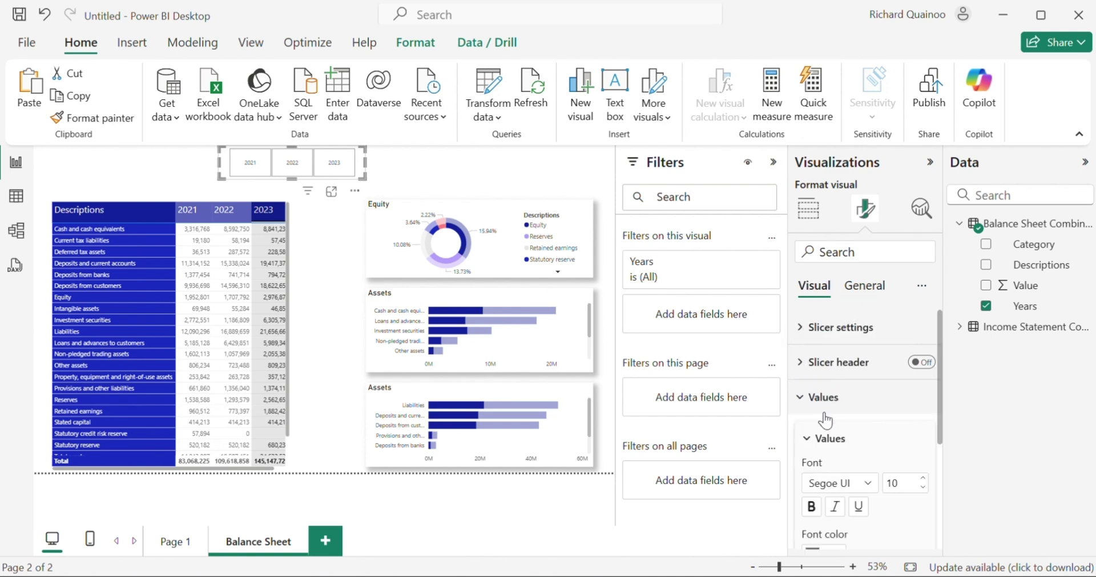
{"action": "left_click", "coordinate": [837, 469]}
{"action": "left_click", "coordinate": [827, 184]}
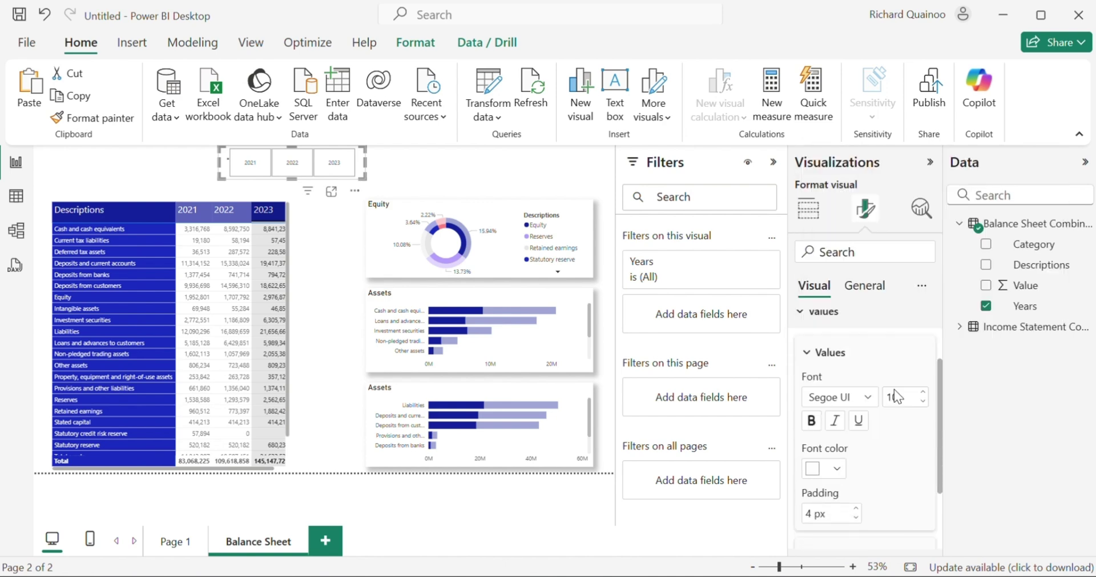
{"action": "left_click", "coordinate": [822, 354]}
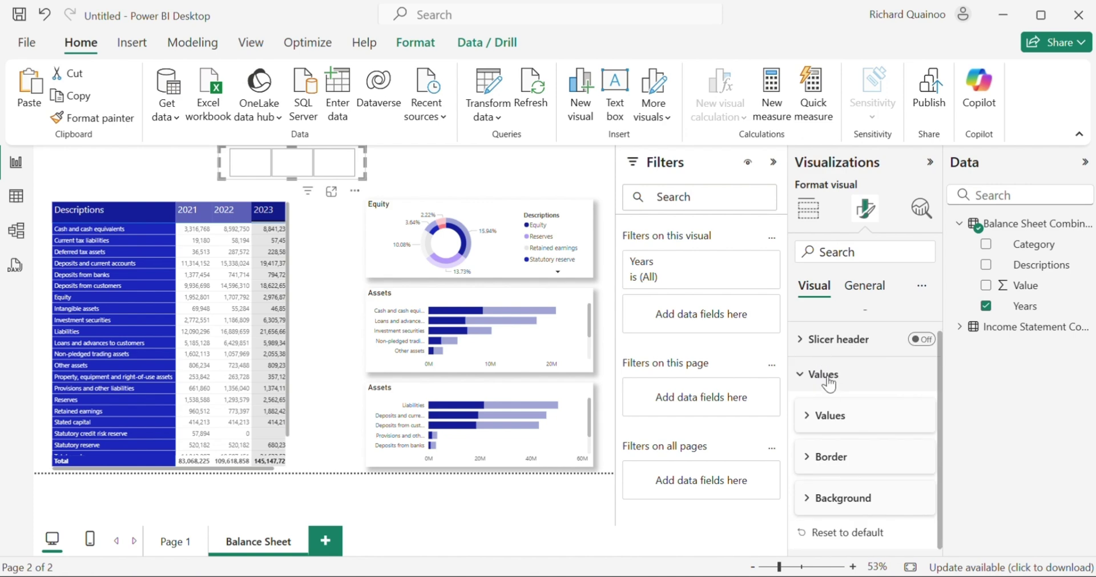
{"action": "left_click", "coordinate": [815, 343]}
{"action": "left_click", "coordinate": [923, 340]}
{"action": "left_click", "coordinate": [918, 341]}
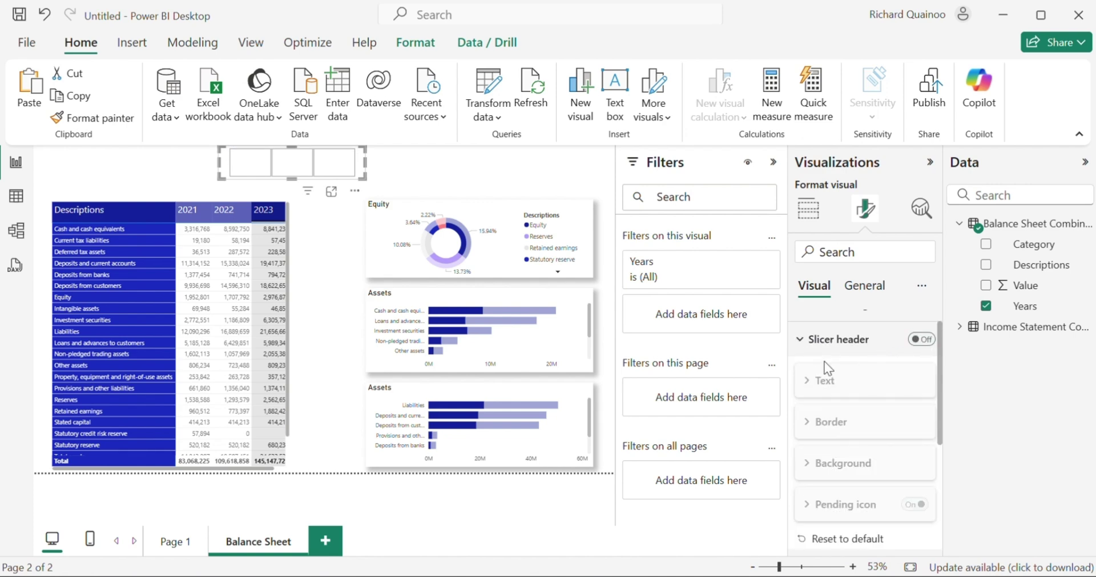
{"action": "left_click", "coordinate": [800, 341]}
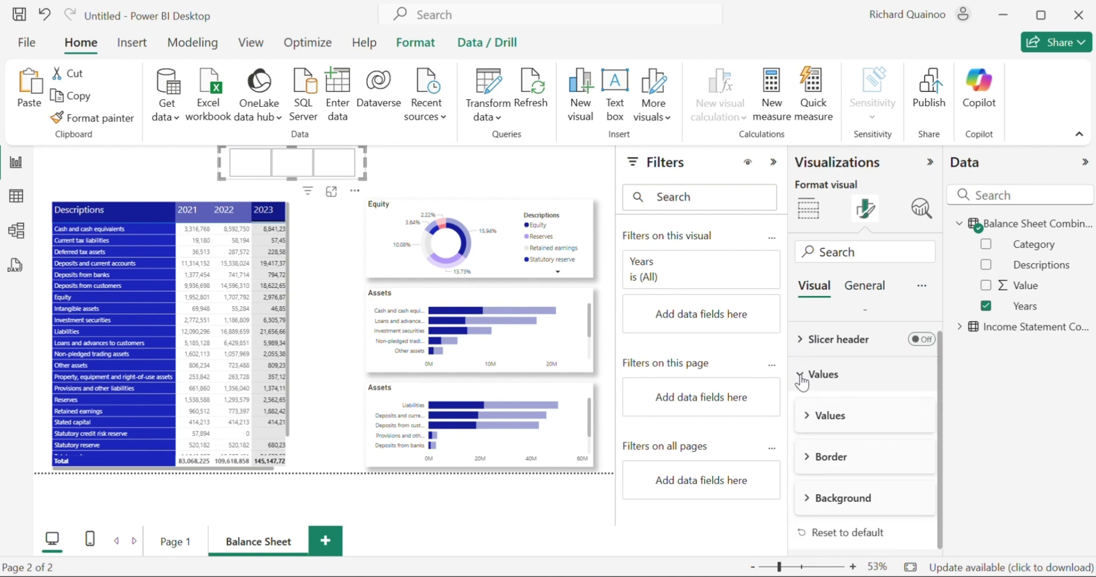
- Set the background color of the year slicer's values to the dark blue used in the report
{"action": "left_click", "coordinate": [813, 497]}
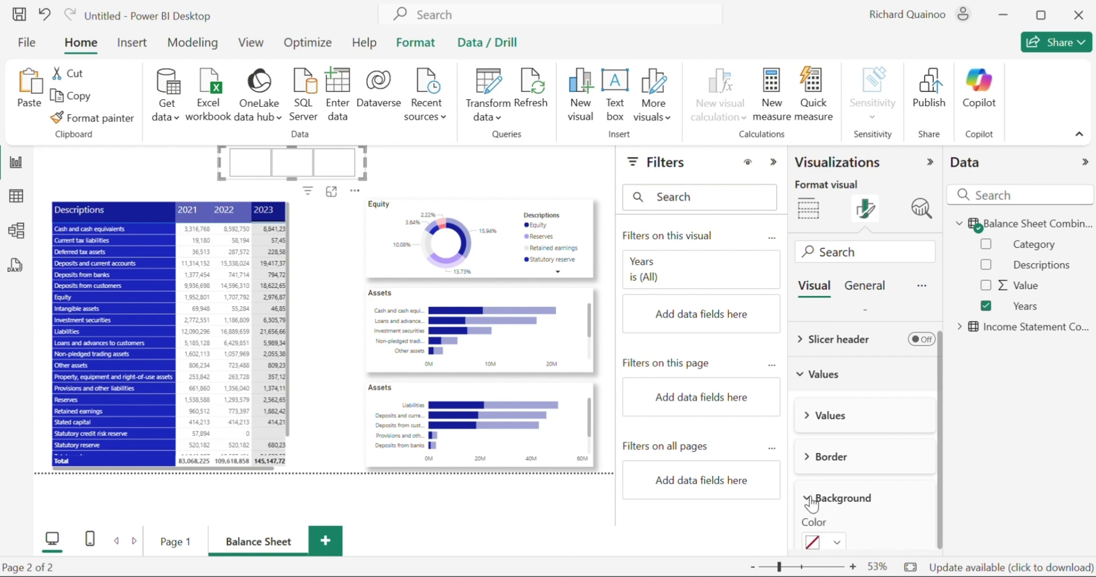
{"action": "scroll", "coordinate": [823, 502], "scroll_direction": "down", "scroll_amount": 2}
{"action": "left_click", "coordinate": [831, 496]}
{"action": "left_click", "coordinate": [850, 424]}
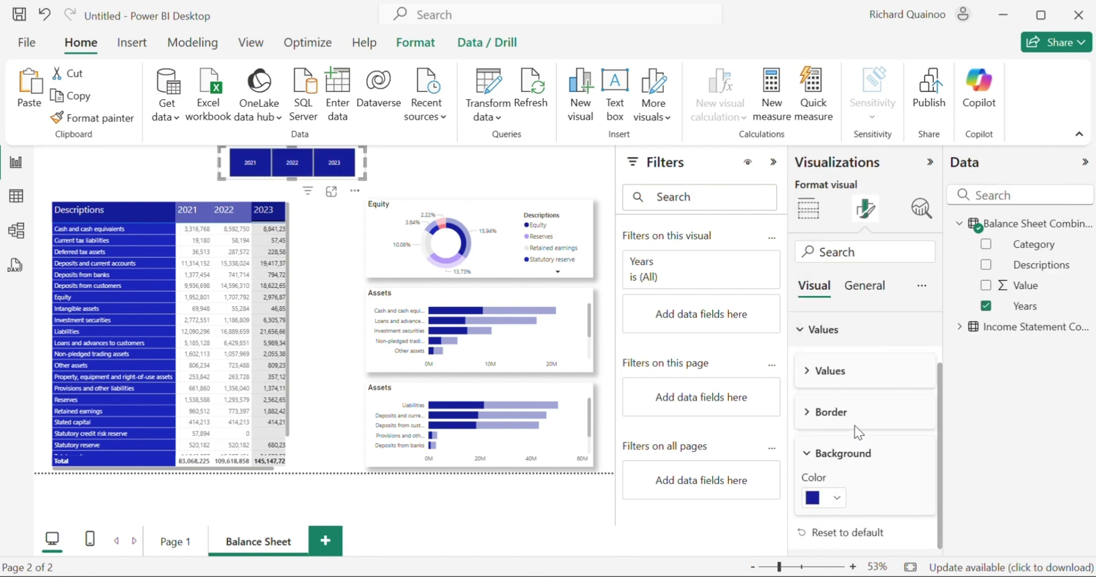
{"action": "left_click", "coordinate": [812, 458]}
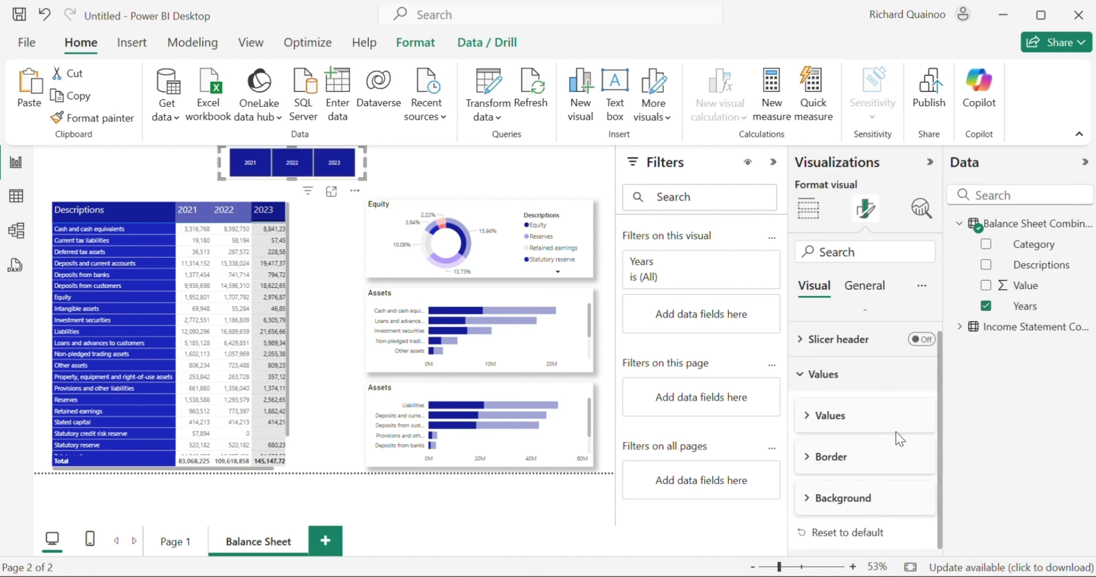
{"action": "left_click", "coordinate": [156, 154]}
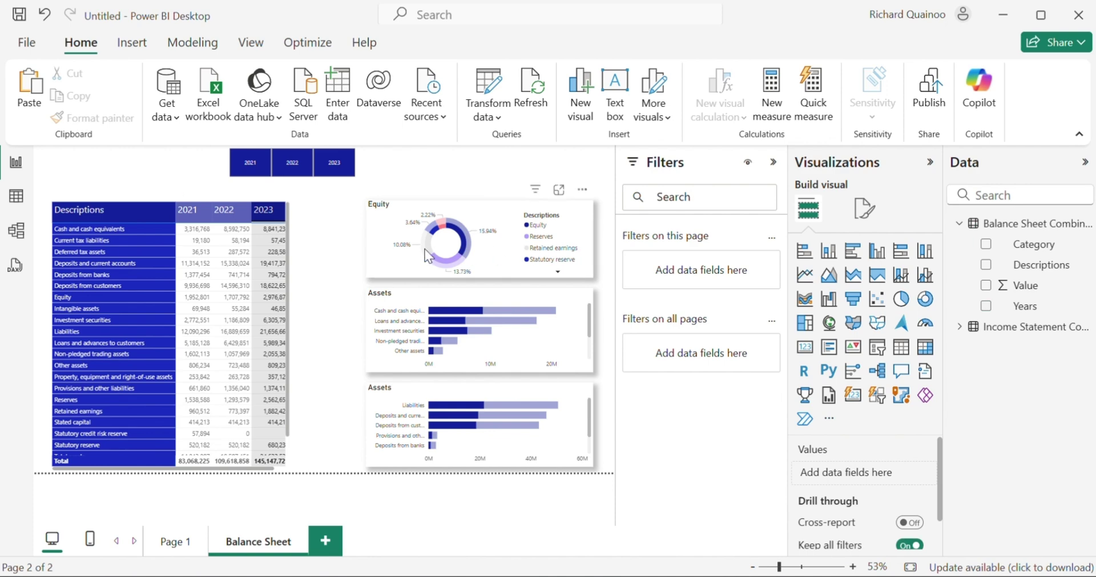
- Add the Stan Bank title image to the page and place it in the upper-left corner
{"action": "left_click", "coordinate": [128, 46]}
{"action": "key", "text": "ctrl+v"}
{"action": "left_click_drag", "start_coordinate": [348, 207], "coordinate": [109, 183]}
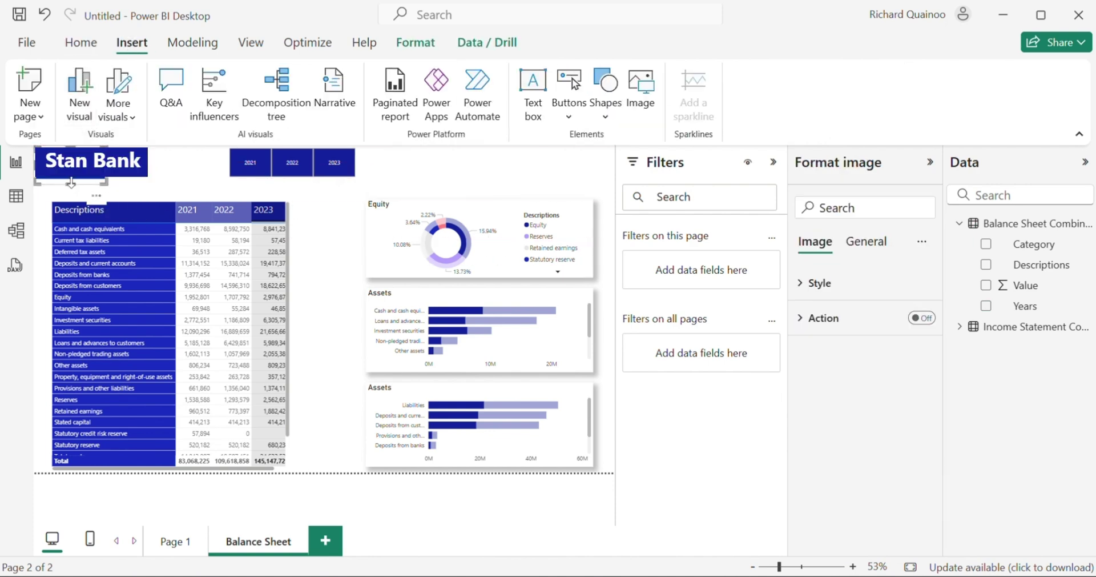
- Insert a rectangle as a header banner across the page width and fill it with the report's dark blue
{"action": "left_click", "coordinate": [605, 94]}
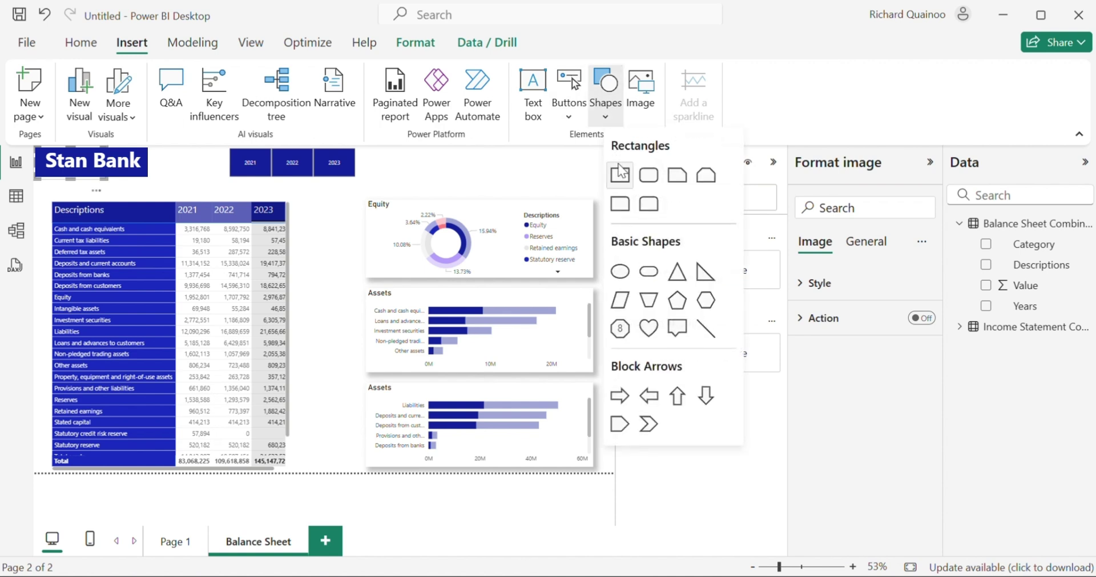
{"action": "left_click", "coordinate": [620, 173]}
{"action": "left_click_drag", "start_coordinate": [318, 201], "coordinate": [570, 185]}
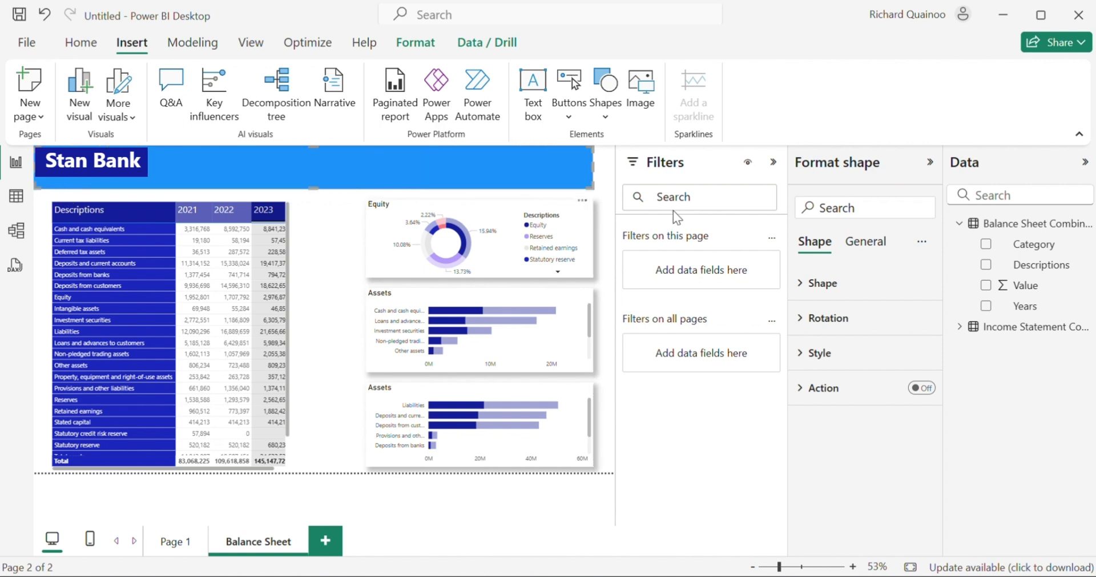
{"action": "left_click", "coordinate": [809, 354]}
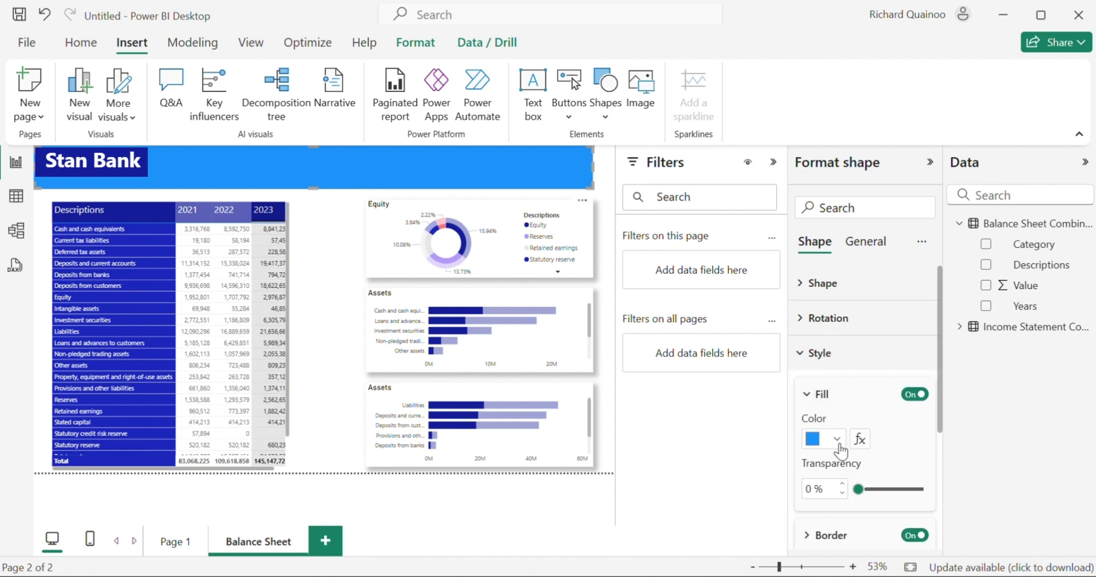
{"action": "left_click", "coordinate": [837, 439]}
{"action": "left_click", "coordinate": [856, 364]}
- Send the banner rectangle to the back, behind the title and the year slicer
{"action": "left_click", "coordinate": [414, 42]}
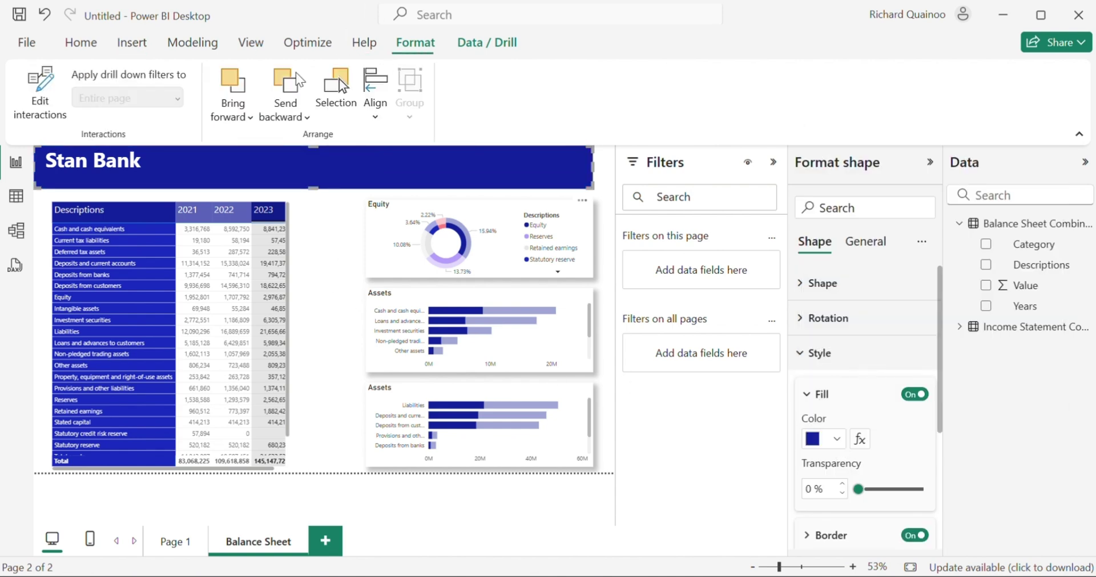
{"action": "left_click", "coordinate": [285, 110]}
{"action": "left_click", "coordinate": [311, 170]}
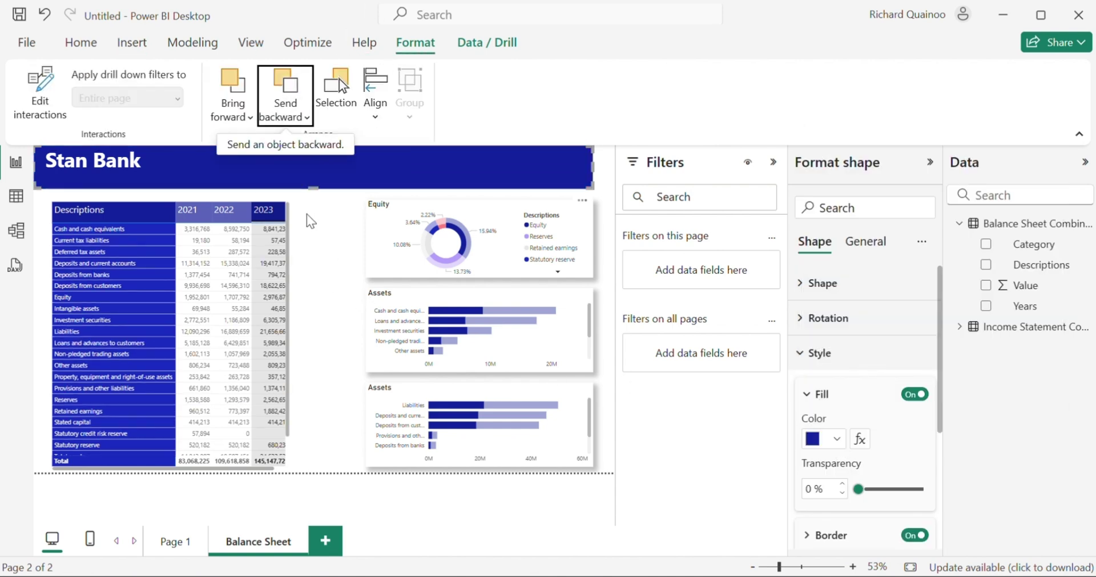
- Turn off the year slicer's background and turn on its shadow effect
{"action": "left_click", "coordinate": [292, 174]}
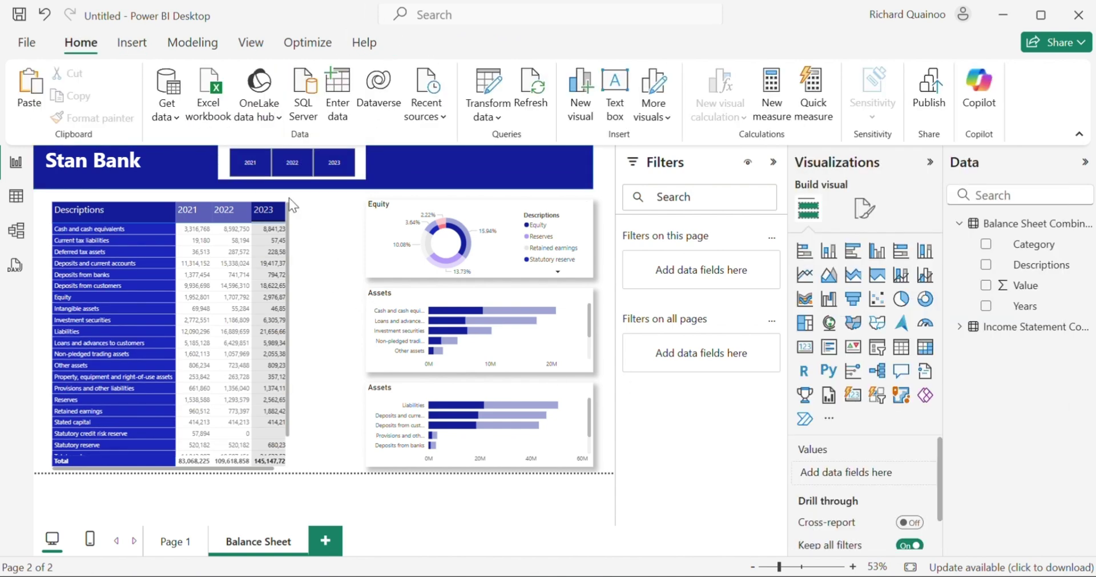
{"action": "left_click", "coordinate": [866, 209]}
{"action": "left_click", "coordinate": [849, 291]}
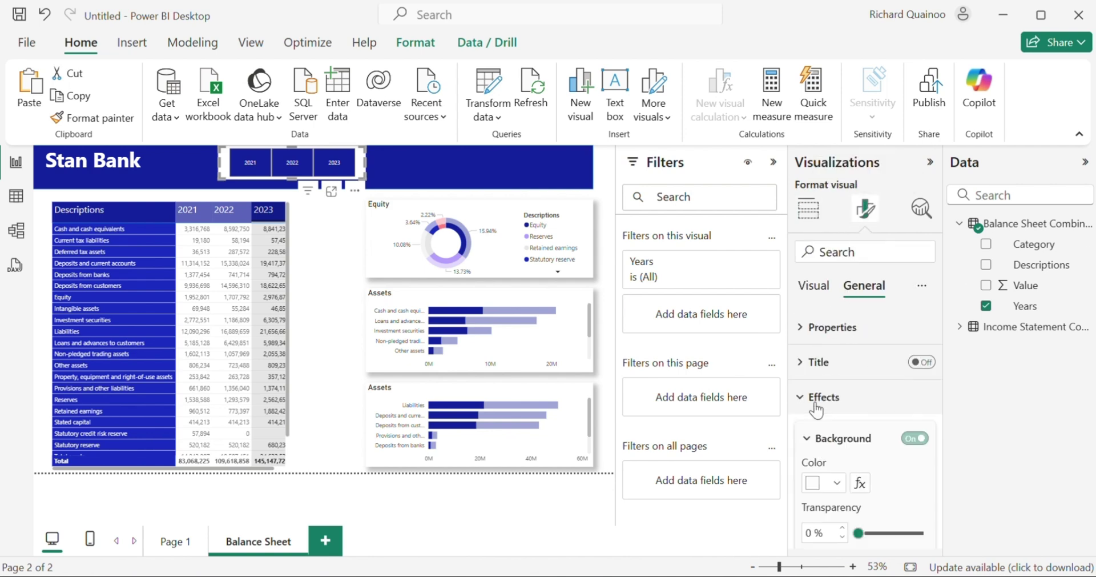
{"action": "left_click", "coordinate": [914, 440]}
{"action": "scroll", "coordinate": [864, 452], "scroll_direction": "down", "scroll_amount": 3}
{"action": "left_click", "coordinate": [914, 449]}
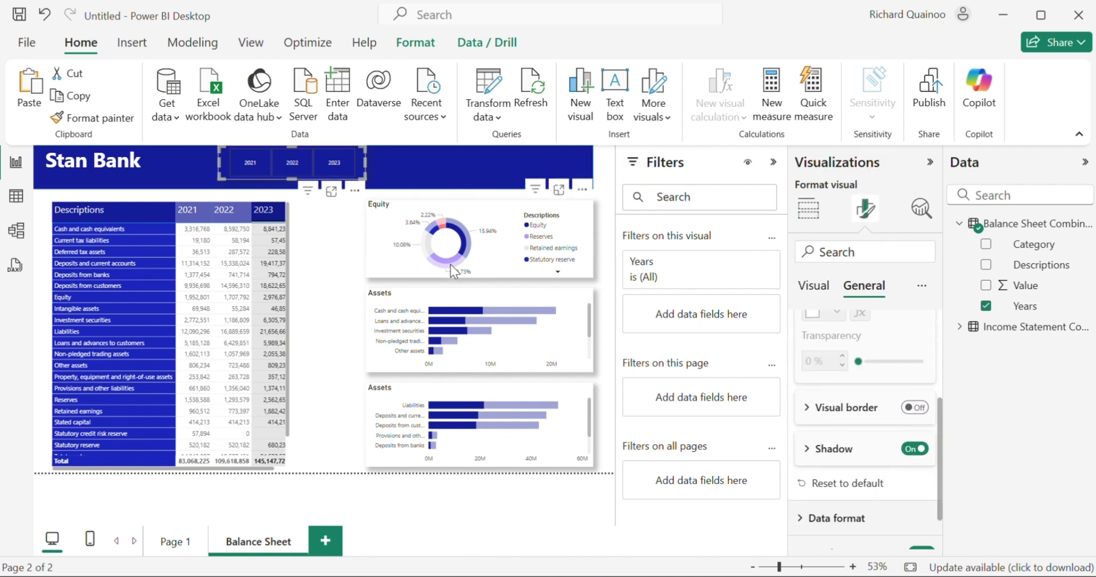
- Move the year slicer beside the Stan Bank title and place a copy of it in the banner above the Equity donut
{"action": "left_click_drag", "start_coordinate": [355, 191], "coordinate": [295, 192]}
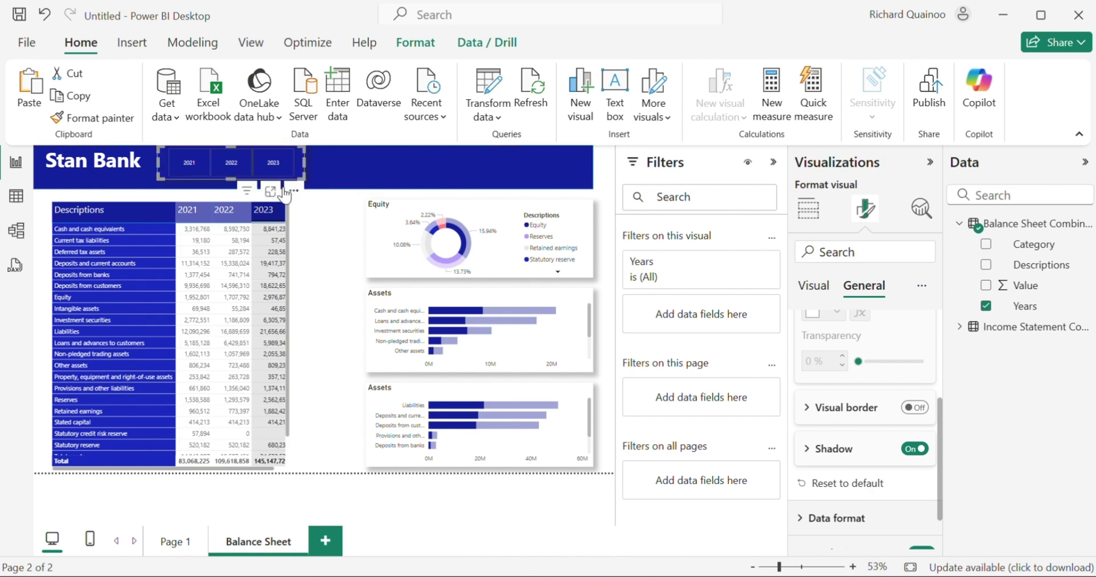
{"action": "left_click", "coordinate": [323, 308]}
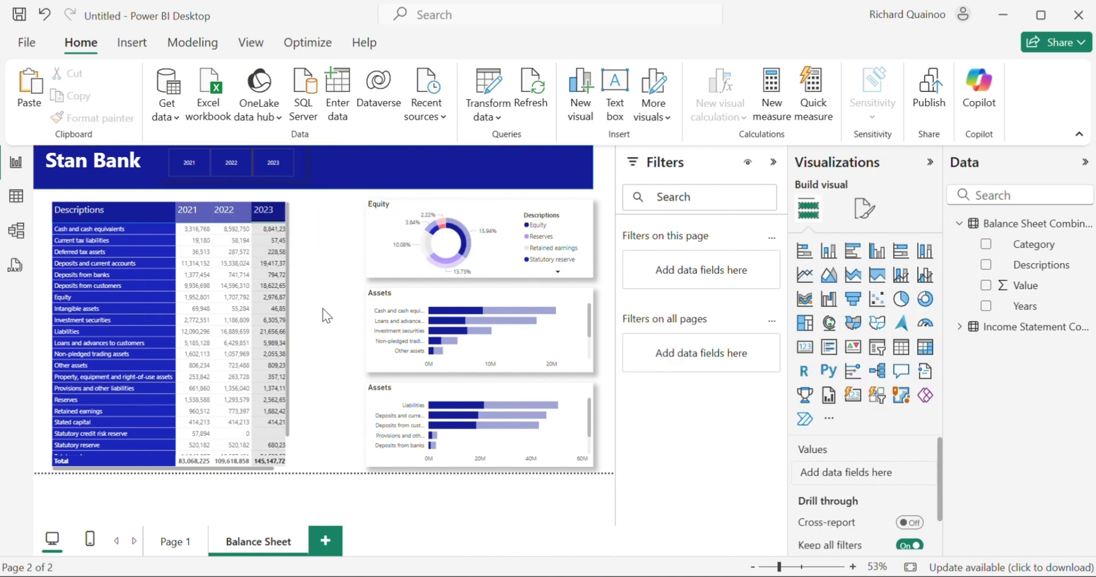
{"action": "left_click", "coordinate": [291, 174]}
{"action": "left_click_drag", "start_coordinate": [299, 199], "coordinate": [487, 191]}
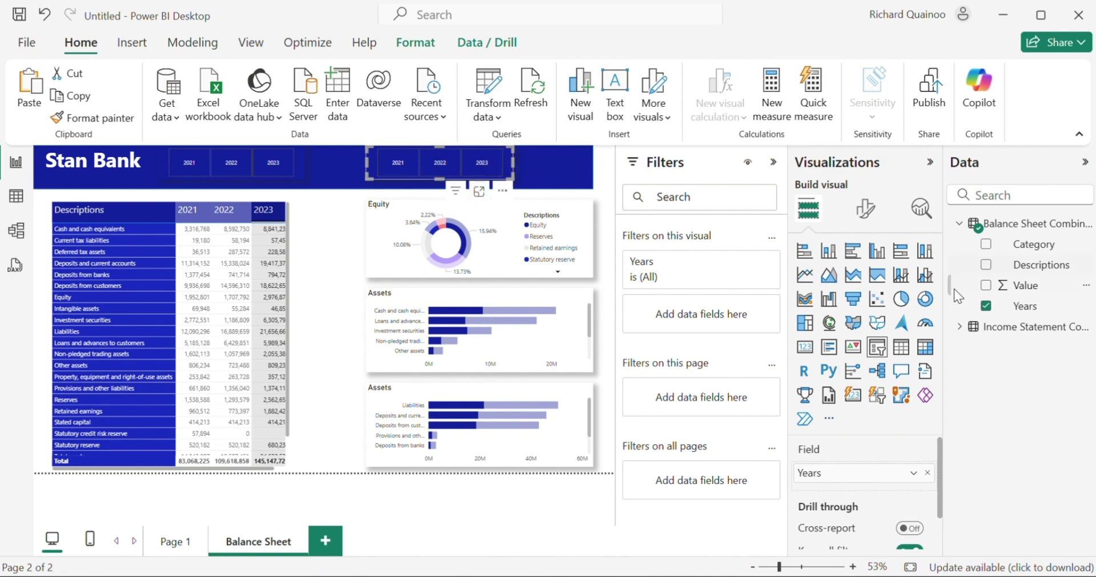
- Replace Years with Category in the copied slicer, and enlarge and position it within the banner above the charts
{"action": "left_click", "coordinate": [986, 305]}
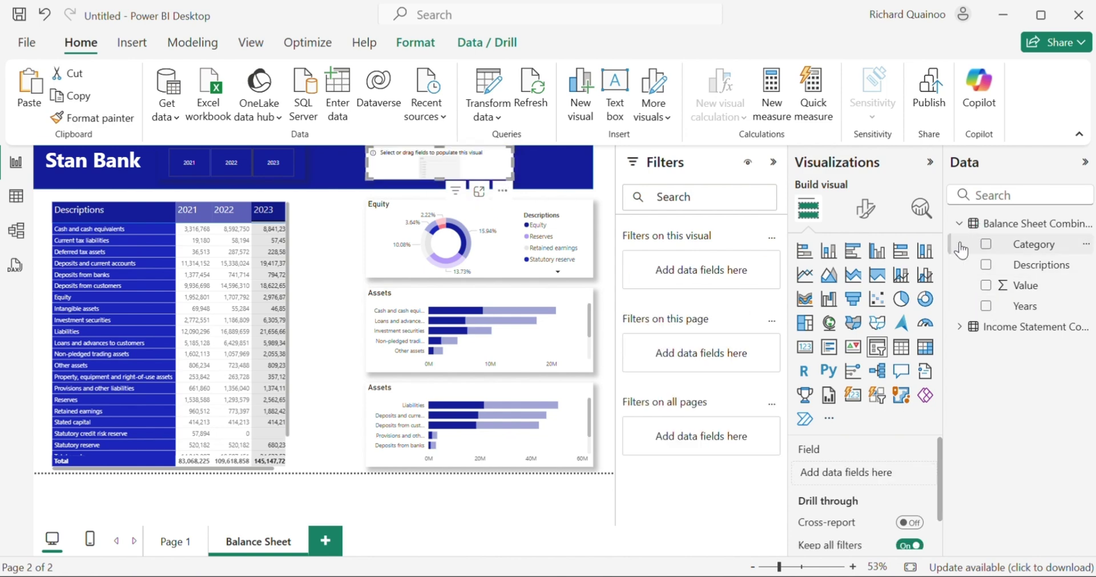
{"action": "left_click", "coordinate": [986, 244]}
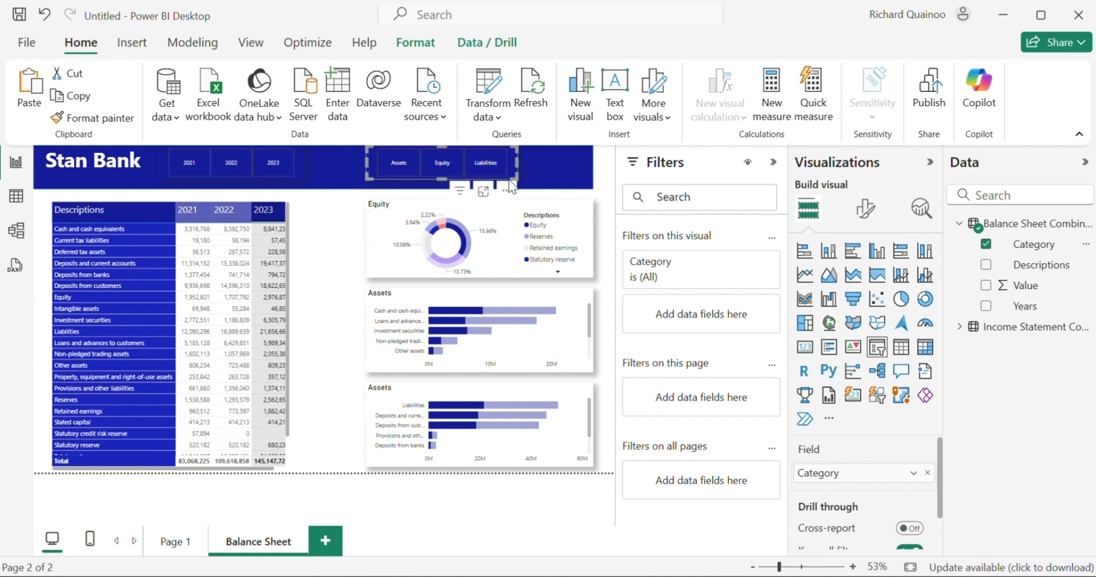
{"action": "left_click_drag", "start_coordinate": [512, 171], "coordinate": [587, 165]}
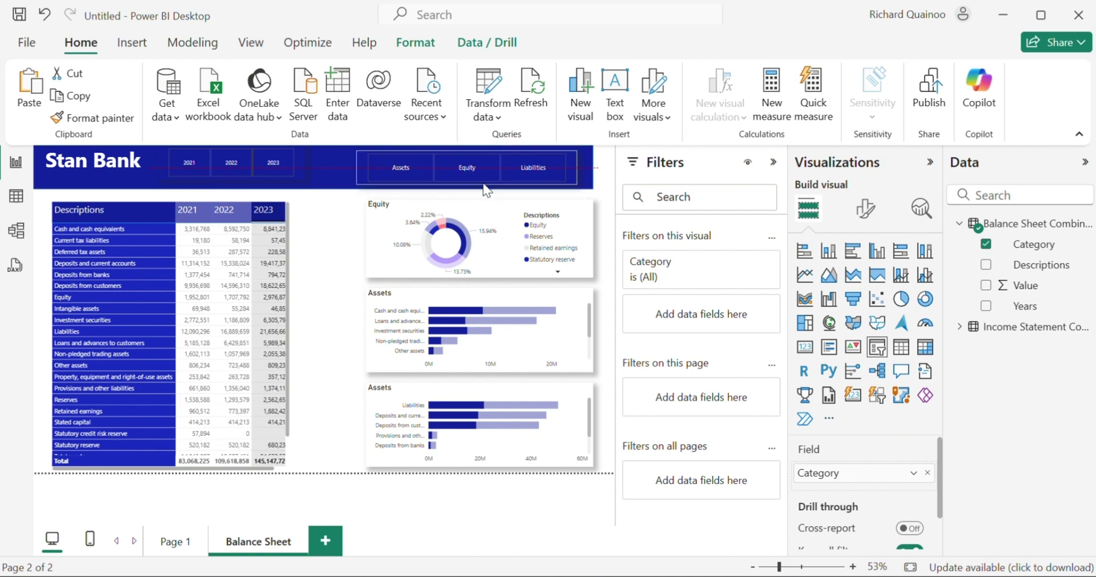
{"action": "left_click", "coordinate": [314, 270]}
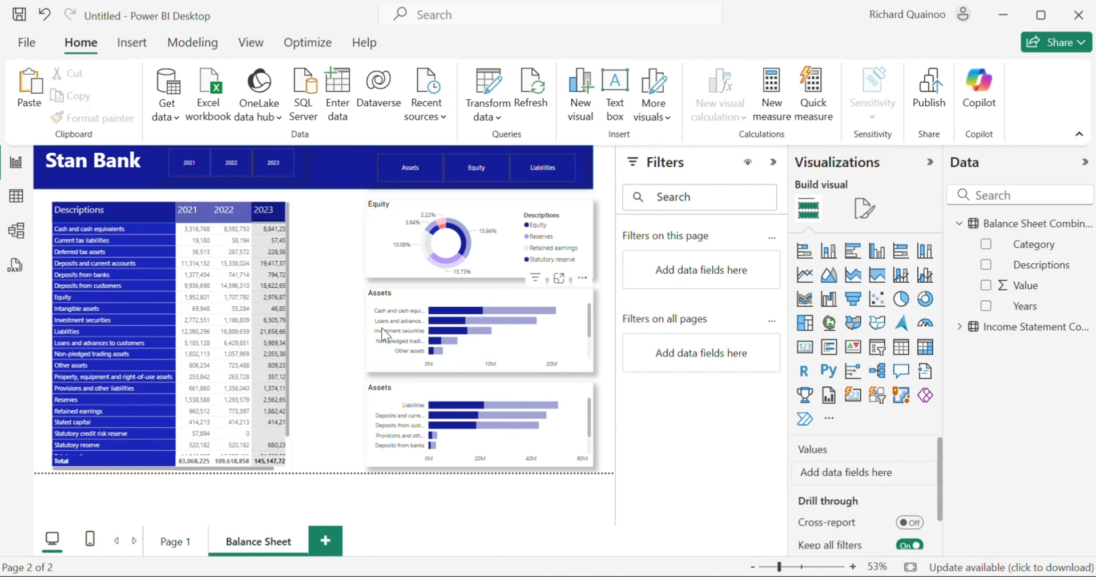
- Test cross-filtering by selecting the Retained earnings slice of the Equity donut, and clear the selection
{"action": "left_click", "coordinate": [502, 251]}
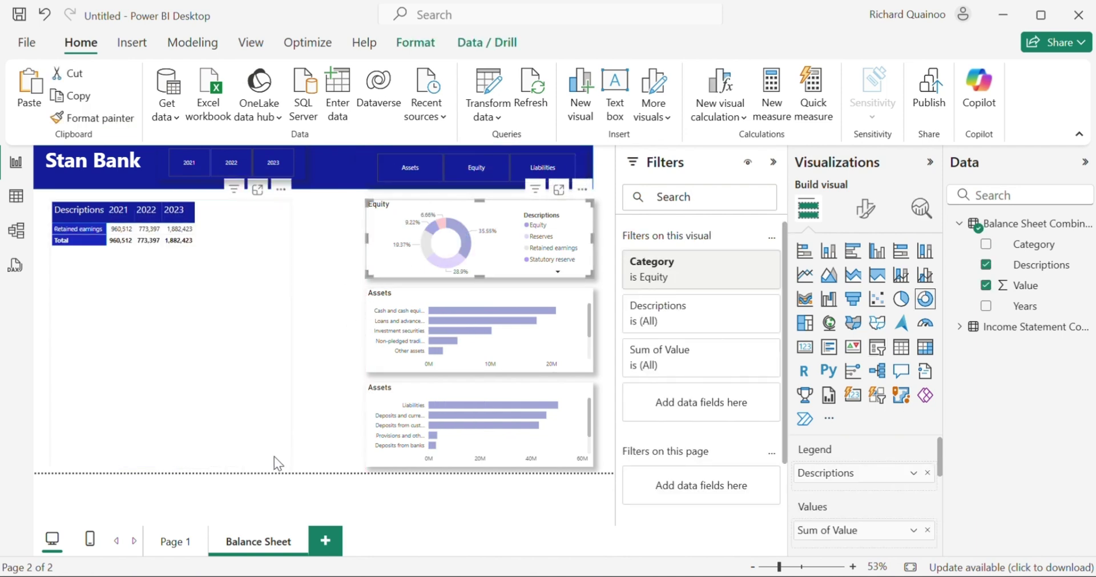
{"action": "left_click", "coordinate": [193, 305]}
{"action": "left_click", "coordinate": [358, 254]}
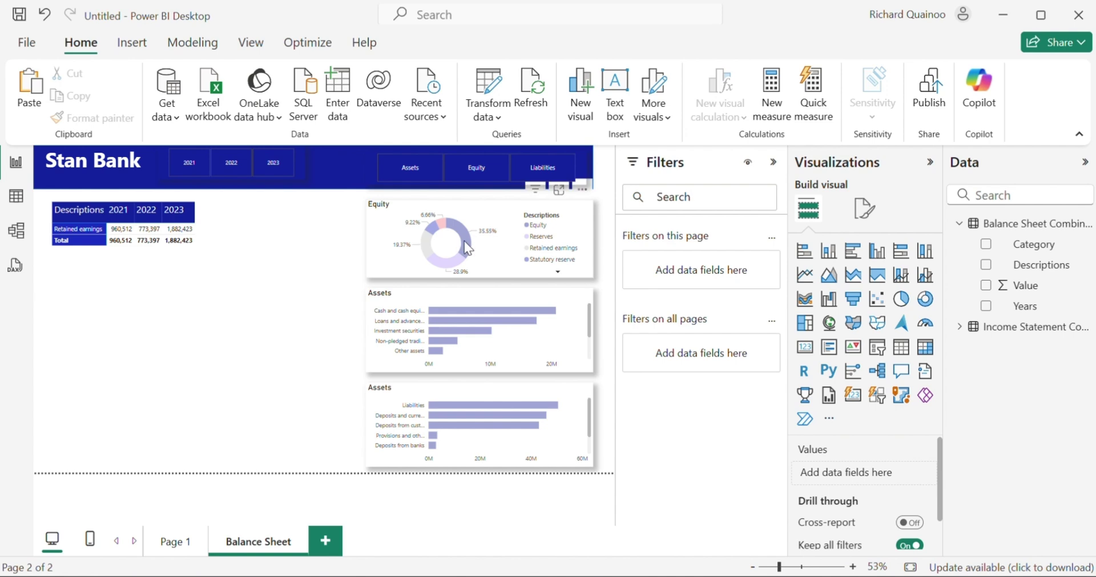
{"action": "left_click", "coordinate": [415, 243]}
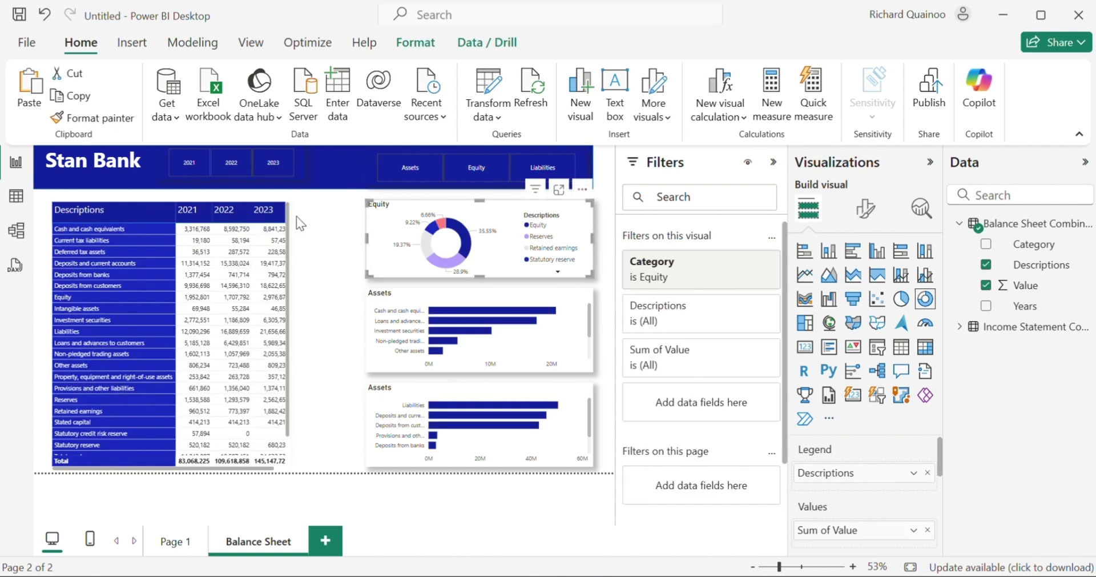
- Widen the balance sheet matrix so the 2023 column fits fully
{"action": "left_click", "coordinate": [297, 216]}
{"action": "left_click", "coordinate": [290, 214]}
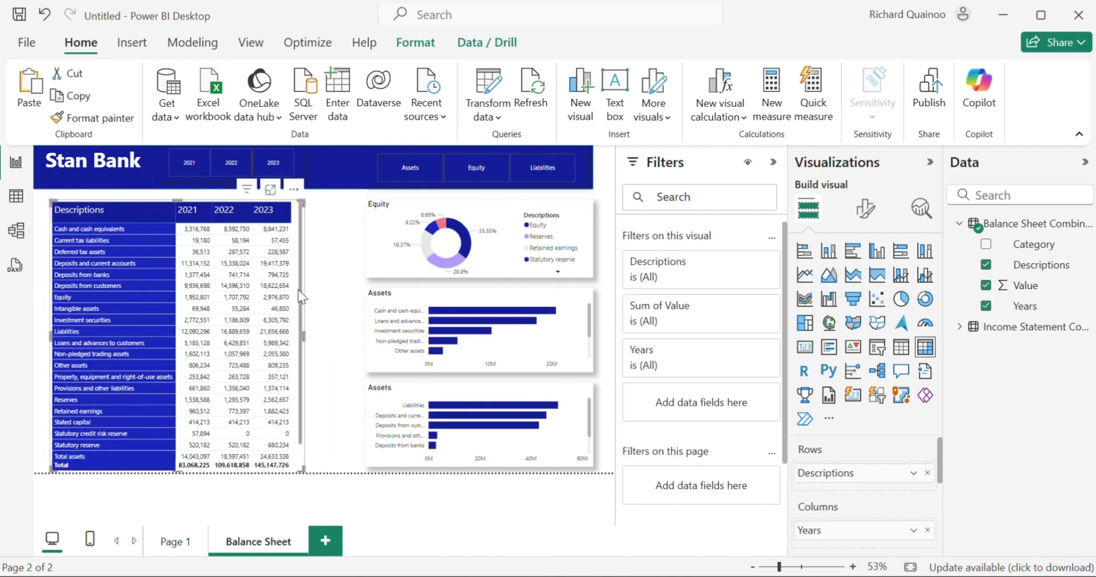
- Widen the matrix's 2021 column and extend the left edges of the Equity, Assets and lower bar charts toward the matrix
{"action": "left_click_drag", "start_coordinate": [211, 214], "coordinate": [220, 215]}
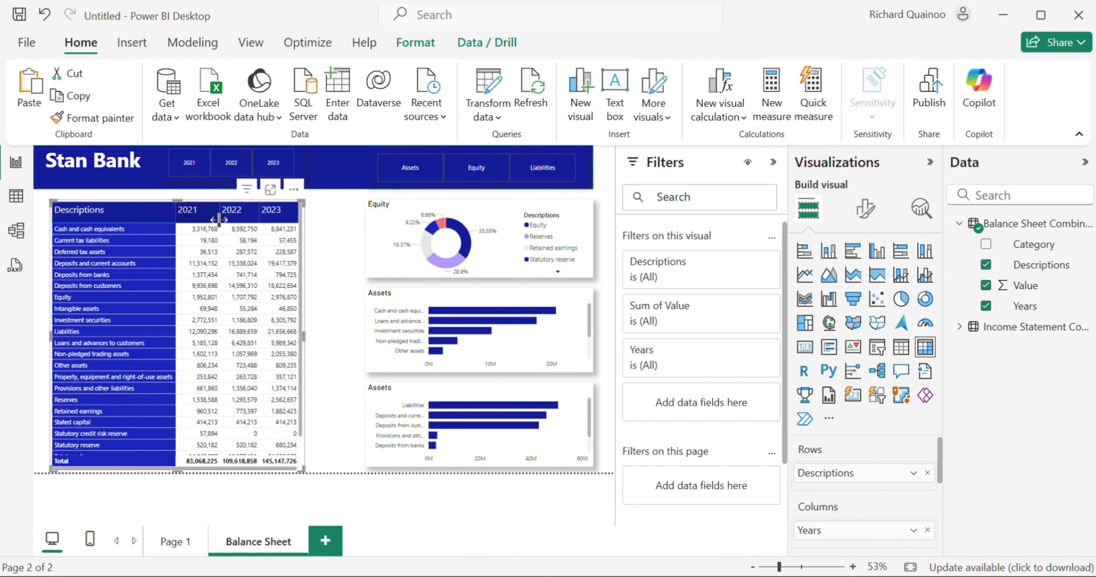
{"action": "left_click", "coordinate": [366, 270]}
{"action": "left_click_drag", "start_coordinate": [364, 239], "coordinate": [316, 245]}
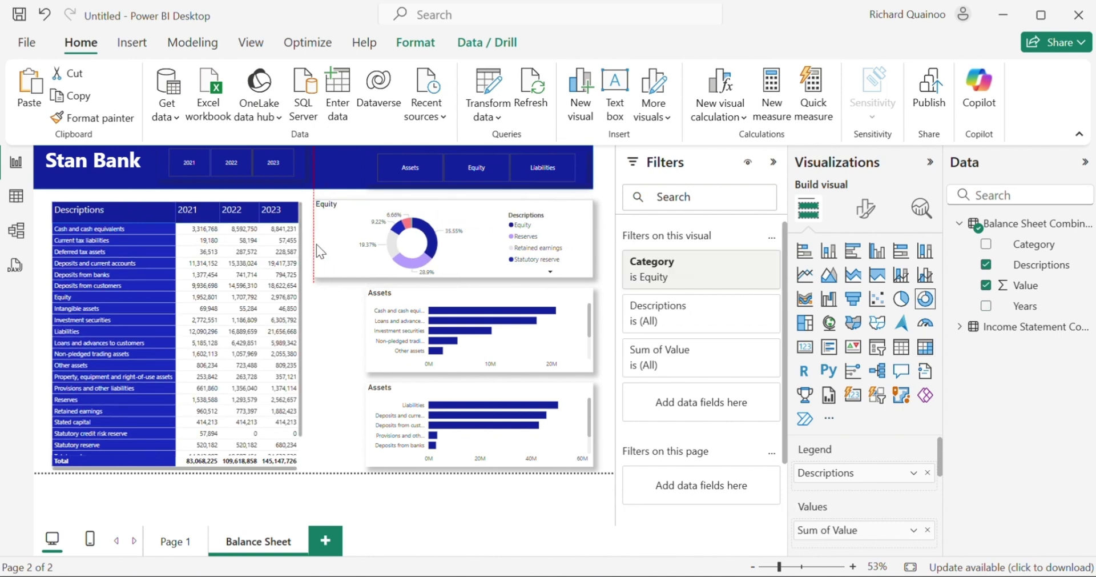
{"action": "left_click", "coordinate": [365, 320]}
{"action": "left_click_drag", "start_coordinate": [367, 330], "coordinate": [314, 330]}
{"action": "left_click", "coordinate": [368, 409]}
{"action": "left_click_drag", "start_coordinate": [367, 409], "coordinate": [315, 420]}
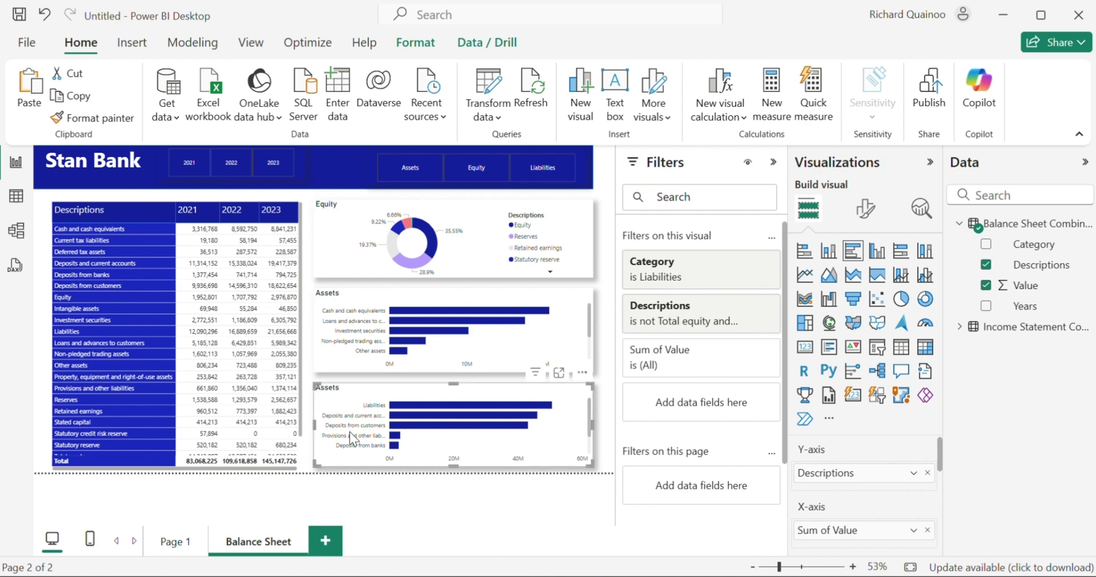
{"action": "left_click", "coordinate": [49, 351]}
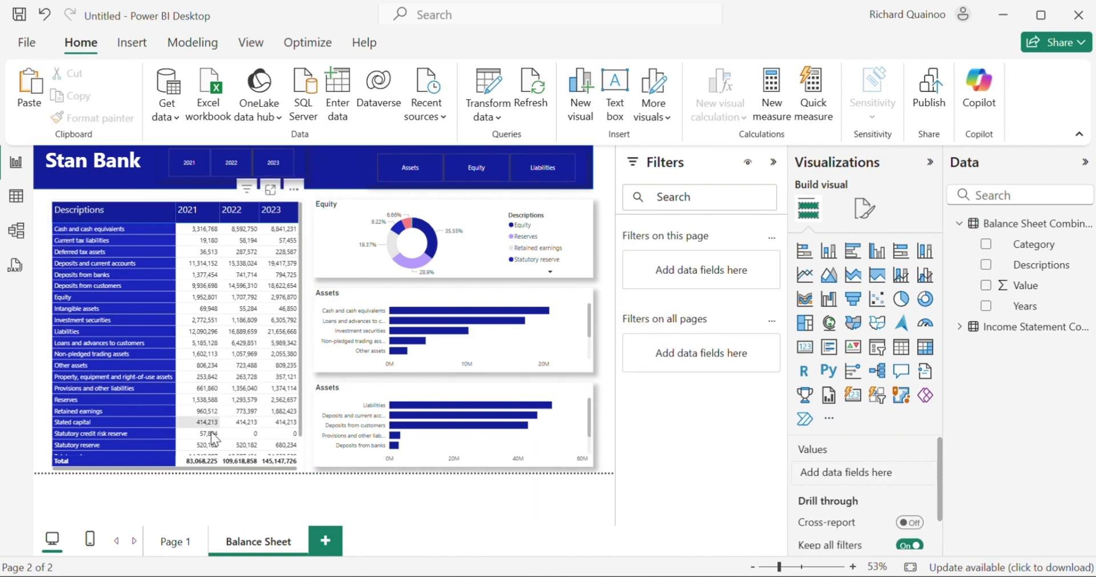
- Extend the left edge of the balance sheet matrix slightly toward the page margin
{"action": "left_click", "coordinate": [175, 467]}
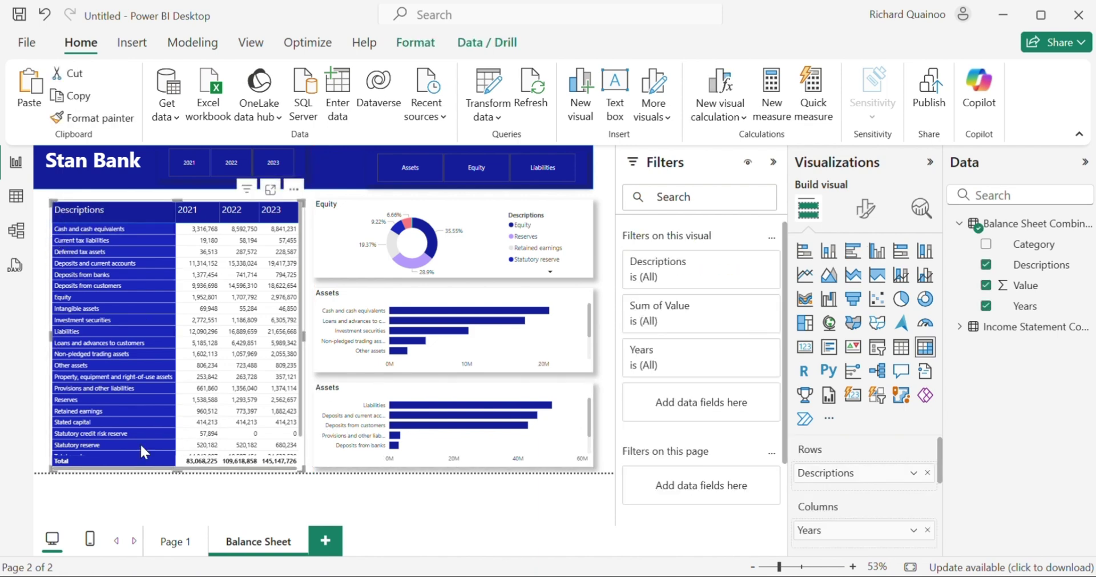
{"action": "left_click", "coordinate": [37, 338]}
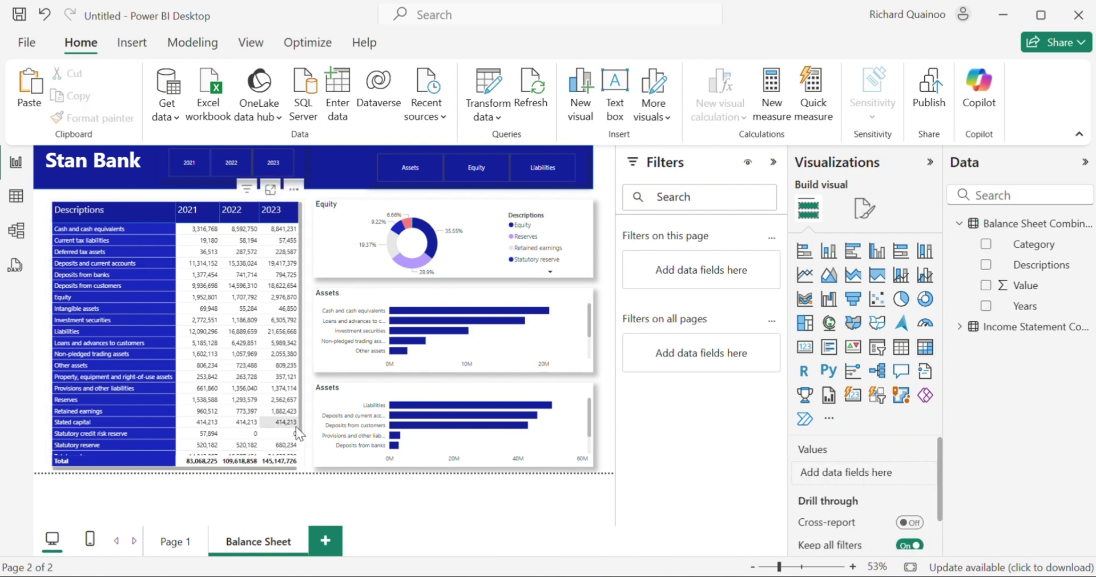
{"action": "left_click", "coordinate": [301, 456]}
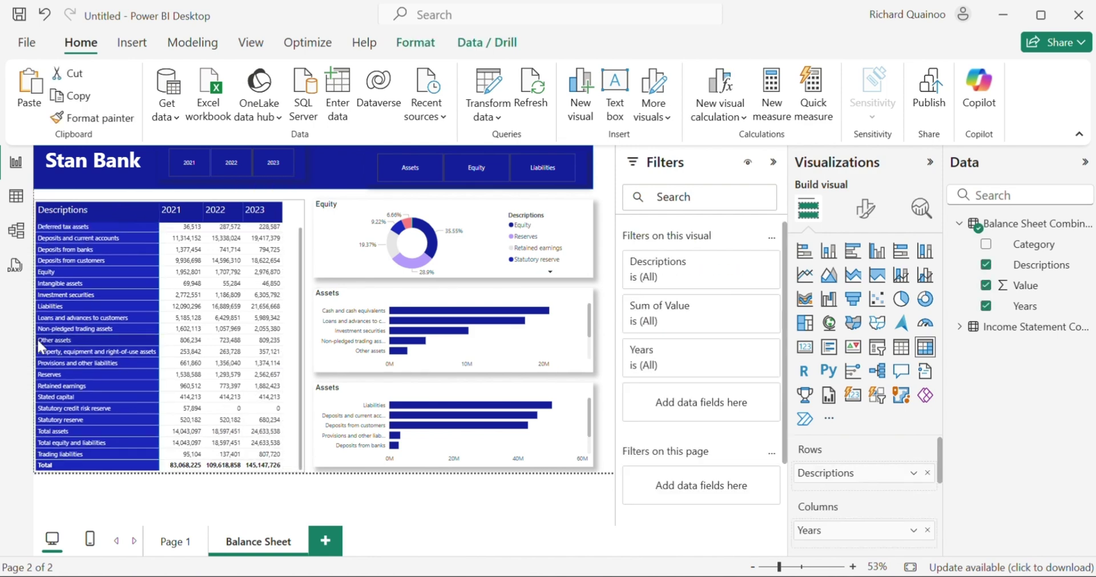
{"action": "left_click_drag", "start_coordinate": [48, 338], "coordinate": [36, 338]}
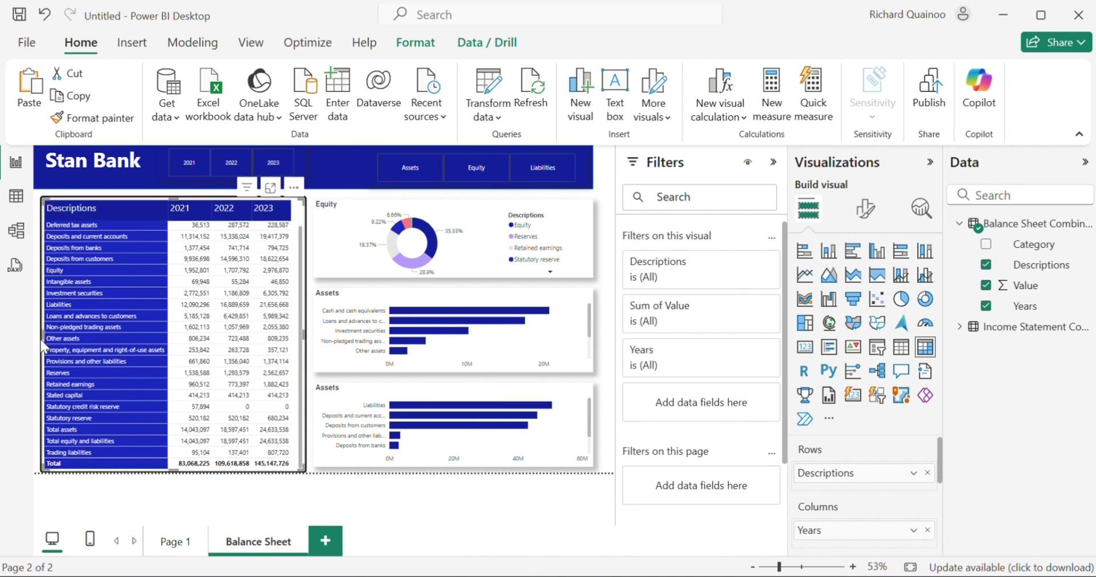
{"action": "left_click", "coordinate": [610, 424]}
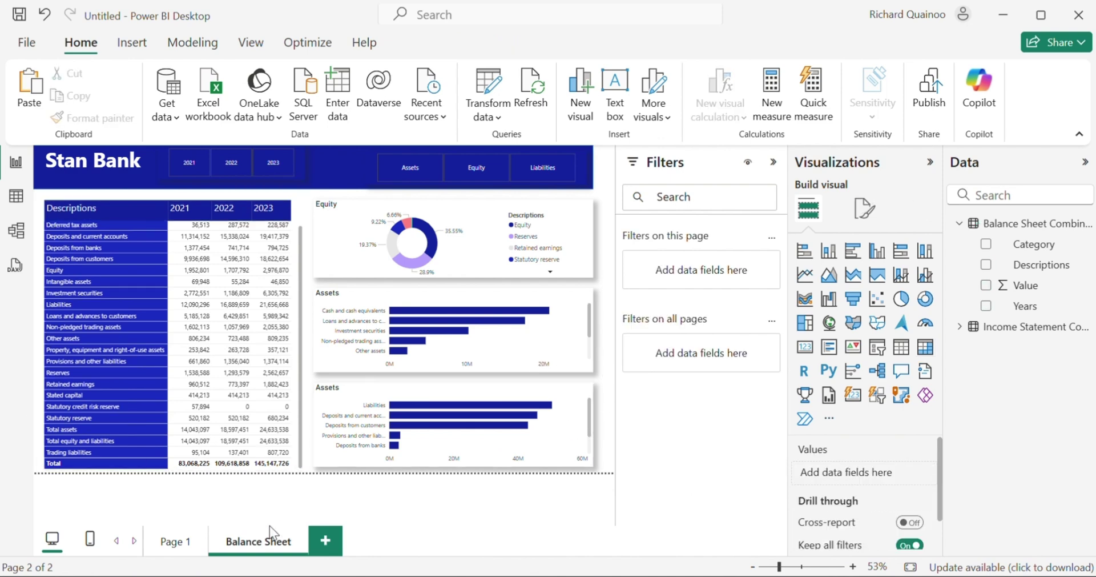
- Change the title of the lowest bar chart to Liabilities
{"action": "left_click", "coordinate": [440, 385]}
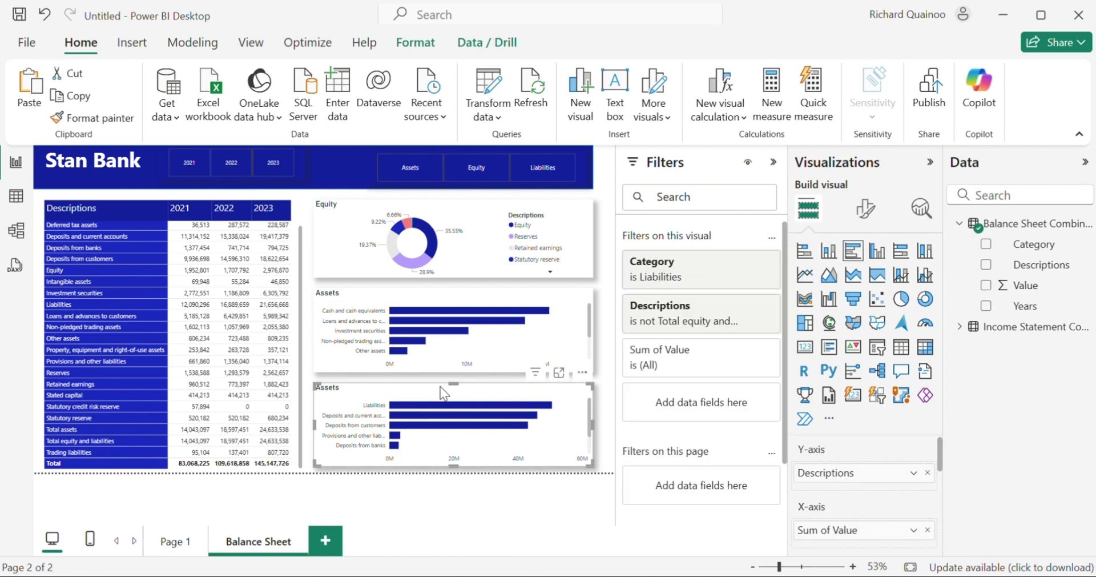
{"action": "left_click", "coordinate": [865, 211]}
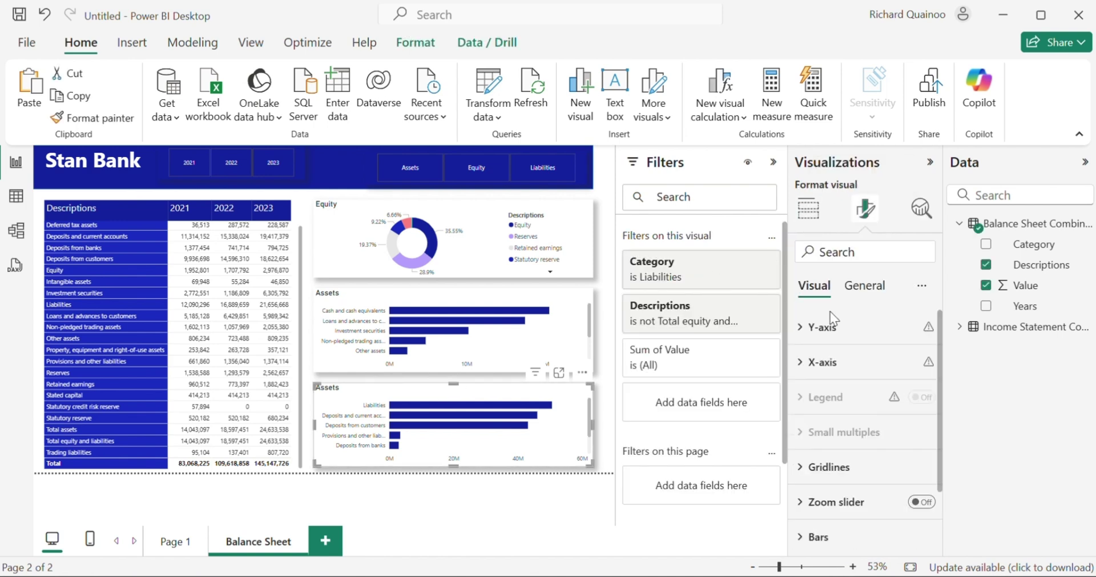
{"action": "left_click", "coordinate": [864, 287]}
{"action": "left_click", "coordinate": [819, 362]}
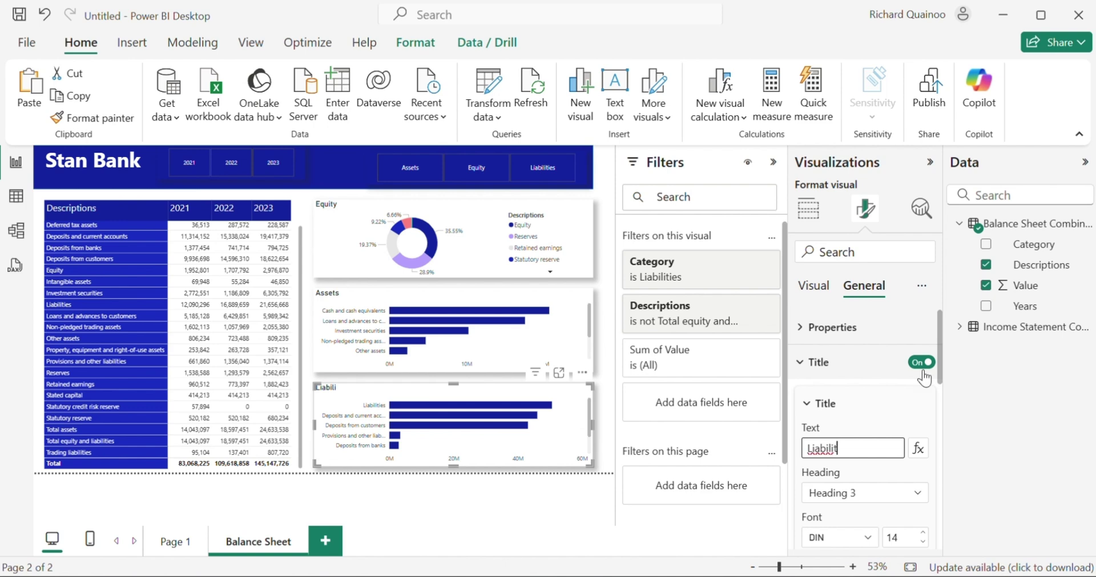
{"action": "left_click", "coordinate": [588, 479]}
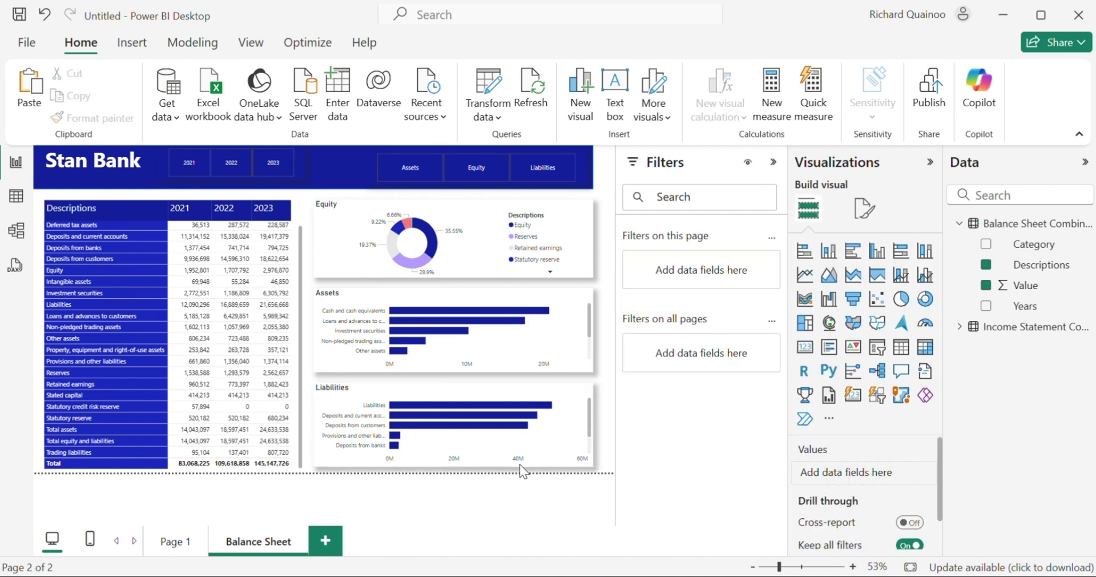
- Duplicate the Balance Sheet page and rename the copy Income Statement
{"action": "right_click", "coordinate": [255, 557]}
{"action": "left_click", "coordinate": [288, 449]}
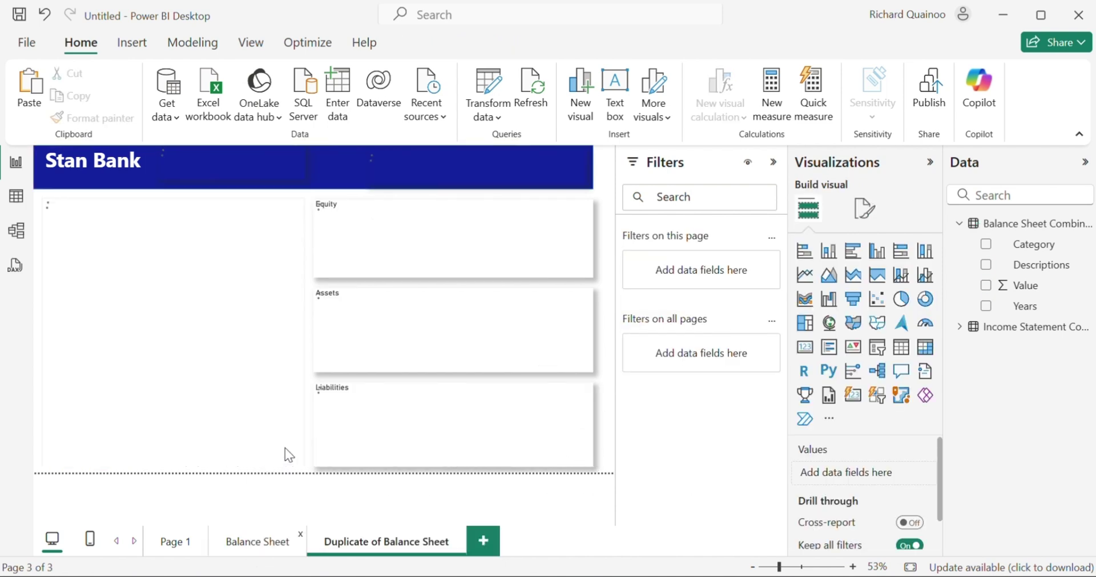
{"action": "double_click", "coordinate": [347, 545]}
{"action": "key", "text": "BackSpace"}
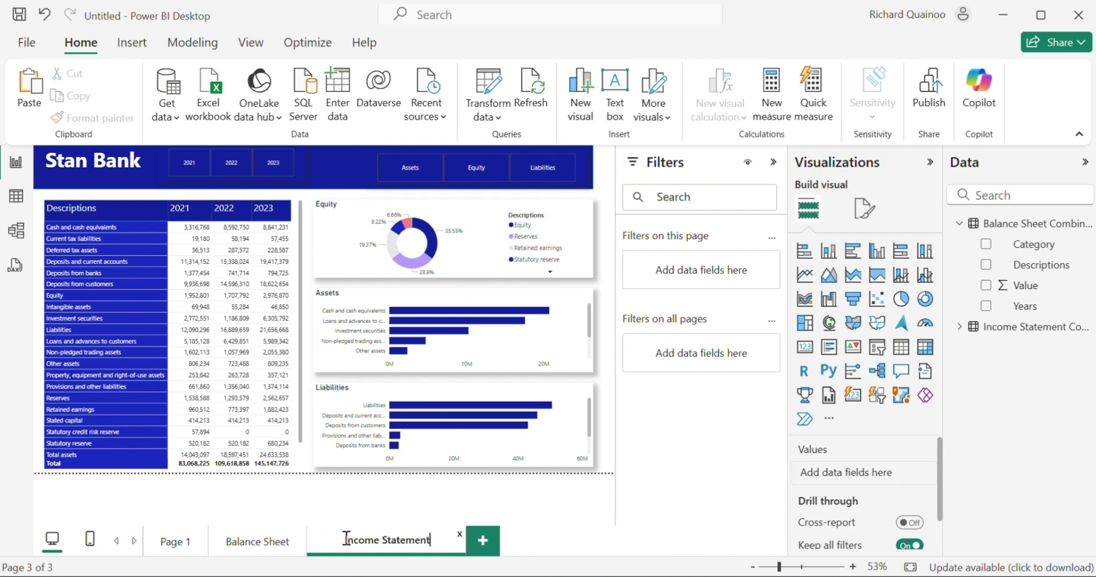
{"action": "type", "text": "Income Statement"}
{"action": "key", "text": "Return"}
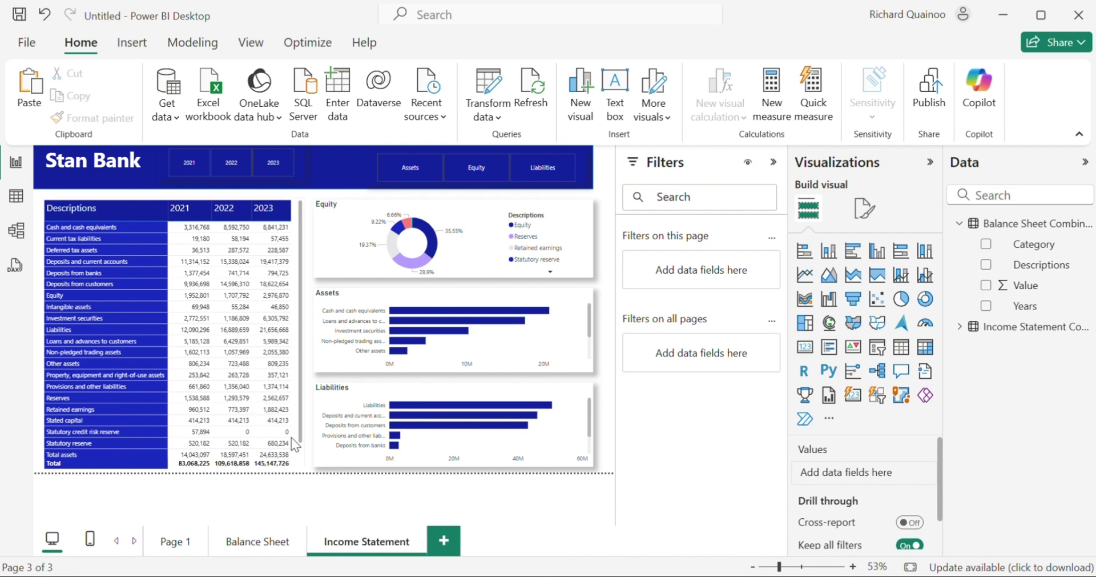
- Remove the balance sheet fields Descriptions, Value and Years from the matrix on the Income Statement page
{"action": "left_click", "coordinate": [294, 458]}
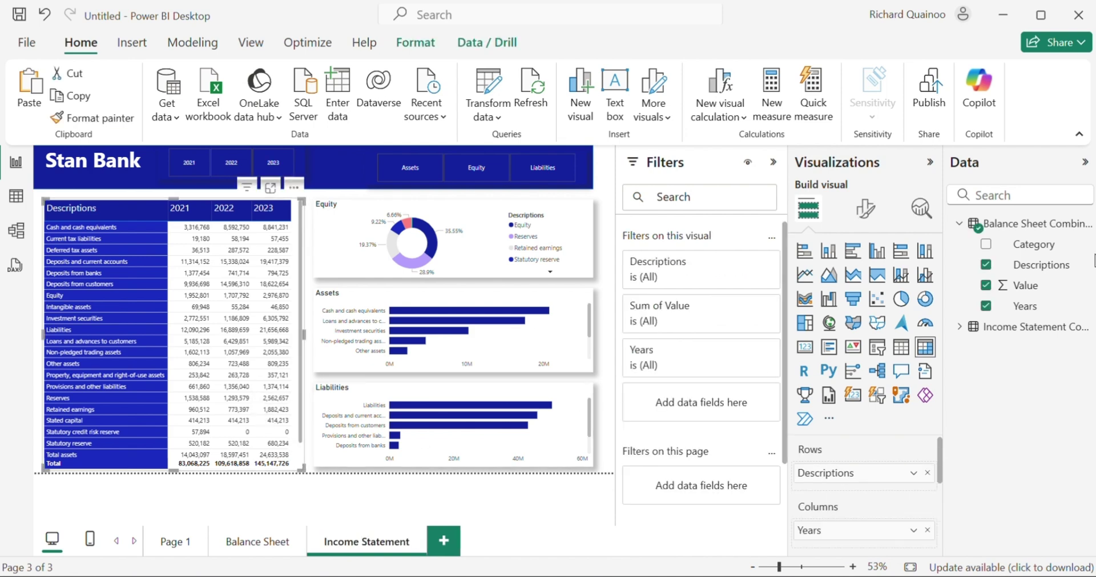
{"action": "left_click", "coordinate": [986, 264]}
{"action": "left_click", "coordinate": [986, 285]}
{"action": "left_click", "coordinate": [986, 307]}
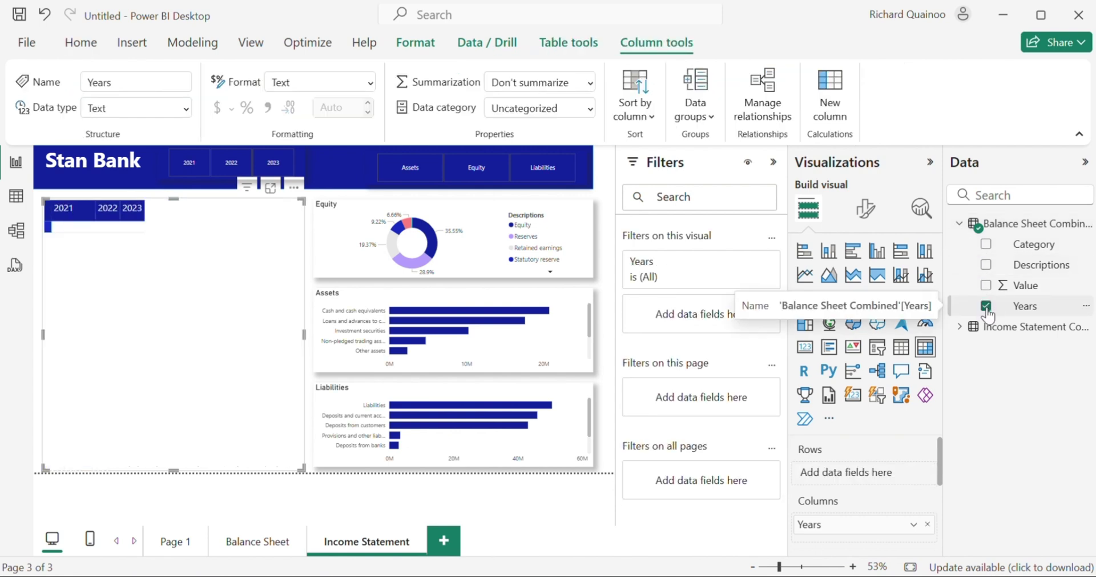
- Fill the matrix with the income statement's Summary statement, Years and Value fields, and narrow its description column so the year columns fit
{"action": "left_click", "coordinate": [963, 330]}
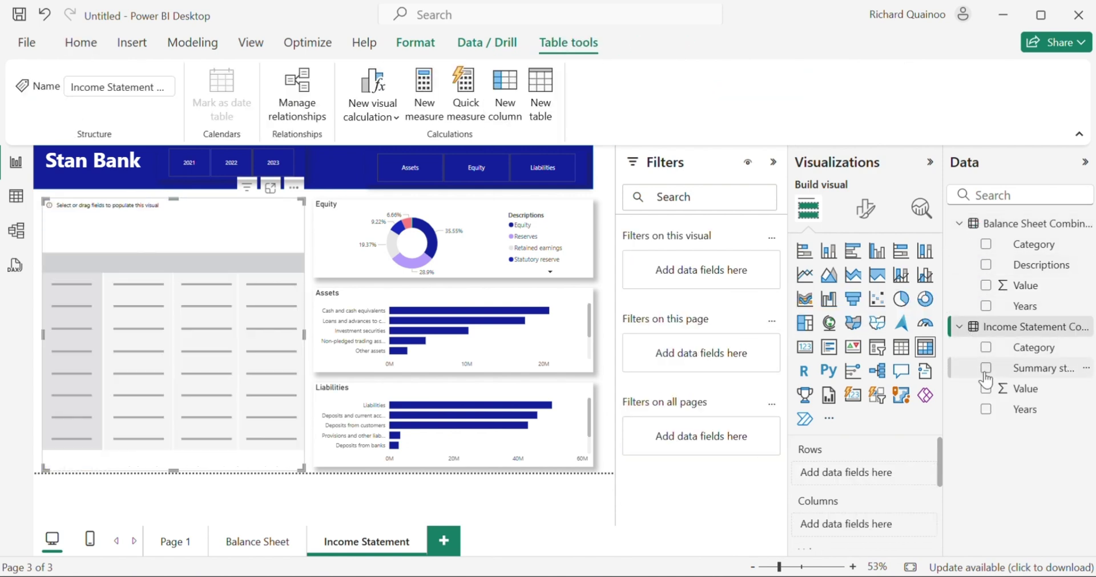
{"action": "left_click", "coordinate": [985, 367]}
{"action": "left_click", "coordinate": [986, 409]}
{"action": "left_click", "coordinate": [986, 388]}
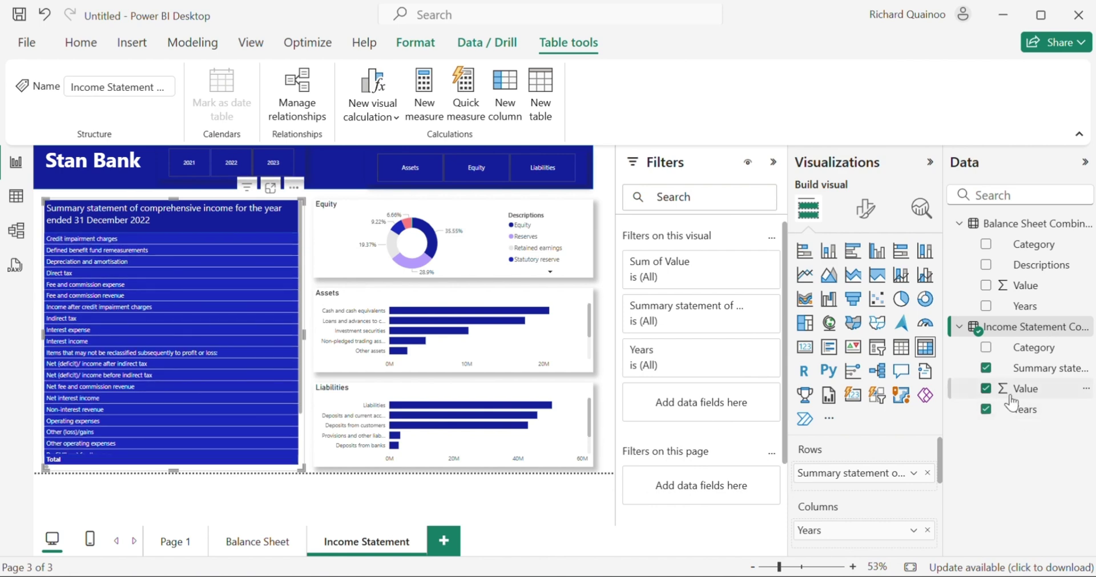
{"action": "left_click", "coordinate": [271, 187]}
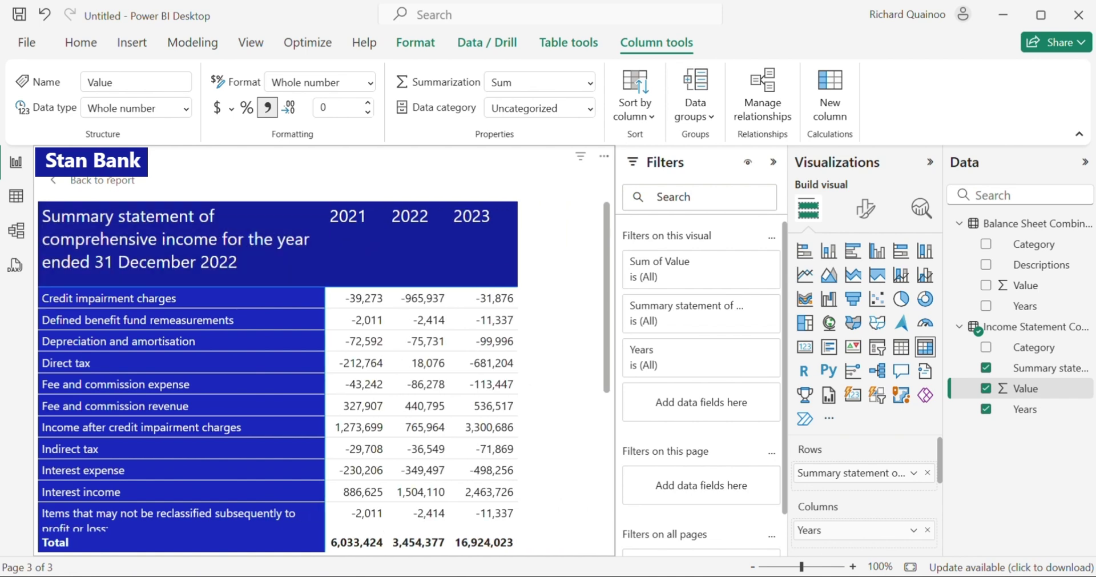
{"action": "left_click", "coordinate": [102, 180]}
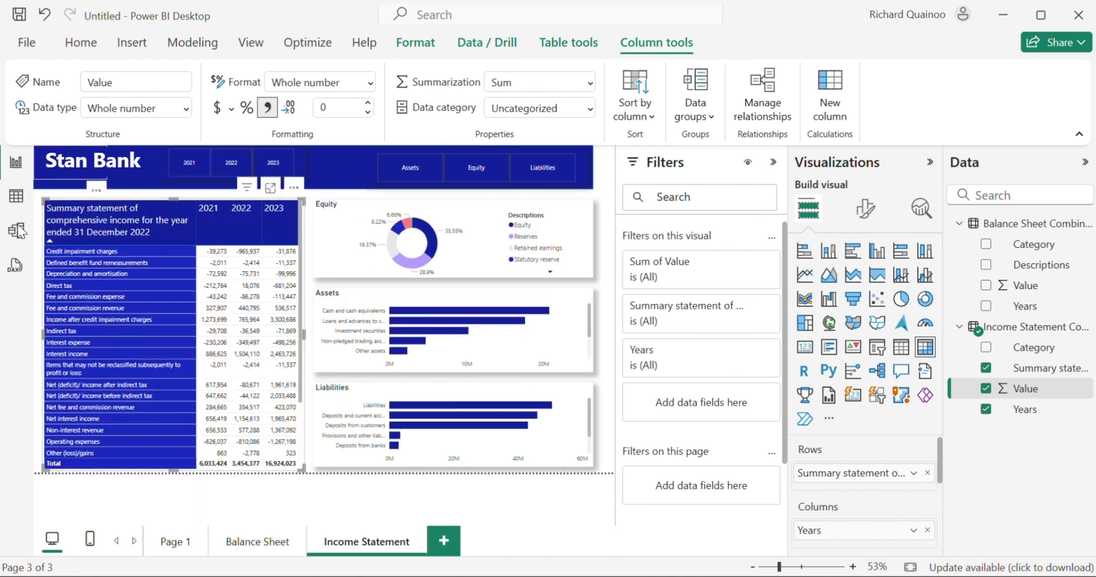
- Convert the Equity donut to a clustered column chart and replace its fields with Years and Value from the income statement table
{"action": "left_click", "coordinate": [588, 266]}
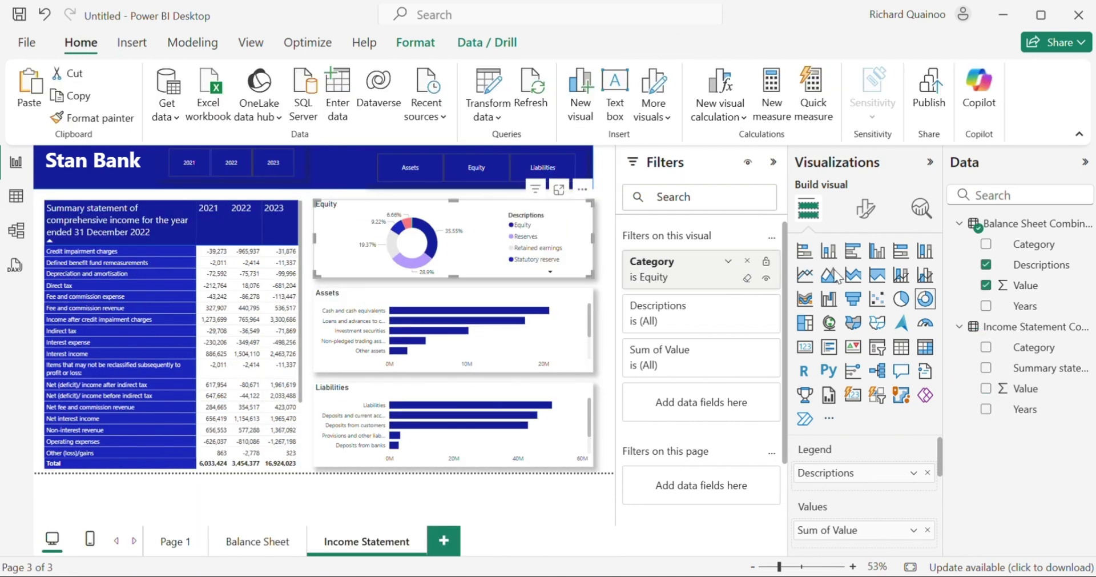
{"action": "left_click", "coordinate": [877, 251]}
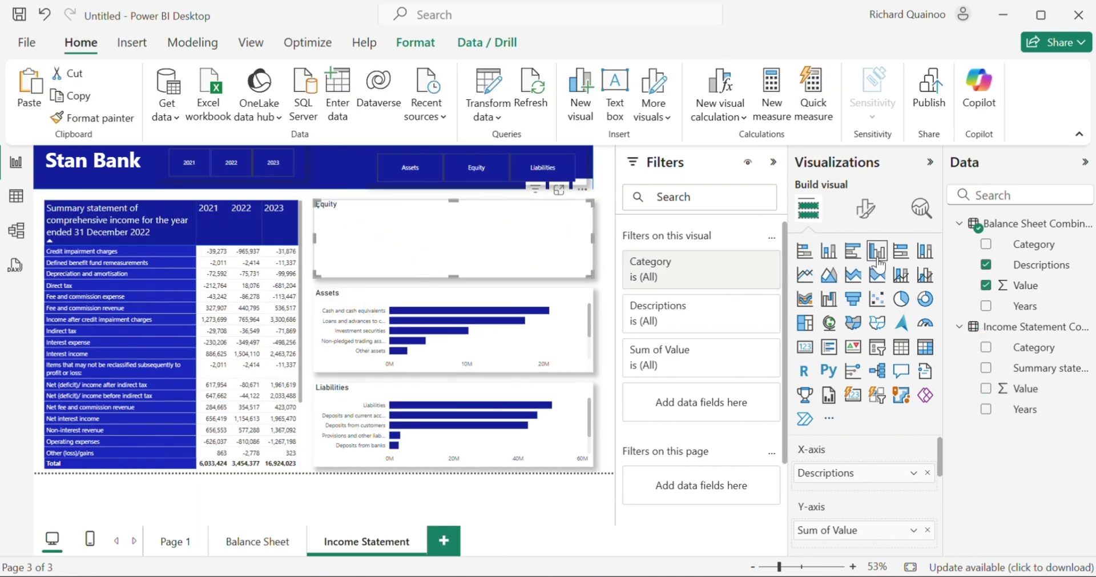
{"action": "left_click", "coordinate": [927, 530]}
{"action": "left_click", "coordinate": [927, 472]}
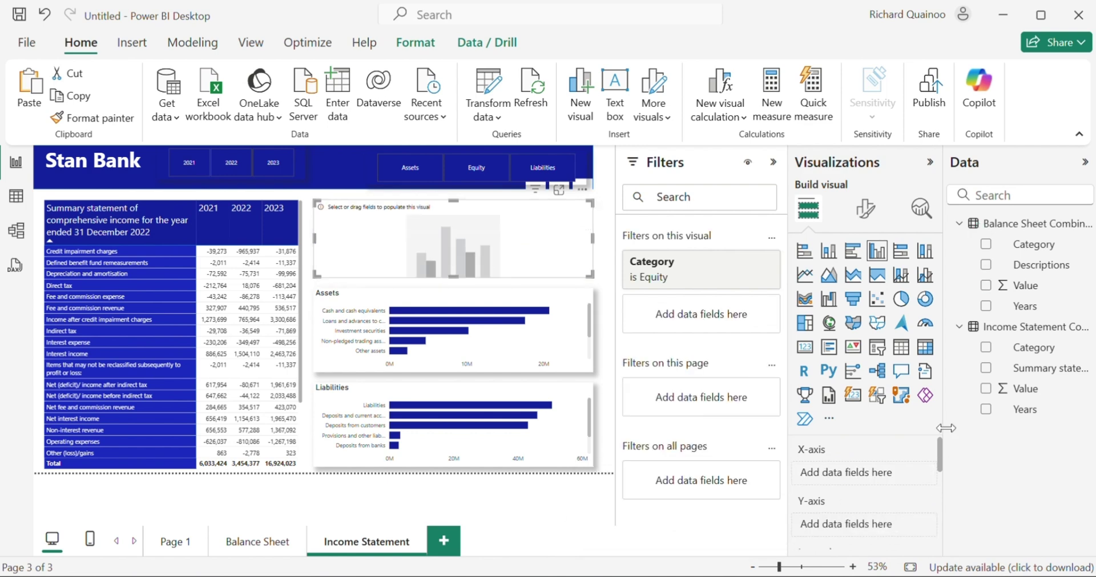
{"action": "left_click", "coordinate": [986, 408]}
{"action": "left_click", "coordinate": [986, 389]}
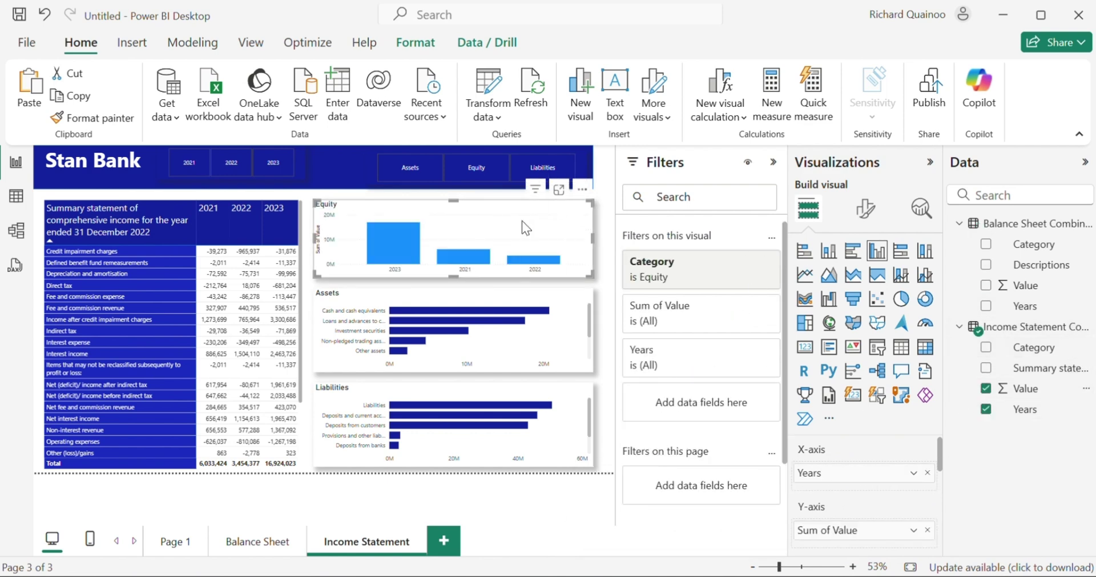
- Set the column colour of the new column chart to the dark blue used in the other charts
{"action": "left_click", "coordinate": [866, 208]}
{"action": "left_click", "coordinate": [864, 286]}
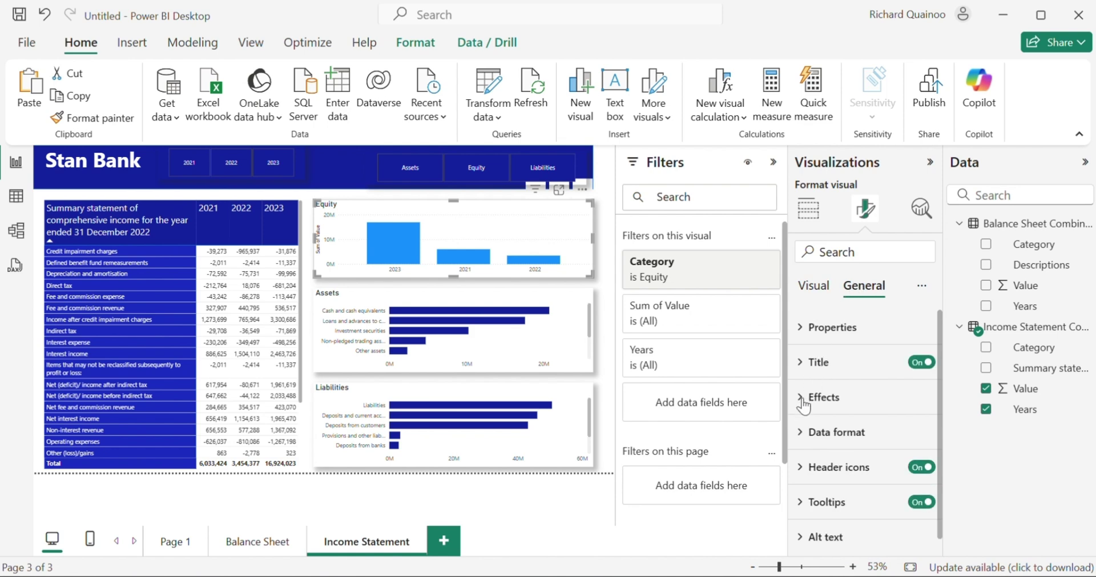
{"action": "left_click", "coordinate": [801, 402]}
{"action": "left_click", "coordinate": [802, 403]}
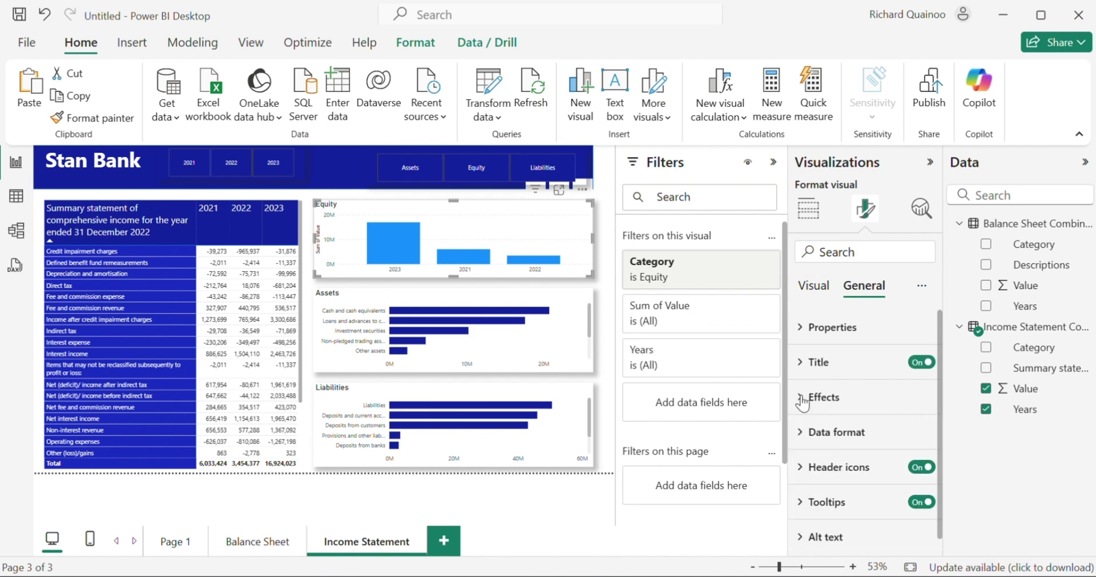
{"action": "left_click", "coordinate": [817, 286]}
{"action": "left_click", "coordinate": [845, 467]}
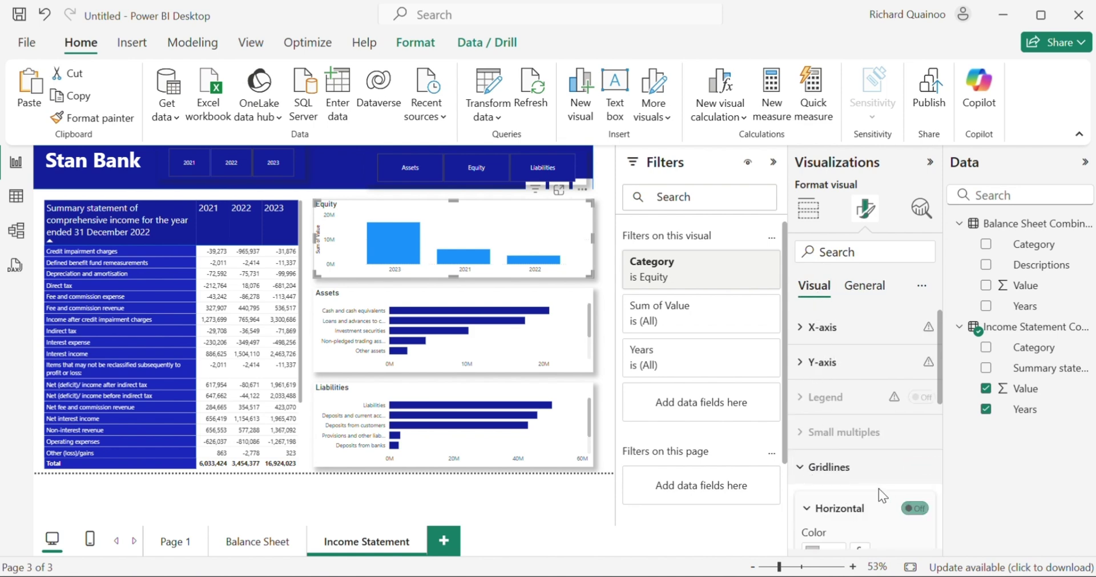
{"action": "left_click", "coordinate": [829, 466]}
{"action": "scroll", "coordinate": [857, 457], "scroll_direction": "down", "scroll_amount": 3}
{"action": "left_click", "coordinate": [827, 462]}
{"action": "scroll", "coordinate": [840, 434], "scroll_direction": "down", "scroll_amount": 3}
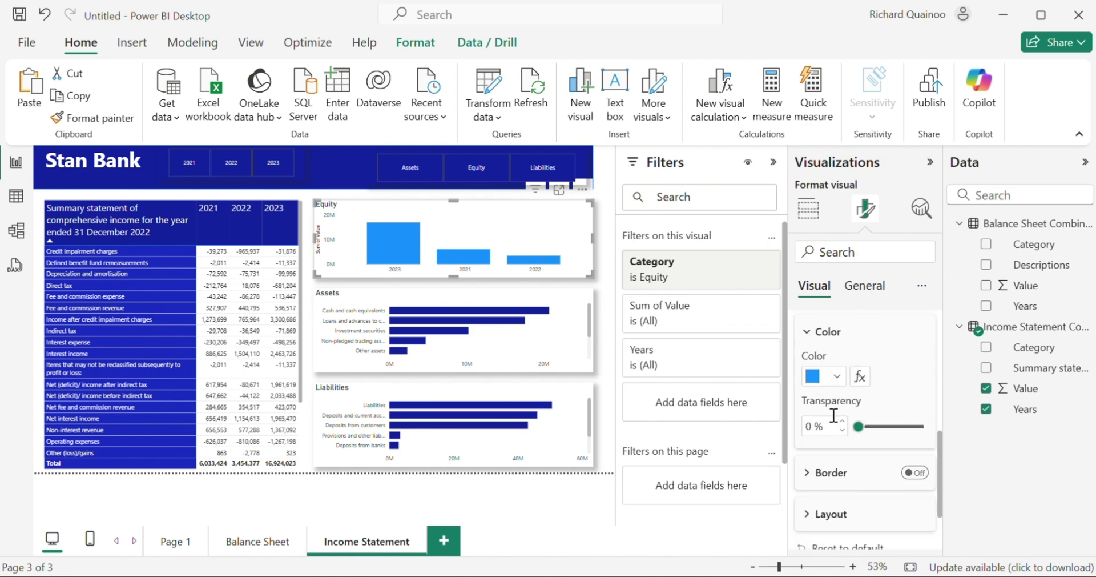
{"action": "left_click", "coordinate": [837, 376]}
{"action": "left_click", "coordinate": [818, 306]}
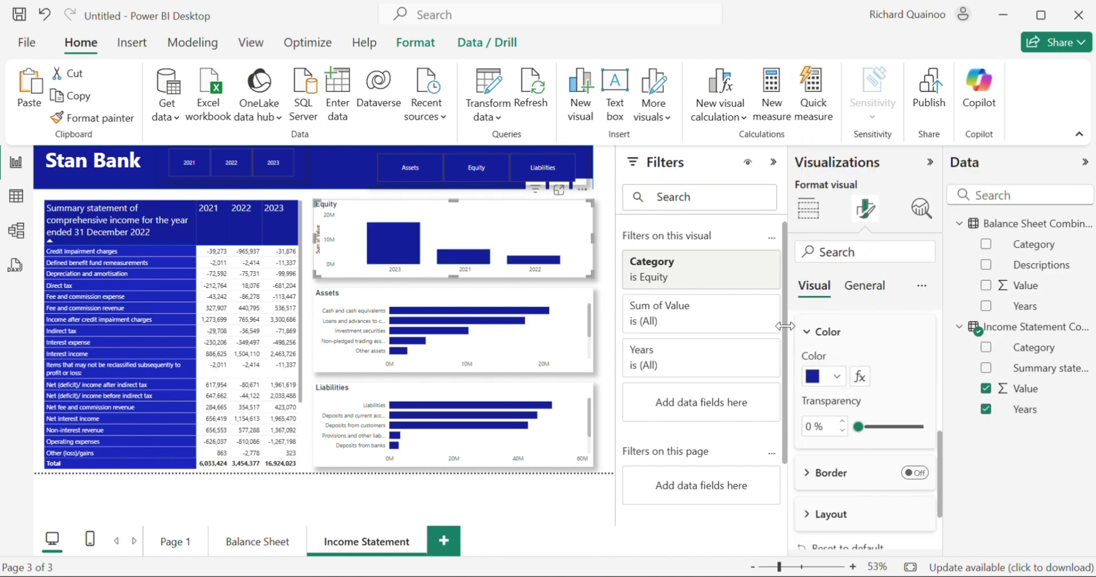
- Change the column chart's title from Equity to Year Comparison
{"action": "left_click", "coordinate": [865, 286]}
{"action": "left_click", "coordinate": [819, 358]}
{"action": "double_click", "coordinate": [826, 443]}
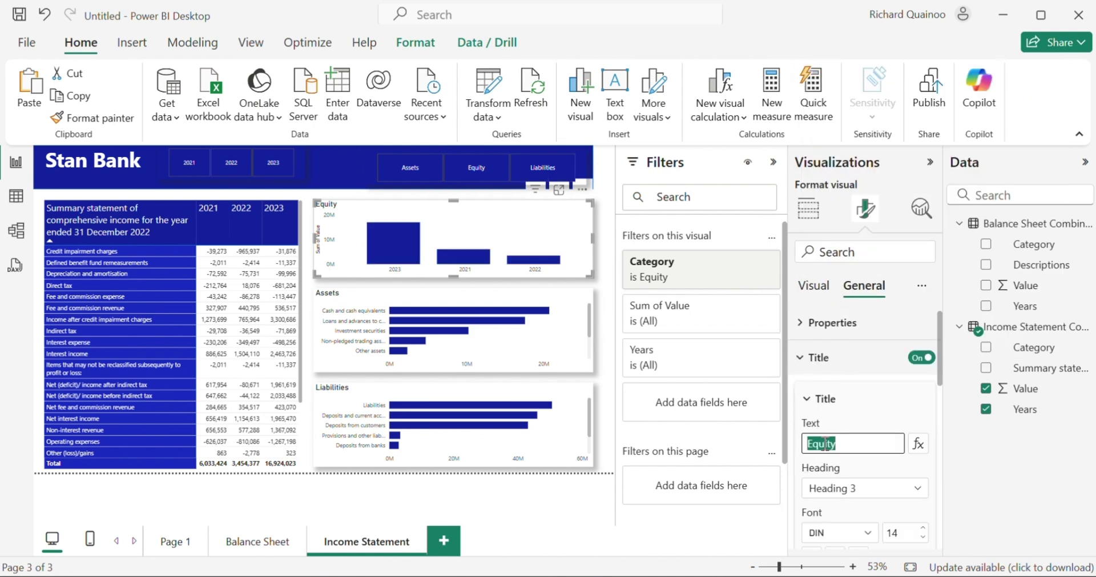
{"action": "type", "text": "Year Comparison"}
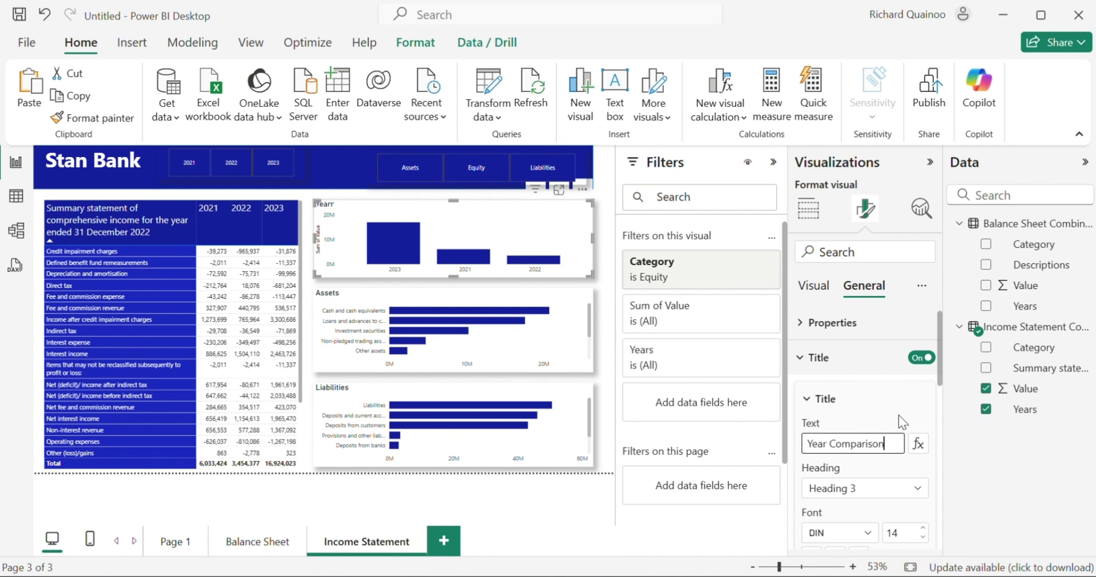
- Turn off the Y-axis title of the Year Comparison column chart
{"action": "left_click", "coordinate": [814, 288]}
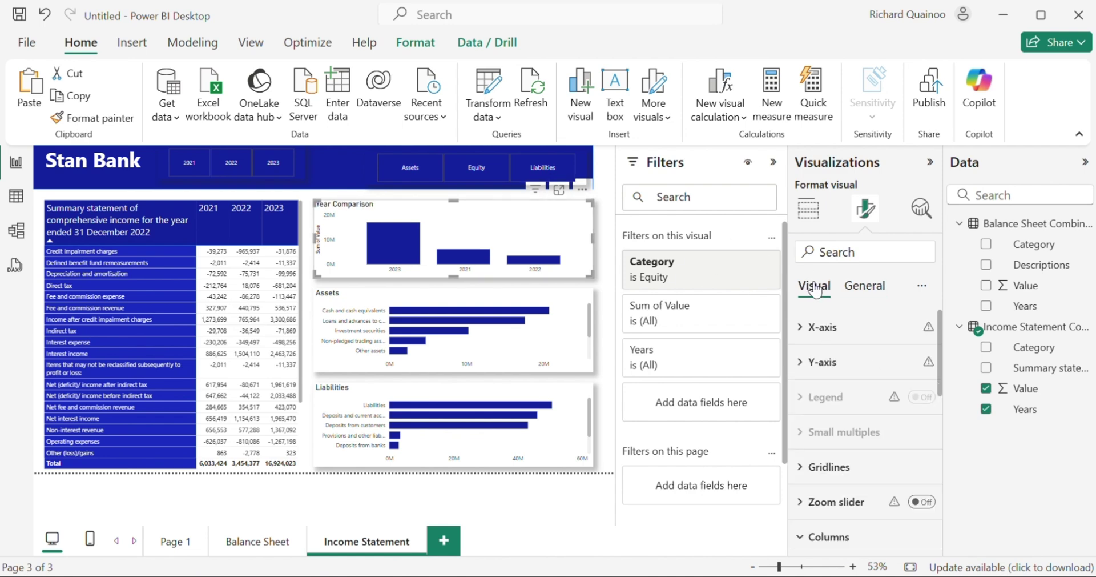
{"action": "left_click", "coordinate": [811, 327]}
{"action": "left_click", "coordinate": [914, 368]}
{"action": "left_click", "coordinate": [915, 368]}
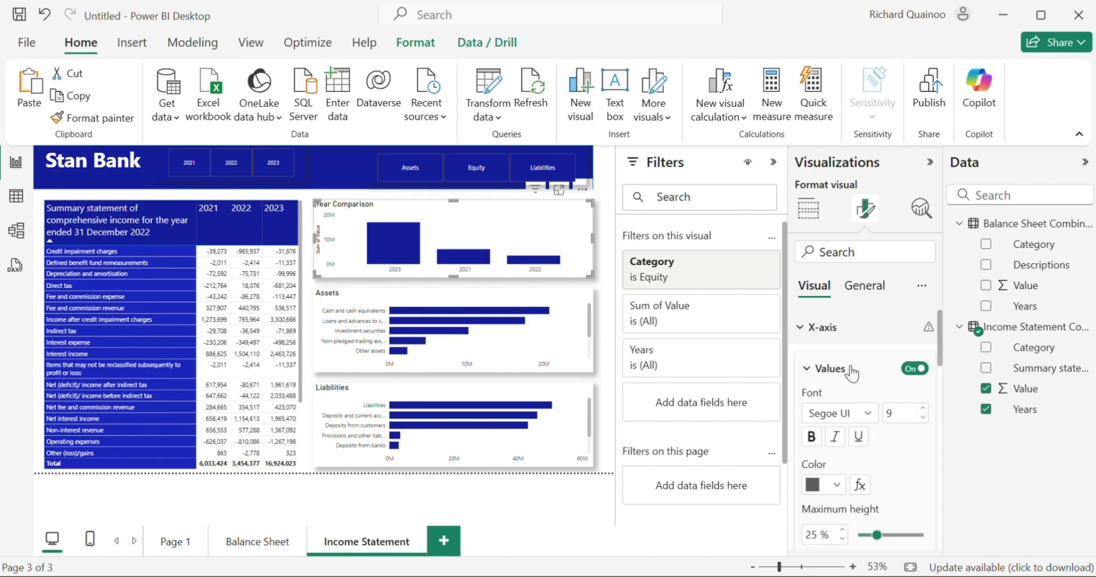
{"action": "left_click", "coordinate": [811, 327]}
{"action": "left_click", "coordinate": [822, 362]}
{"action": "scroll", "coordinate": [902, 425], "scroll_direction": "down", "scroll_amount": 3}
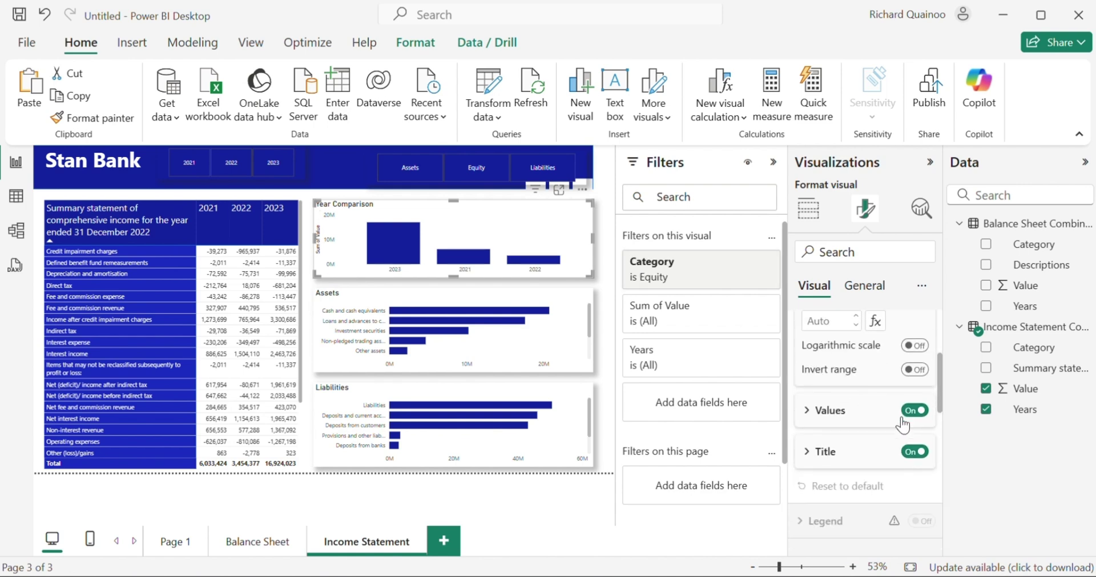
{"action": "left_click", "coordinate": [911, 453]}
- Convert the Assets bar chart to a donut chart and replace its fields with Category and Value from the income statement table
{"action": "left_click", "coordinate": [588, 371]}
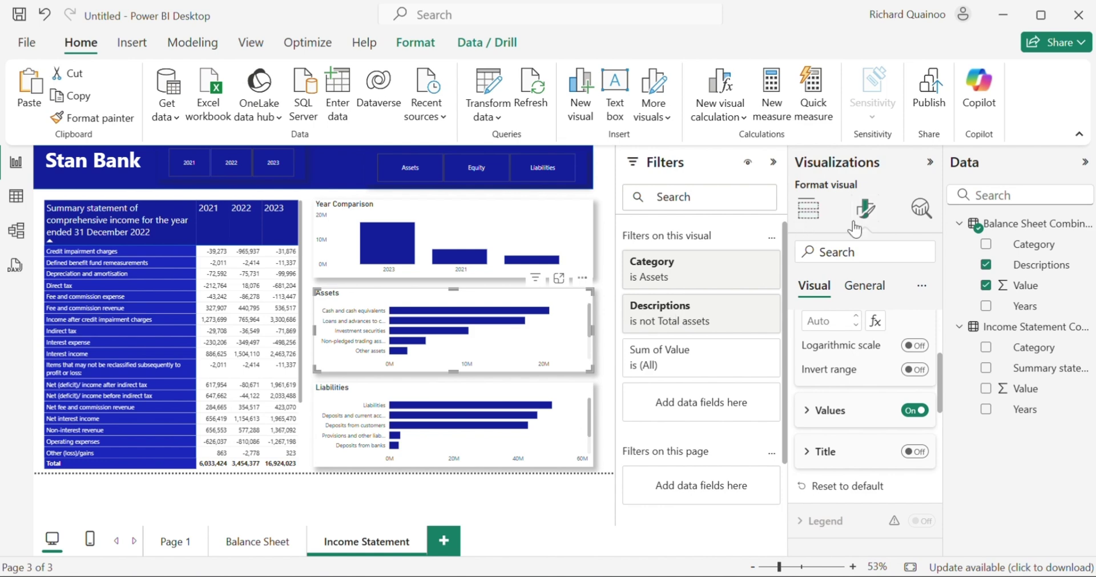
{"action": "left_click", "coordinate": [808, 208]}
{"action": "left_click", "coordinate": [925, 298]}
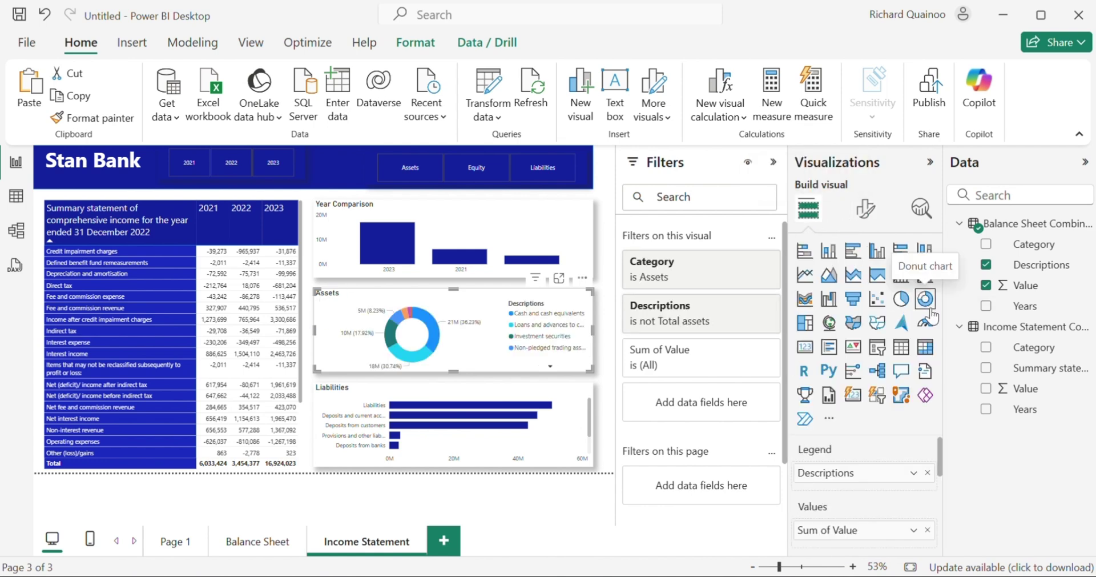
{"action": "left_click", "coordinate": [928, 472]}
{"action": "left_click", "coordinate": [986, 285]}
{"action": "left_click", "coordinate": [986, 347]}
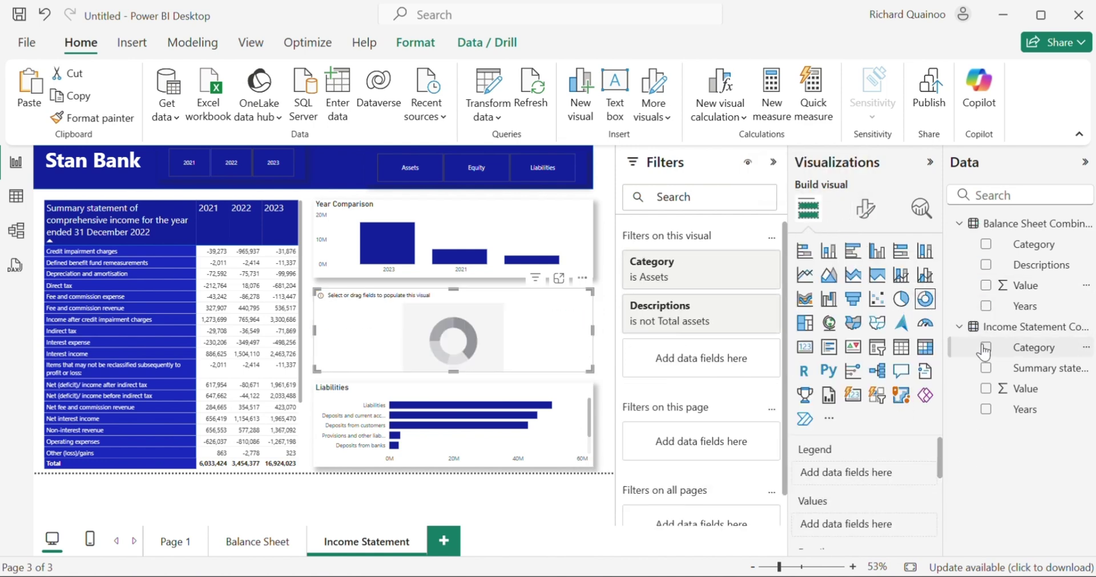
{"action": "left_click", "coordinate": [986, 389]}
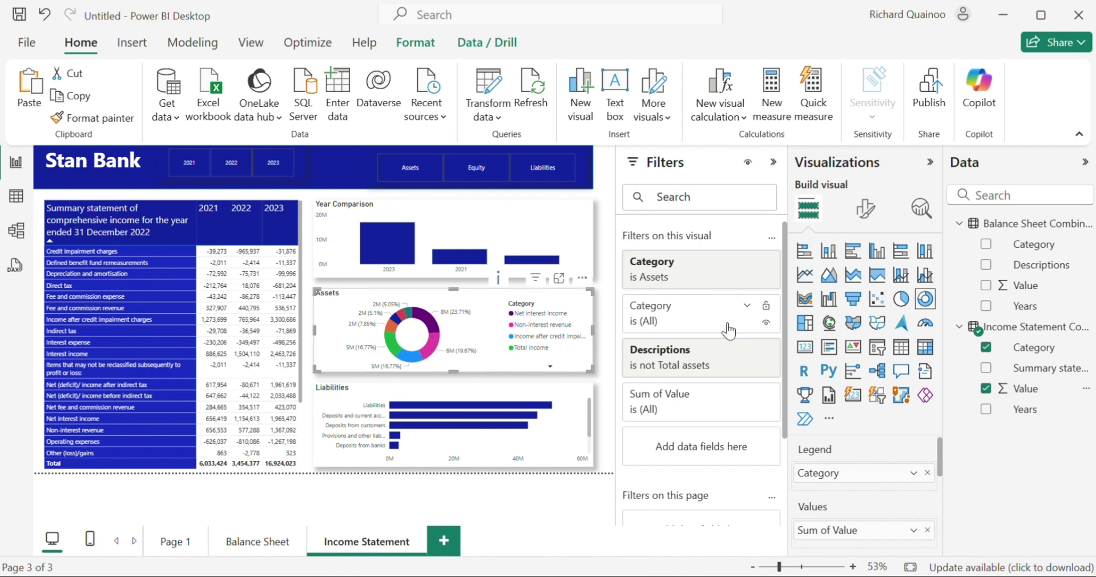
- Set the donut chart's detail labels to show only the percent of total
{"action": "left_click", "coordinate": [866, 208]}
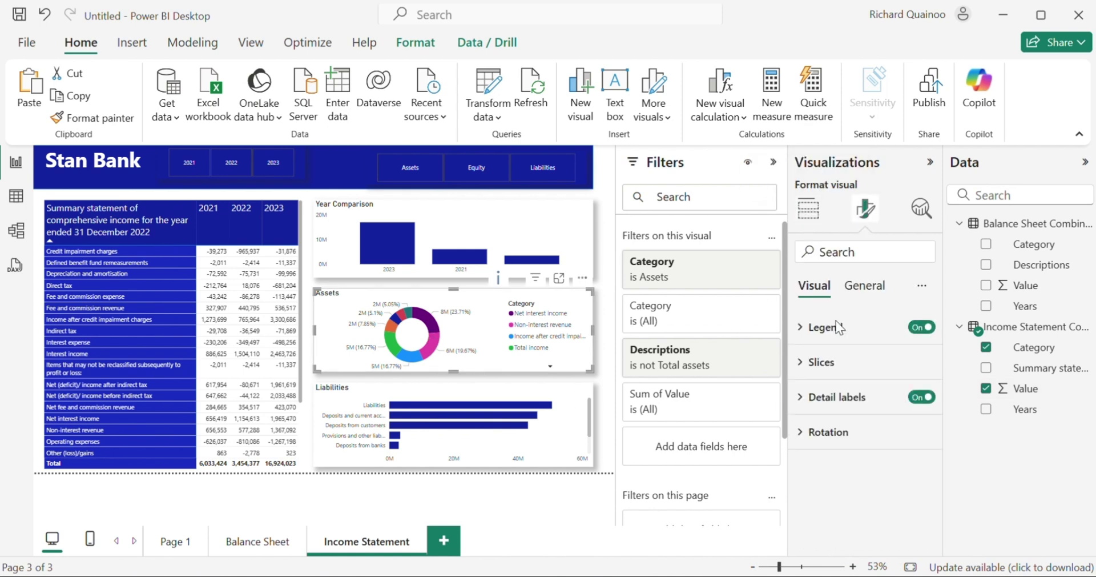
{"action": "left_click", "coordinate": [833, 400]}
{"action": "left_click", "coordinate": [865, 473]}
{"action": "key", "text": "Escape"}
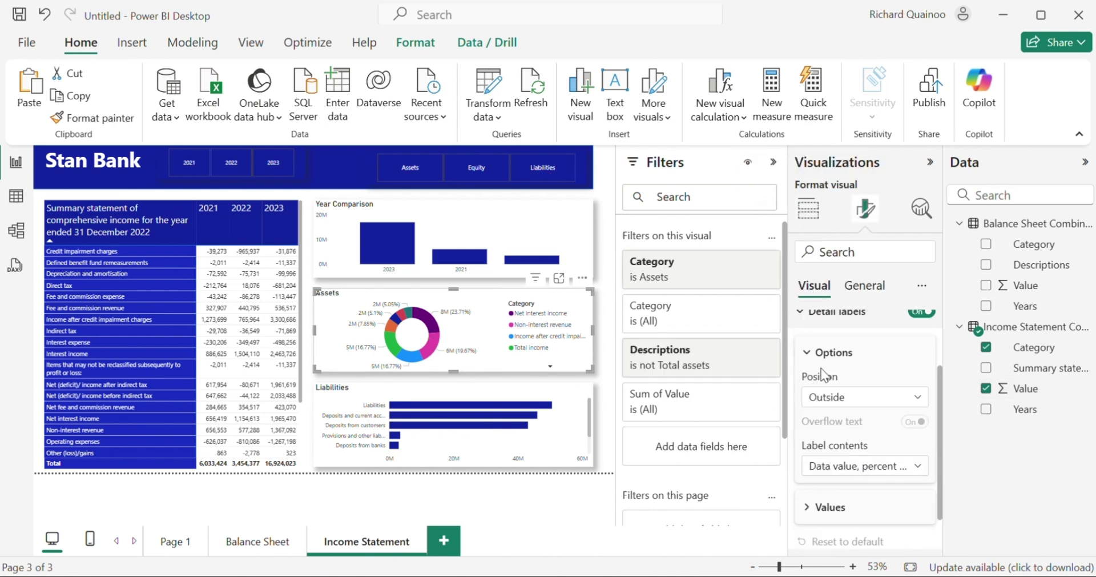
{"action": "scroll", "coordinate": [849, 388], "scroll_direction": "up", "scroll_amount": 2}
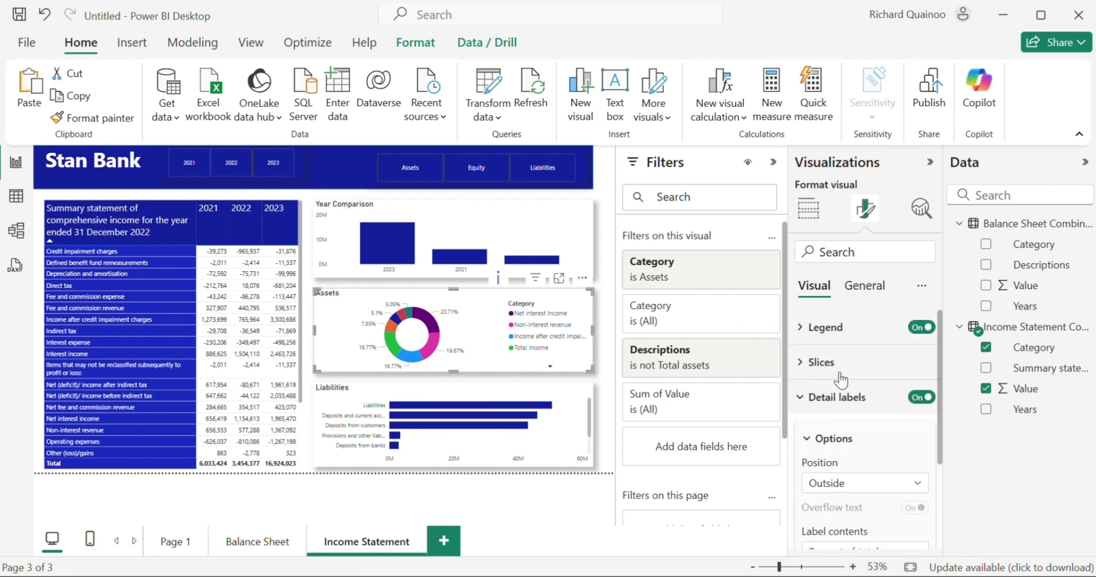
{"action": "left_click", "coordinate": [822, 397]}
- Colour the donut's Net interest income slice dark blue and its Non-interest revenue slice a brighter blue
{"action": "left_click", "coordinate": [816, 362]}
{"action": "left_click", "coordinate": [836, 447]}
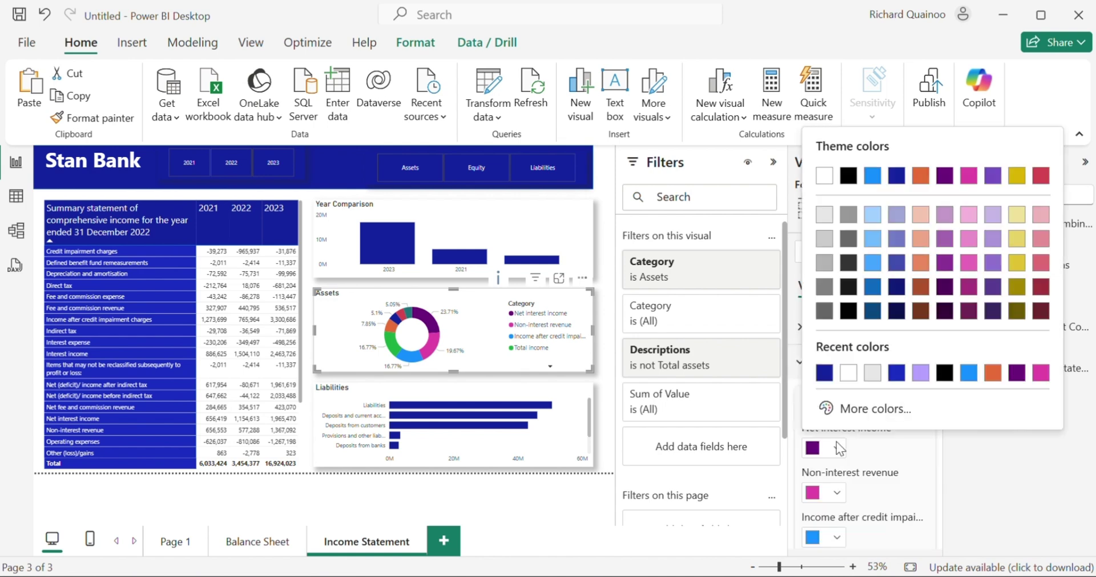
{"action": "left_click", "coordinate": [834, 471]}
{"action": "left_click", "coordinate": [835, 492]}
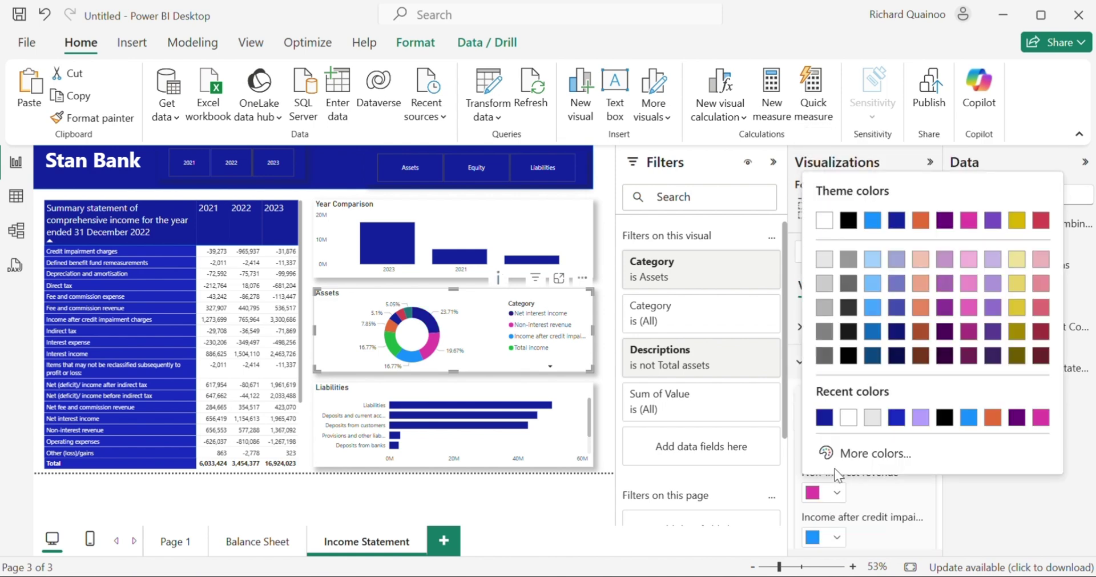
{"action": "left_click", "coordinate": [884, 415]}
- Colour the donut's Total income slice pale blue and its Net (deficit)/income before indirect tax slice dark grey
{"action": "left_click", "coordinate": [836, 537]}
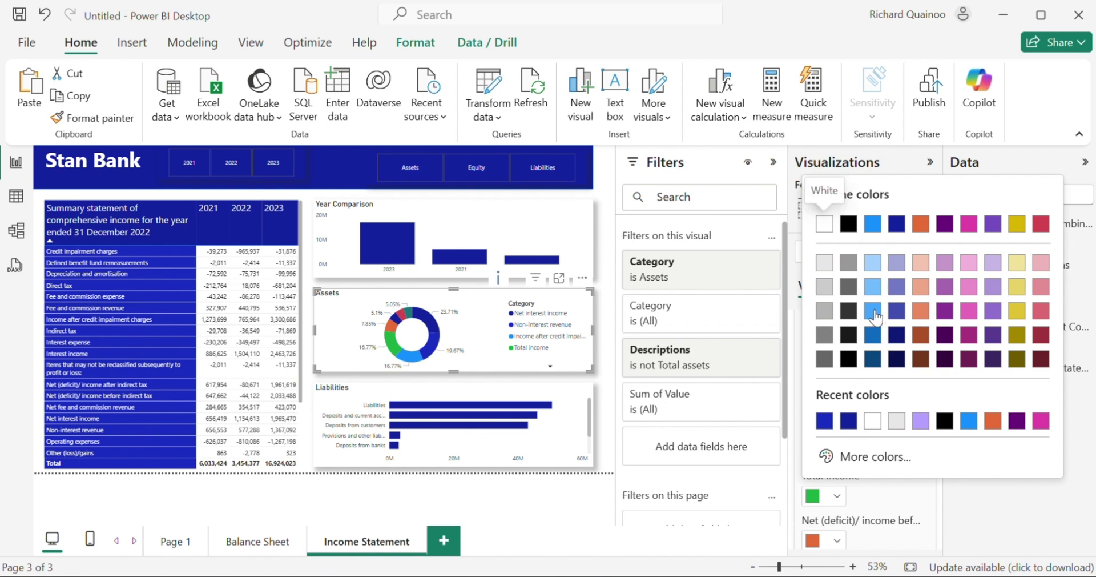
{"action": "left_click", "coordinate": [873, 308]}
{"action": "left_click", "coordinate": [837, 495]}
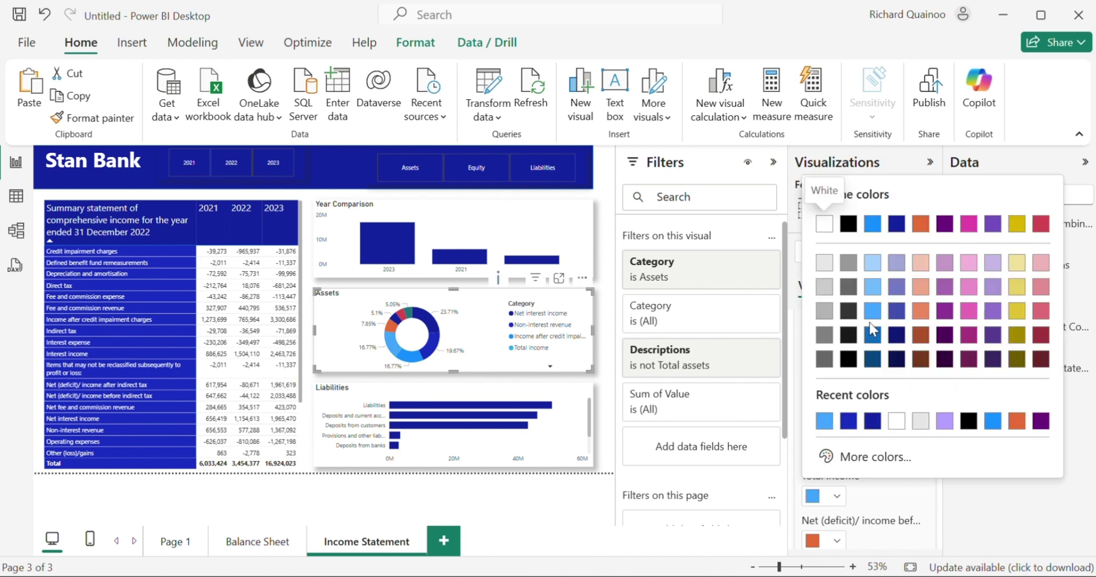
{"action": "left_click", "coordinate": [873, 268]}
{"action": "scroll", "coordinate": [828, 508], "scroll_direction": "down", "scroll_amount": 1}
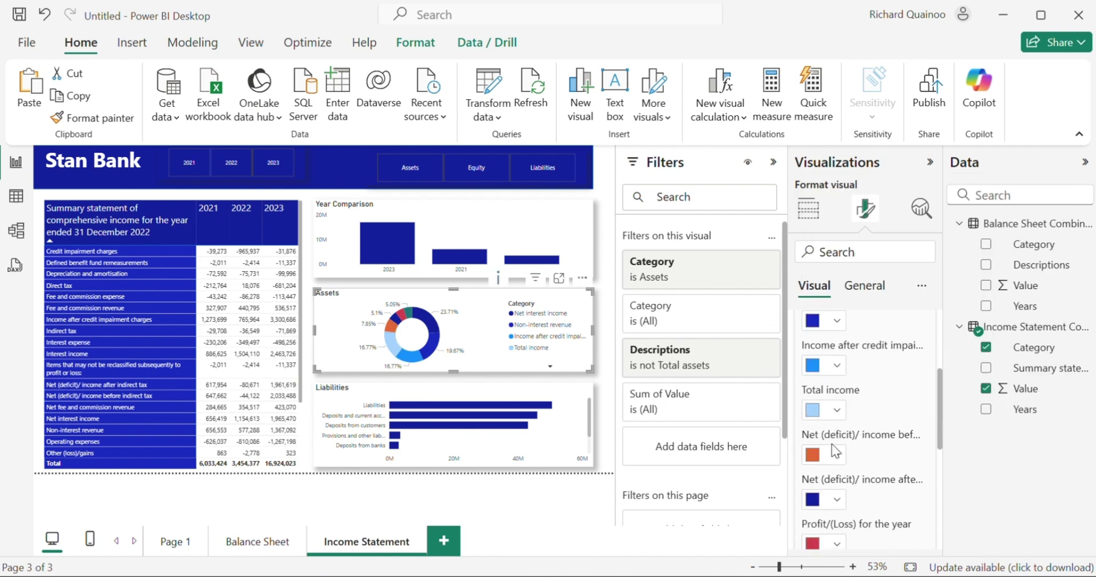
{"action": "left_click", "coordinate": [837, 454]}
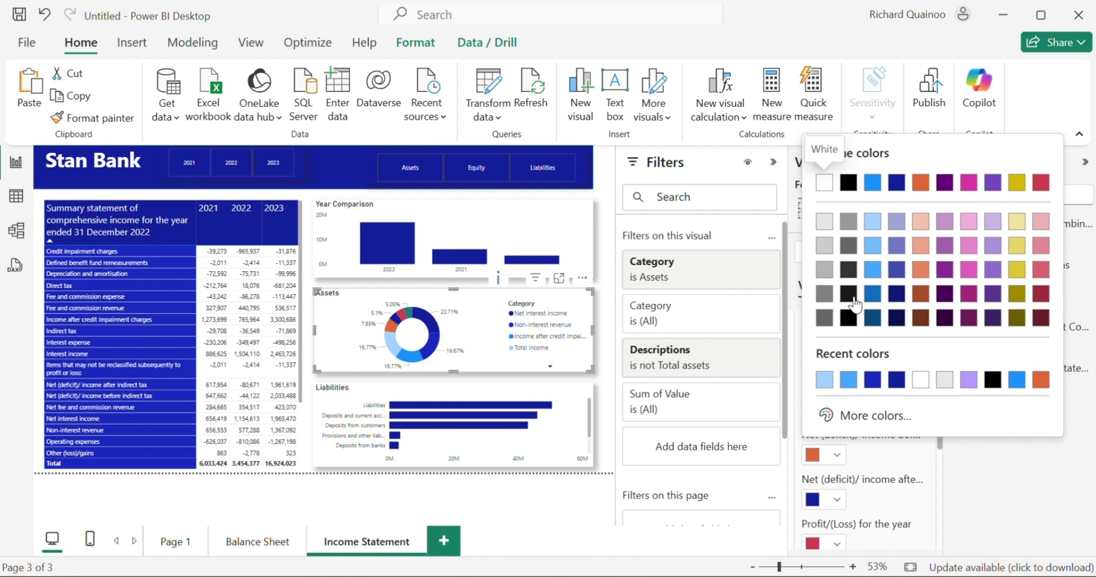
{"action": "left_click", "coordinate": [849, 271]}
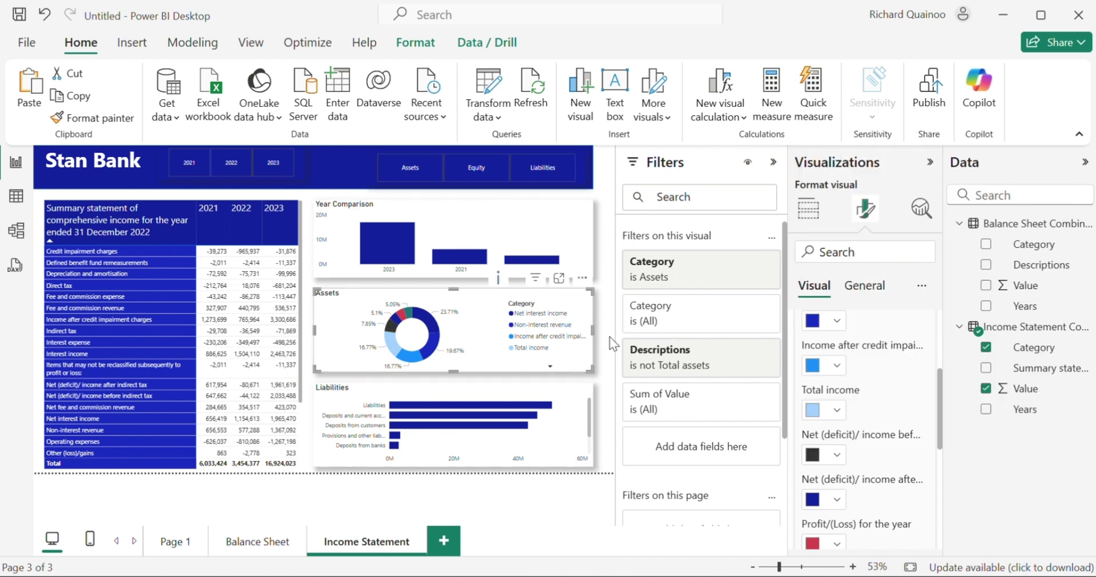
- Change the donut chart's title to Category
{"action": "left_click", "coordinate": [865, 285]}
{"action": "left_click", "coordinate": [818, 357]}
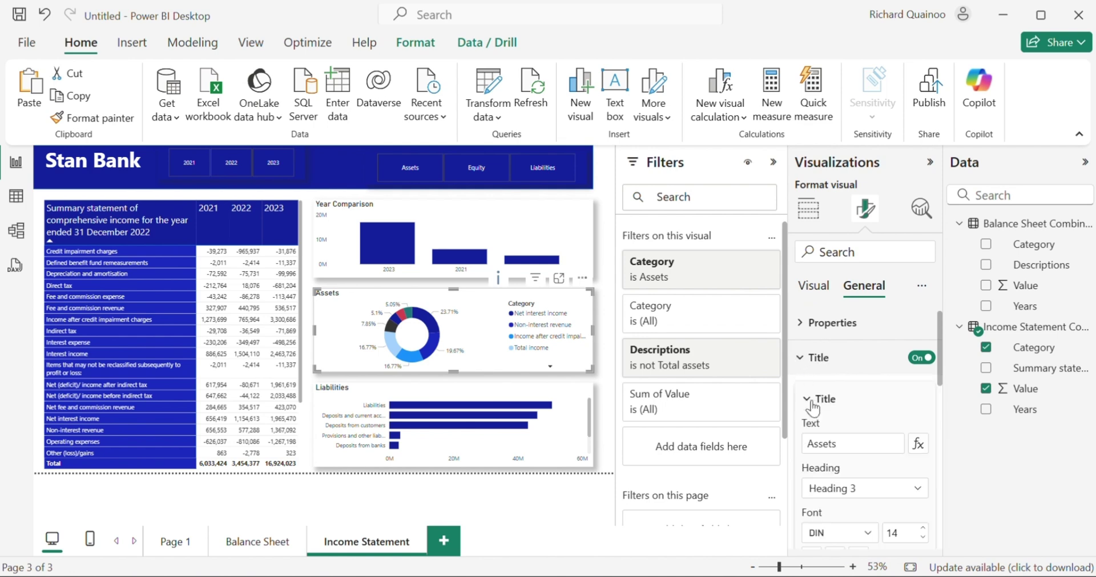
{"action": "double_click", "coordinate": [822, 444]}
{"action": "left_click", "coordinate": [832, 448]}
{"action": "double_click", "coordinate": [831, 453]}
{"action": "type", "text": "Category"}
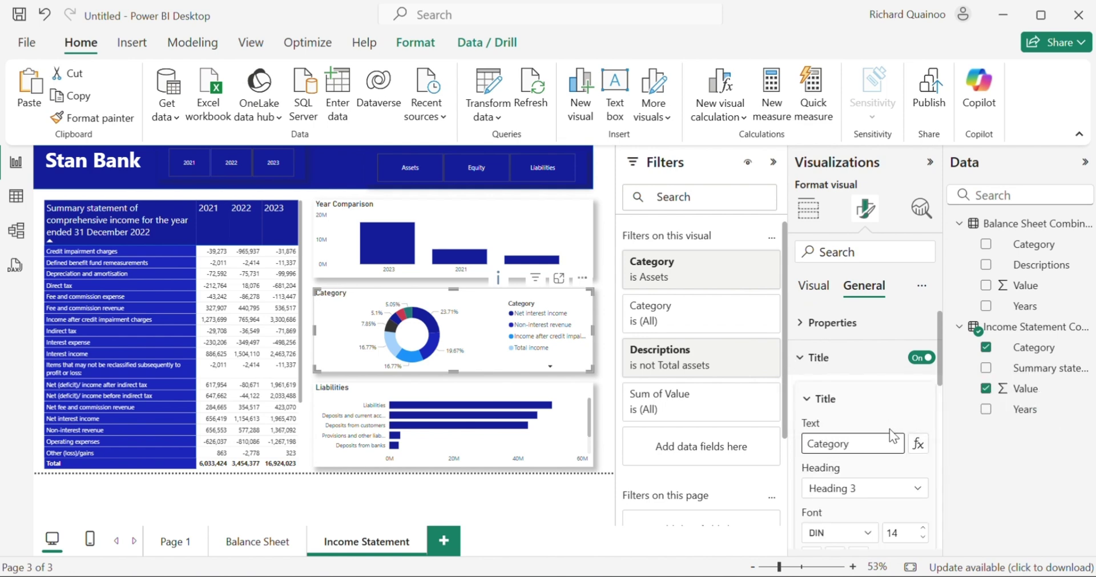
{"action": "left_click", "coordinate": [781, 486]}
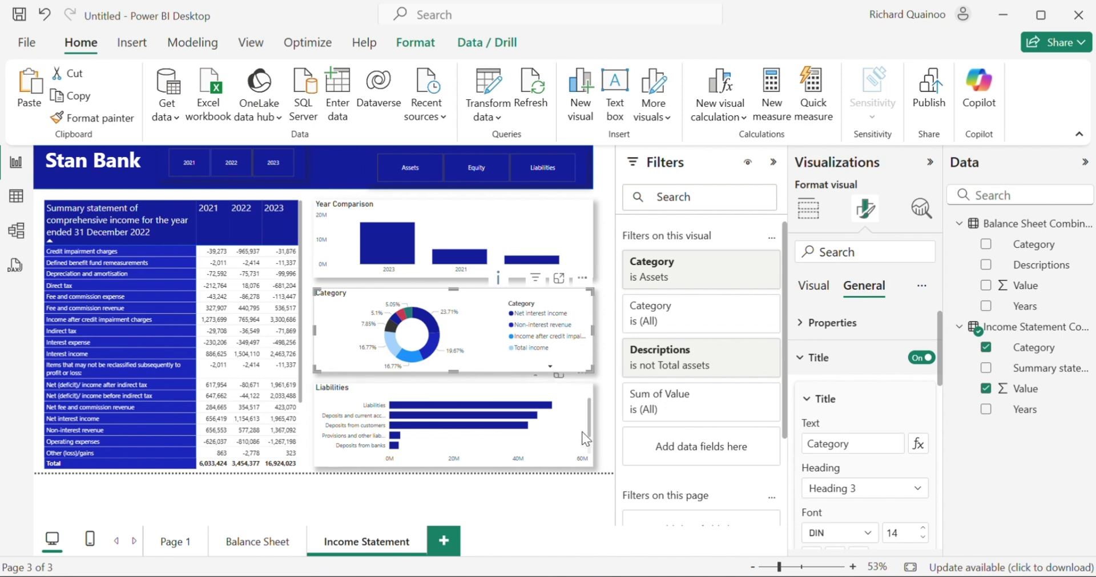
{"action": "left_click", "coordinate": [612, 440]}
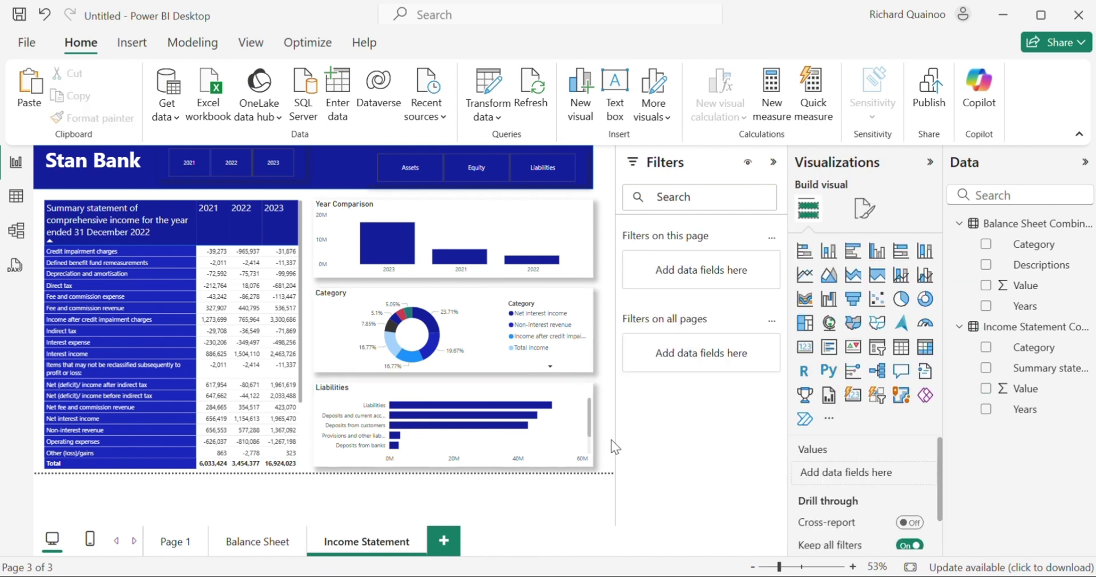
- Clear the Liabilities bar chart's fields and put the income statement's Summary statement field on its Y-axis
{"action": "left_click", "coordinate": [550, 447]}
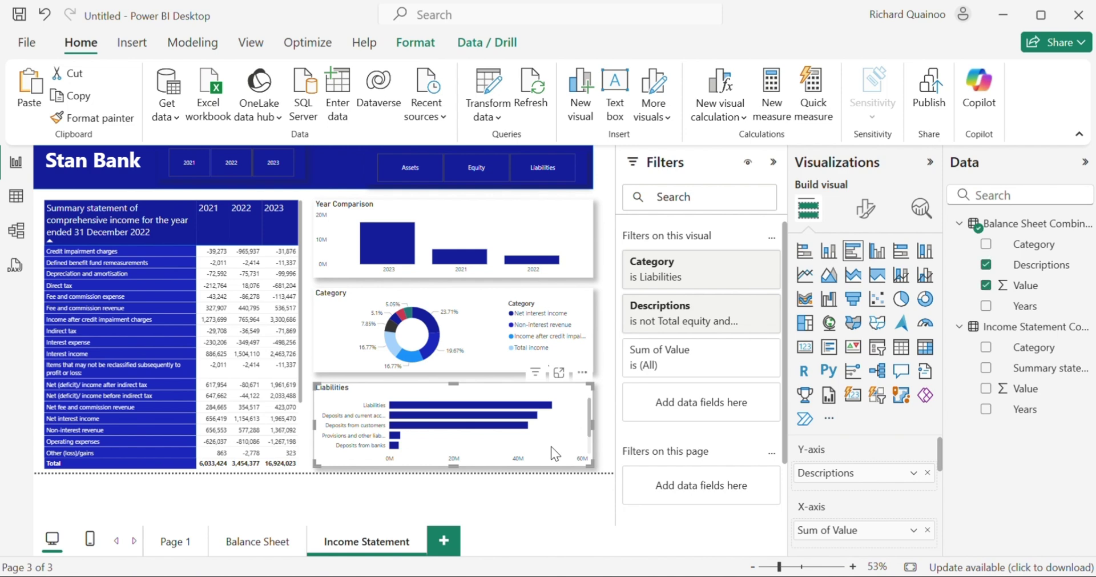
{"action": "left_click", "coordinate": [927, 473]}
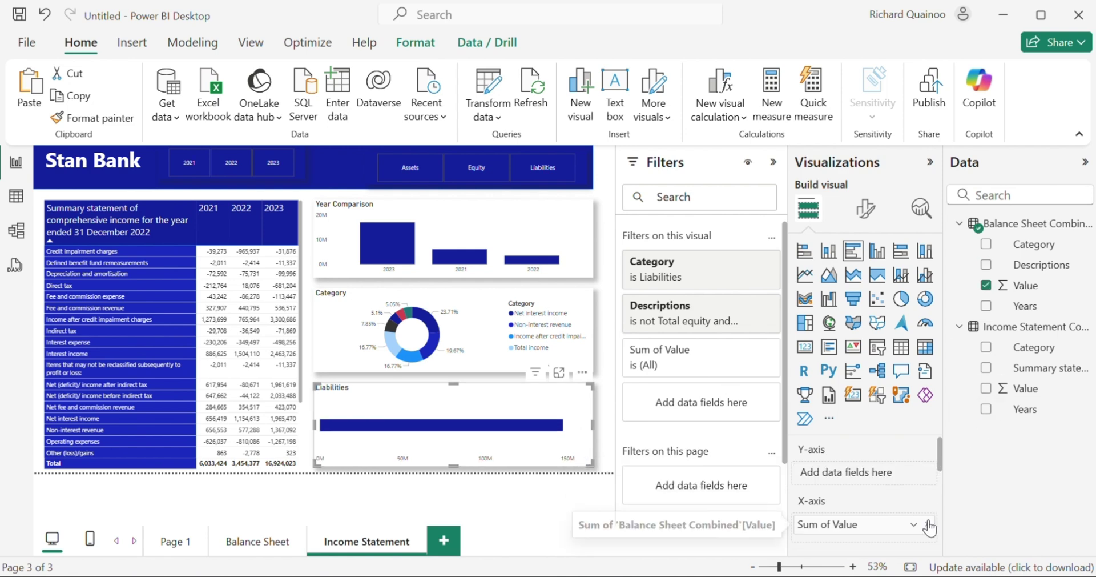
{"action": "left_click", "coordinate": [929, 524]}
{"action": "left_click", "coordinate": [986, 367]}
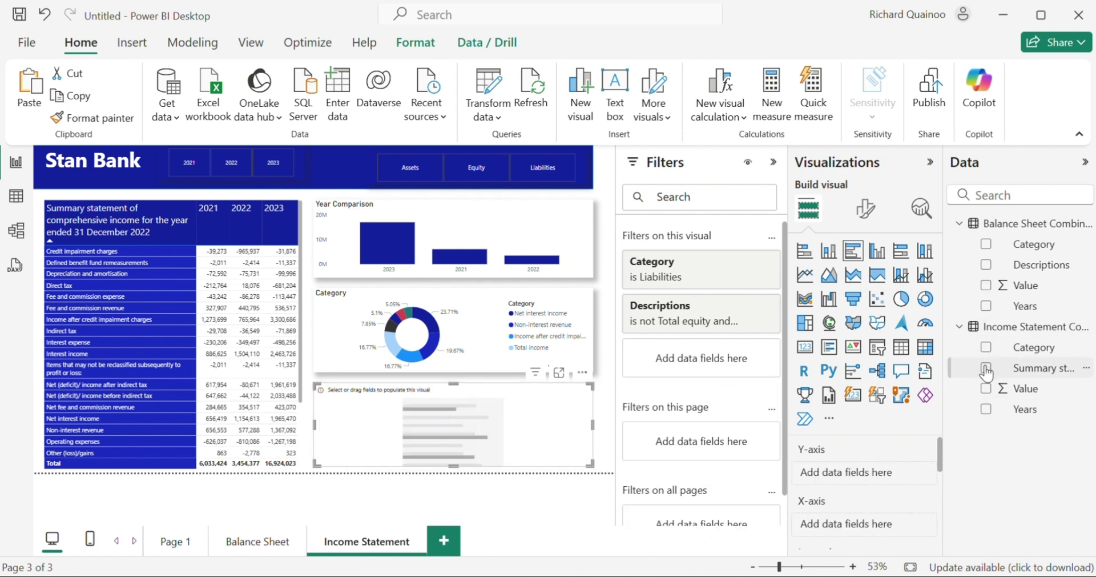
{"action": "left_click", "coordinate": [986, 409]}
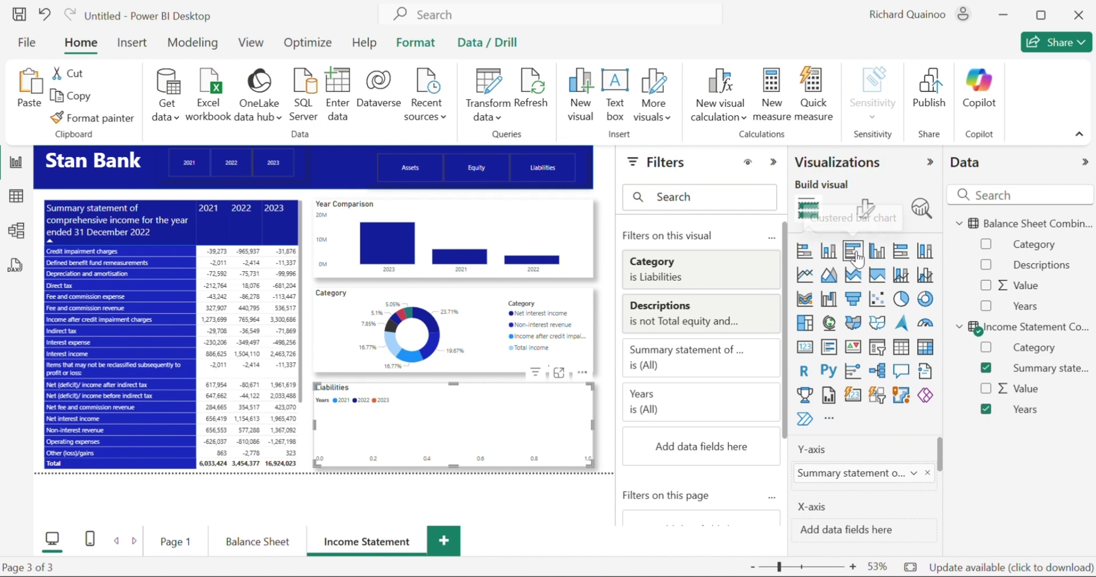
{"action": "scroll", "coordinate": [888, 468], "scroll_direction": "down", "scroll_amount": 5}
{"action": "scroll", "coordinate": [913, 502], "scroll_direction": "up", "scroll_amount": 3}
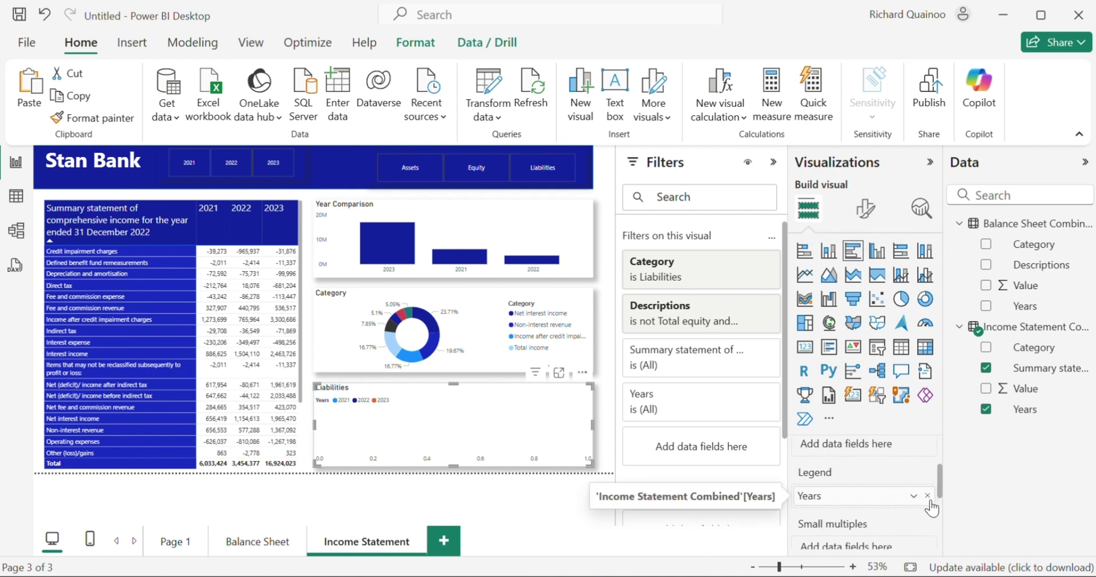
{"action": "left_click", "coordinate": [927, 495]}
{"action": "scroll", "coordinate": [894, 501], "scroll_direction": "up", "scroll_amount": 2}
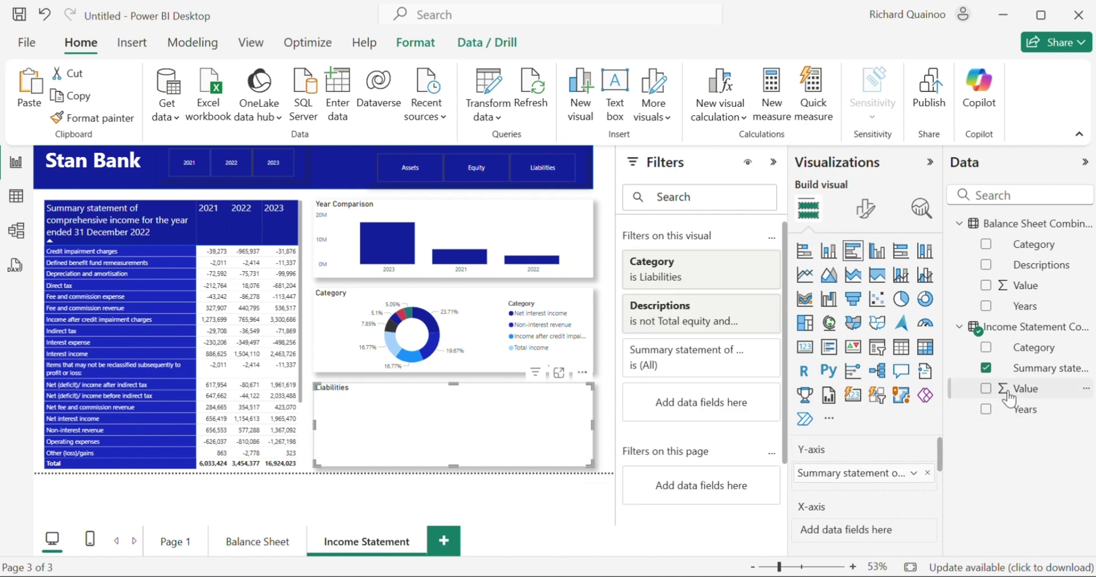
- Add the income statement's Value field to the Liabilities bar chart and change its title to "lines of Statement"
{"action": "left_click", "coordinate": [987, 390]}
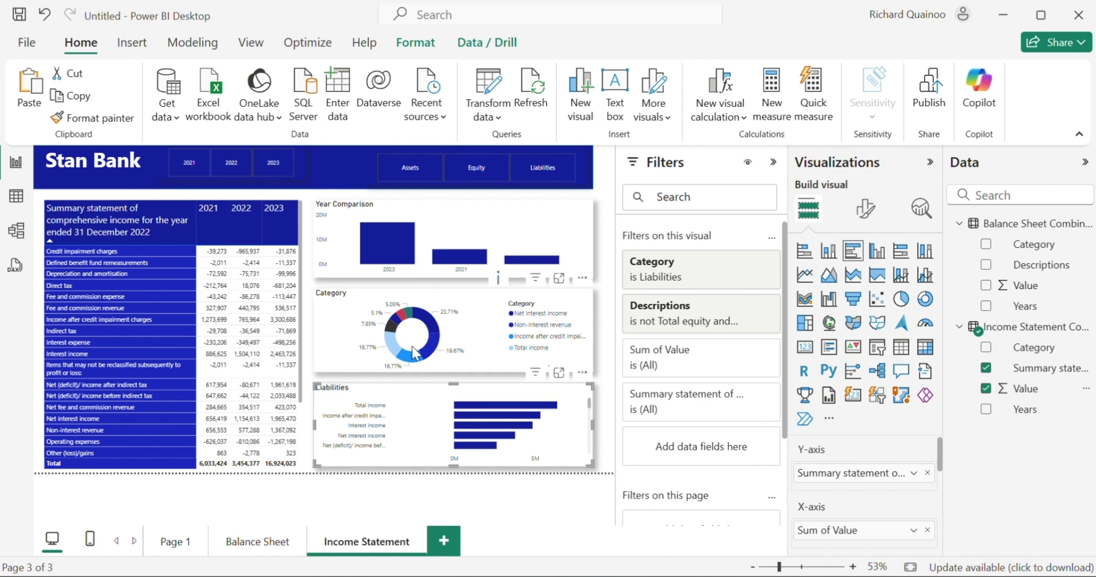
{"action": "left_click", "coordinate": [867, 210]}
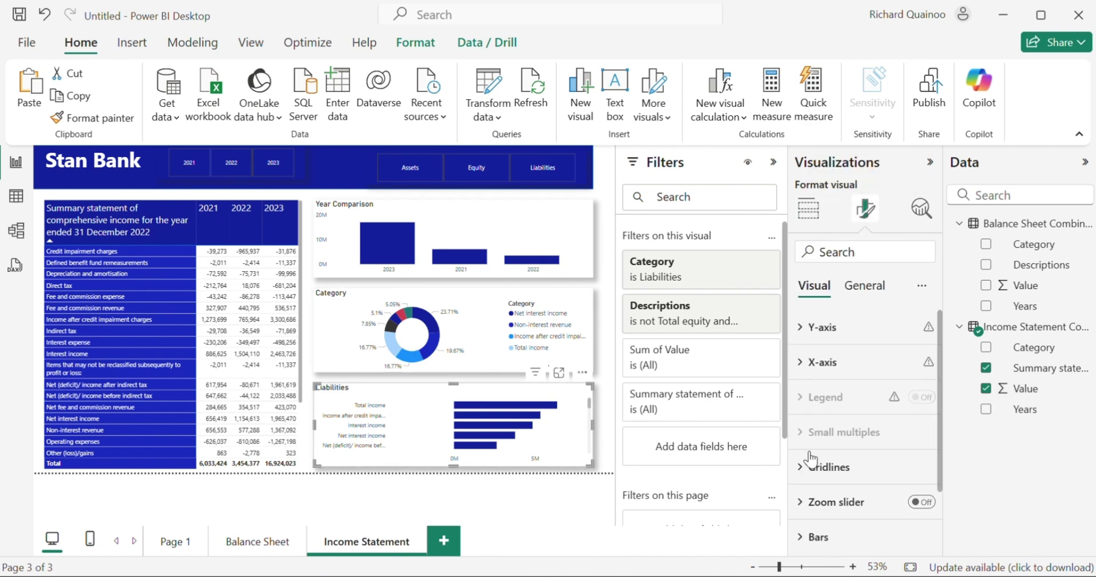
{"action": "scroll", "coordinate": [829, 501], "scroll_direction": "down", "scroll_amount": 2}
{"action": "scroll", "coordinate": [827, 434], "scroll_direction": "up", "scroll_amount": 2}
{"action": "left_click", "coordinate": [856, 294]}
{"action": "left_click", "coordinate": [826, 362]}
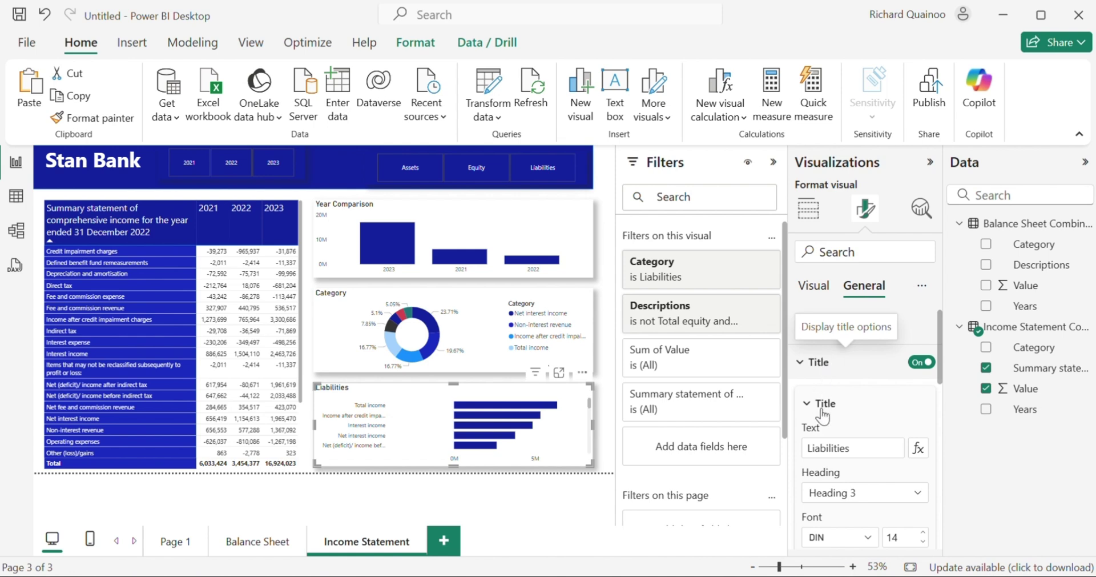
{"action": "left_click", "coordinate": [829, 447]}
{"action": "key", "text": "BackSpace"}
{"action": "type", "text": "In"}
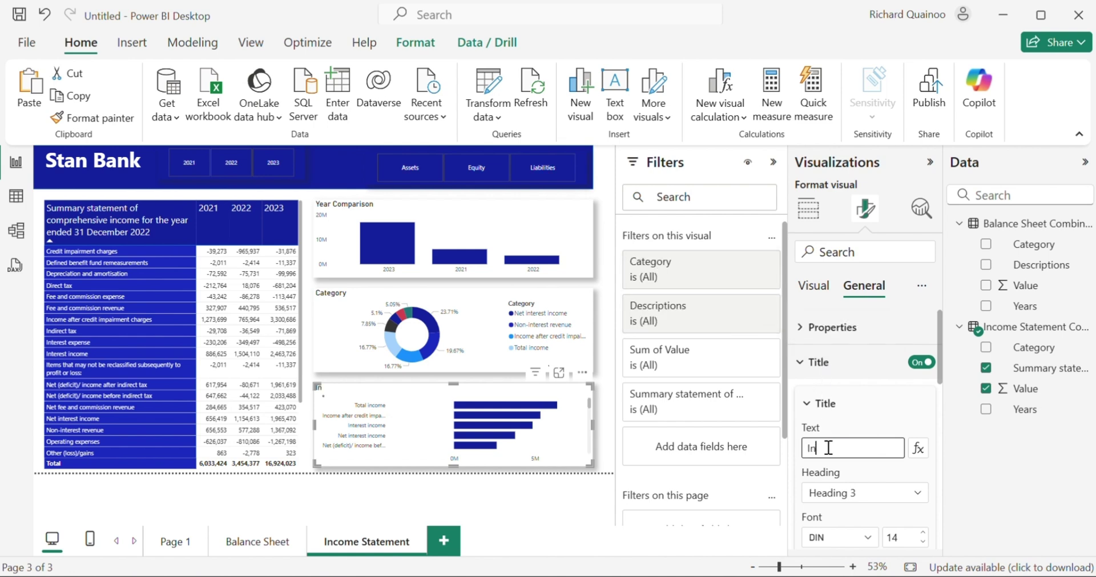
{"action": "key", "text": "BackSpace"}
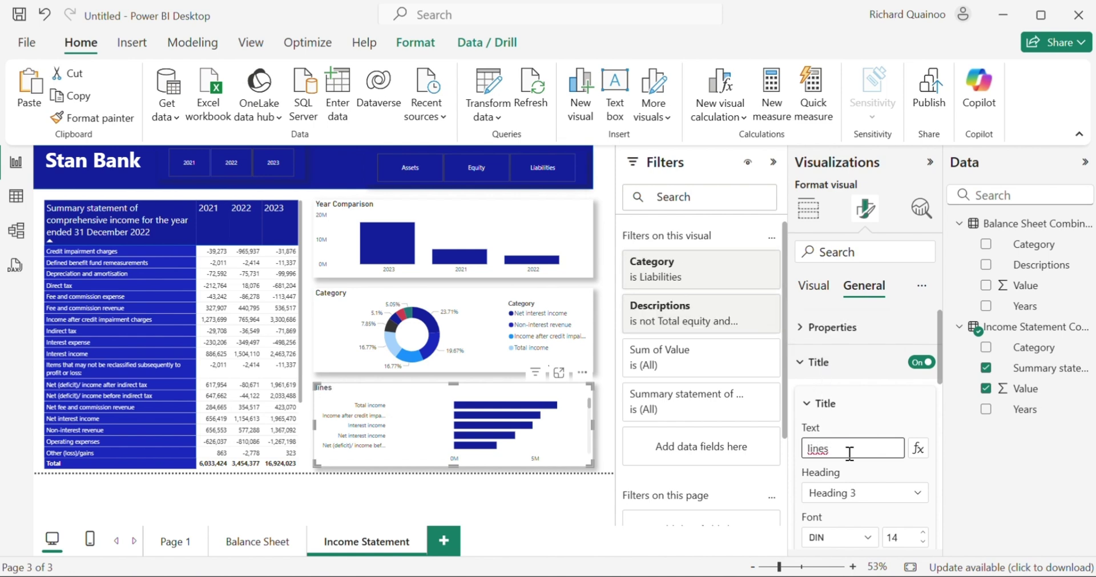
{"action": "type", "text": "ines of Statement"}
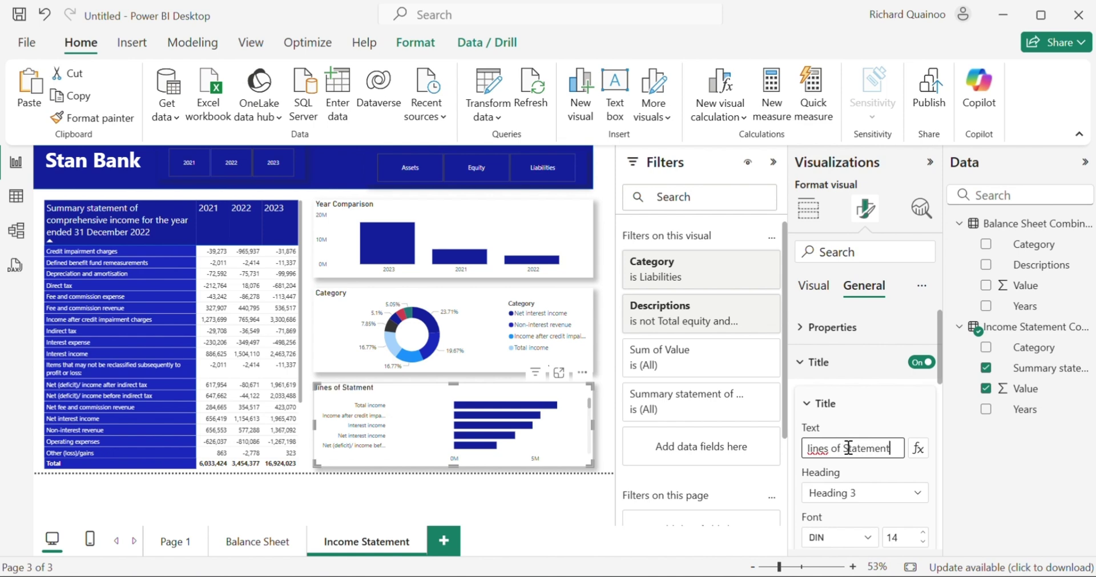
{"action": "left_click", "coordinate": [312, 471]}
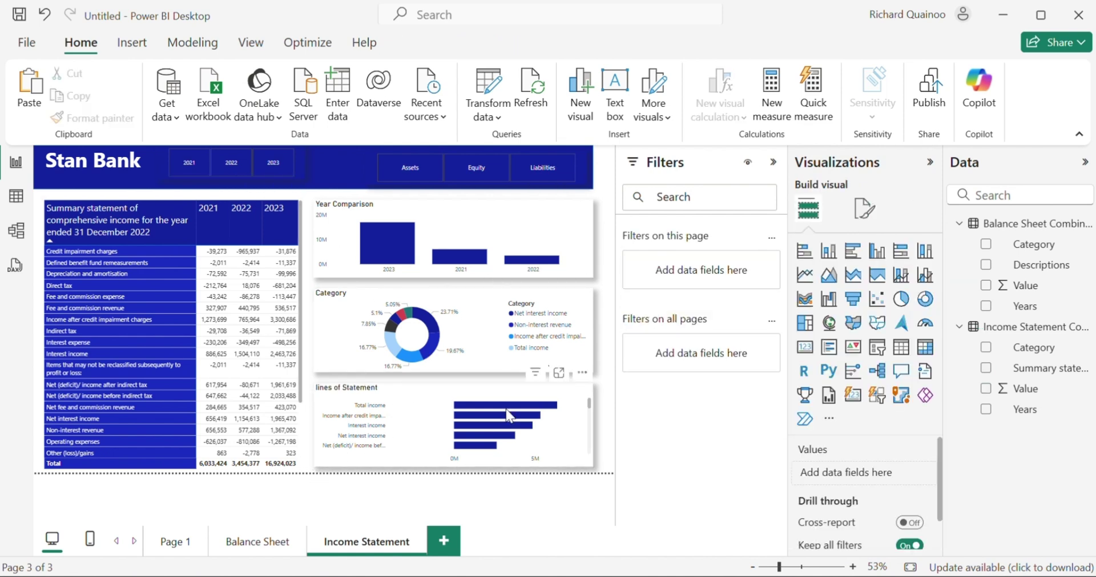
- Test cross-filtering by selecting the 2023 column in the Year Comparison chart and clearing the selection
{"action": "left_click", "coordinate": [382, 235]}
{"action": "left_click", "coordinate": [382, 236]}
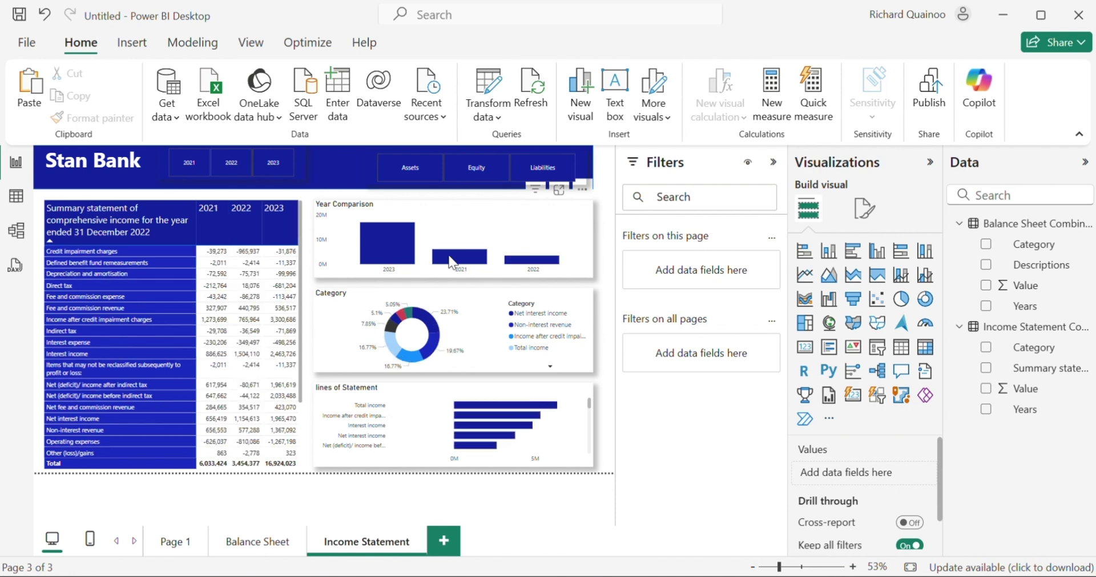
- Sort the Year Comparison column chart by Years in ascending order
{"action": "left_click", "coordinate": [583, 188]}
{"action": "mouse_move", "coordinate": [651, 312]}
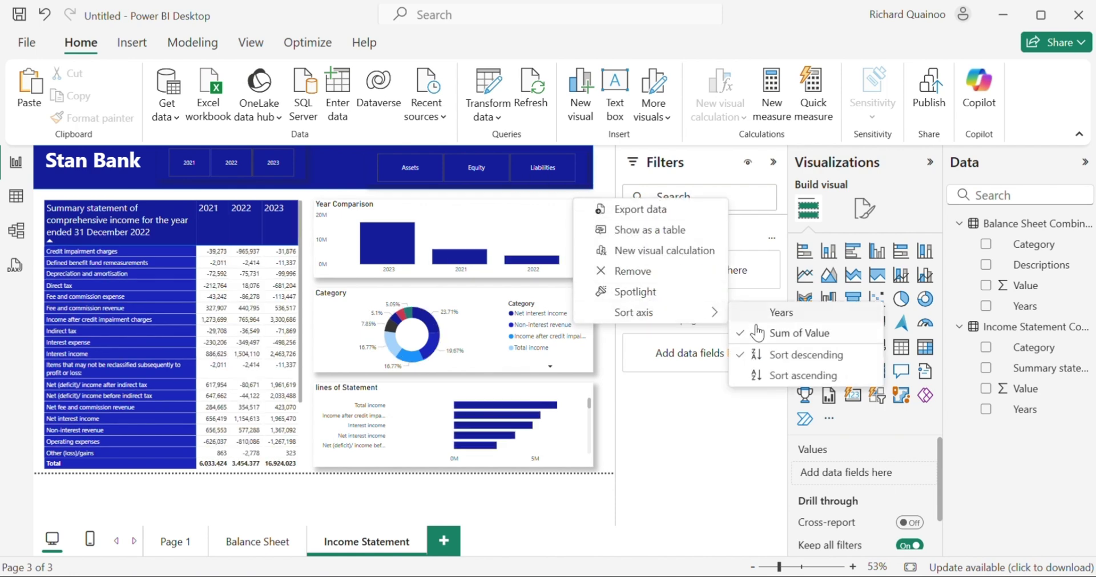
{"action": "left_click", "coordinate": [781, 312]}
{"action": "left_click", "coordinate": [576, 196]}
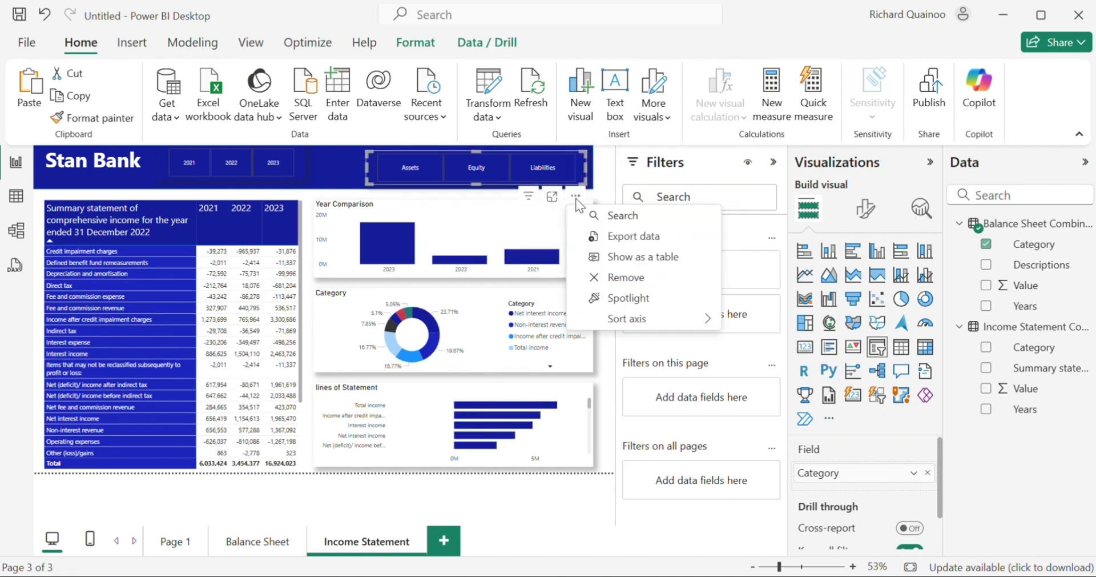
{"action": "left_click", "coordinate": [545, 231]}
{"action": "left_click", "coordinate": [582, 188]}
{"action": "mouse_move", "coordinate": [648, 312]}
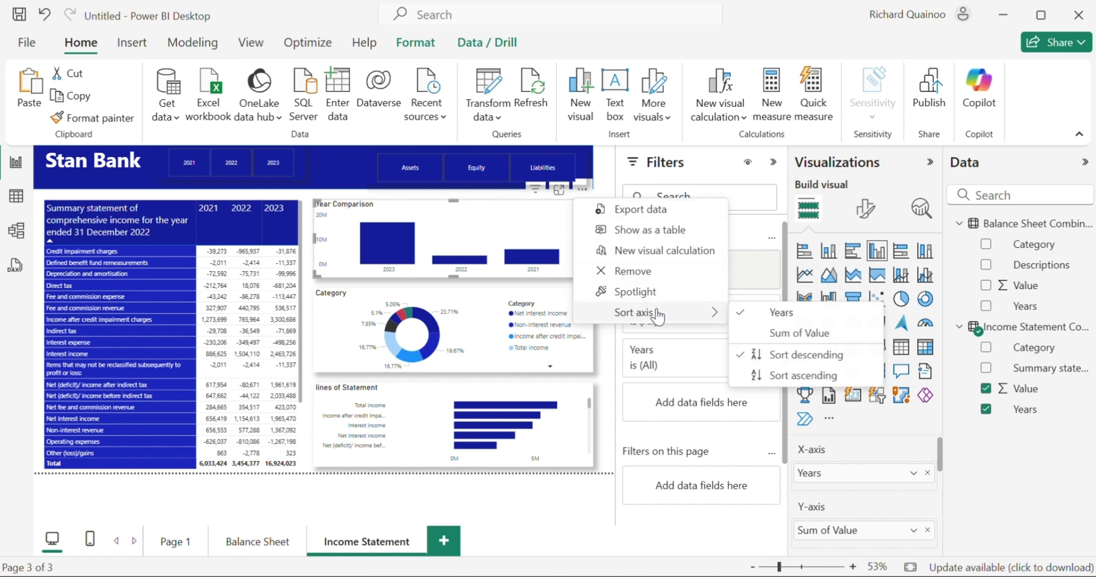
{"action": "left_click", "coordinate": [805, 374]}
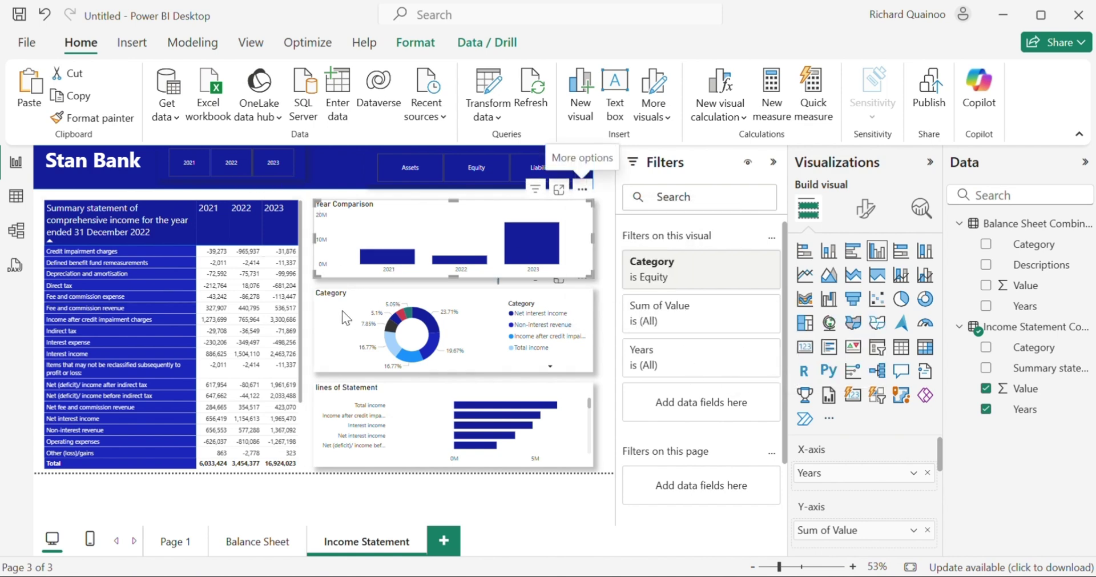
- Test cross-filtering from the Category donut chart by selecting legend categories, including Non-interest revenue and Income after credit impairment charges
{"action": "left_click", "coordinate": [528, 315]}
{"action": "left_click", "coordinate": [526, 335]}
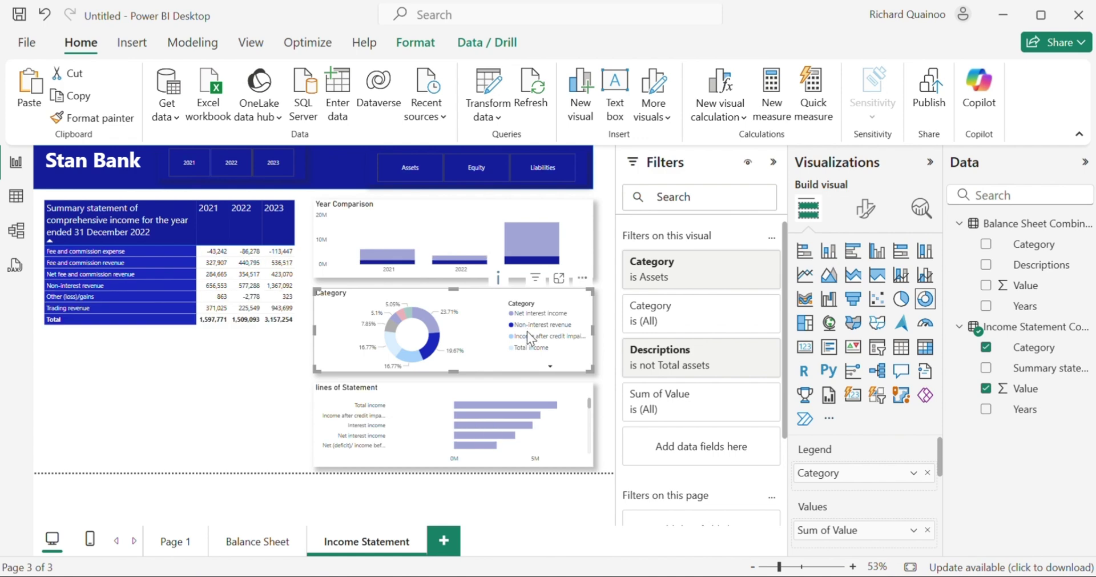
{"action": "left_click", "coordinate": [519, 338]}
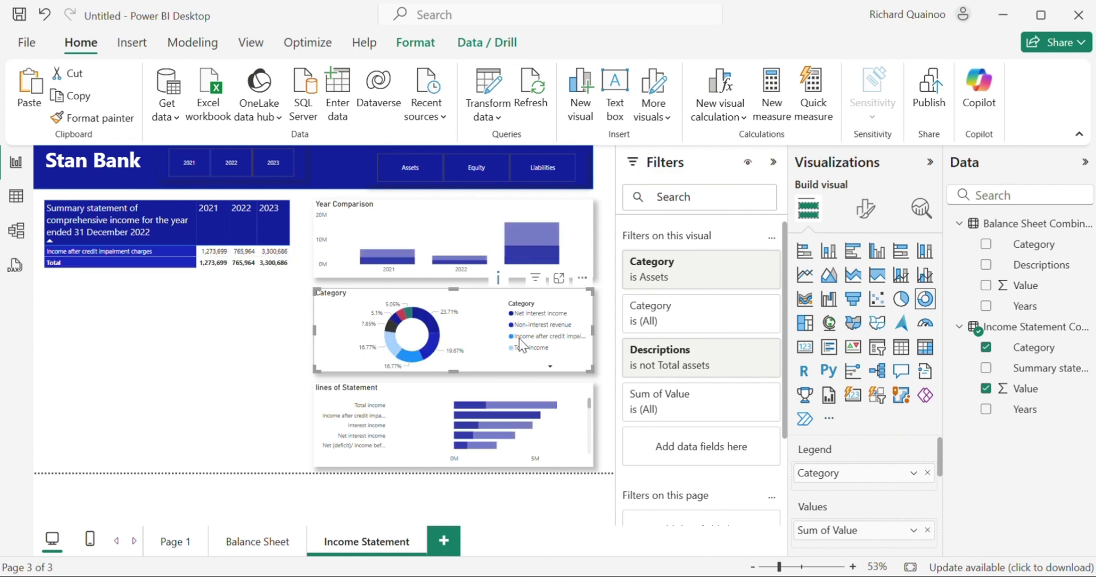
- Replace the banner category slicer's field with the income statement's Category field and widen the slicer toward the year slicer
{"action": "left_click", "coordinate": [583, 165]}
{"action": "left_click", "coordinate": [927, 473]}
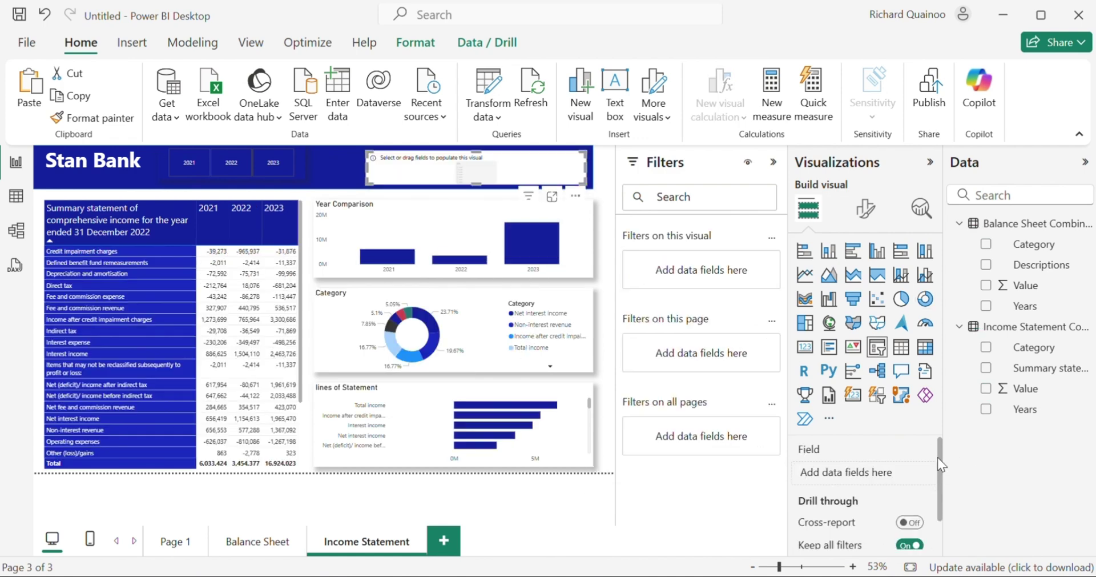
{"action": "left_click", "coordinate": [986, 347]}
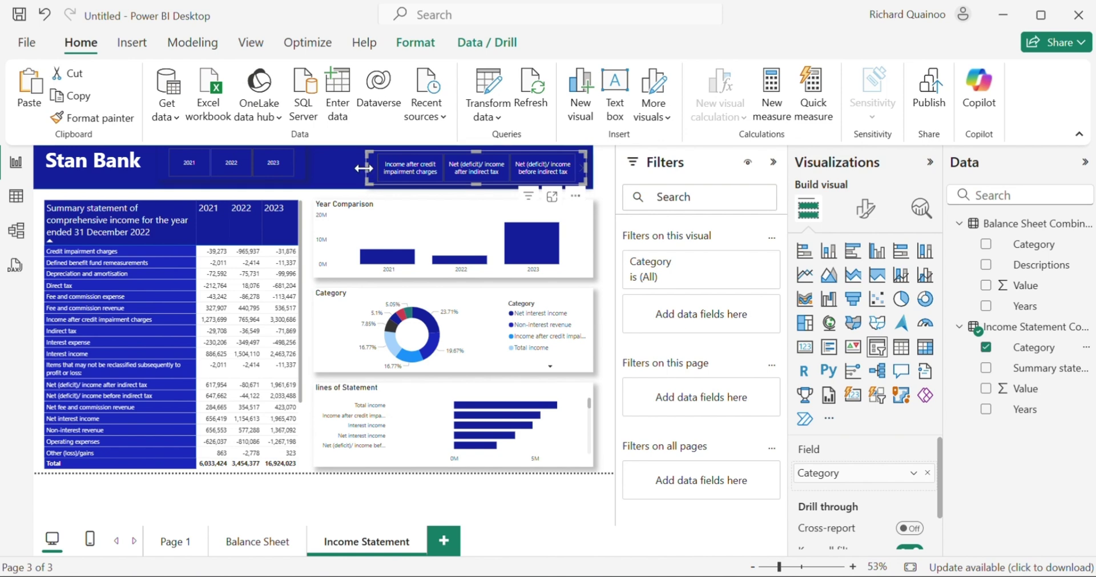
{"action": "left_click_drag", "start_coordinate": [366, 167], "coordinate": [314, 166]}
{"action": "left_click", "coordinate": [448, 466]}
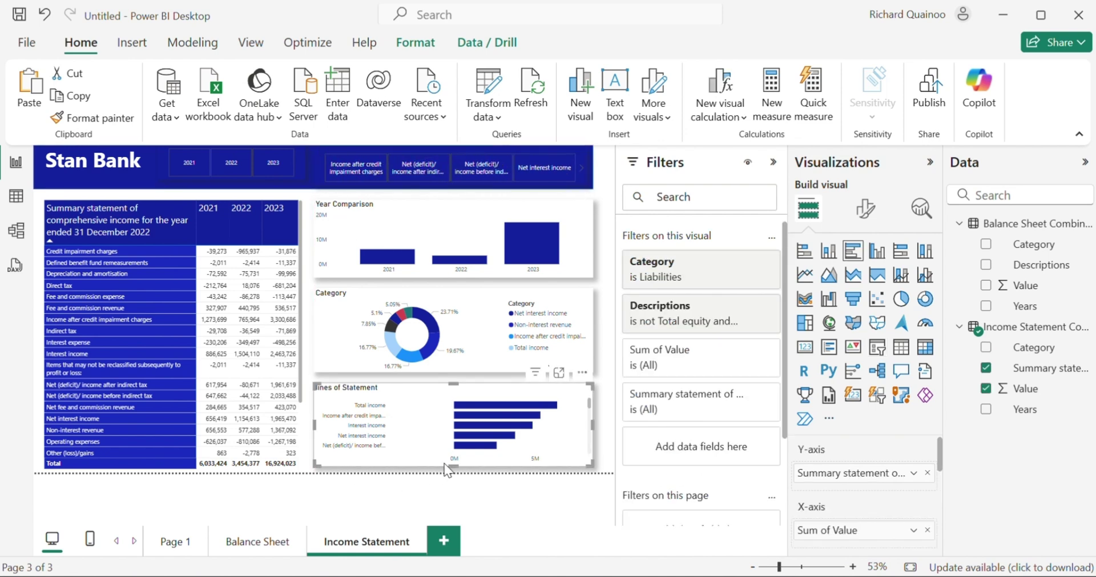
- Turn on the shadow effect for the income statement matrix
{"action": "left_click", "coordinate": [302, 461]}
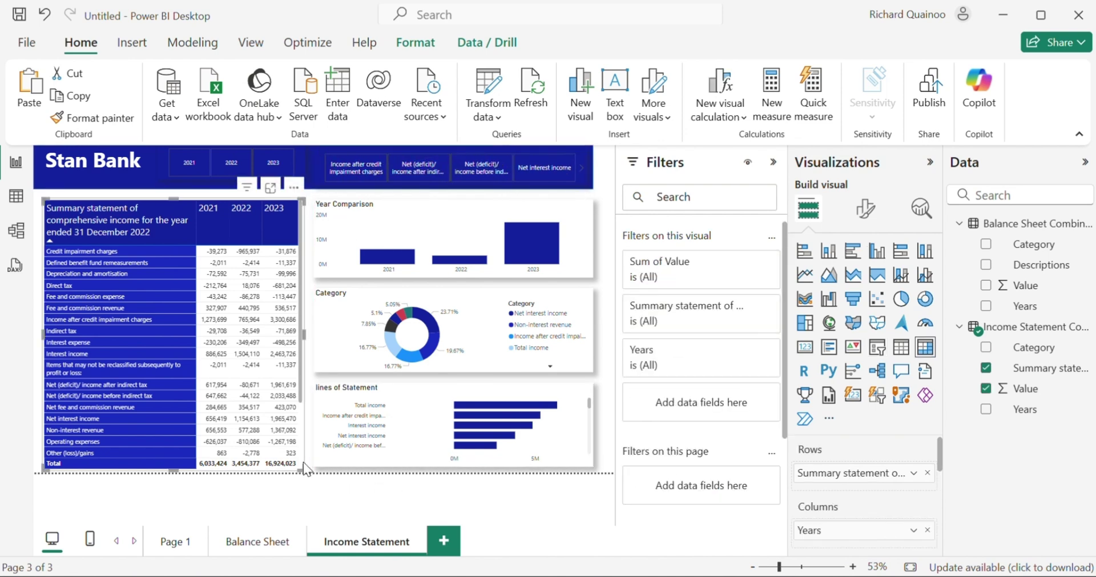
{"action": "left_click", "coordinate": [865, 209]}
{"action": "left_click", "coordinate": [864, 285]}
{"action": "left_click", "coordinate": [815, 402]}
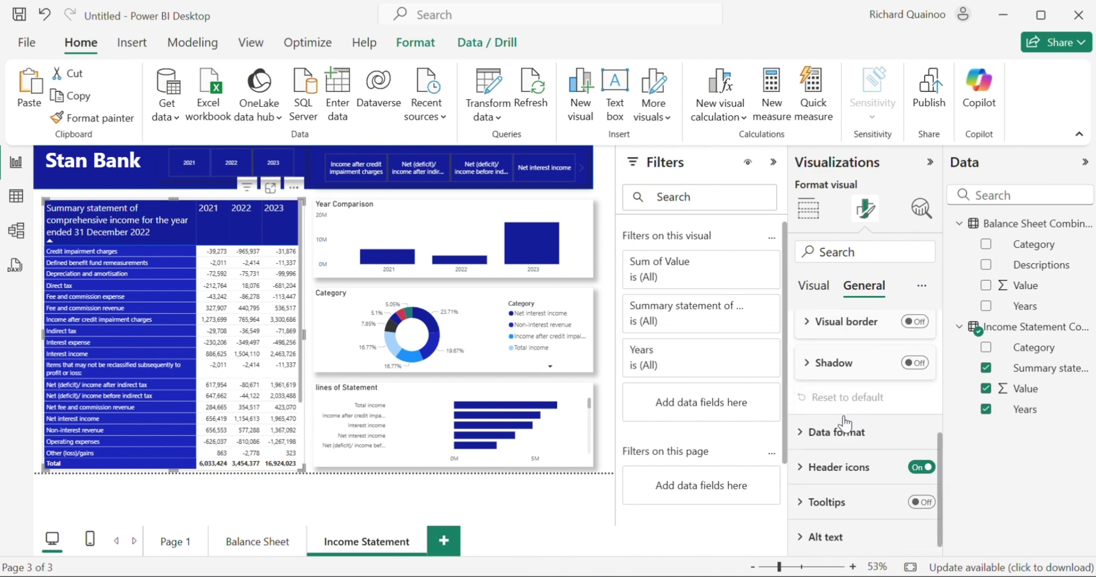
{"action": "left_click", "coordinate": [915, 363]}
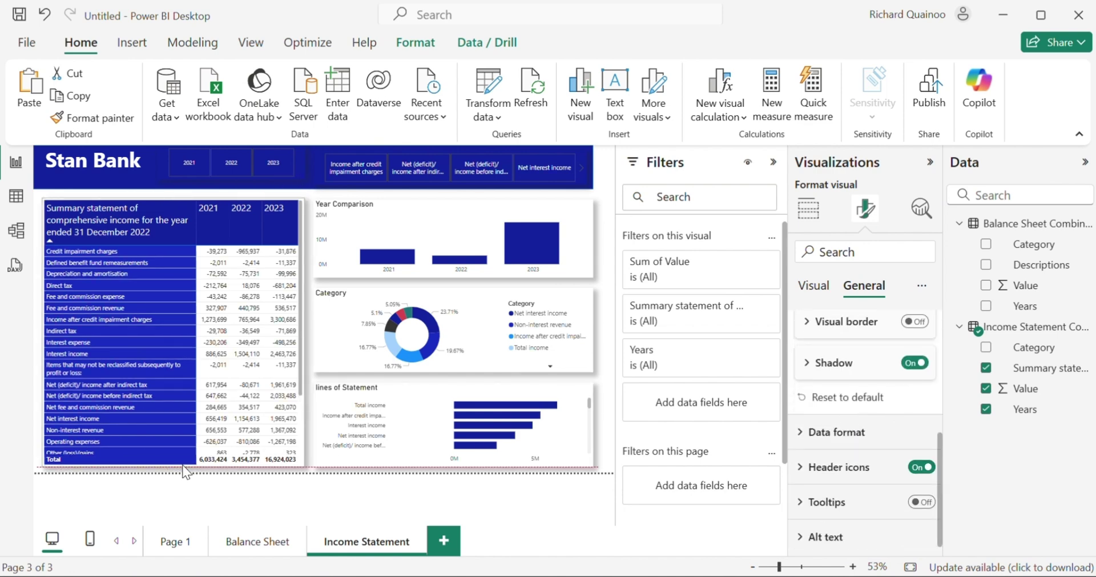
{"action": "left_click", "coordinate": [597, 426]}
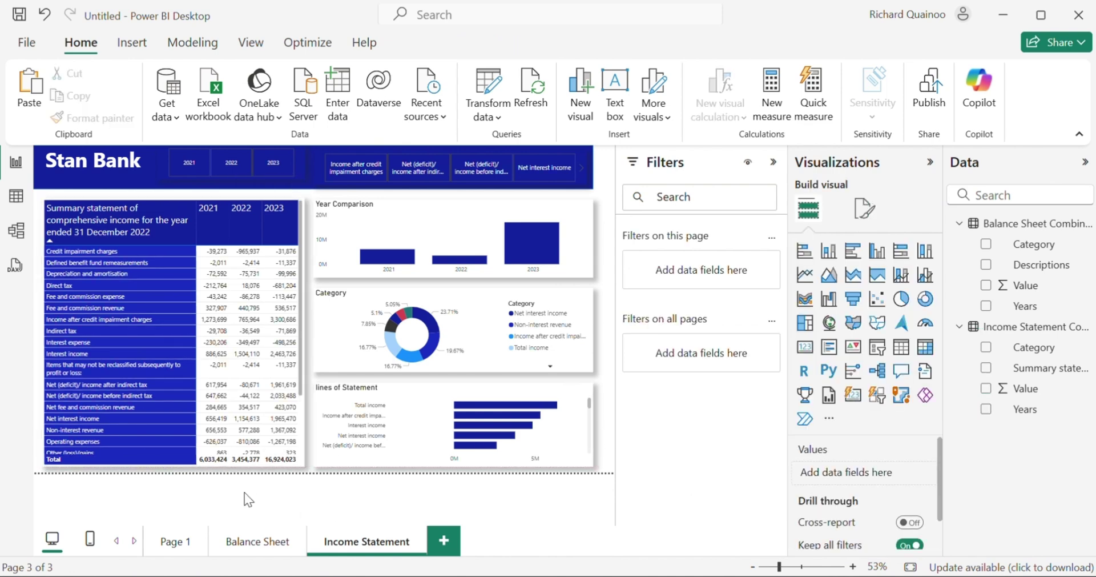
- Turn on the shadow effect for the Descriptions matrix on the Balance Sheet page
{"action": "left_click", "coordinate": [253, 541]}
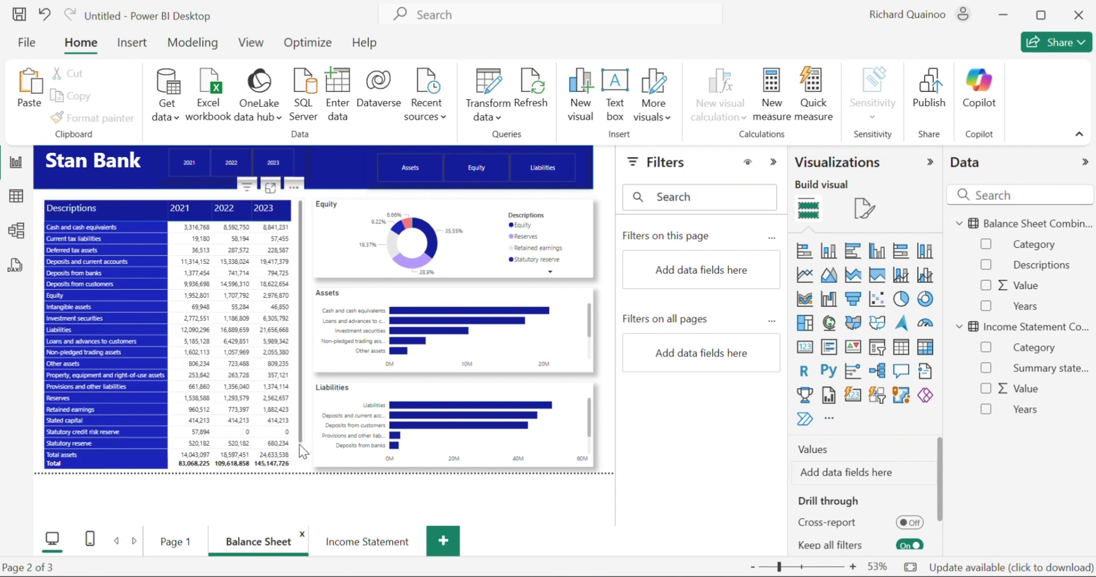
{"action": "left_click", "coordinate": [299, 444]}
{"action": "left_click", "coordinate": [864, 209]}
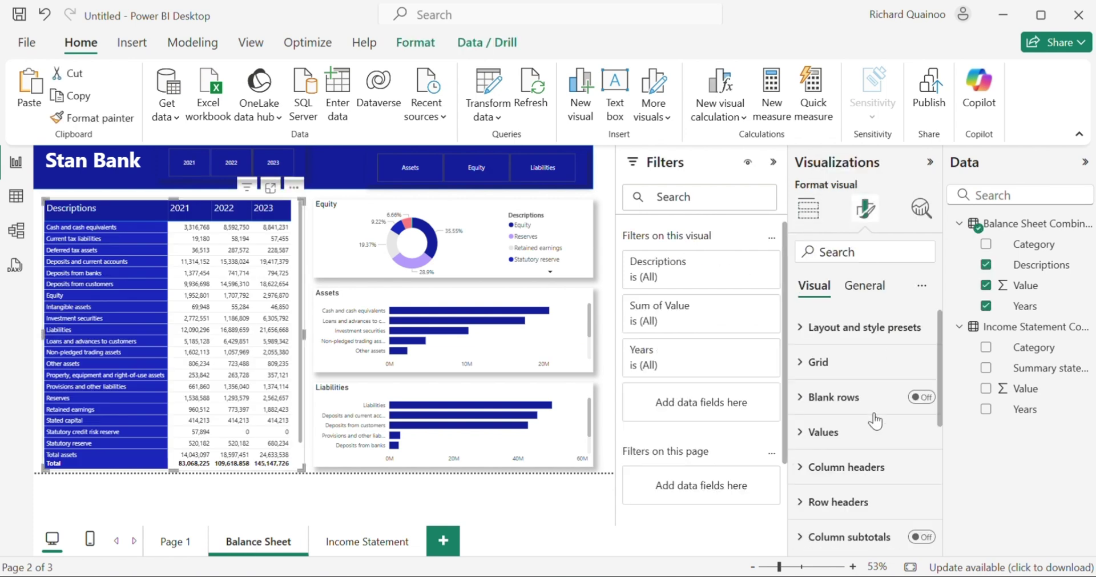
{"action": "left_click", "coordinate": [876, 290]}
{"action": "left_click", "coordinate": [810, 398]}
{"action": "scroll", "coordinate": [888, 480], "scroll_direction": "down", "scroll_amount": 2}
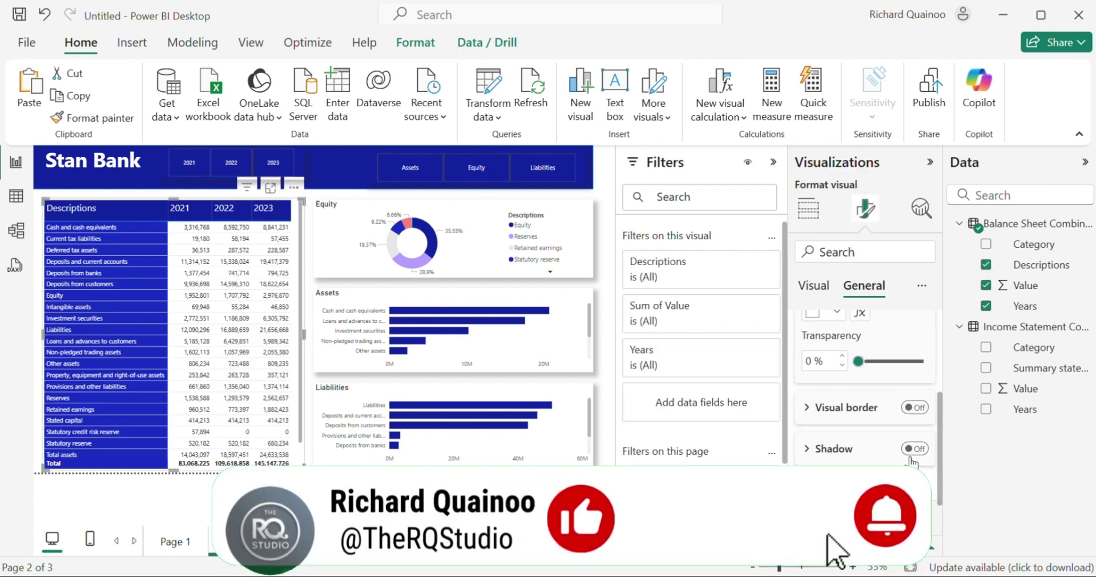
{"action": "left_click", "coordinate": [915, 448]}
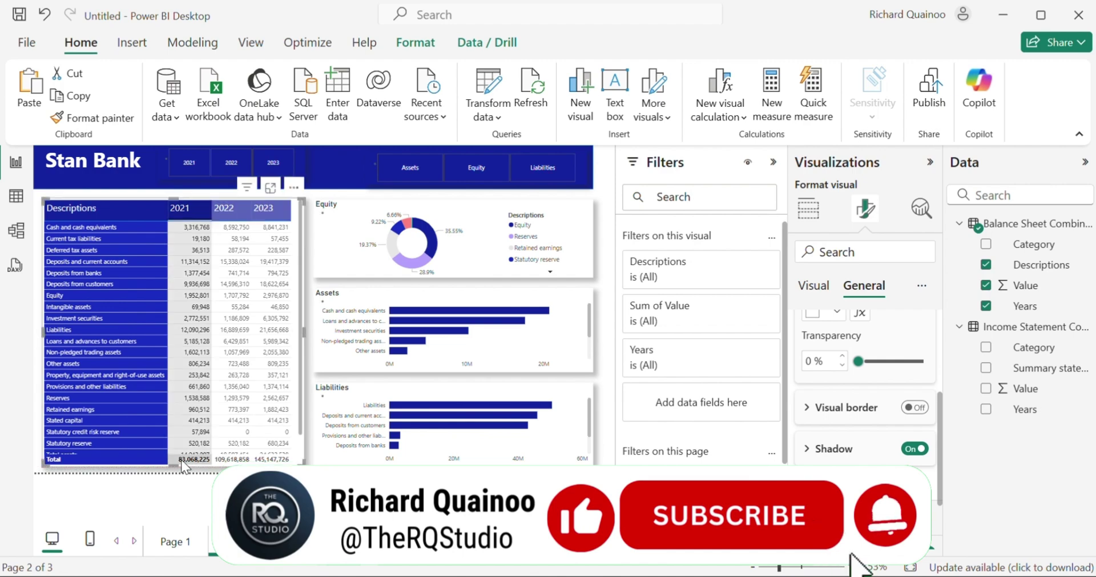